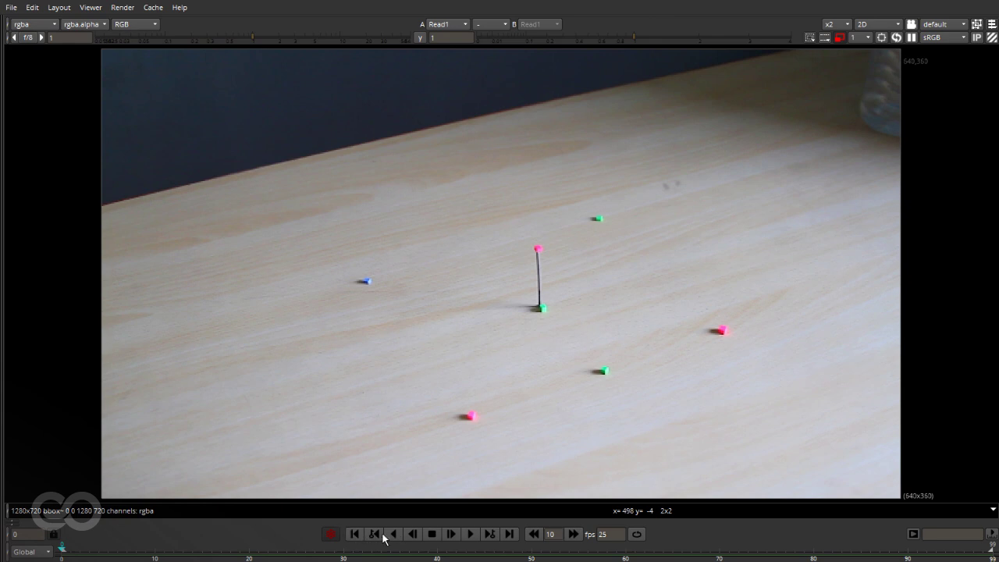
Play back the tabletop footage to review the camera move, stop it, and return to the node graph
{"action": "left_click", "coordinate": [471, 535]}
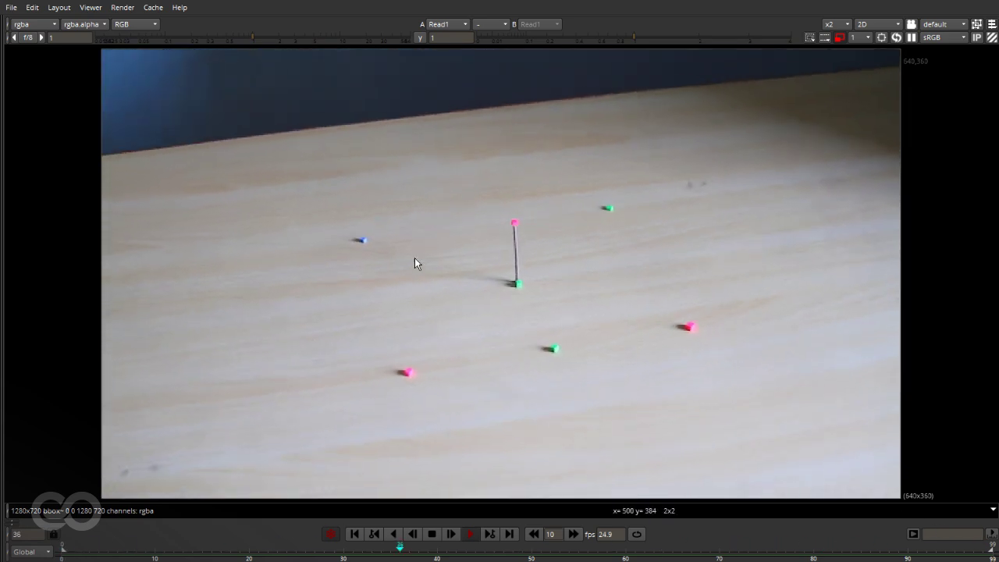
{"action": "key", "text": "k"}
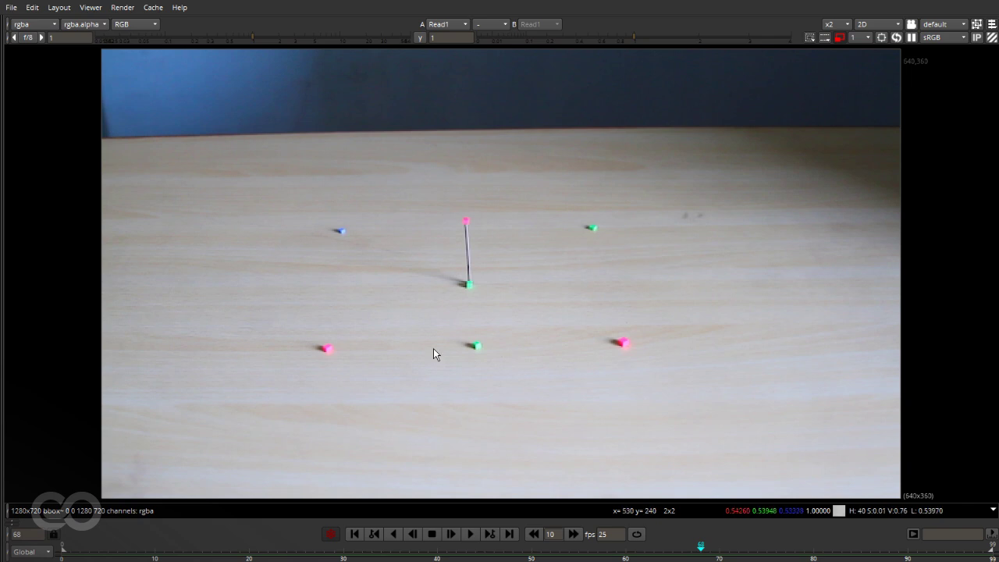
{"action": "key", "text": "space"}
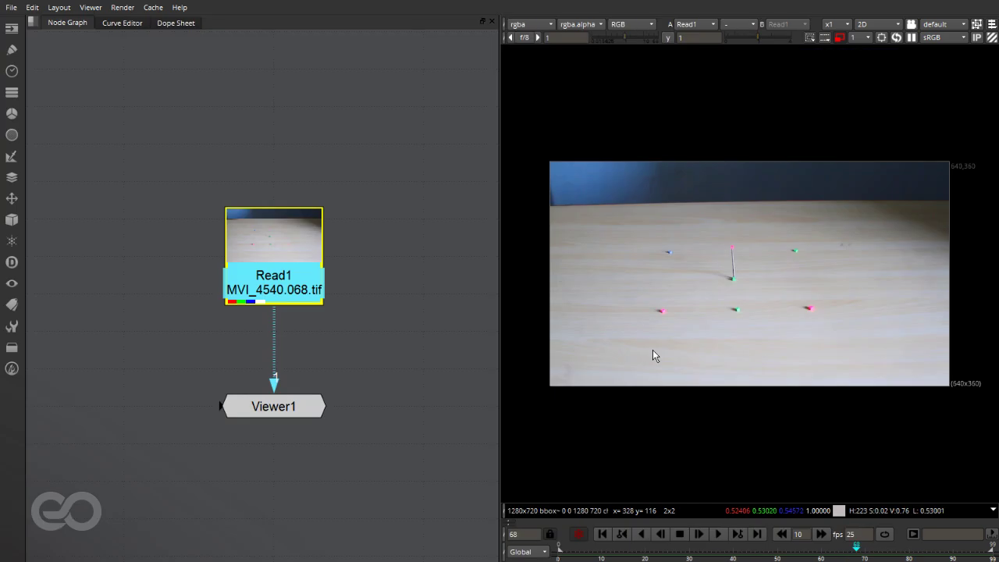
Space the Read1 node away from Viewer1 and insert a CameraTracker node between them
{"action": "left_click_drag", "start_coordinate": [276, 289], "coordinate": [269, 111]}
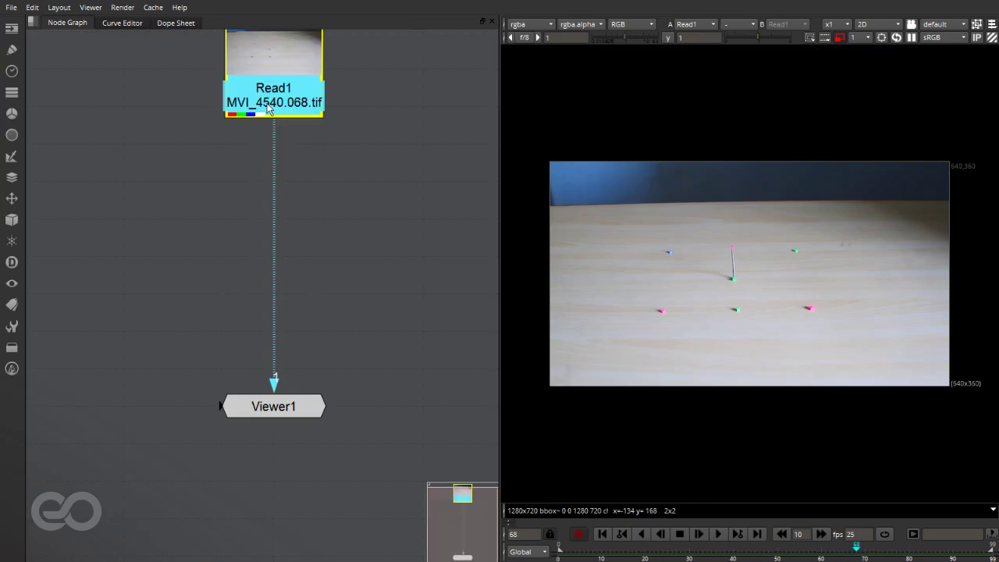
{"action": "scroll", "coordinate": [252, 508], "scroll_direction": "down", "scroll_amount": 2}
{"action": "scroll", "coordinate": [266, 350], "scroll_direction": "up", "scroll_amount": 1}
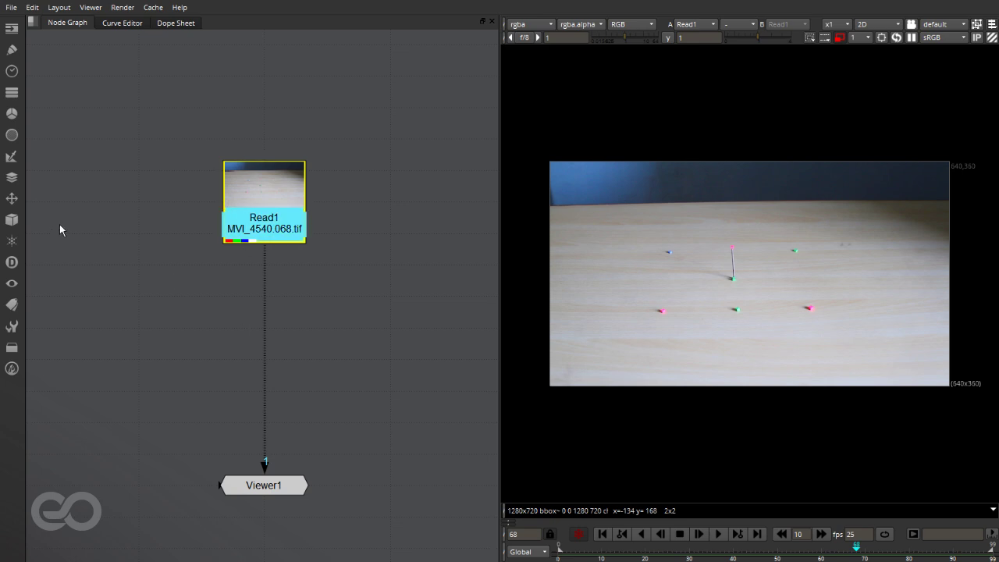
{"action": "left_click", "coordinate": [12, 222]}
{"action": "mouse_move", "coordinate": [54, 297]}
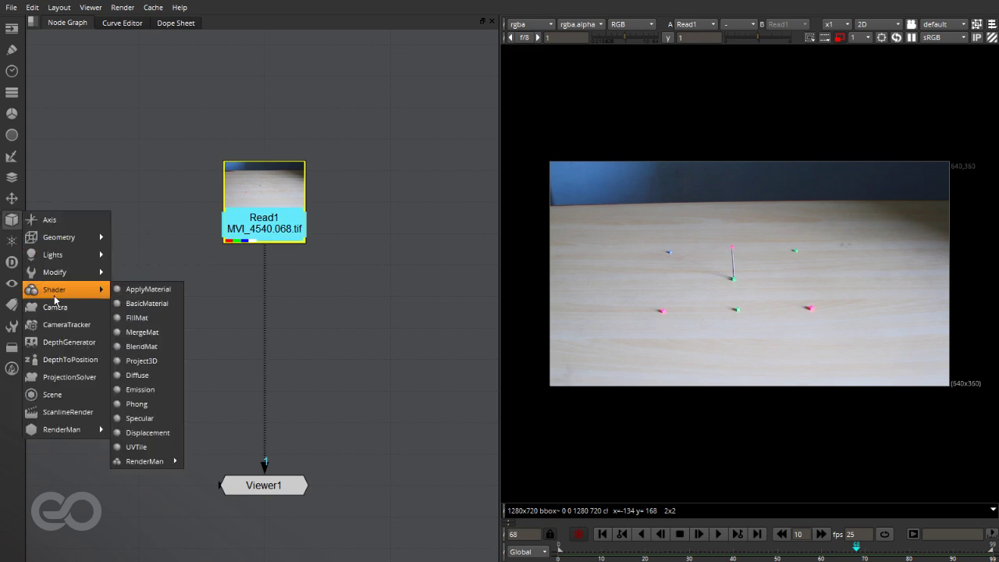
{"action": "left_click", "coordinate": [60, 325]}
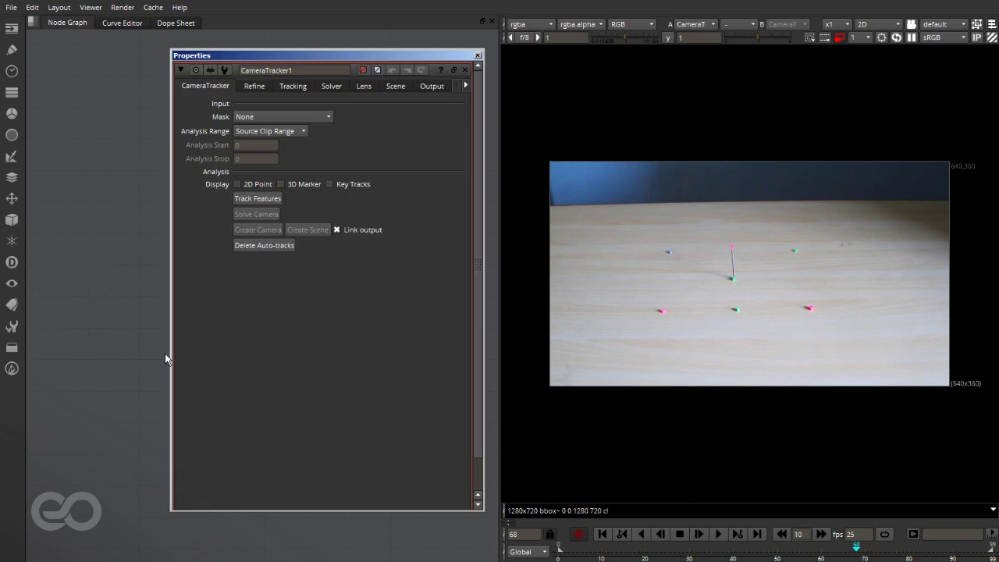
{"action": "left_click_drag", "start_coordinate": [285, 56], "coordinate": [499, 45]}
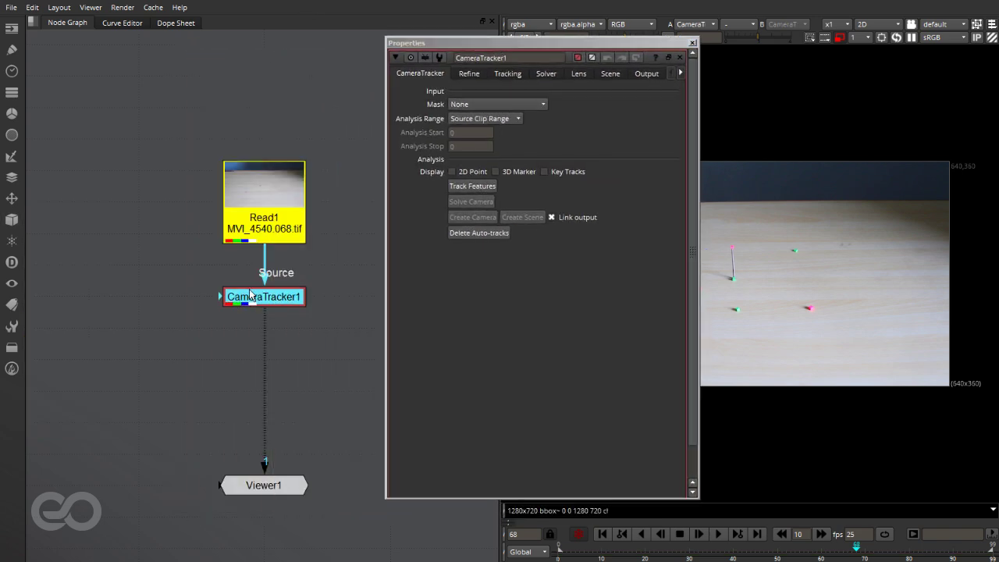
{"action": "left_click_drag", "start_coordinate": [601, 37], "coordinate": [383, 44]}
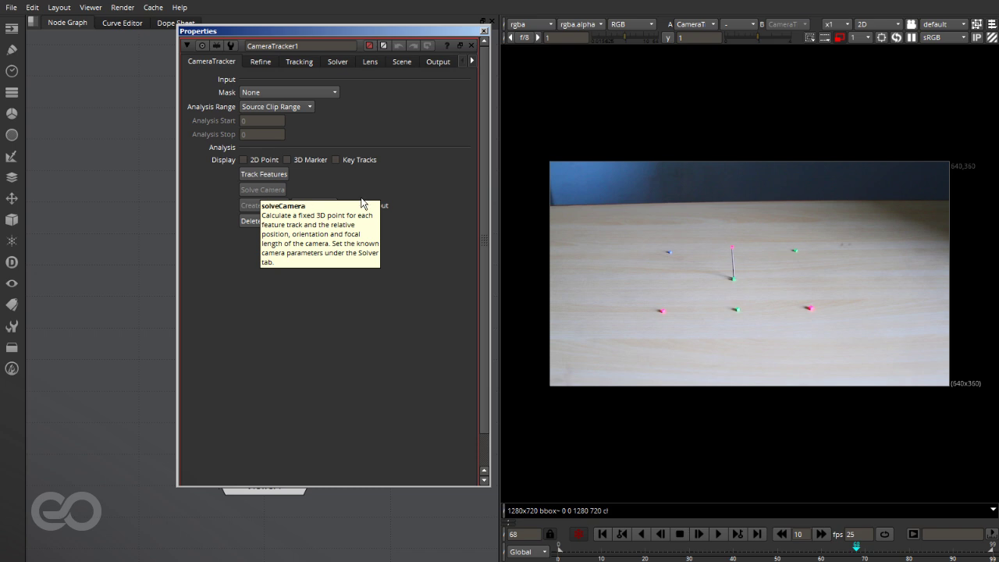
Track the footage's features in CameraTracker1 with the Source Clip Range analysis range and no mask
{"action": "left_click", "coordinate": [437, 61]}
{"action": "left_click", "coordinate": [207, 63]}
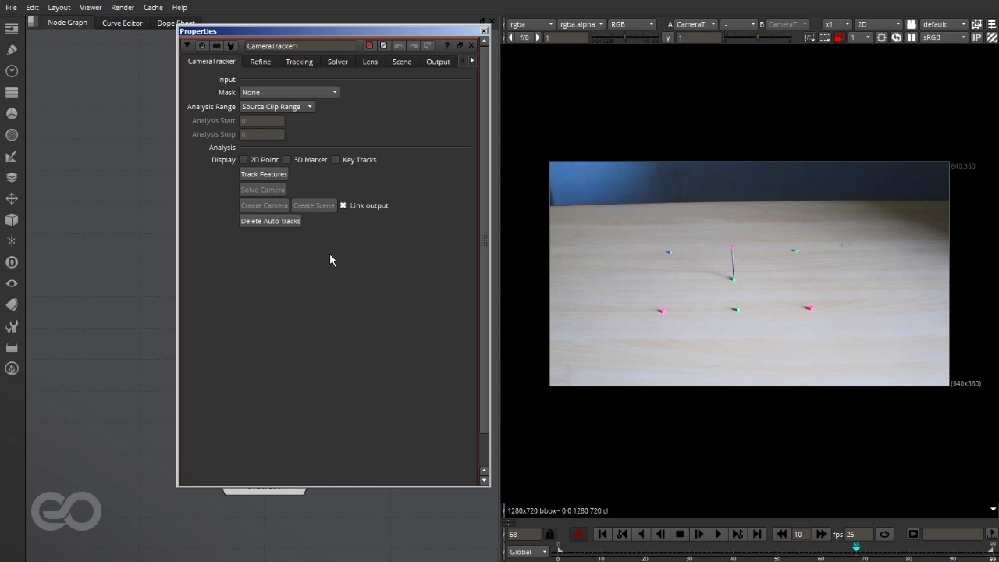
{"action": "left_click", "coordinate": [258, 175]}
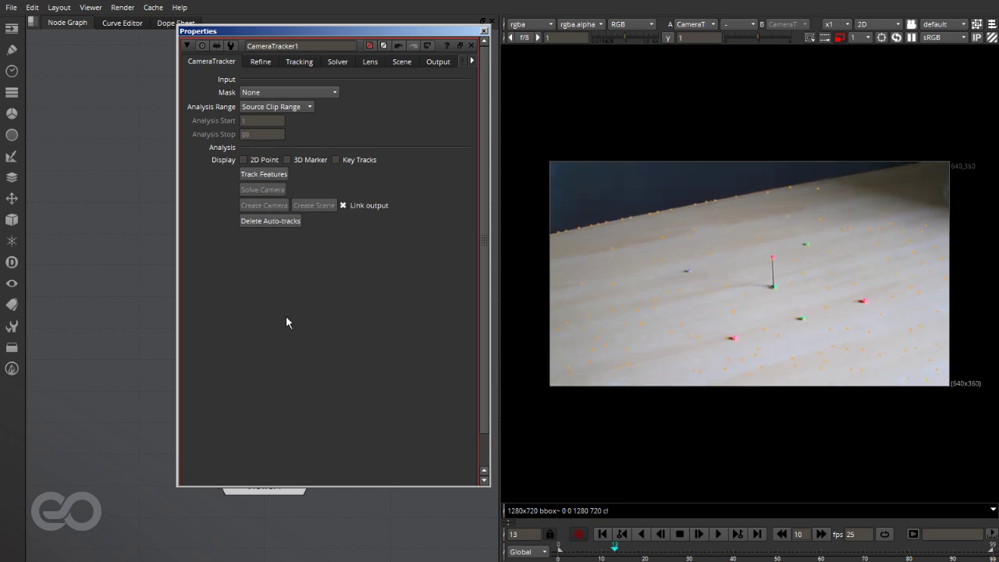
Lower the viewer gain to 0.045 and examine the feature tracks across the tabletop footage
{"action": "left_click_drag", "start_coordinate": [629, 38], "coordinate": [601, 35]}
{"action": "scroll", "coordinate": [796, 266], "scroll_direction": "up", "scroll_amount": 10}
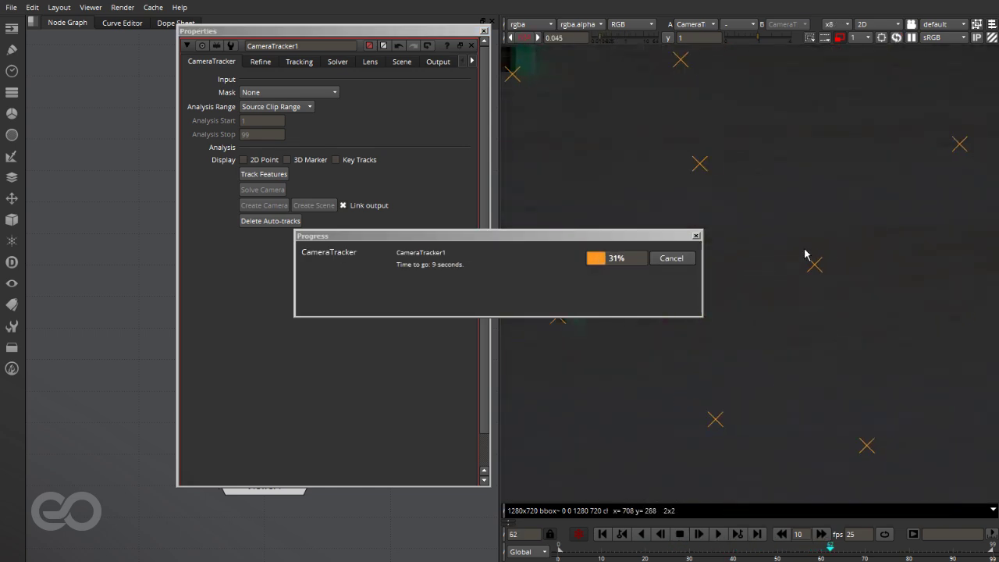
{"action": "scroll", "coordinate": [799, 336], "scroll_direction": "down", "scroll_amount": 7}
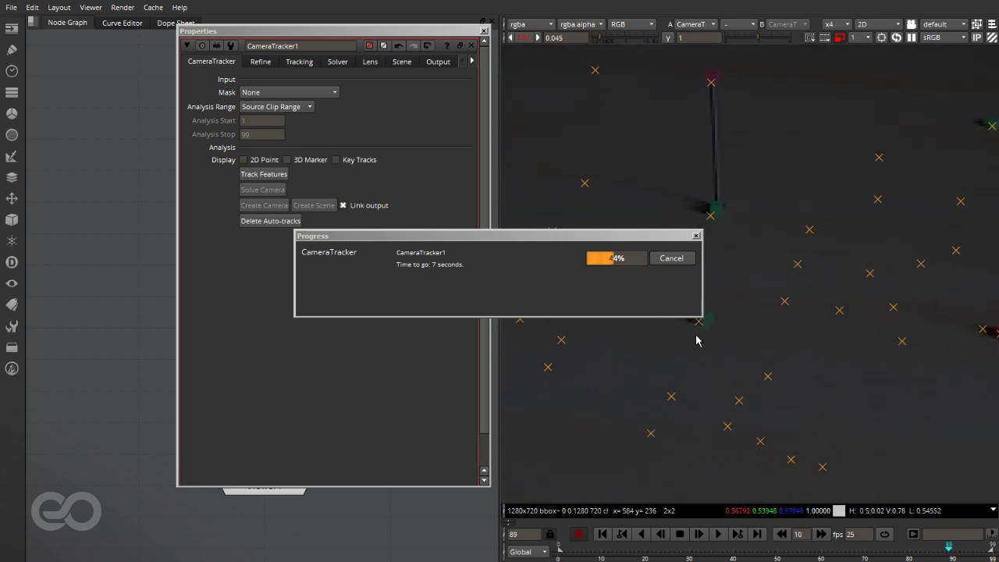
{"action": "scroll", "coordinate": [697, 337], "scroll_direction": "up", "scroll_amount": 7}
{"action": "scroll", "coordinate": [745, 314], "scroll_direction": "down", "scroll_amount": 5}
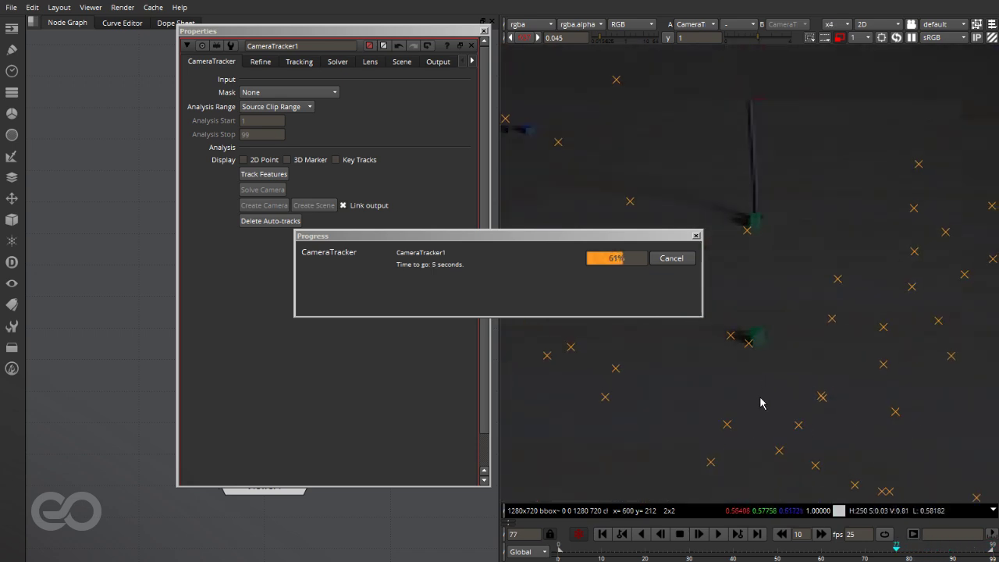
{"action": "scroll", "coordinate": [786, 245], "scroll_direction": "down", "scroll_amount": 5}
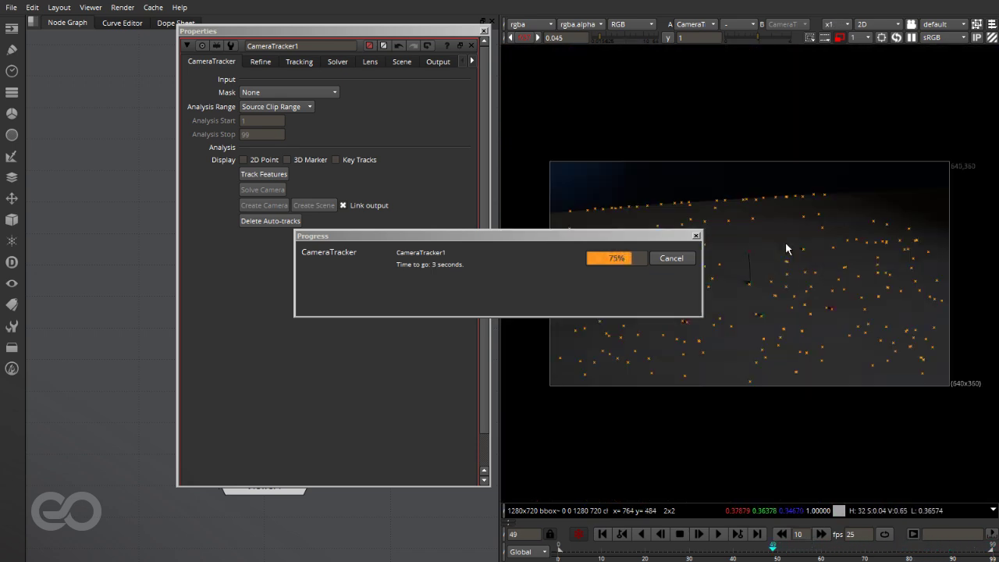
{"action": "scroll", "coordinate": [689, 183], "scroll_direction": "up", "scroll_amount": 5}
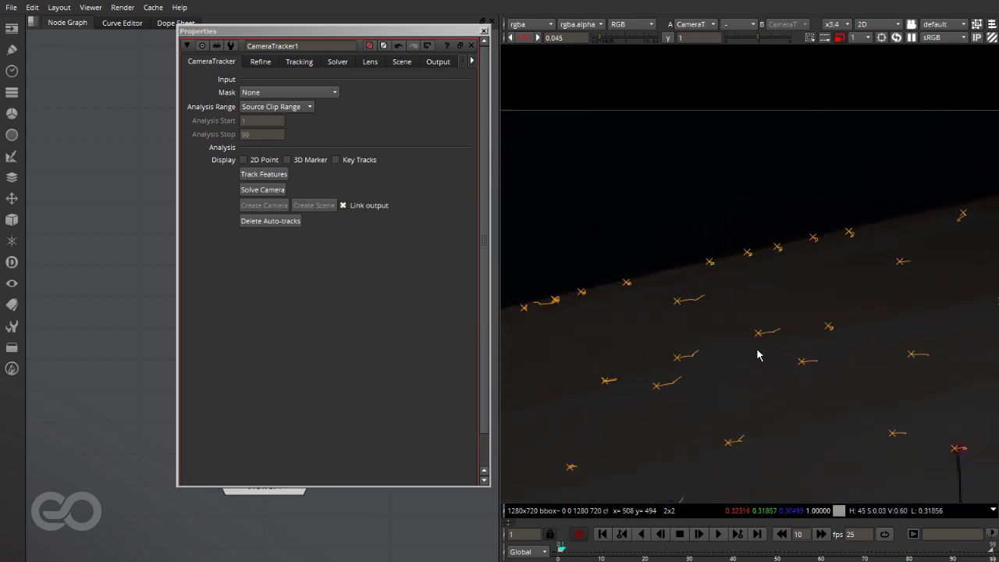
{"action": "key", "text": "ctrl+shift+z"}
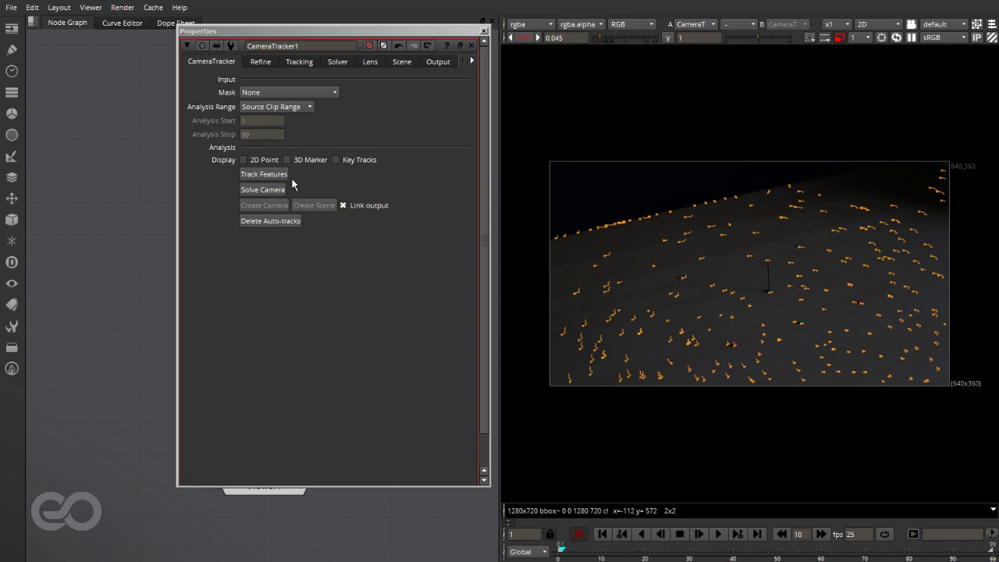
Solve the camera from the tracked features and check the solved tracks on the table and blue marker
{"action": "left_click", "coordinate": [265, 190]}
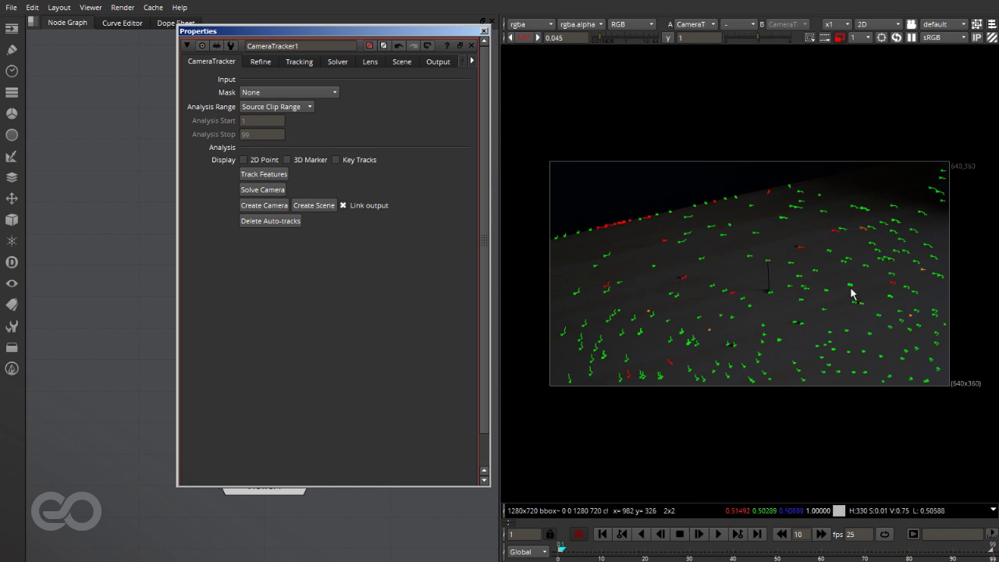
{"action": "scroll", "coordinate": [851, 292], "scroll_direction": "up", "scroll_amount": 5}
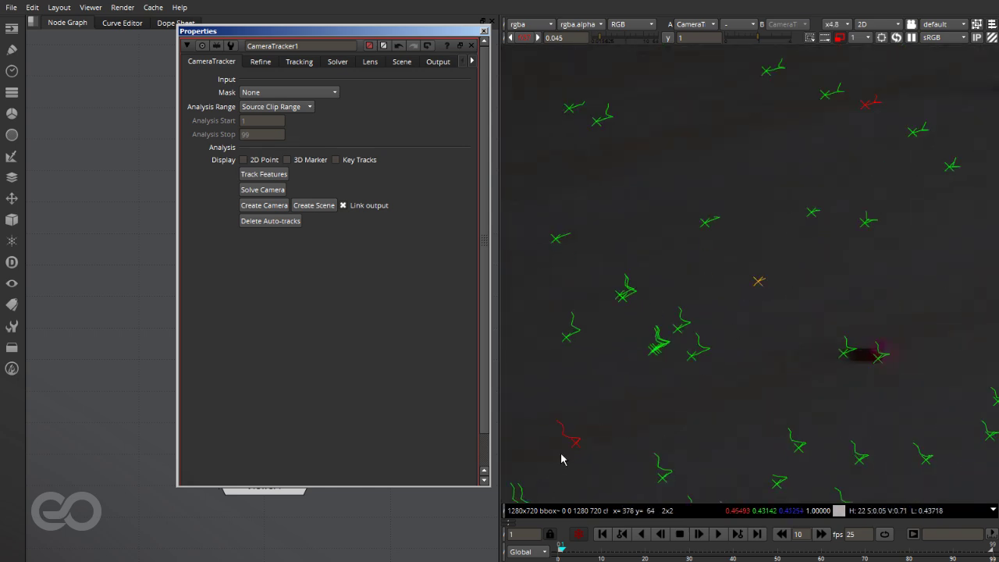
{"action": "key", "text": "ctrl+1"}
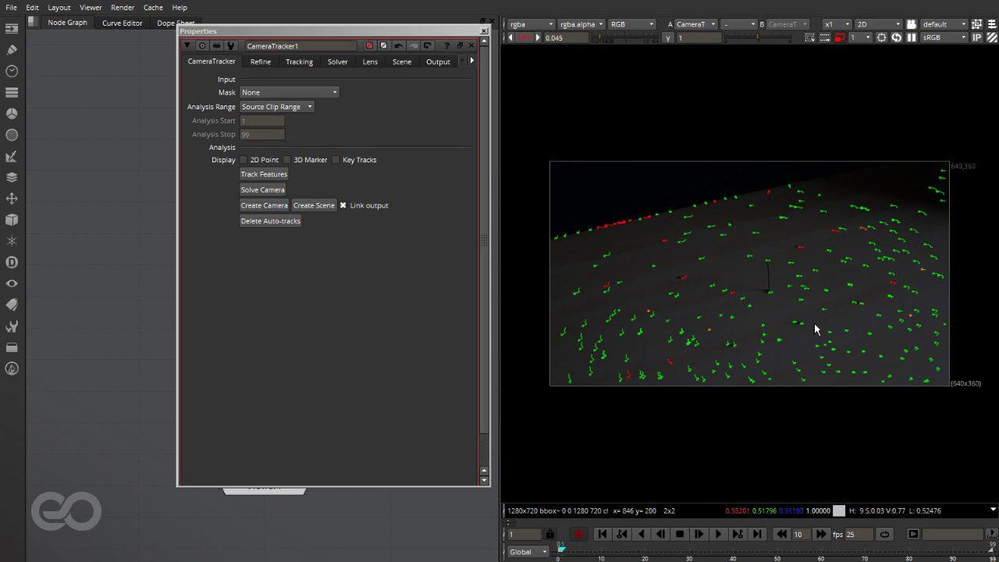
{"action": "scroll", "coordinate": [676, 286], "scroll_direction": "up", "scroll_amount": 1}
{"action": "scroll", "coordinate": [678, 286], "scroll_direction": "up", "scroll_amount": 5}
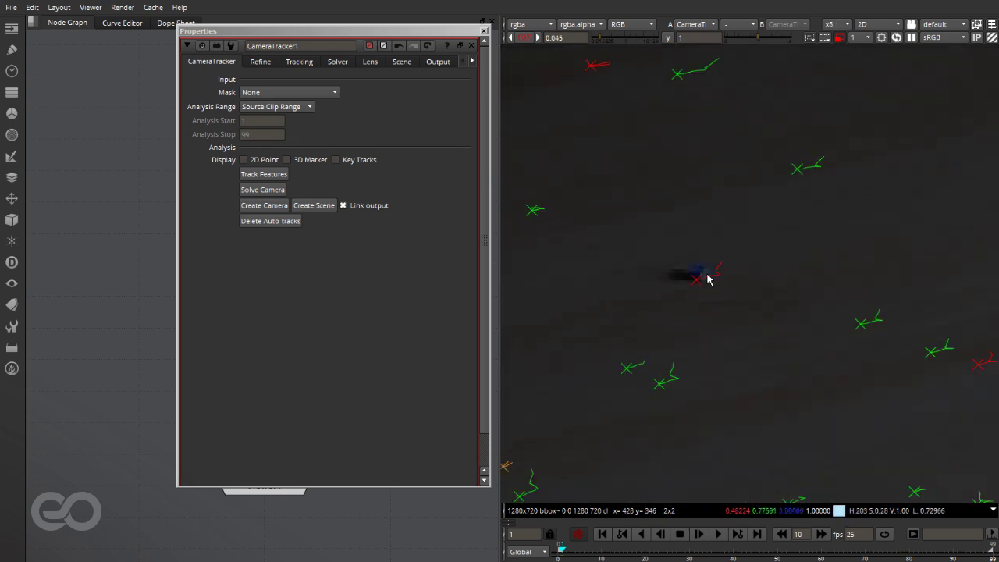
{"action": "scroll", "coordinate": [594, 355], "scroll_direction": "down", "scroll_amount": 2}
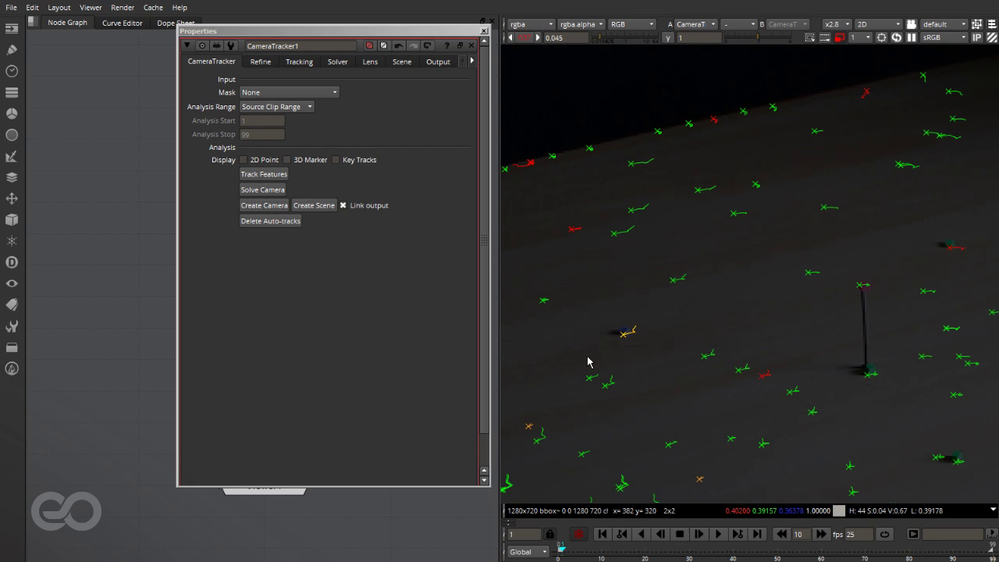
Reset the viewer gain to normal and examine the solved tracks around the green markers on frame 1
{"action": "left_click", "coordinate": [526, 39]}
{"action": "scroll", "coordinate": [631, 341], "scroll_direction": "down", "scroll_amount": 3}
{"action": "scroll", "coordinate": [754, 319], "scroll_direction": "up", "scroll_amount": 5}
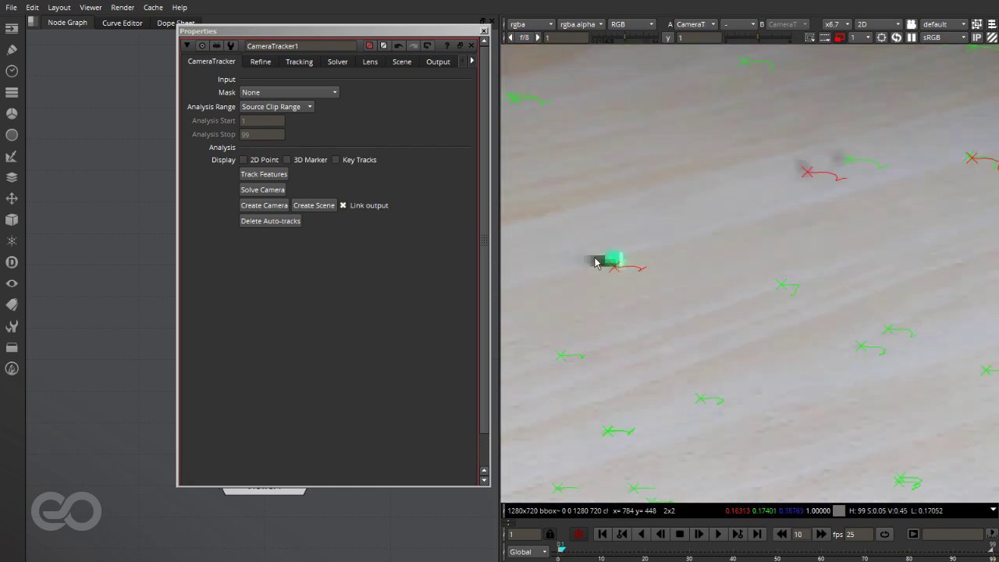
{"action": "scroll", "coordinate": [812, 291], "scroll_direction": "down", "scroll_amount": 2}
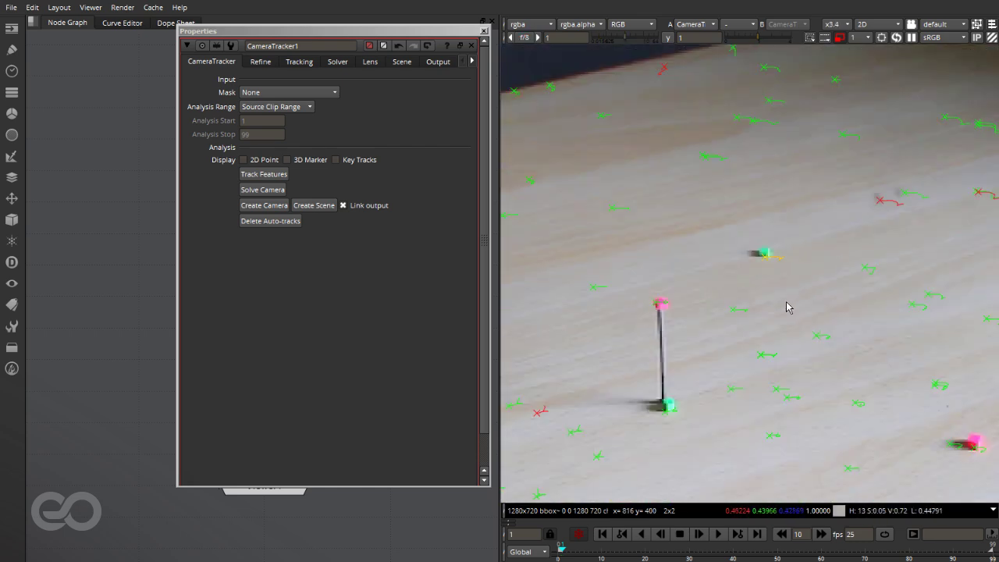
{"action": "scroll", "coordinate": [785, 297], "scroll_direction": "down", "scroll_amount": 3}
{"action": "scroll", "coordinate": [845, 228], "scroll_direction": "up", "scroll_amount": 6}
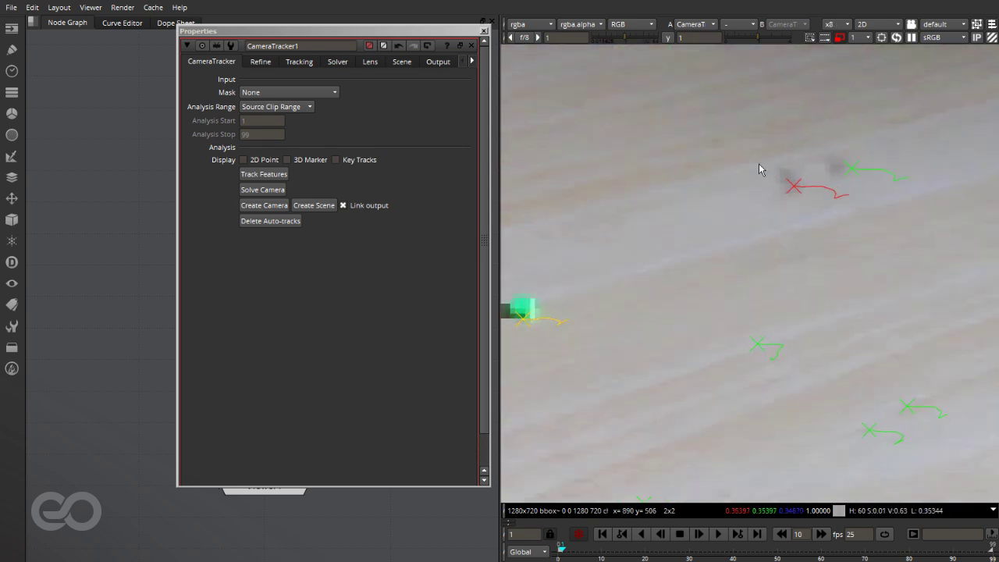
{"action": "scroll", "coordinate": [814, 271], "scroll_direction": "down", "scroll_amount": 6}
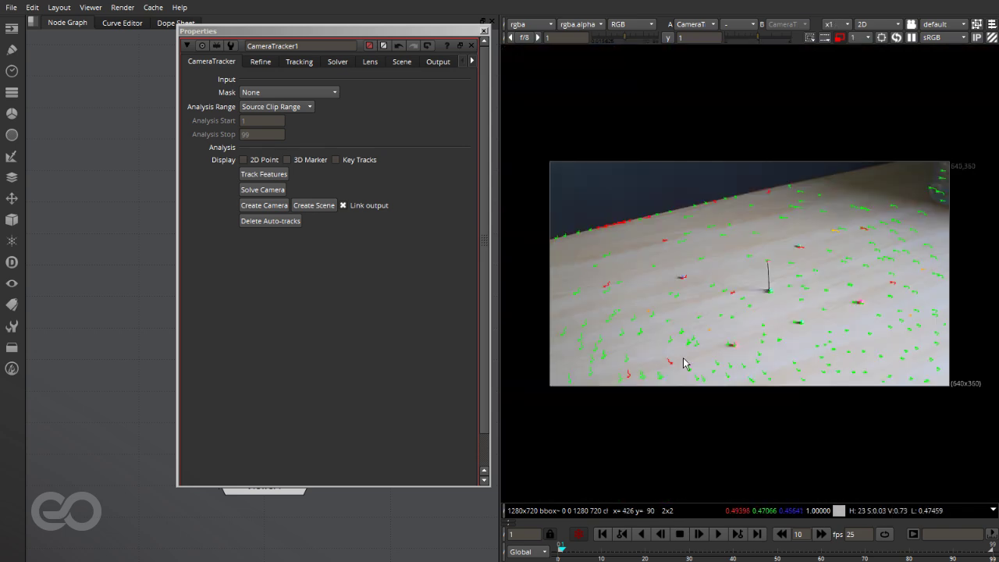
Go to frame 11 and examine the track paths around the blue marker and along the table edge
{"action": "left_click_drag", "start_coordinate": [779, 551], "coordinate": [606, 550]}
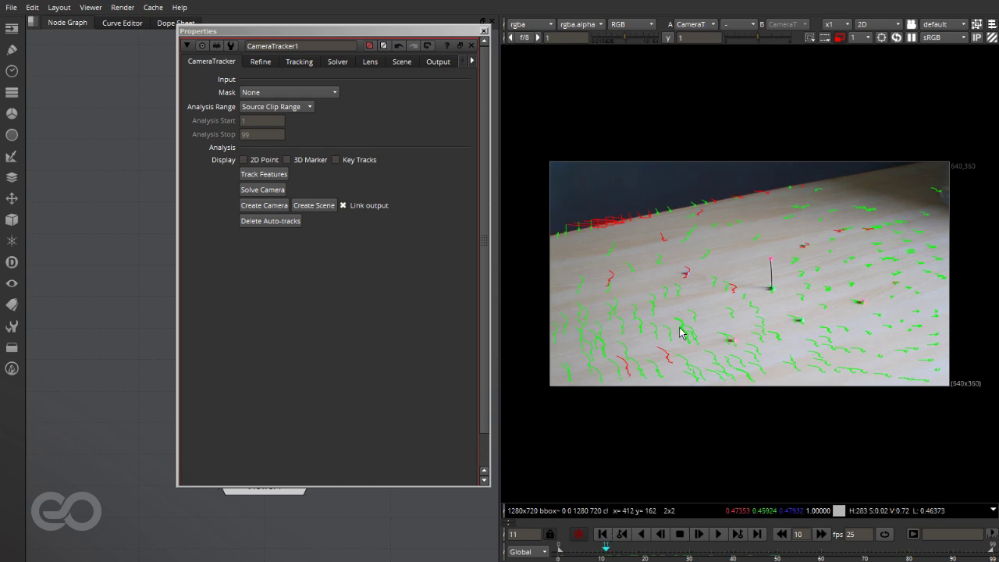
{"action": "scroll", "coordinate": [681, 334], "scroll_direction": "up", "scroll_amount": 4}
{"action": "scroll", "coordinate": [712, 335], "scroll_direction": "down", "scroll_amount": 1}
{"action": "scroll", "coordinate": [710, 305], "scroll_direction": "up", "scroll_amount": 2}
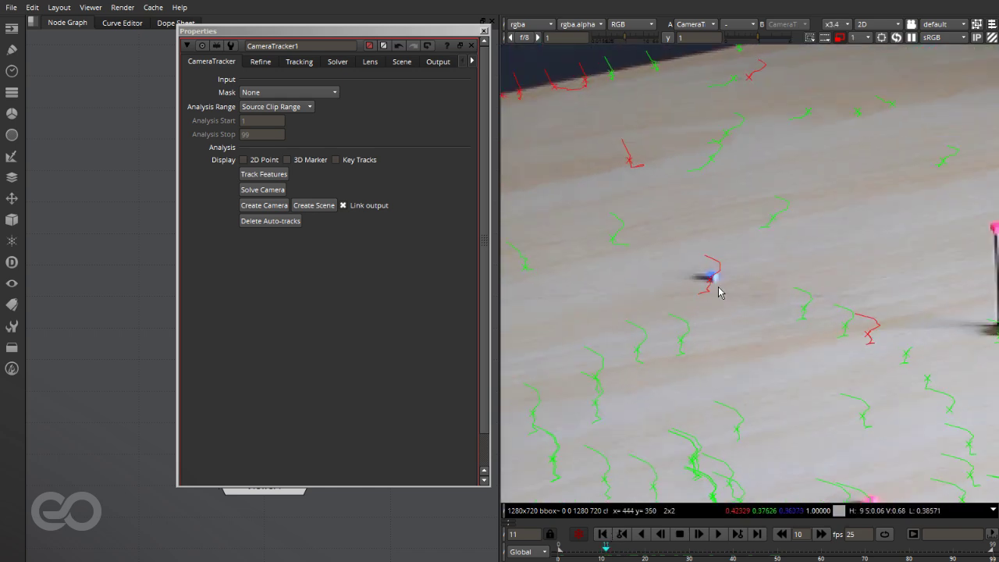
{"action": "scroll", "coordinate": [705, 266], "scroll_direction": "down", "scroll_amount": 5}
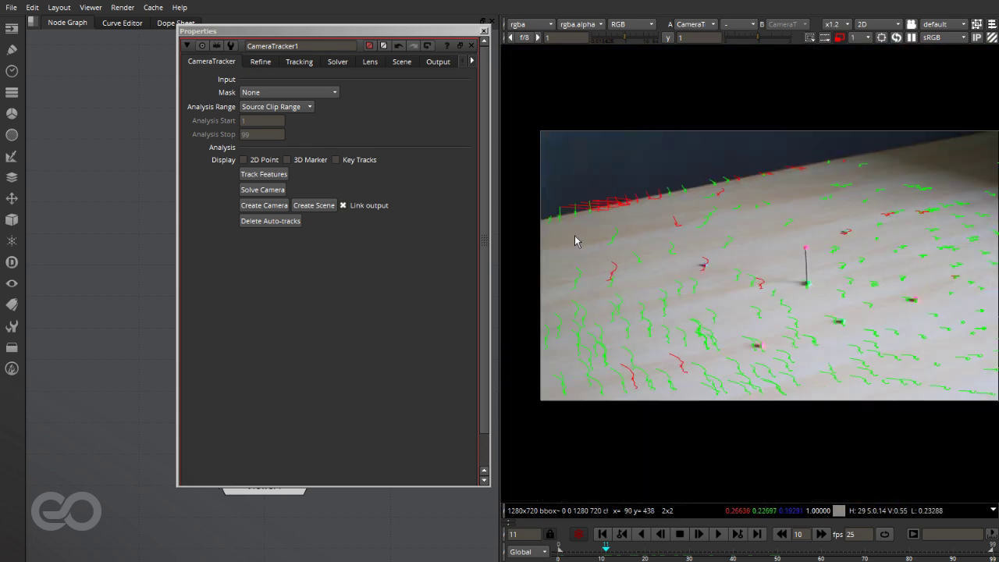
{"action": "scroll", "coordinate": [720, 275], "scroll_direction": "down", "scroll_amount": 1}
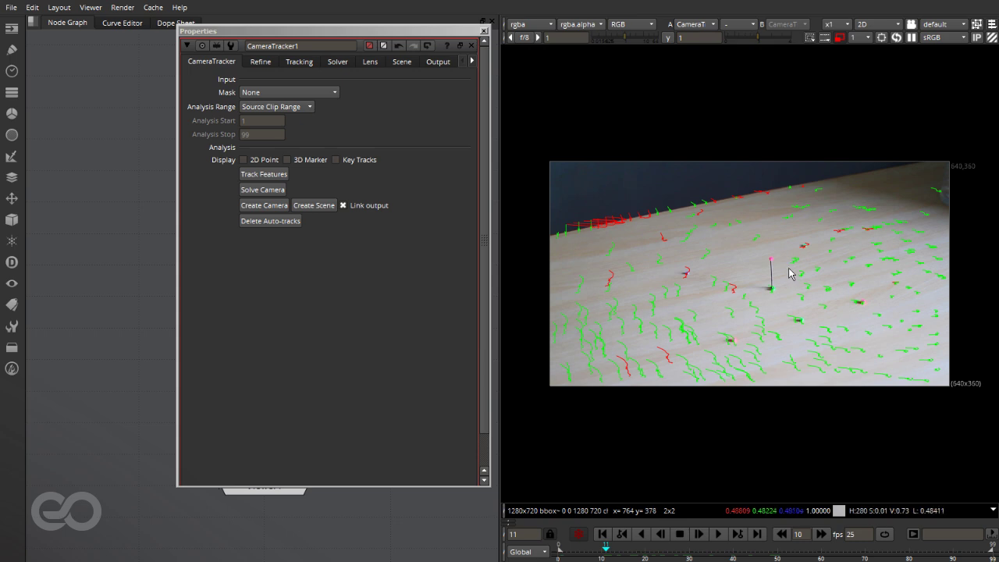
Move the Viewer1 node aside from the node chain and create a scene from the solved camera with Link output enabled
{"action": "left_click_drag", "start_coordinate": [370, 35], "coordinate": [697, 57]}
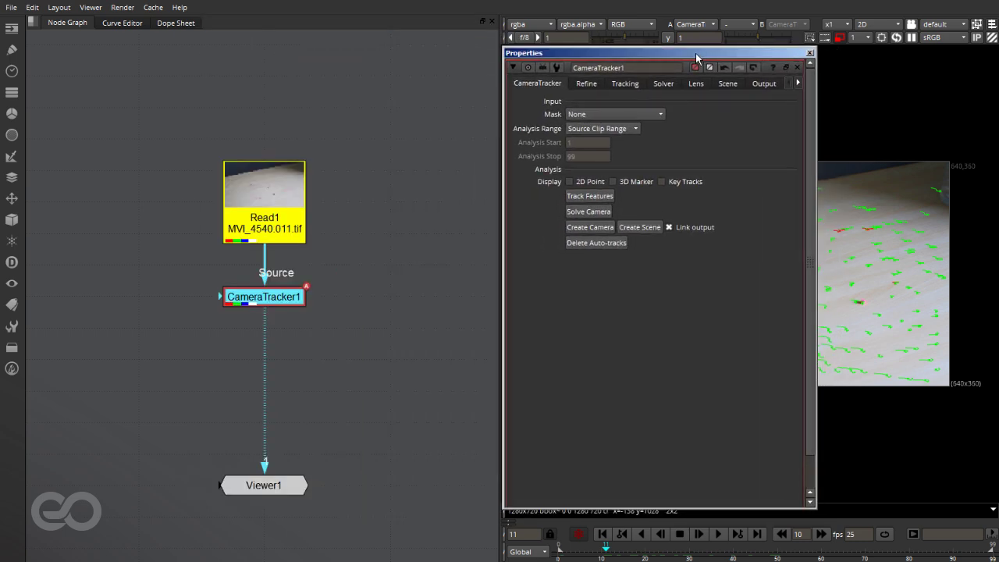
{"action": "left_click_drag", "start_coordinate": [264, 485], "coordinate": [12, 268]}
{"action": "left_click", "coordinate": [638, 226]}
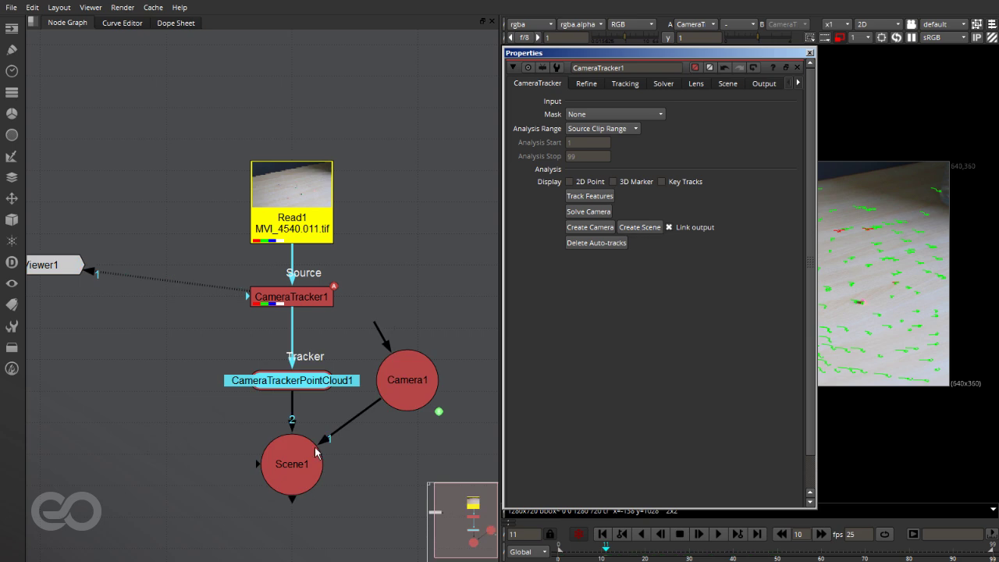
Move the CameraTrackerPointCloud1 and Scene1 nodes slightly up to tighten the node chain
{"action": "scroll", "coordinate": [257, 267], "scroll_direction": "down", "scroll_amount": 3}
{"action": "scroll", "coordinate": [304, 351], "scroll_direction": "up", "scroll_amount": 3}
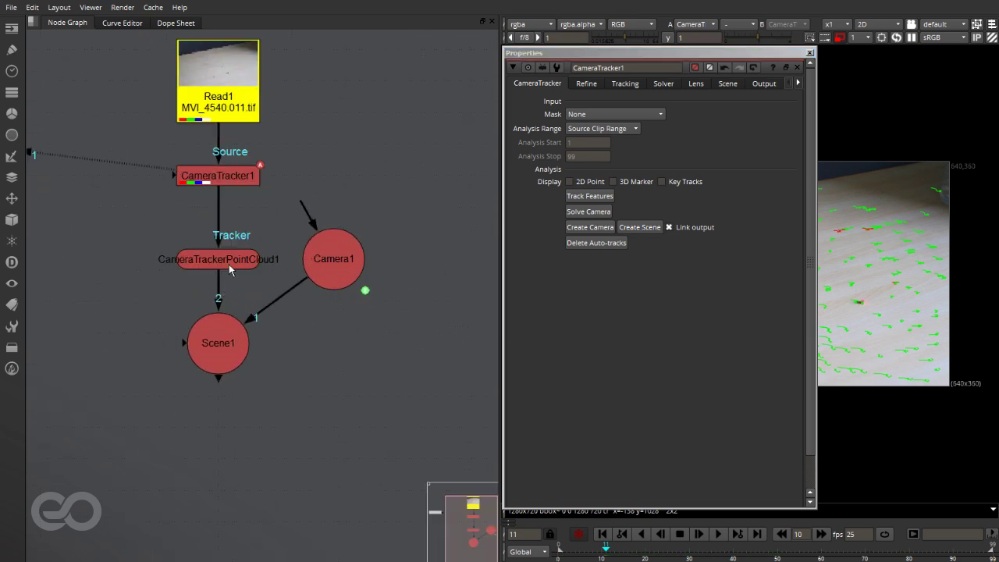
{"action": "left_click_drag", "start_coordinate": [223, 255], "coordinate": [224, 235]}
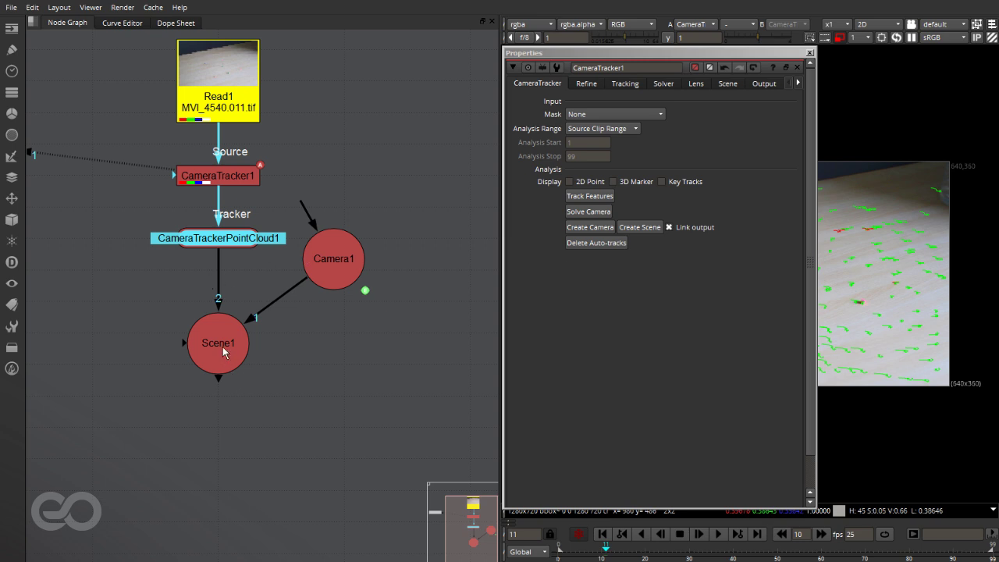
{"action": "left_click_drag", "start_coordinate": [223, 349], "coordinate": [223, 330]}
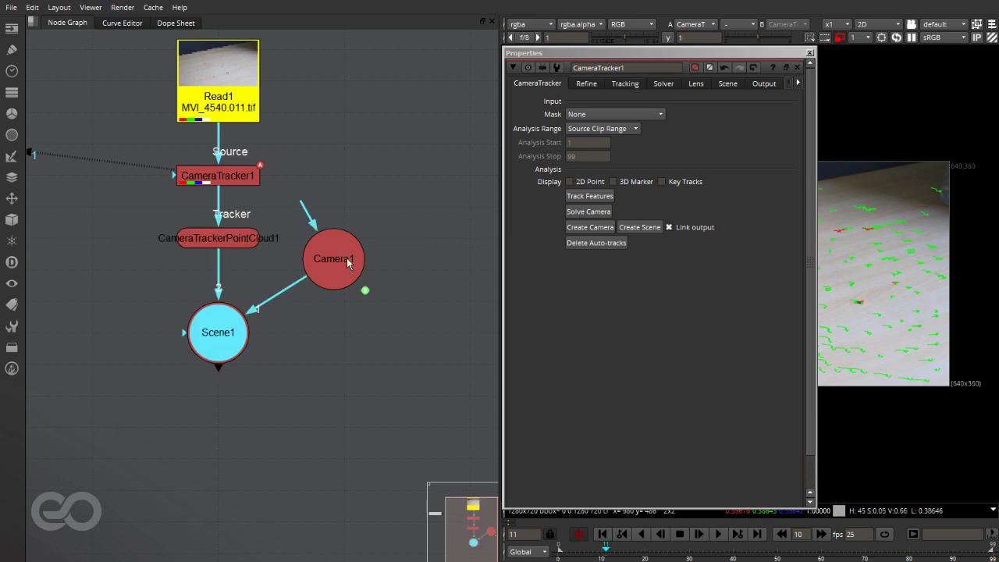
Move the Camera1 node slightly away from the chain, close the CameraTracker1 properties and align Viewer1 level with CameraTracker1
{"action": "left_click_drag", "start_coordinate": [348, 263], "coordinate": [351, 267]}
{"action": "left_click", "coordinate": [411, 365]}
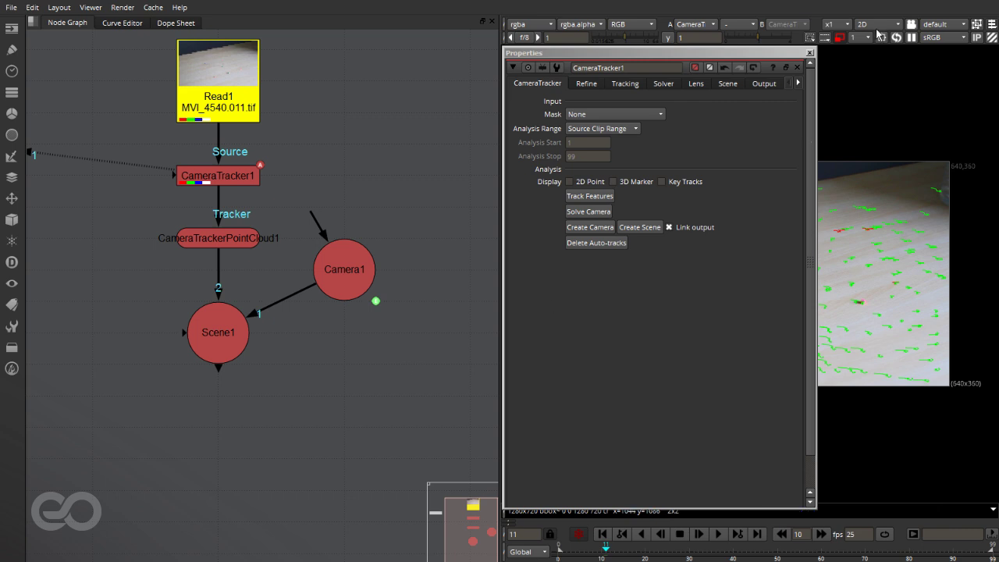
{"action": "left_click", "coordinate": [810, 52]}
{"action": "scroll", "coordinate": [451, 269], "scroll_direction": "down", "scroll_amount": 3}
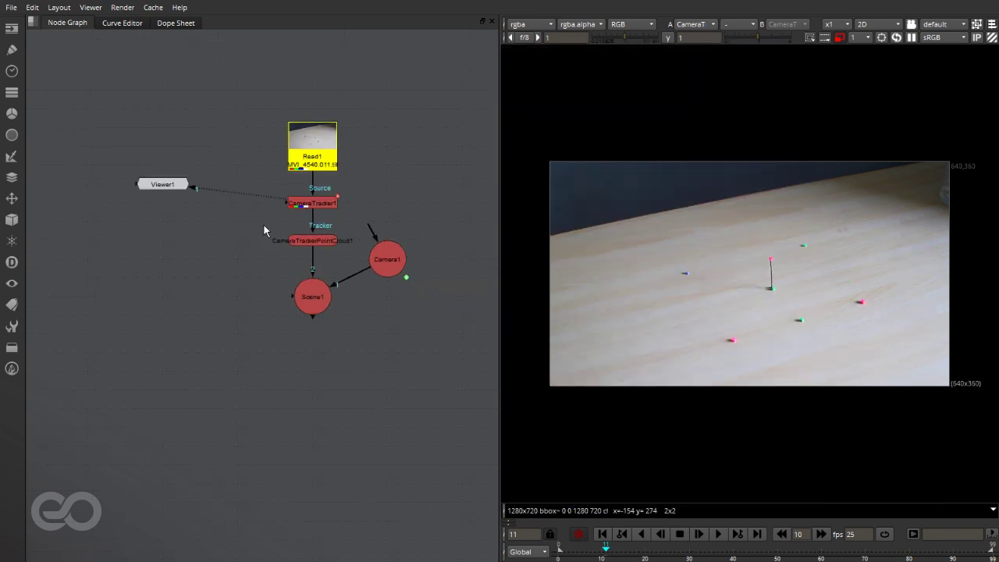
{"action": "left_click_drag", "start_coordinate": [170, 186], "coordinate": [172, 204]}
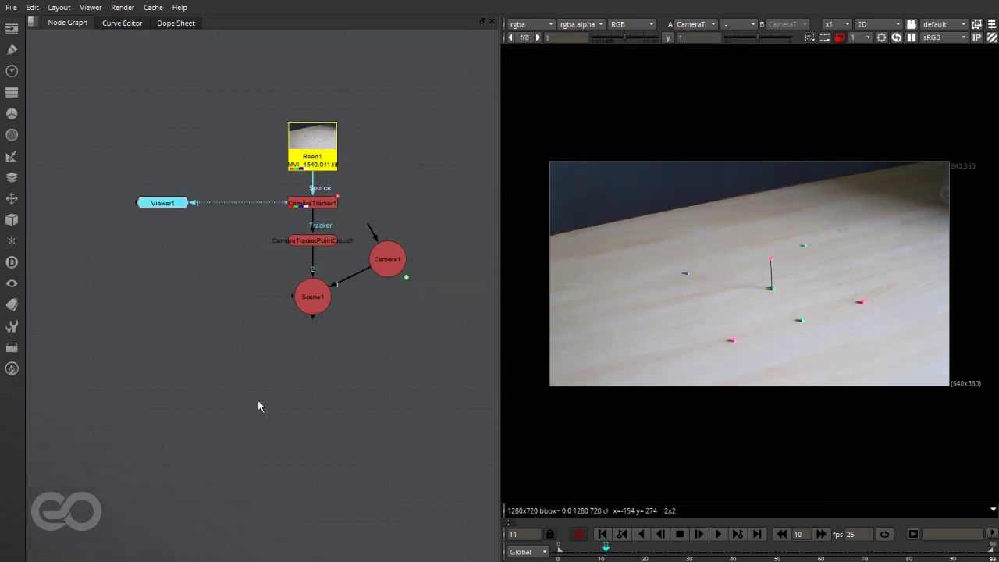
Connect Scene1 to viewer input 1 and CameraTracker1 to viewer input 2
{"action": "left_click", "coordinate": [319, 305]}
{"action": "key", "text": "1"}
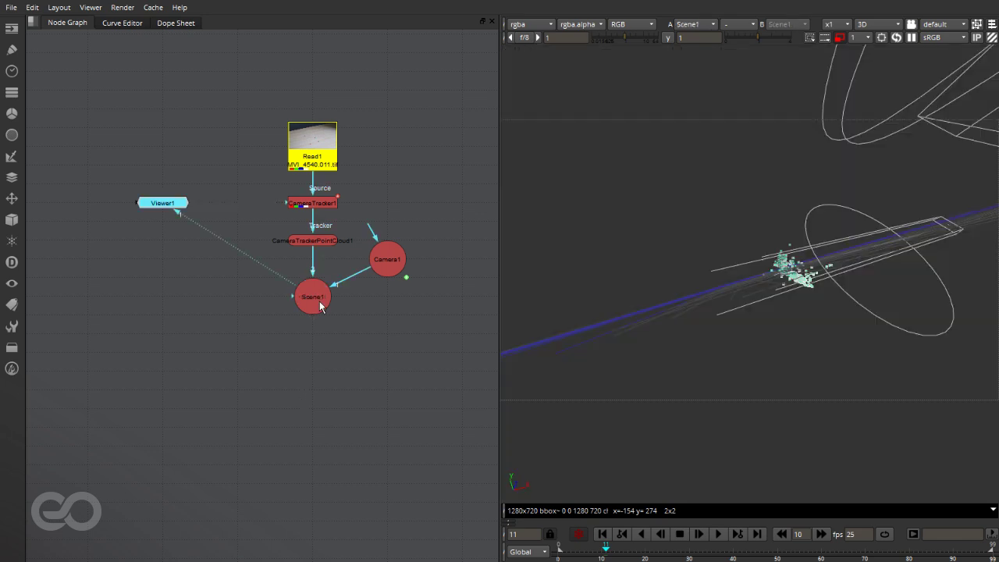
{"action": "left_click", "coordinate": [316, 204]}
{"action": "key", "text": "2"}
Composite Scene1 over the CameraTracker1 footage in the viewer, with Scene1 as A, over as the operation and CameraTracker1 as B
{"action": "left_click", "coordinate": [707, 25]}
{"action": "left_click", "coordinate": [695, 12]}
{"action": "left_click", "coordinate": [738, 24]}
{"action": "left_click", "coordinate": [740, 36]}
{"action": "left_click", "coordinate": [778, 24]}
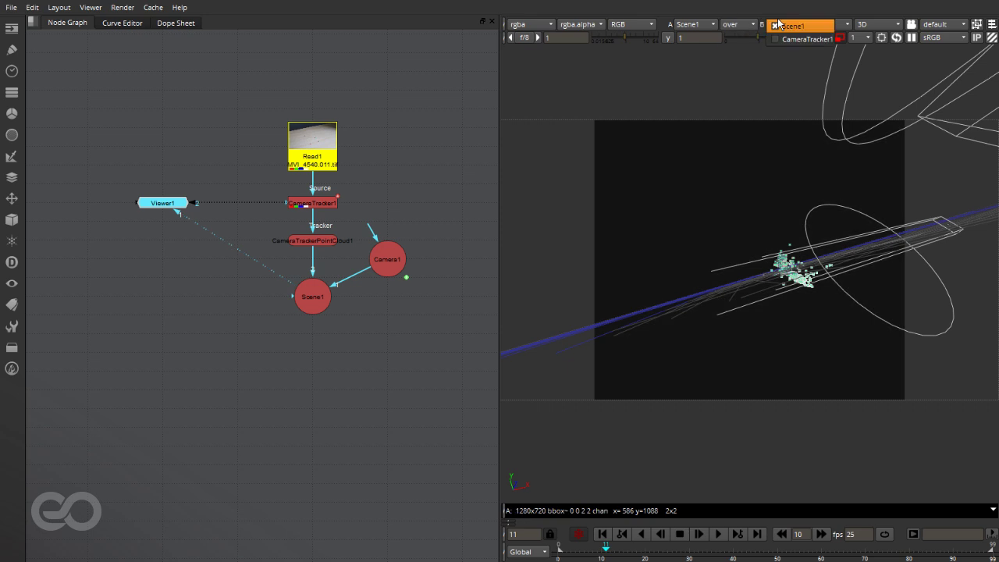
{"action": "left_click", "coordinate": [807, 39]}
{"action": "left_click", "coordinate": [711, 207]}
Look through Camera1 with the 3D view locked to it and play from the first frame to check the point cloud against the footage
{"action": "left_click", "coordinate": [937, 26]}
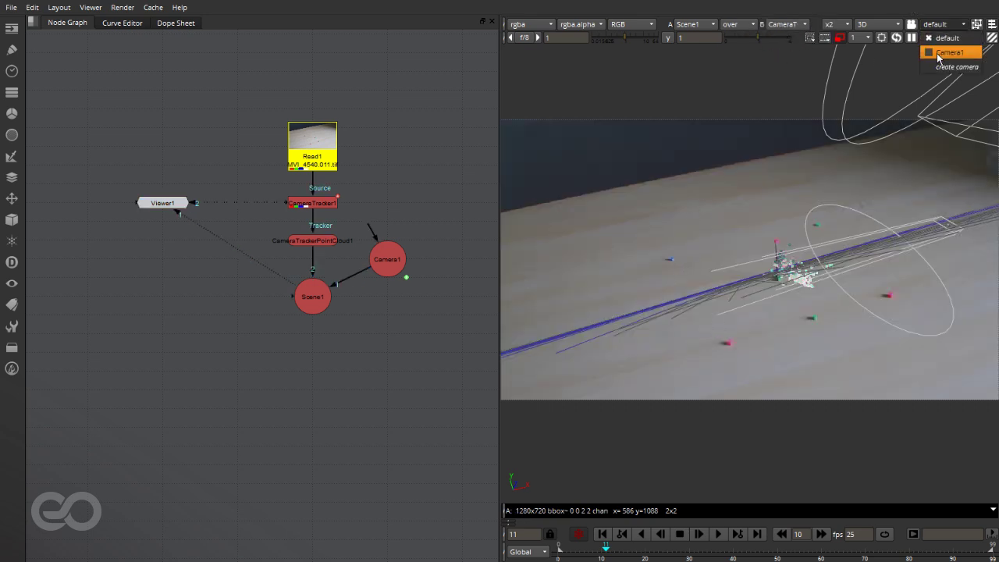
{"action": "left_click", "coordinate": [946, 52]}
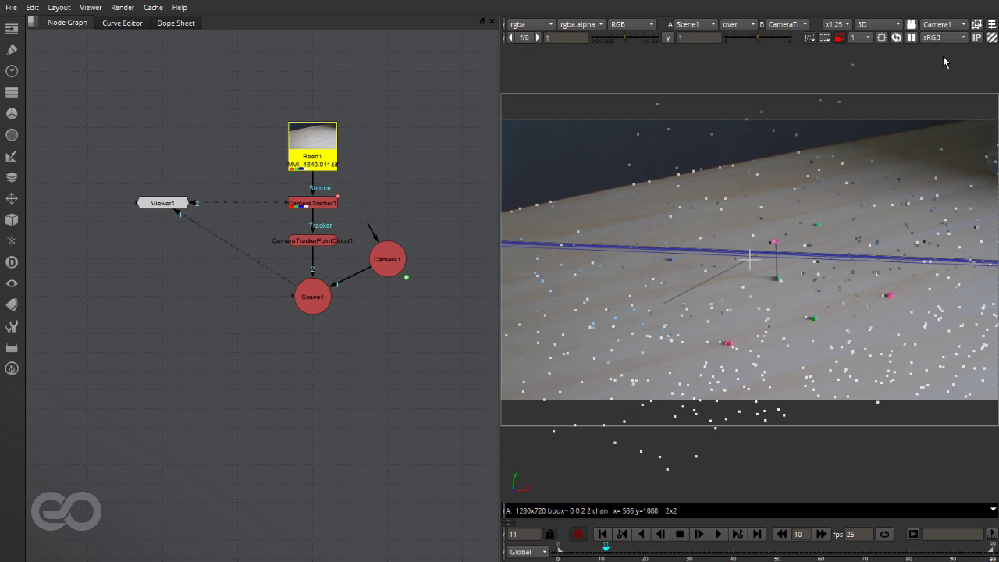
{"action": "left_click", "coordinate": [912, 26]}
{"action": "left_click", "coordinate": [603, 535]}
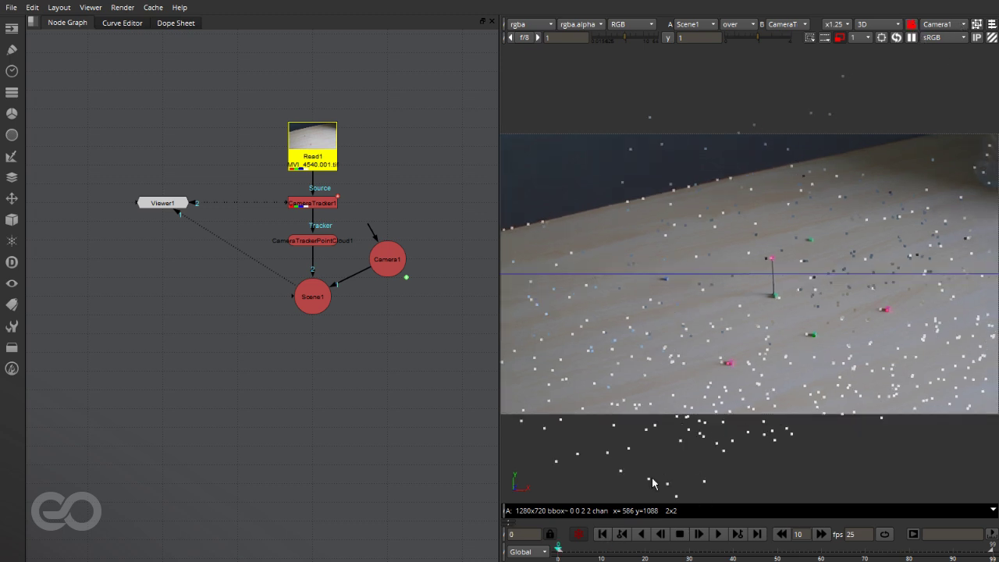
{"action": "key", "text": "space"}
{"action": "left_click", "coordinate": [471, 534]}
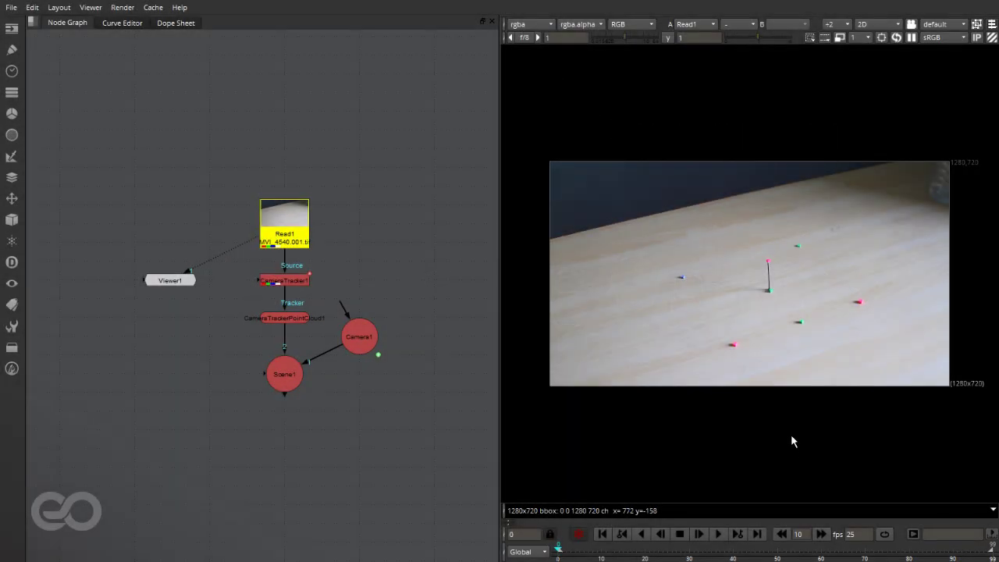
Add a second CameraTracker node beside the existing chain and connect its source to Read1 through a dot
{"action": "scroll", "coordinate": [98, 375], "scroll_direction": "down", "scroll_amount": 3}
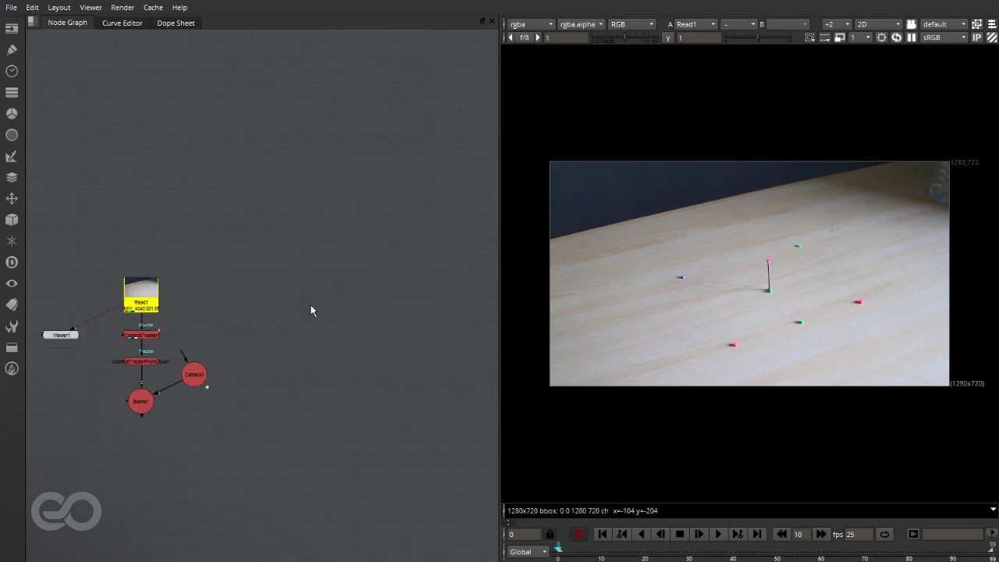
{"action": "left_click", "coordinate": [141, 285]}
{"action": "key", "text": "Tab"}
{"action": "key", "text": "Return"}
{"action": "left_click_drag", "start_coordinate": [374, 82], "coordinate": [797, 88]}
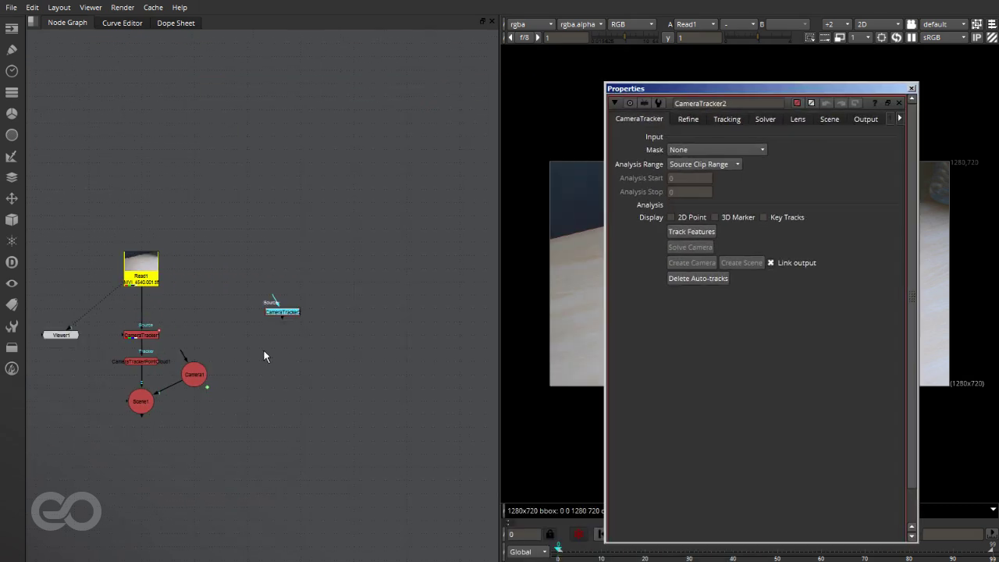
{"action": "scroll", "coordinate": [152, 306], "scroll_direction": "up", "scroll_amount": 4}
{"action": "left_click", "coordinate": [130, 308], "text": "ctrl"}
{"action": "left_click_drag", "start_coordinate": [129, 309], "coordinate": [461, 315]}
{"action": "scroll", "coordinate": [304, 303], "scroll_direction": "down", "scroll_amount": 3}
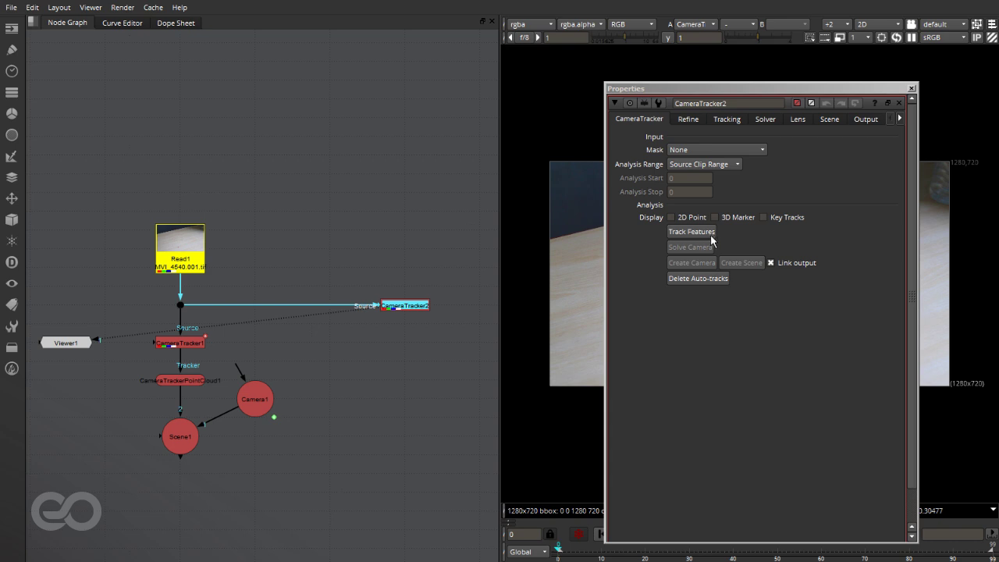
Enable Preview Features in CameraTracker2's tracking settings, lower the viewer gain to 0.11 and examine the feature points on the table
{"action": "left_click_drag", "start_coordinate": [798, 90], "coordinate": [374, 36]}
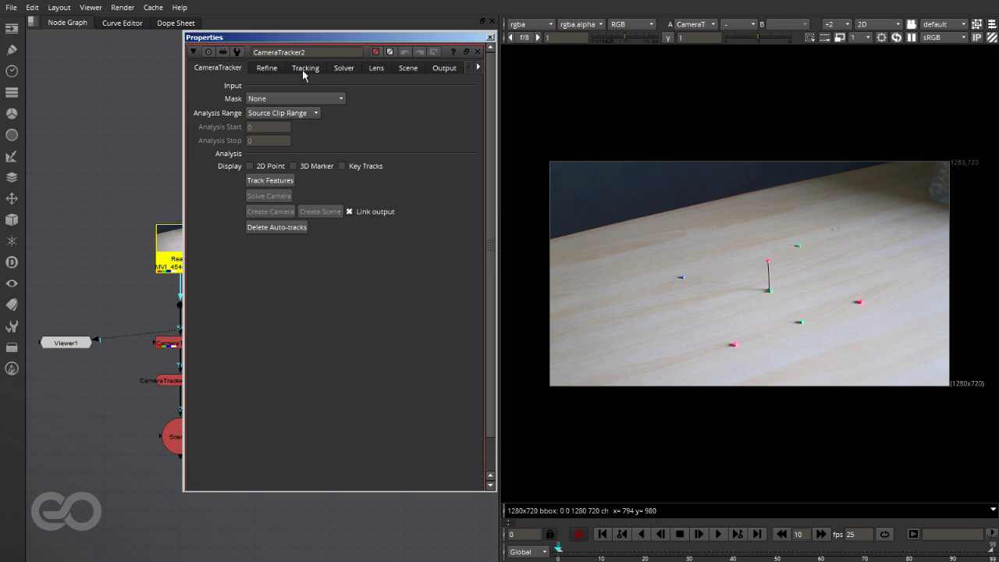
{"action": "left_click", "coordinate": [304, 71]}
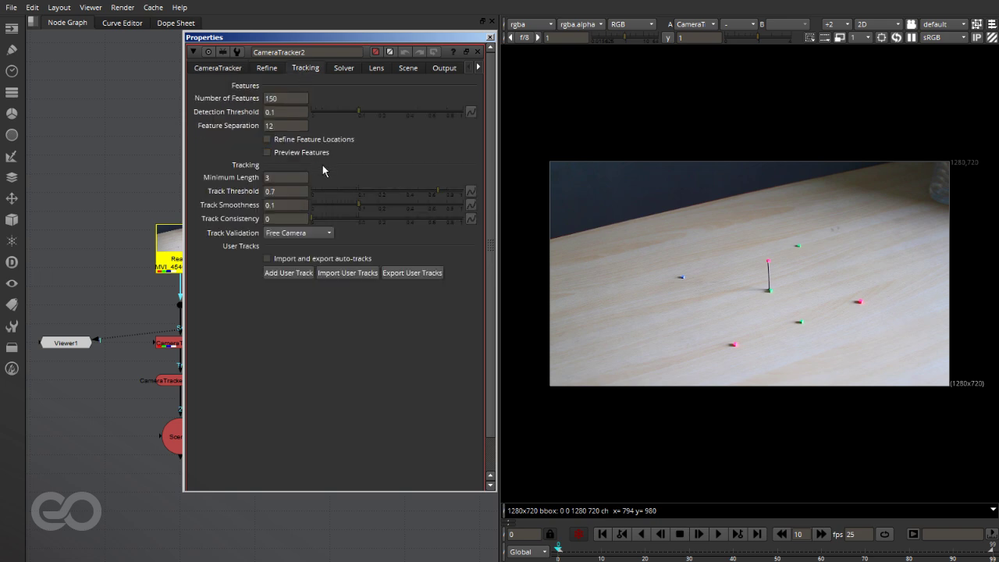
{"action": "left_click", "coordinate": [278, 154]}
{"action": "scroll", "coordinate": [810, 323], "scroll_direction": "up", "scroll_amount": 5}
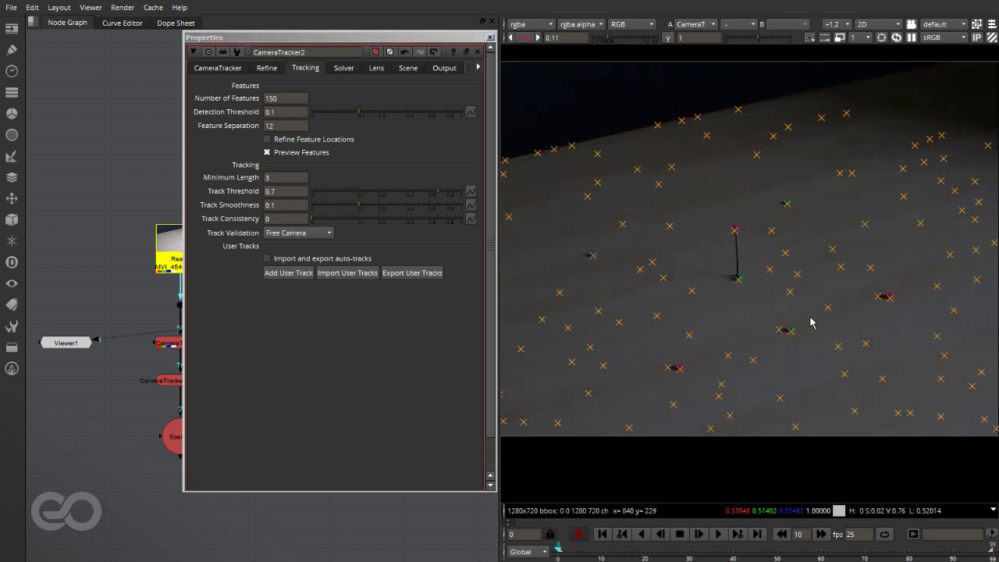
{"action": "key", "text": "f"}
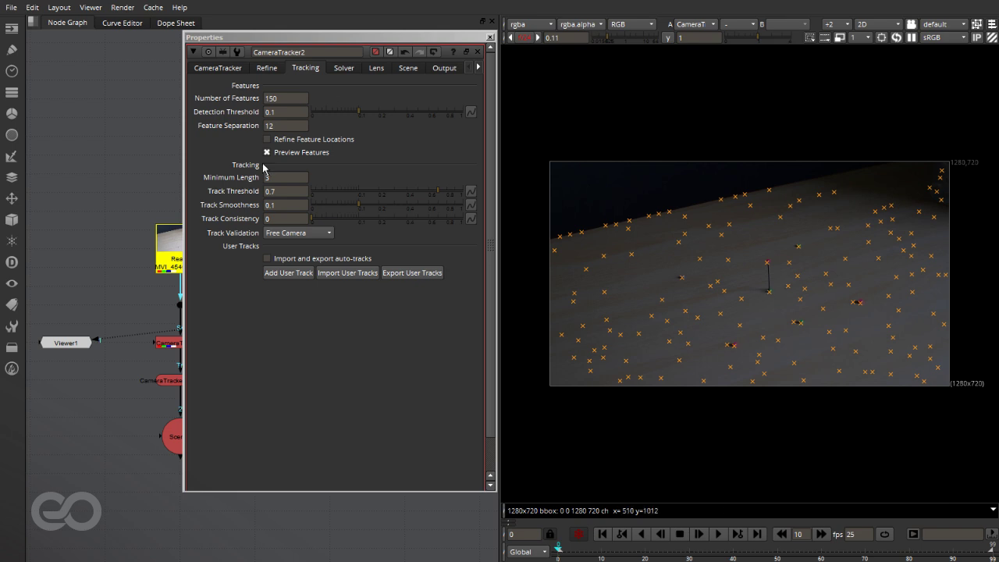
Set CameraTracker2's Number of Features to 1250
{"action": "left_click", "coordinate": [266, 98]}
{"action": "scroll", "coordinate": [272, 99], "scroll_direction": "up", "scroll_amount": 6}
{"action": "scroll", "coordinate": [272, 100], "scroll_direction": "up", "scroll_amount": 5}
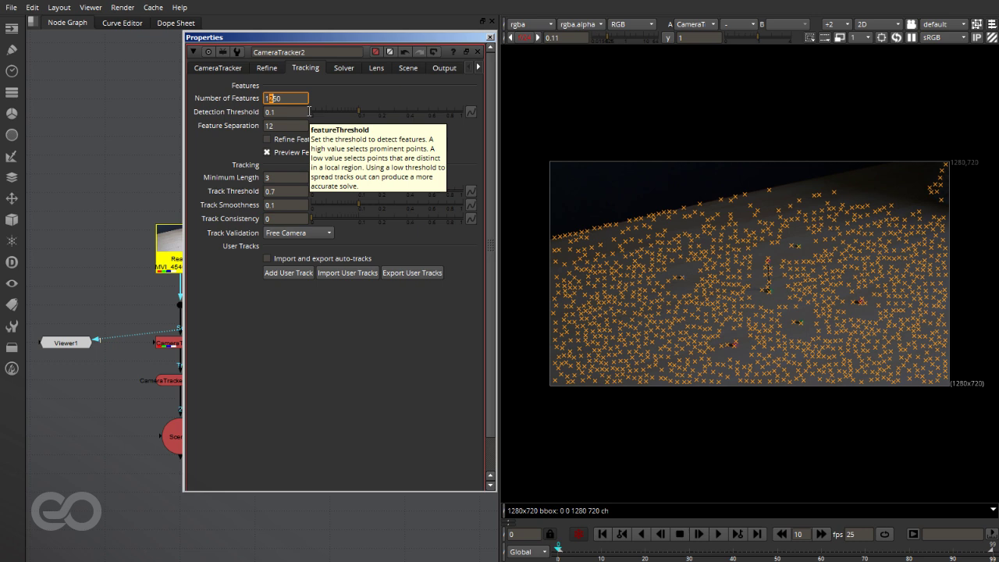
Turn off the feature preview, restore the normal viewer gain and examine a pink marker in the red, green and blue channels
{"action": "left_click", "coordinate": [267, 152]}
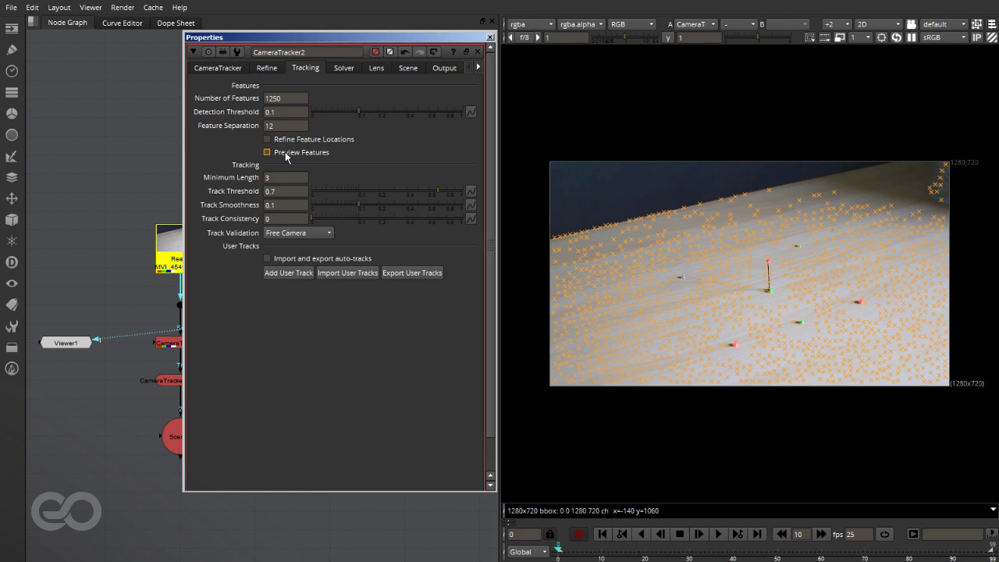
{"action": "scroll", "coordinate": [749, 344], "scroll_direction": "up", "scroll_amount": 5}
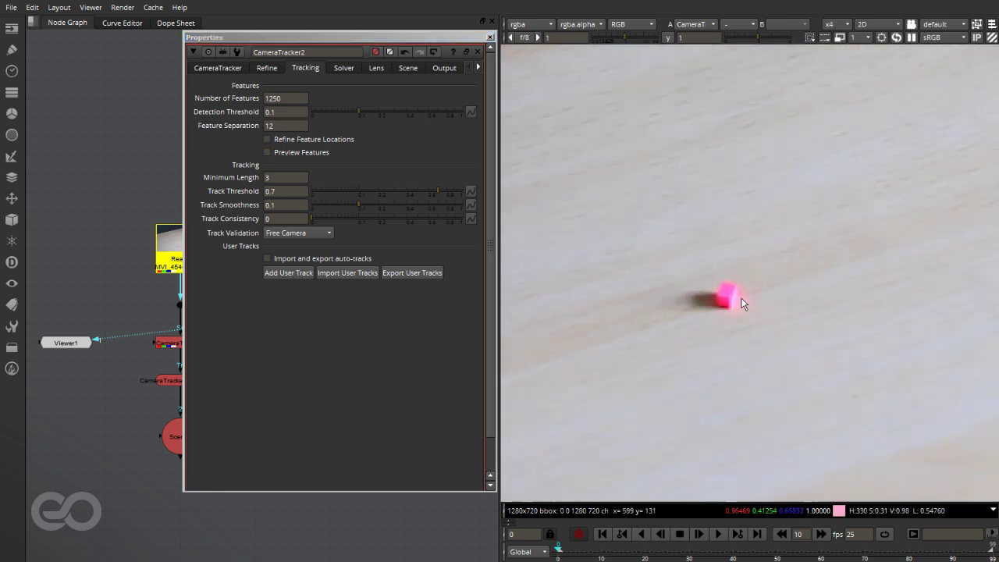
{"action": "middle_click_drag", "start_coordinate": [677, 293], "coordinate": [763, 294]}
{"action": "scroll", "coordinate": [774, 125], "scroll_direction": "down", "scroll_amount": 3}
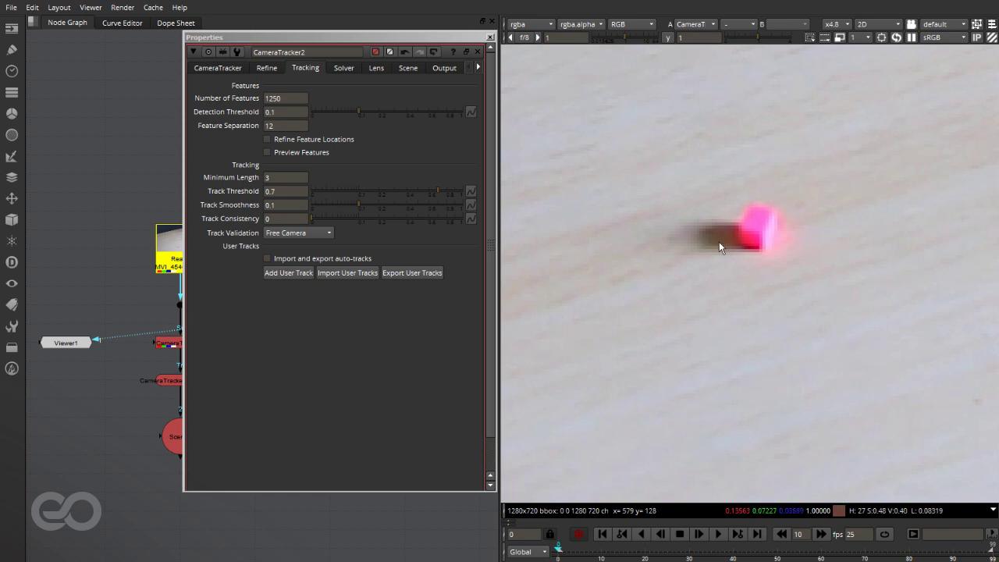
{"action": "key", "text": "r"}
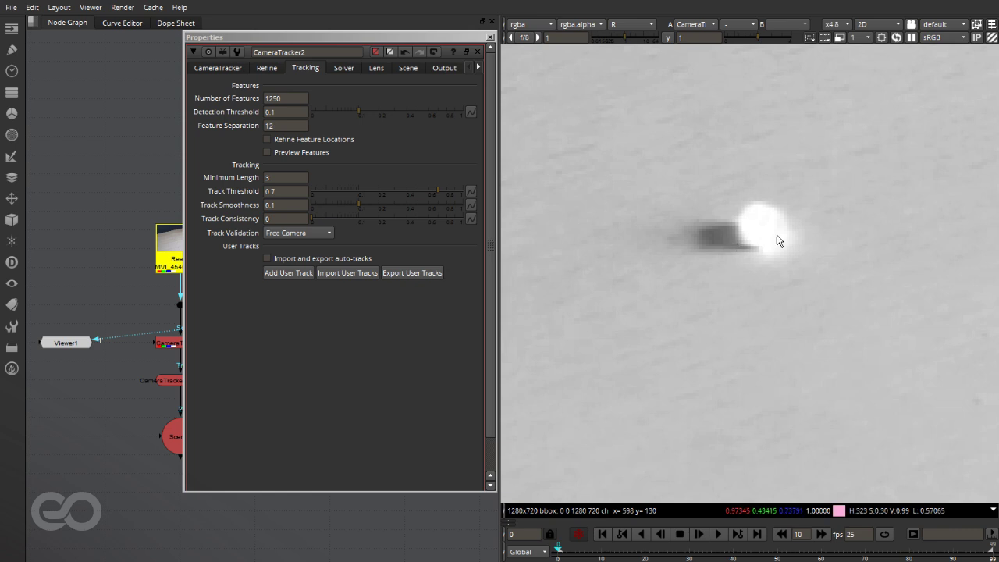
{"action": "scroll", "coordinate": [796, 205], "scroll_direction": "up", "scroll_amount": 3}
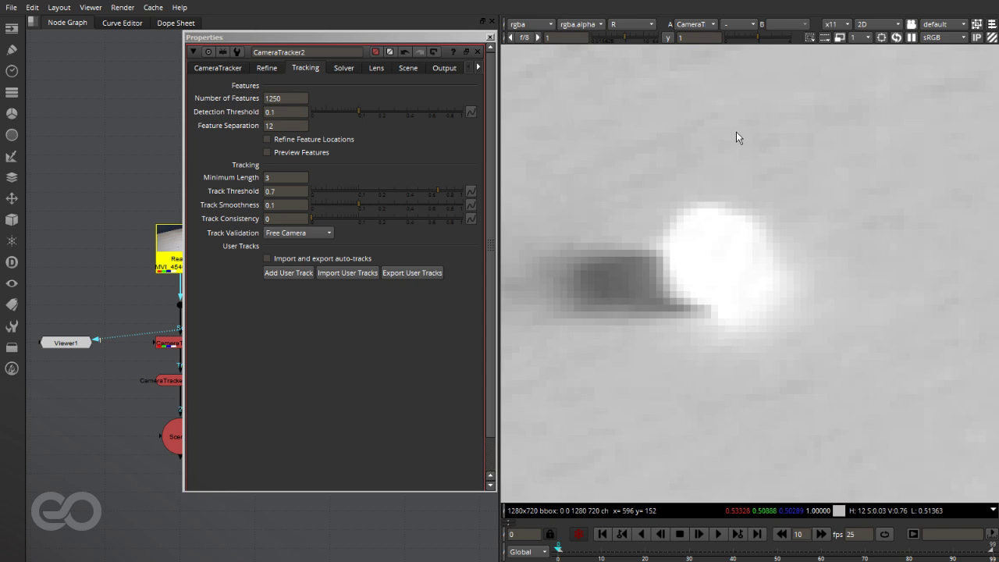
{"action": "key", "text": "g"}
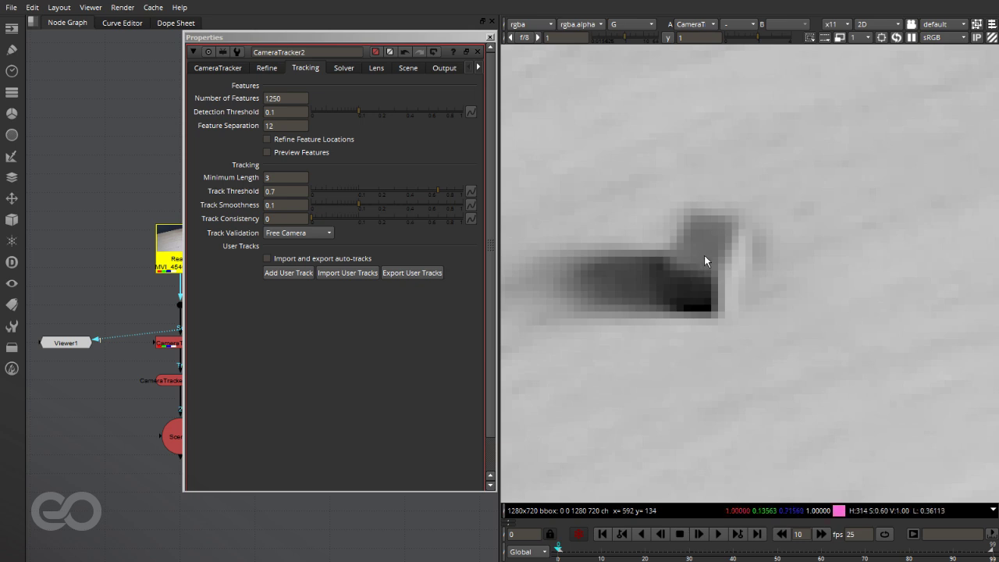
{"action": "key", "text": "b"}
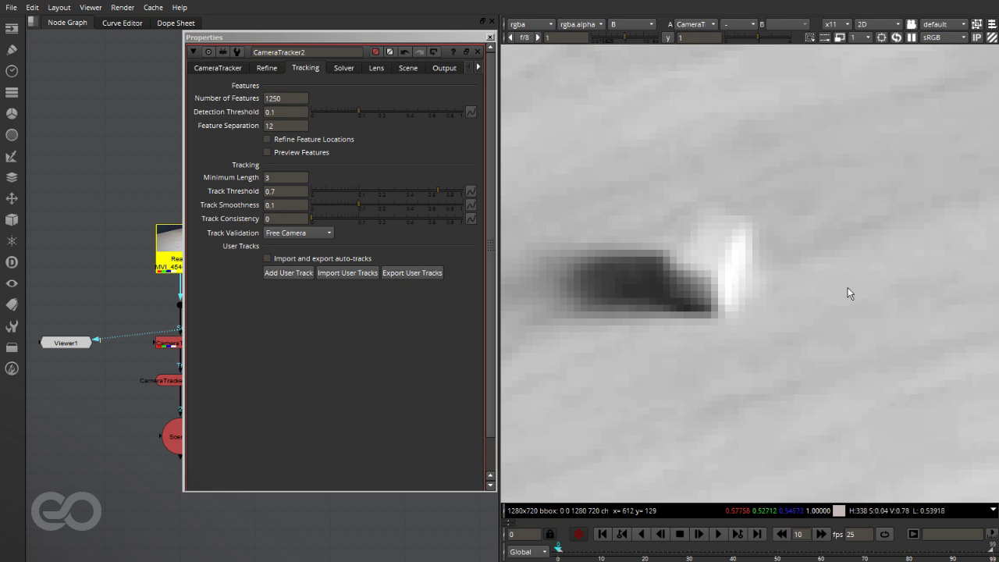
{"action": "scroll", "coordinate": [844, 286], "scroll_direction": "down", "scroll_amount": 3}
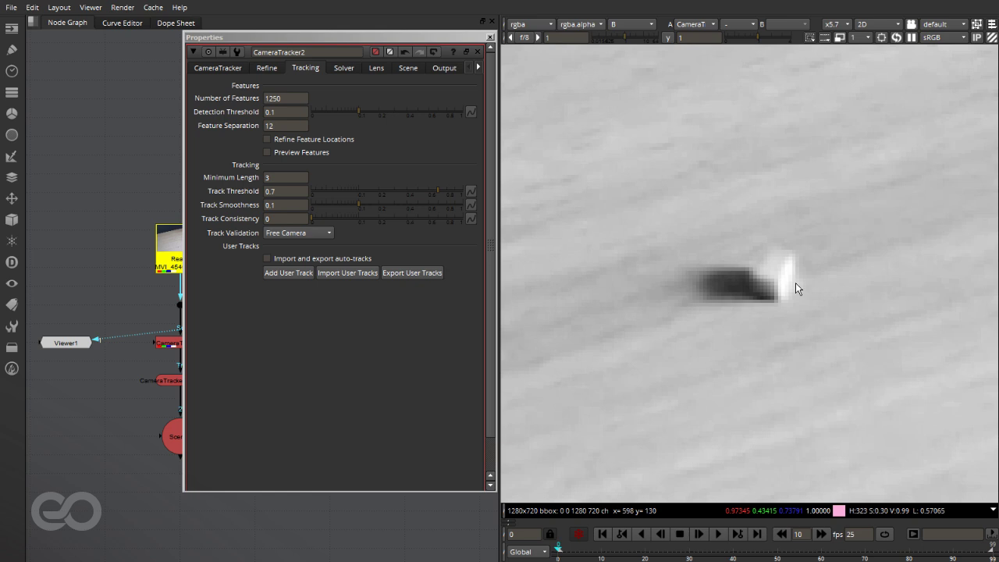
{"action": "key", "text": "b"}
{"action": "key", "text": "f"}
{"action": "scroll", "coordinate": [841, 307], "scroll_direction": "up", "scroll_amount": 6}
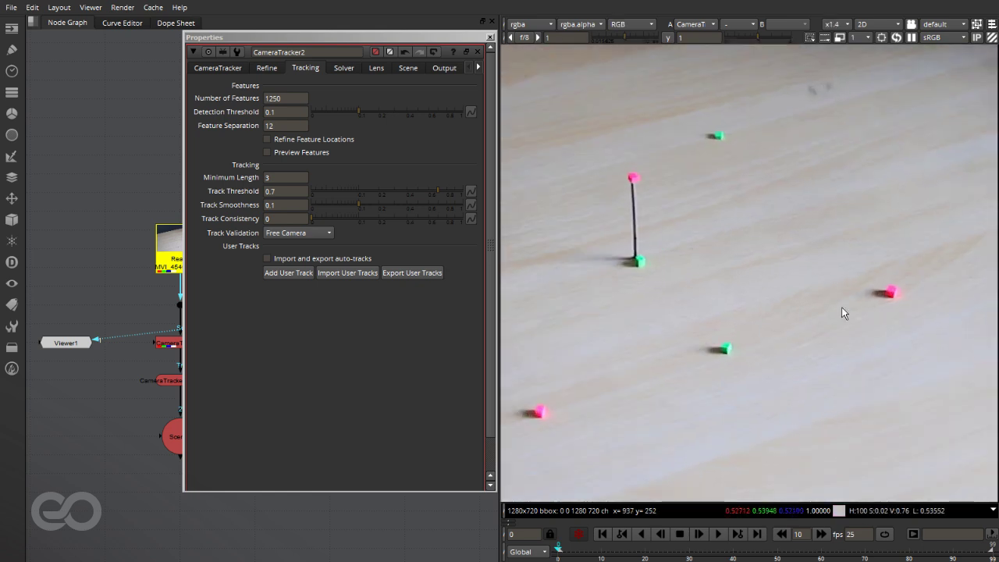
{"action": "key", "text": "f"}
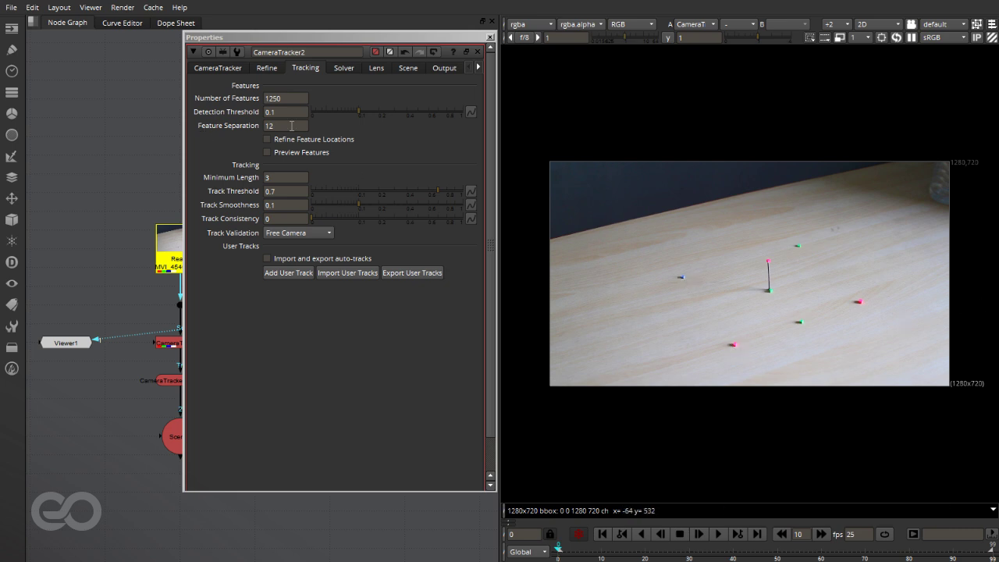
Turn the feature preview back on at a viewer gain of 0.11, try a Detection Threshold of 1 and examine the feature clusters around the markers
{"action": "left_click", "coordinate": [267, 153]}
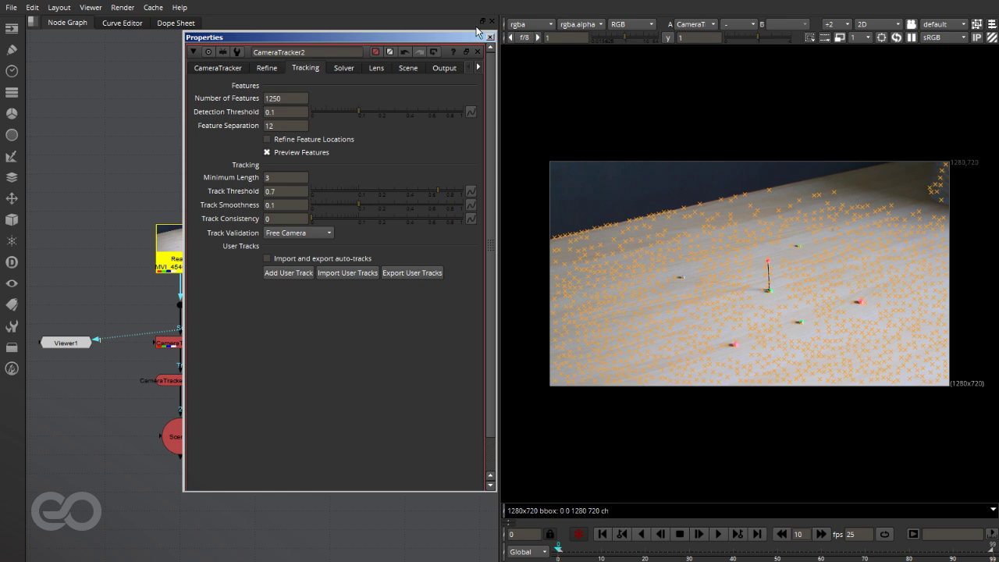
{"action": "left_click", "coordinate": [528, 36]}
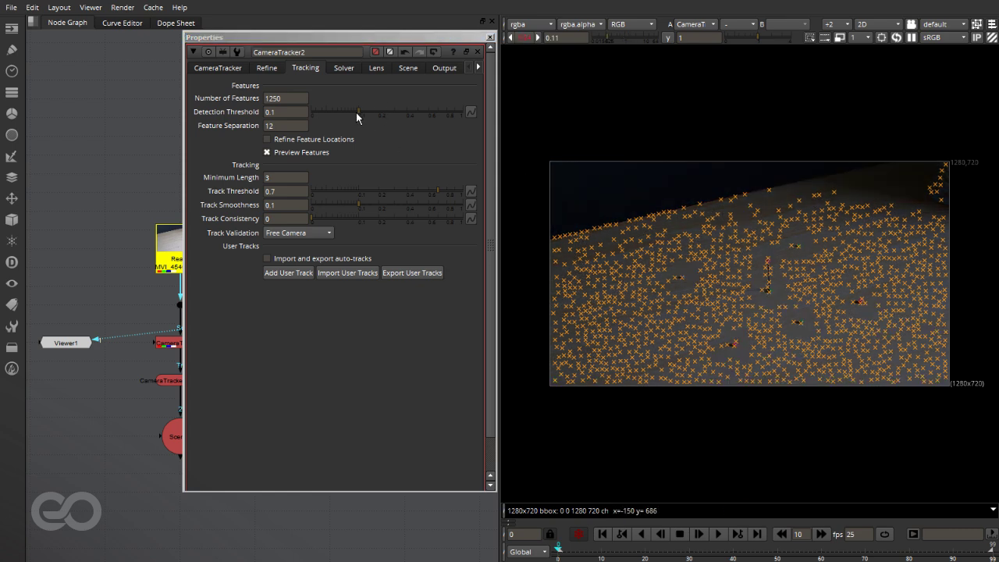
{"action": "left_click_drag", "start_coordinate": [357, 112], "coordinate": [637, 131]}
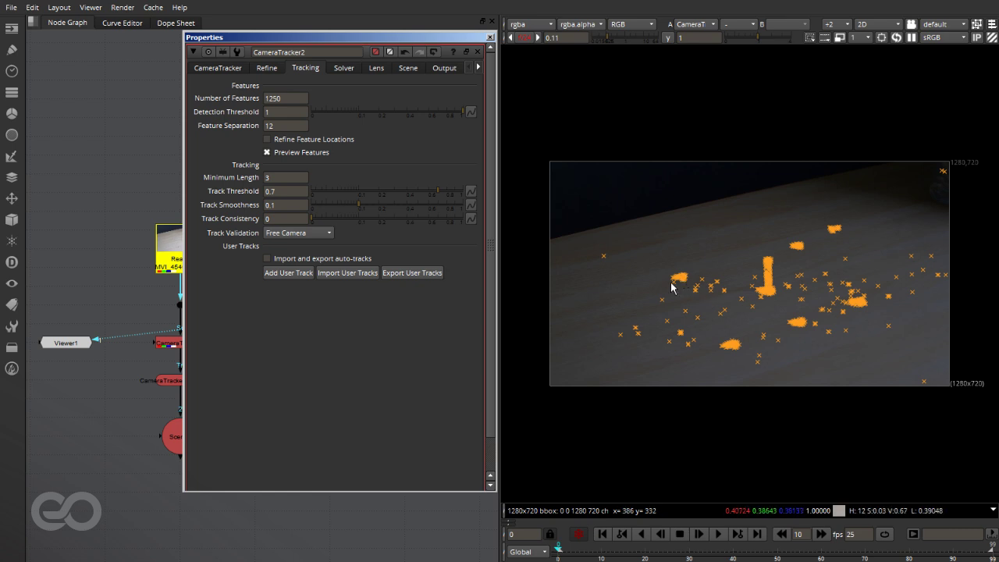
{"action": "scroll", "coordinate": [851, 295], "scroll_direction": "up", "scroll_amount": 5}
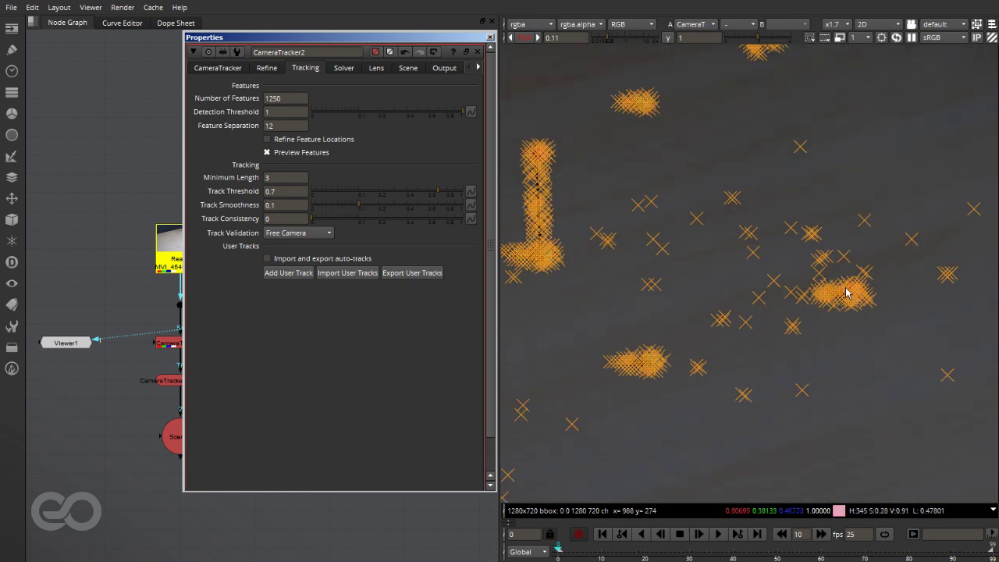
{"action": "scroll", "coordinate": [848, 292], "scroll_direction": "down", "scroll_amount": 5}
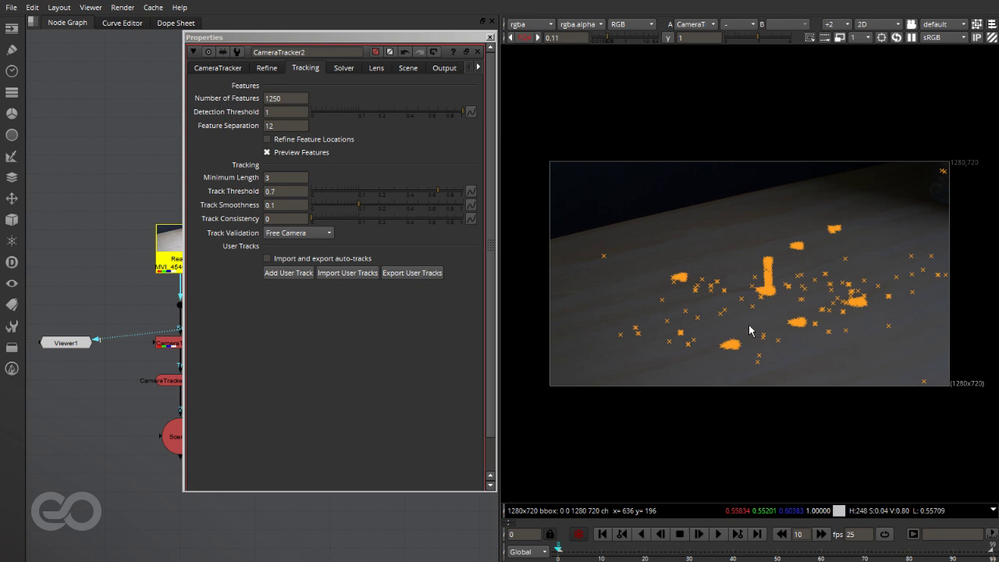
Lower CameraTracker2's Detection Threshold to 0
{"action": "left_click", "coordinate": [267, 112]}
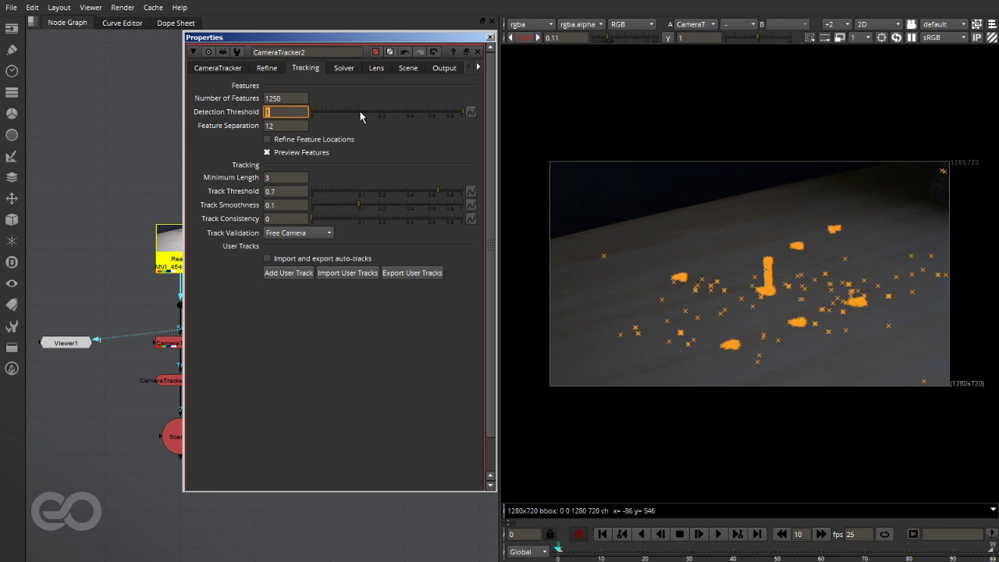
{"action": "type", "text": "0.0001"}
{"action": "key", "text": "Return"}
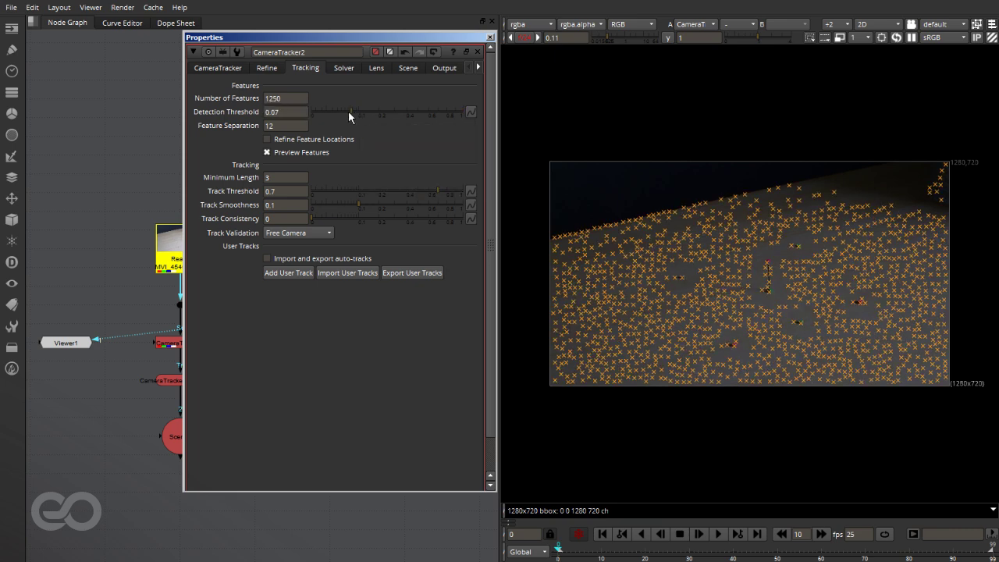
{"action": "left_click", "coordinate": [311, 114]}
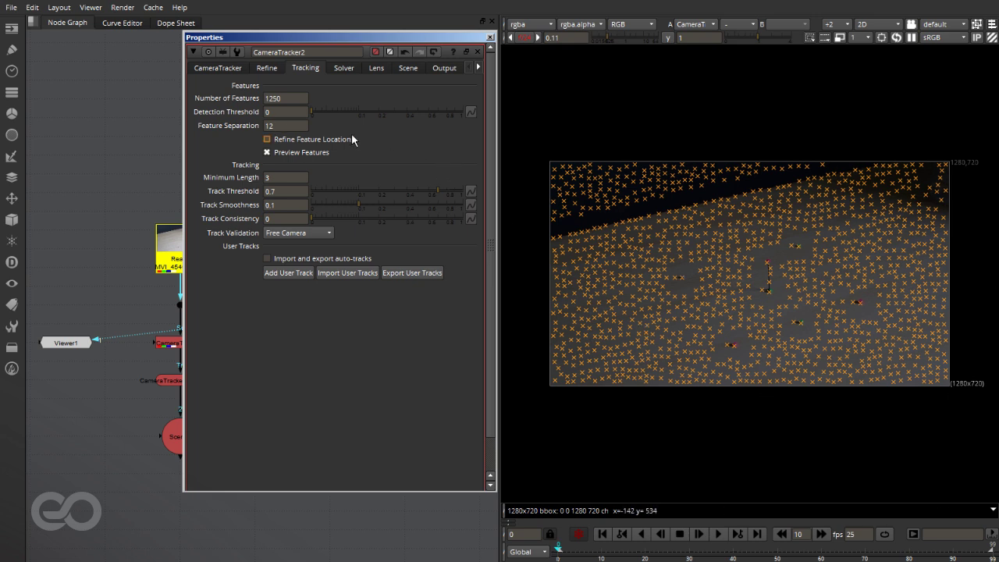
Try a Feature Separation of 52 in CameraTracker2 and examine the feature clusters around the markers
{"action": "left_click", "coordinate": [267, 124]}
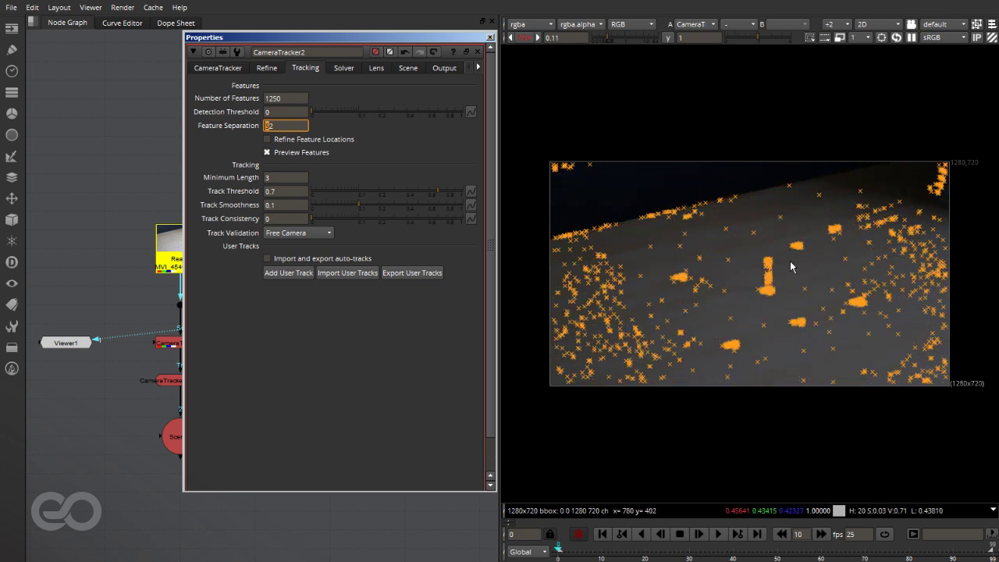
{"action": "scroll", "coordinate": [764, 265], "scroll_direction": "up", "scroll_amount": 5}
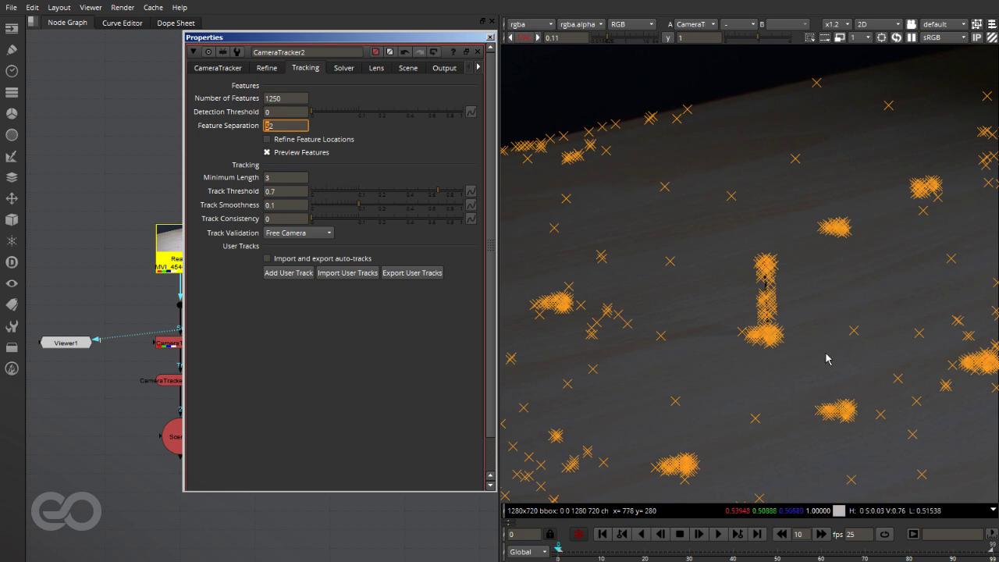
{"action": "scroll", "coordinate": [828, 357], "scroll_direction": "down", "scroll_amount": 5}
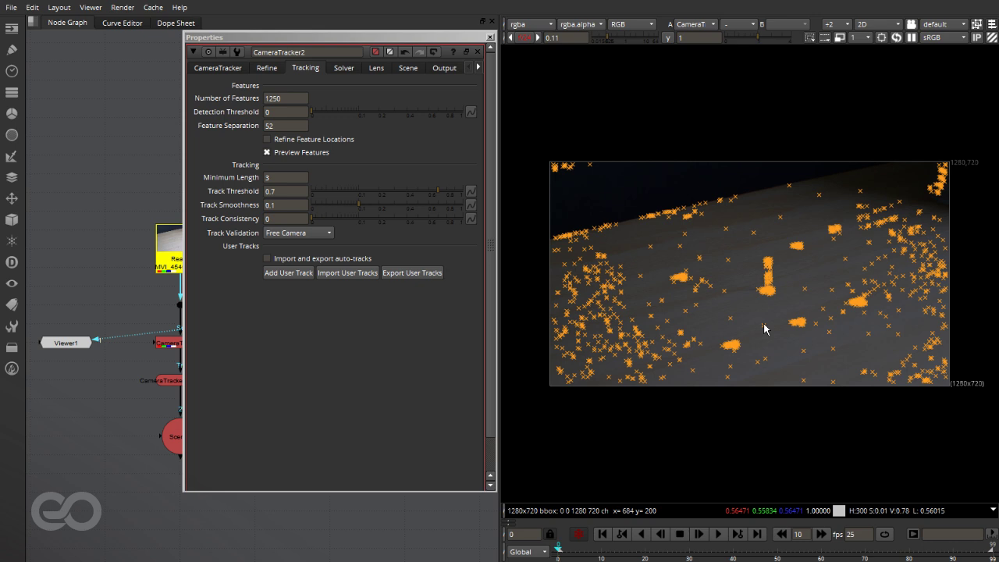
Try a Feature Separation of 2 and examine how the features spread over the frame
{"action": "double_click", "coordinate": [267, 125]}
{"action": "type", "text": "2"}
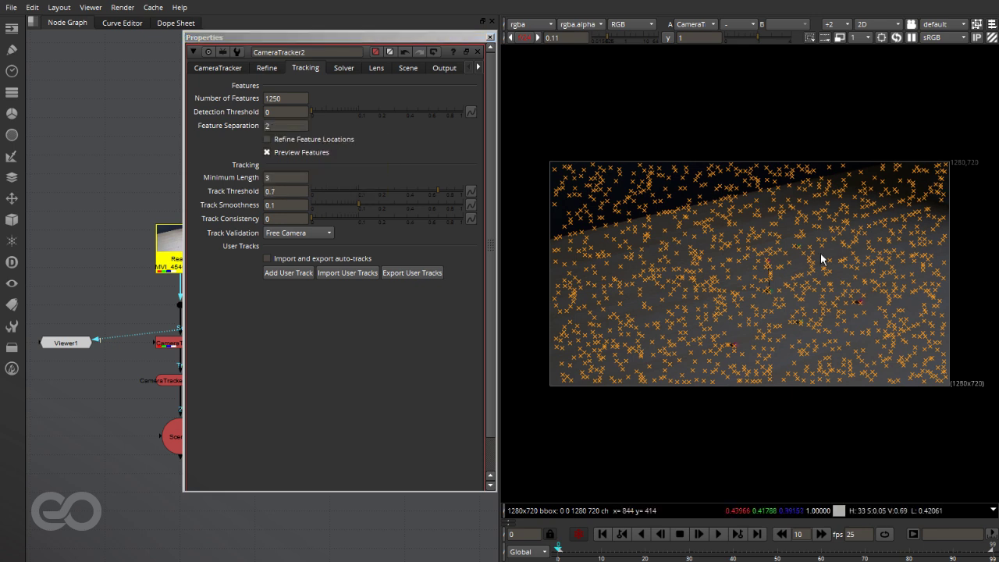
{"action": "scroll", "coordinate": [867, 221], "scroll_direction": "up", "scroll_amount": 5}
{"action": "scroll", "coordinate": [866, 221], "scroll_direction": "down", "scroll_amount": 5}
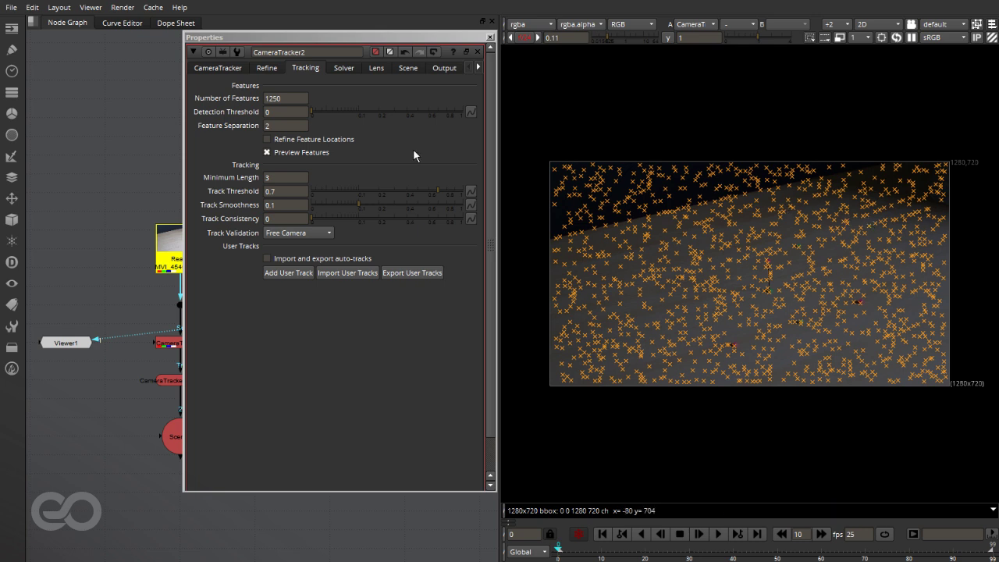
Set CameraTracker2's Feature Separation to 20 and examine the features around the markers up close
{"action": "left_click", "coordinate": [285, 126]}
{"action": "type", "text": "0"}
{"action": "key", "text": "Return"}
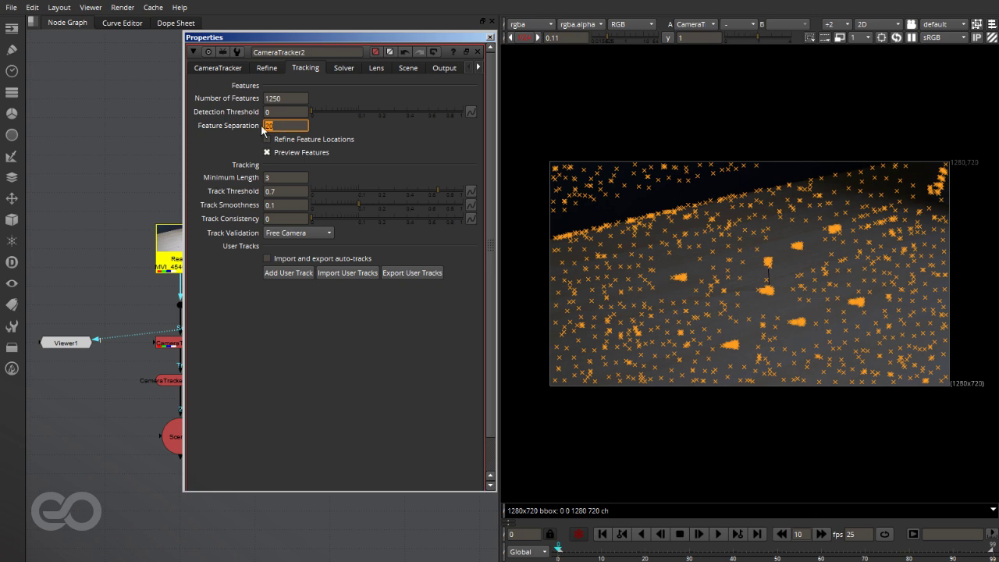
{"action": "scroll", "coordinate": [875, 273], "scroll_direction": "up", "scroll_amount": 5}
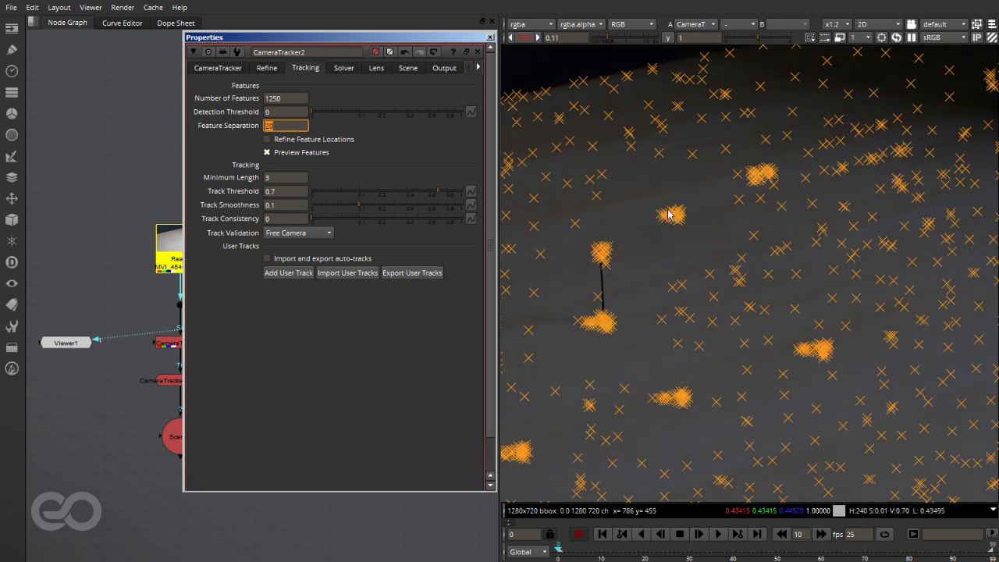
{"action": "scroll", "coordinate": [707, 301], "scroll_direction": "down", "scroll_amount": 5}
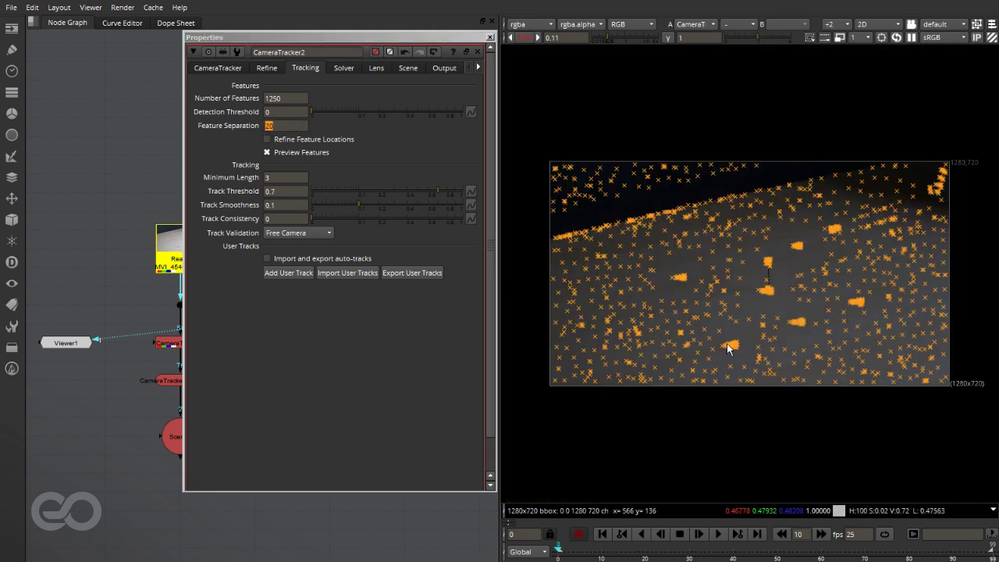
{"action": "scroll", "coordinate": [730, 349], "scroll_direction": "up", "scroll_amount": 5}
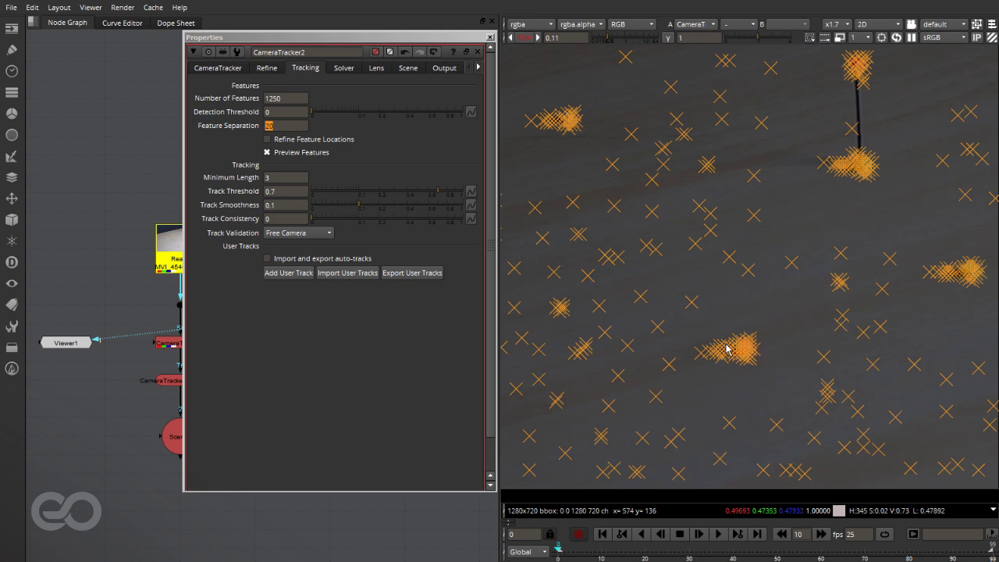
{"action": "scroll", "coordinate": [734, 347], "scroll_direction": "down", "scroll_amount": 5}
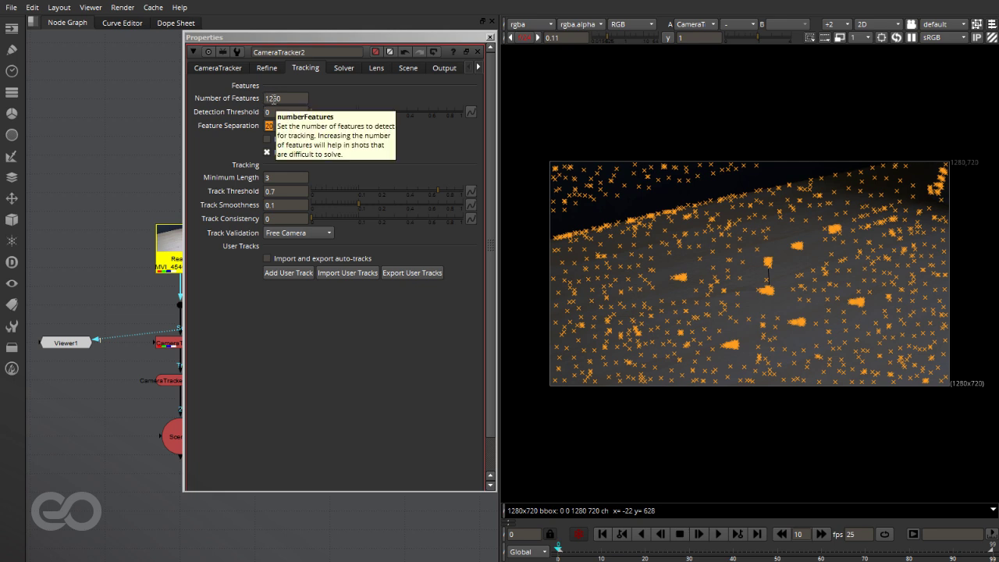
Set CameraTracker2's Number of Features to 50 and its Minimum Length to 10
{"action": "left_click_drag", "start_coordinate": [274, 98], "coordinate": [196, 116]}
{"action": "key", "text": "BackSpace"}
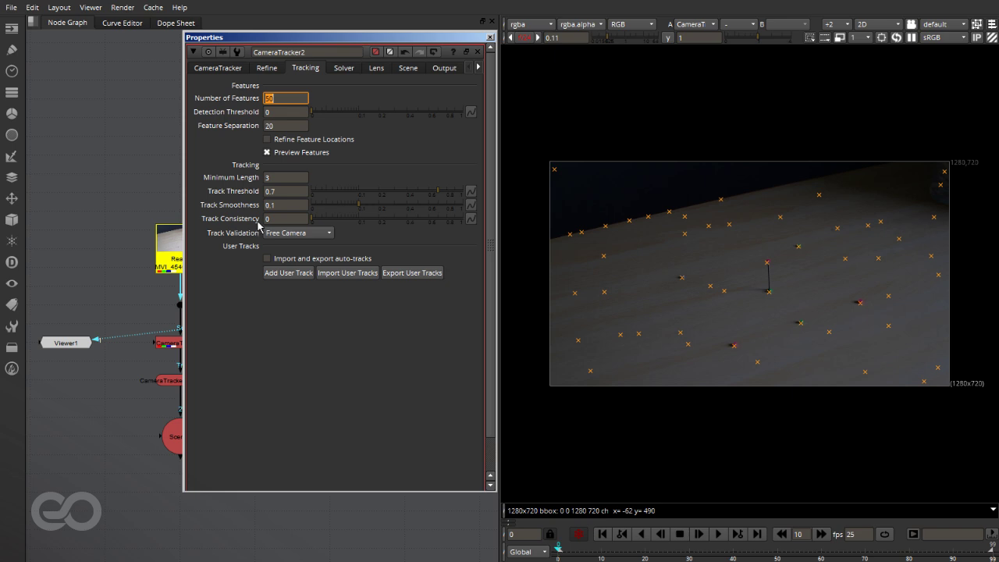
{"action": "left_click", "coordinate": [280, 174]}
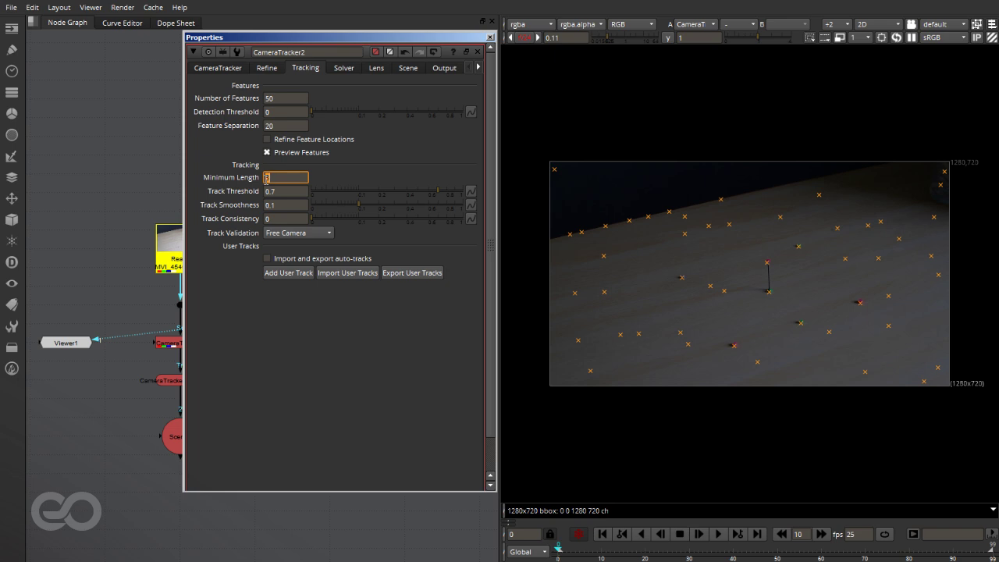
{"action": "type", "text": "10"}
Turn off the feature preview, restore the normal viewer gain and examine the markers on the table at frame 1
{"action": "left_click", "coordinate": [293, 153]}
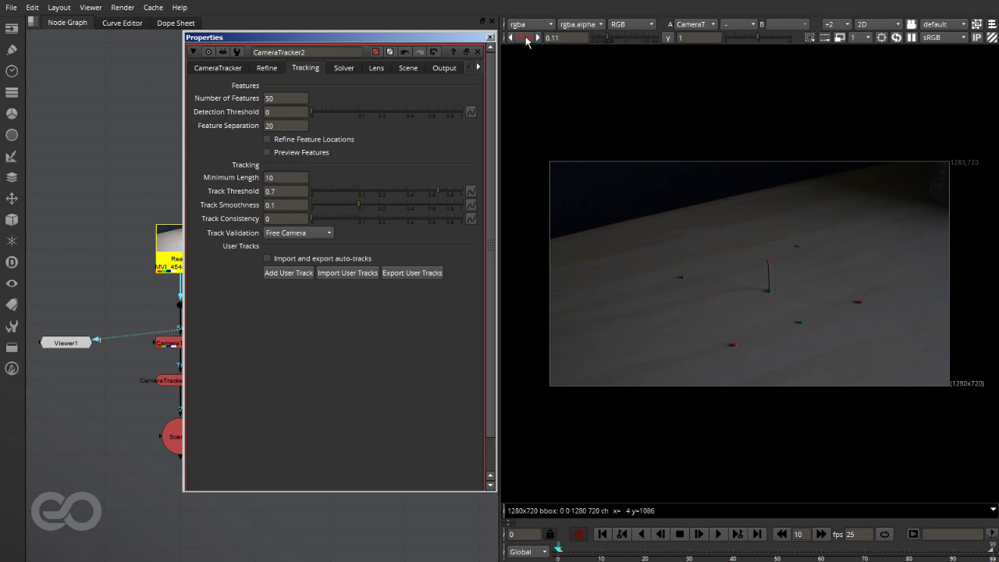
{"action": "left_click", "coordinate": [525, 38]}
{"action": "scroll", "coordinate": [773, 341], "scroll_direction": "up", "scroll_amount": 5}
{"action": "scroll", "coordinate": [661, 377], "scroll_direction": "down", "scroll_amount": 3}
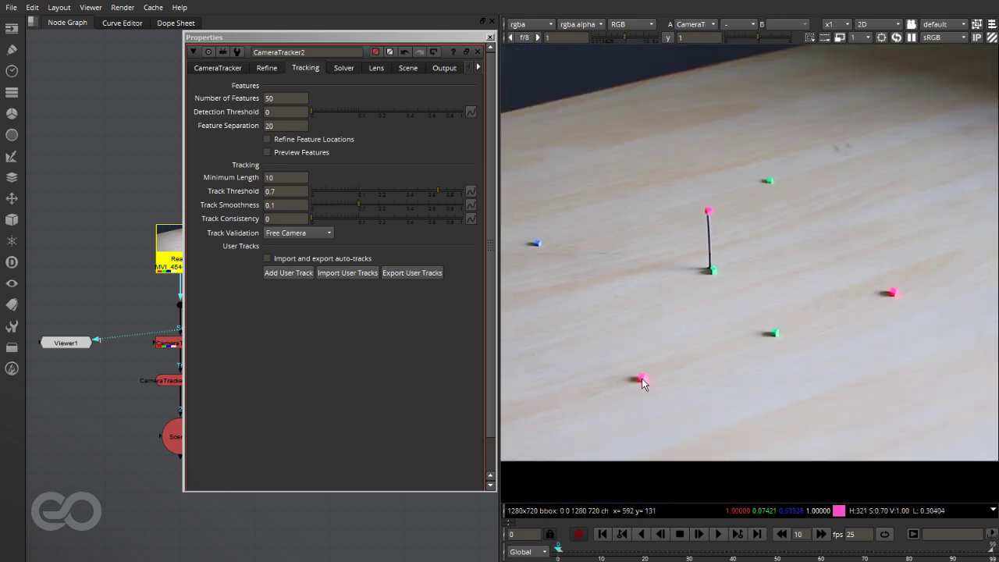
{"action": "mouse_move", "coordinate": [559, 549]}
{"action": "left_mouse_down"}
{"action": "mouse_move", "coordinate": [958, 556]}
{"action": "mouse_move", "coordinate": [562, 556]}
{"action": "left_mouse_up"}
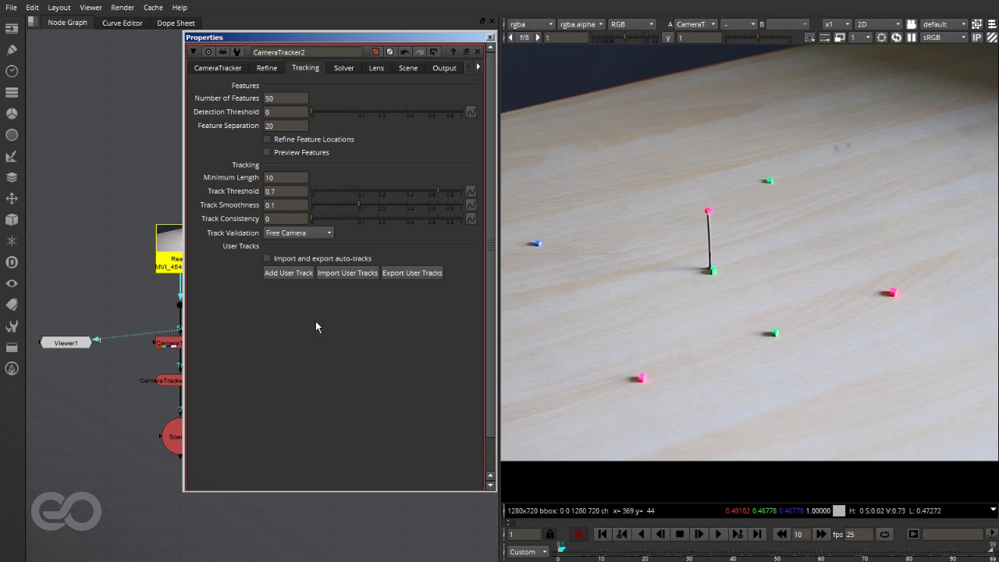
Set CameraTracker2's Minimum Length to 40 and scrub the footage to frame 24
{"action": "left_click", "coordinate": [267, 177]}
{"action": "key", "text": "minus"}
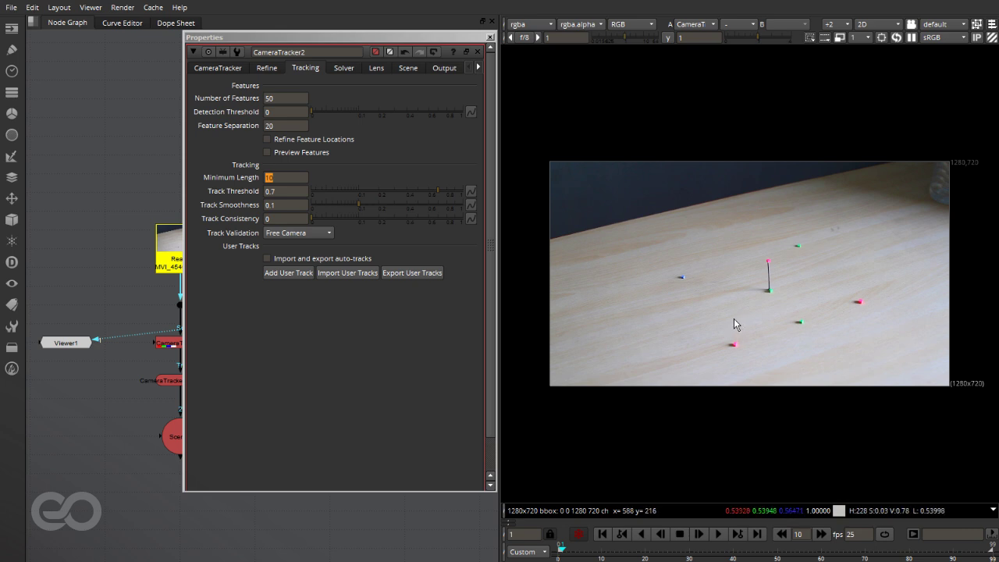
{"action": "left_click", "coordinate": [268, 177]}
{"action": "type", "text": "40"}
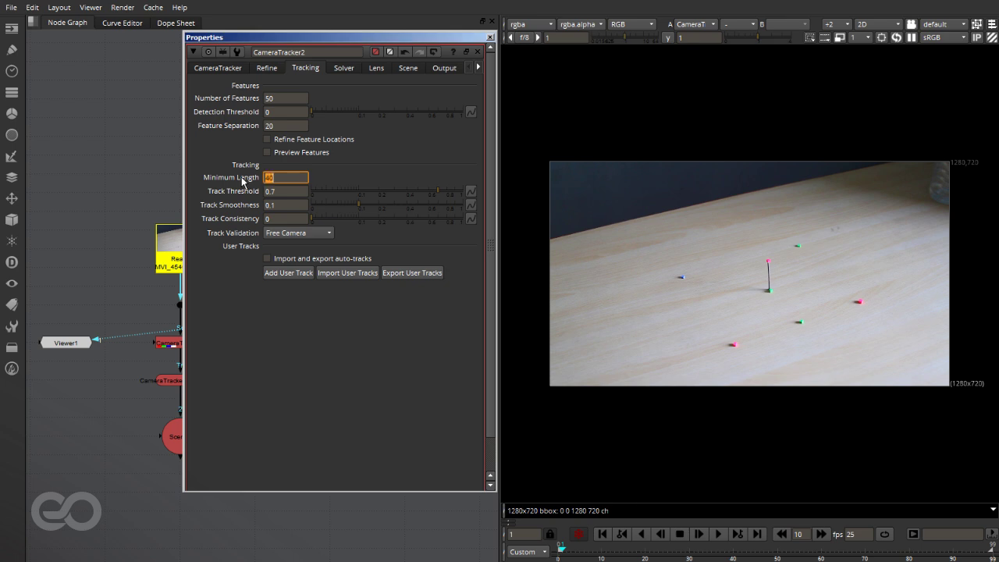
{"action": "left_click_drag", "start_coordinate": [571, 551], "coordinate": [662, 549]}
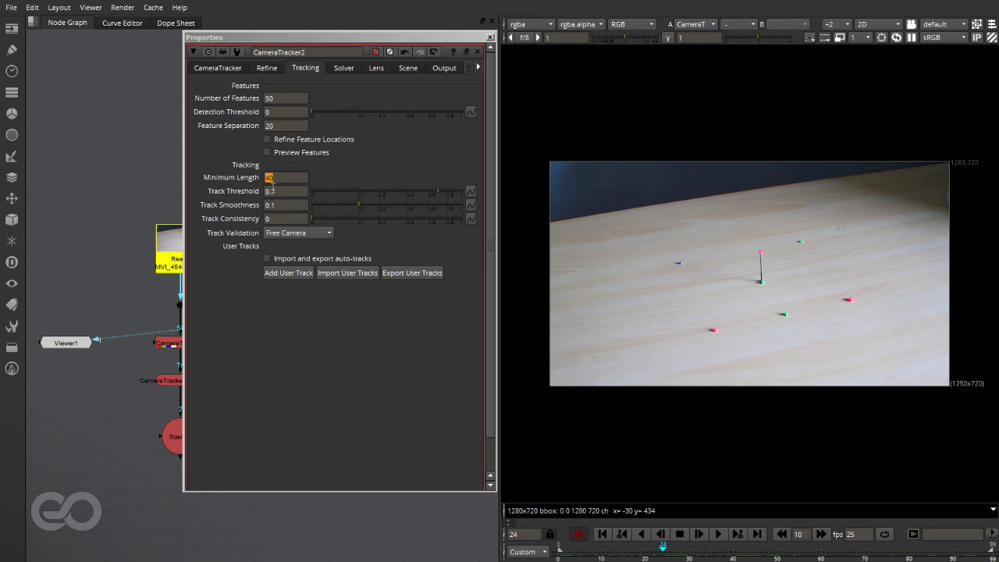
Examine the blue marker up close and compare its shape at frames 24, 98 and 1
{"action": "key", "text": "Tab"}
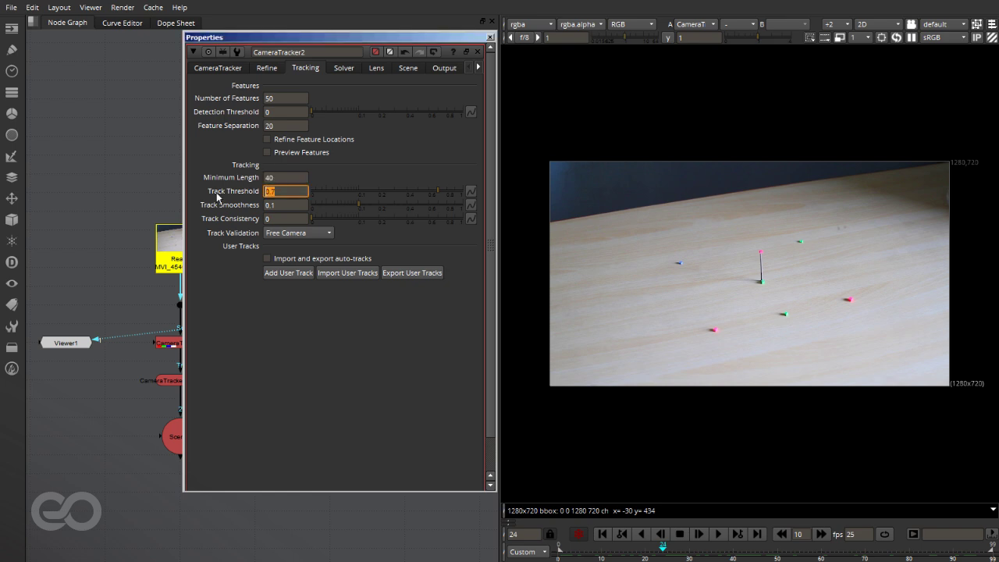
{"action": "scroll", "coordinate": [690, 265], "scroll_direction": "up", "scroll_amount": 10}
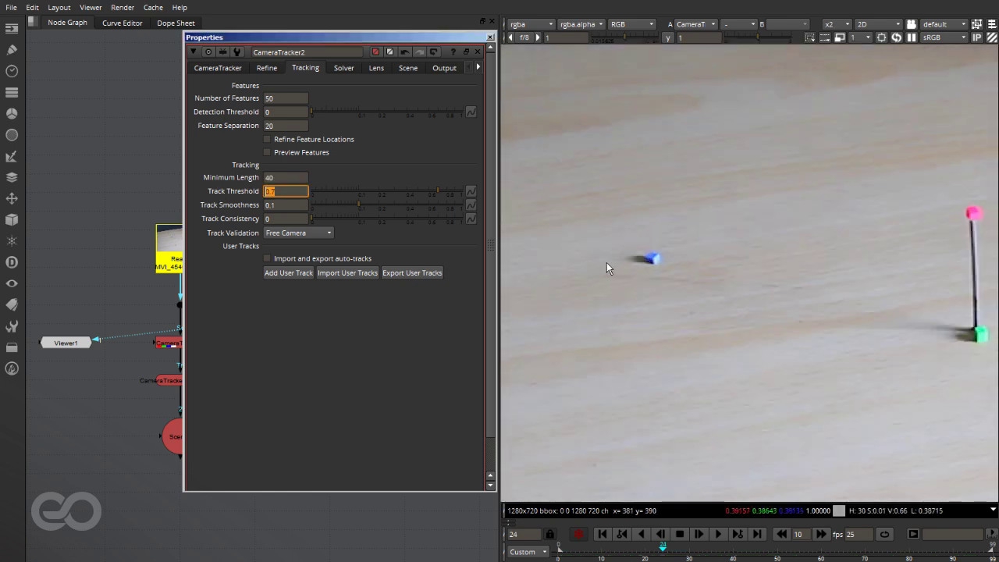
{"action": "scroll", "coordinate": [755, 375], "scroll_direction": "down", "scroll_amount": 2}
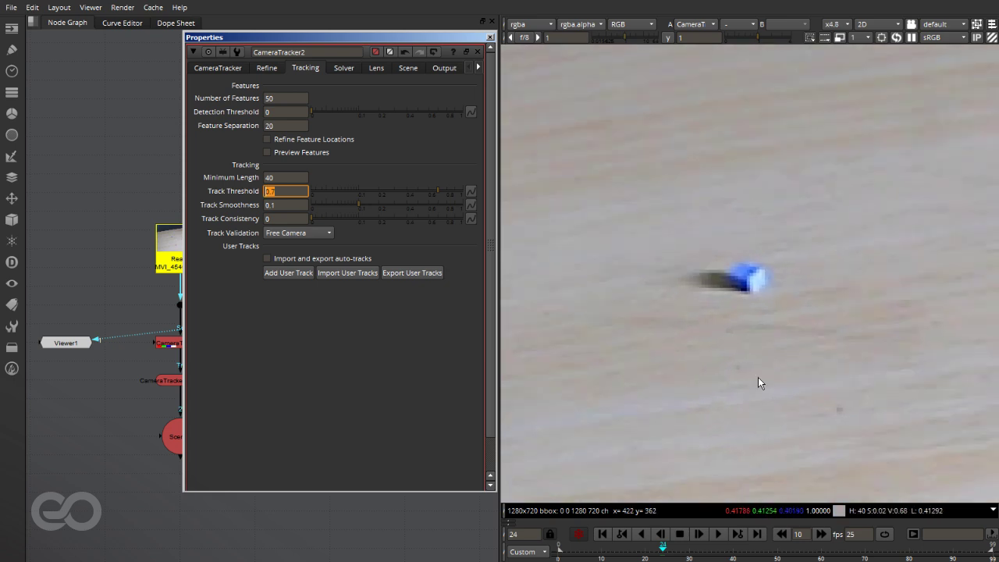
{"action": "left_click_drag", "start_coordinate": [575, 556], "coordinate": [989, 546]}
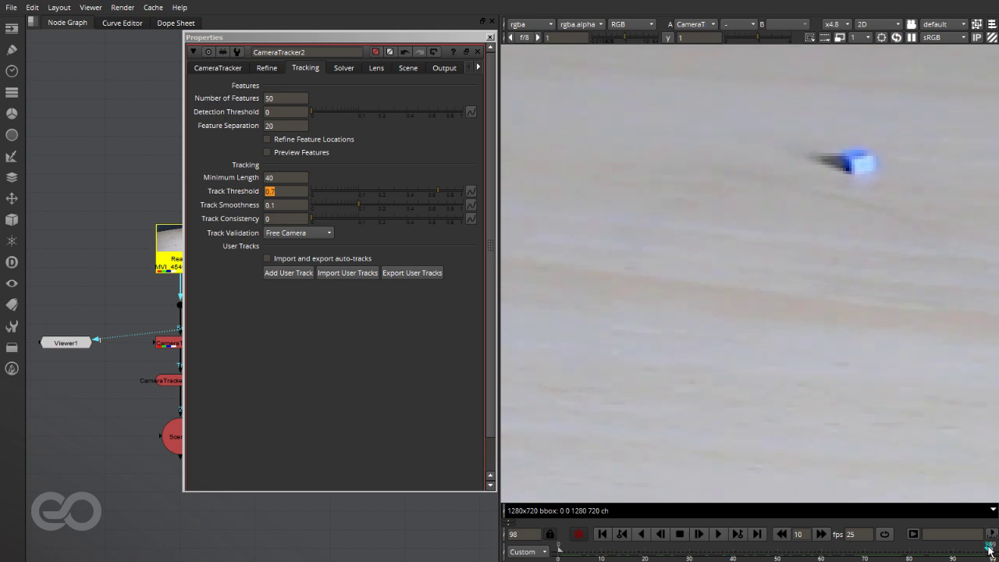
{"action": "scroll", "coordinate": [925, 158], "scroll_direction": "up", "scroll_amount": 5}
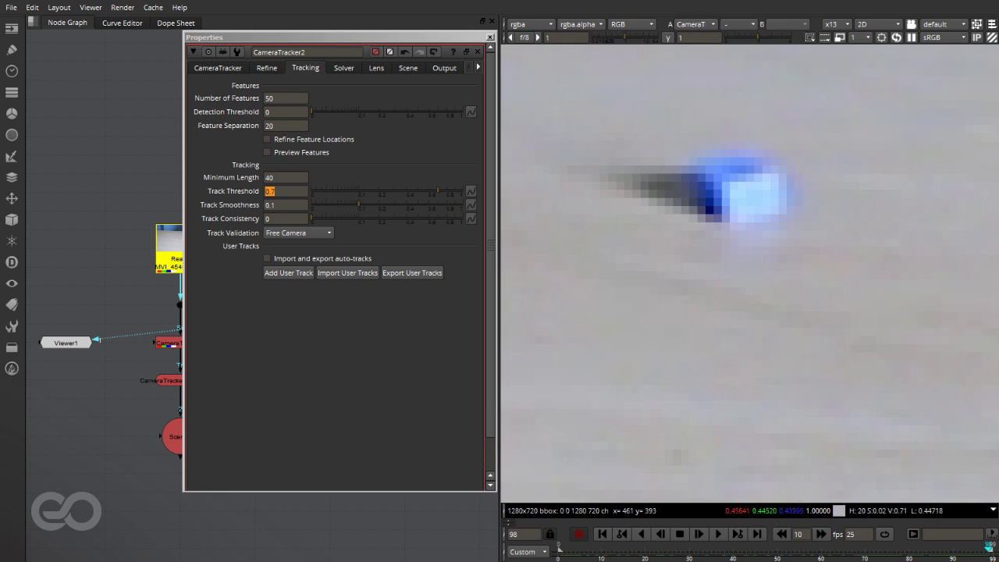
{"action": "left_click_drag", "start_coordinate": [573, 553], "coordinate": [561, 553]}
{"action": "scroll", "coordinate": [584, 194], "scroll_direction": "down", "scroll_amount": 4}
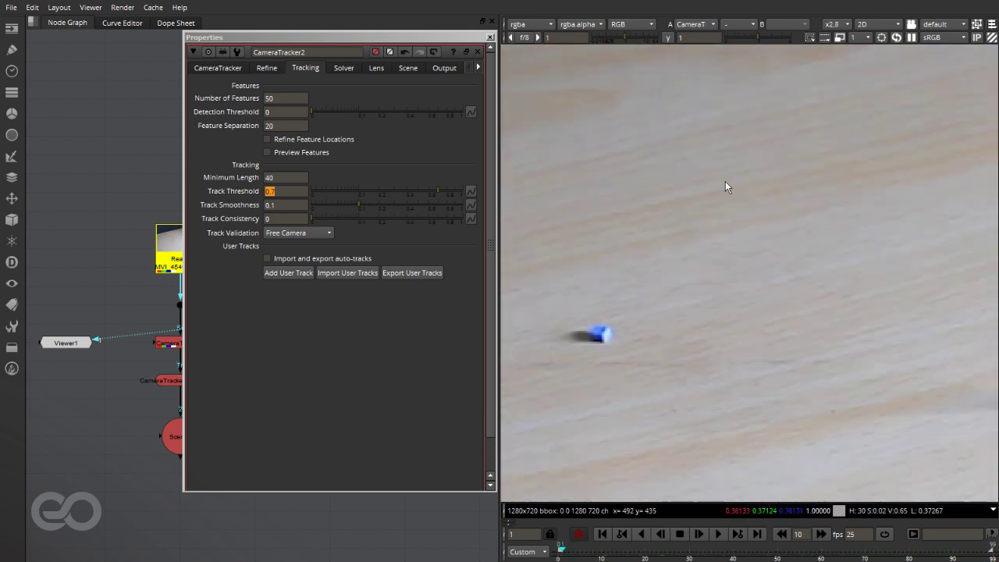
{"action": "scroll", "coordinate": [558, 341], "scroll_direction": "up", "scroll_amount": 3}
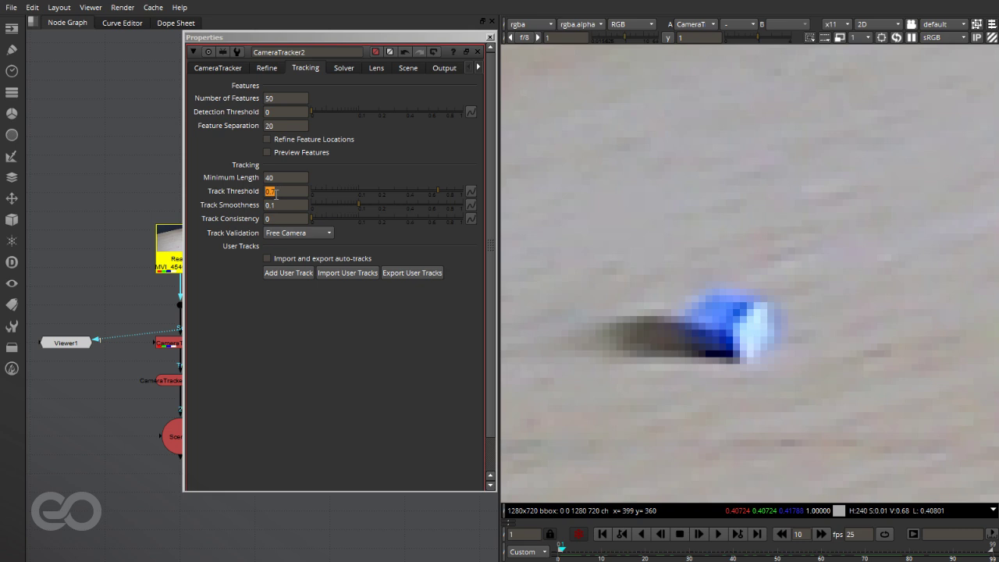
Review CameraTracker2's Track Threshold, Track Smoothness and Track Consistency settings and the Track Validation options
{"action": "left_click_drag", "start_coordinate": [278, 195], "coordinate": [261, 191]}
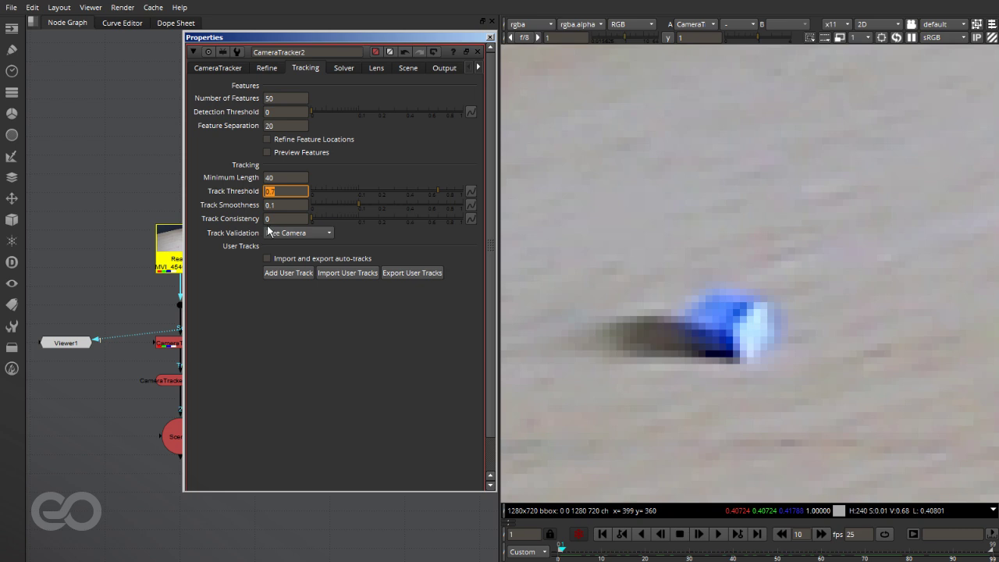
{"action": "key", "text": "Tab"}
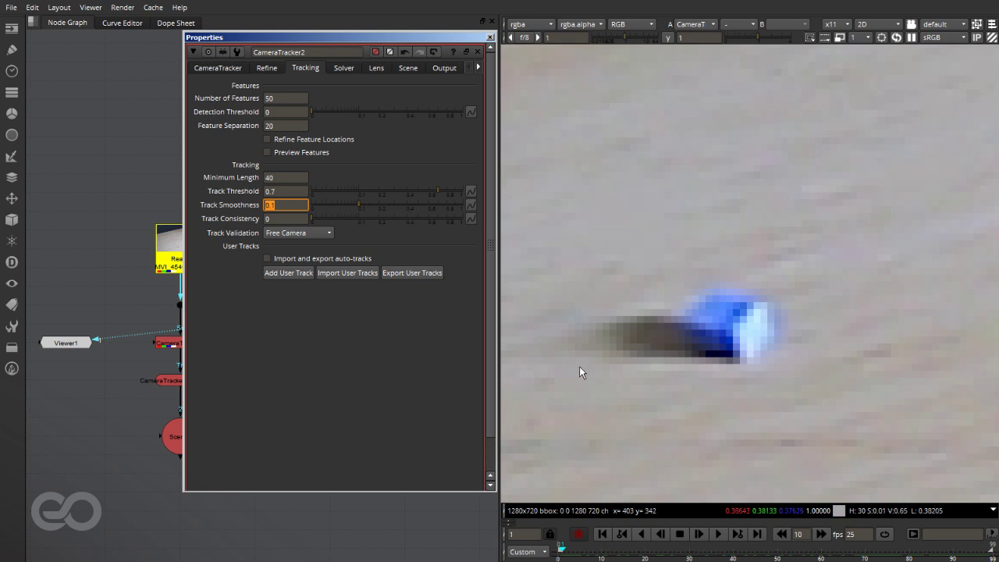
{"action": "key", "text": "f"}
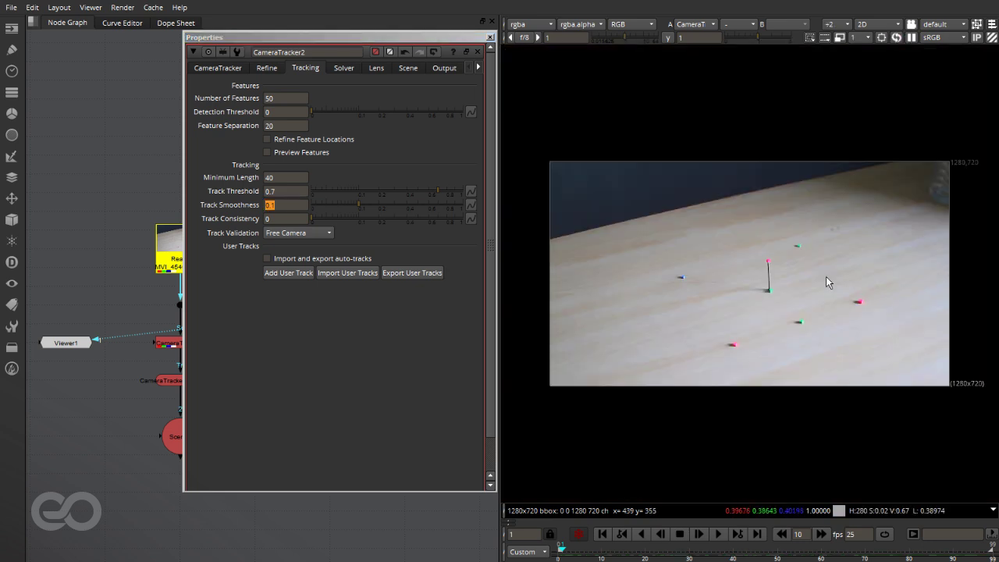
{"action": "left_click", "coordinate": [277, 219]}
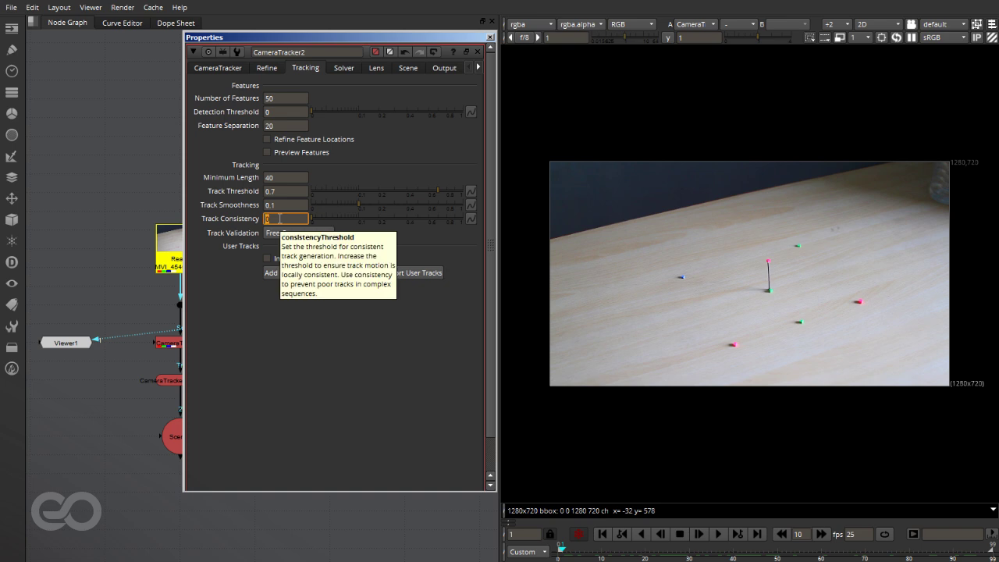
{"action": "left_click", "coordinate": [320, 363]}
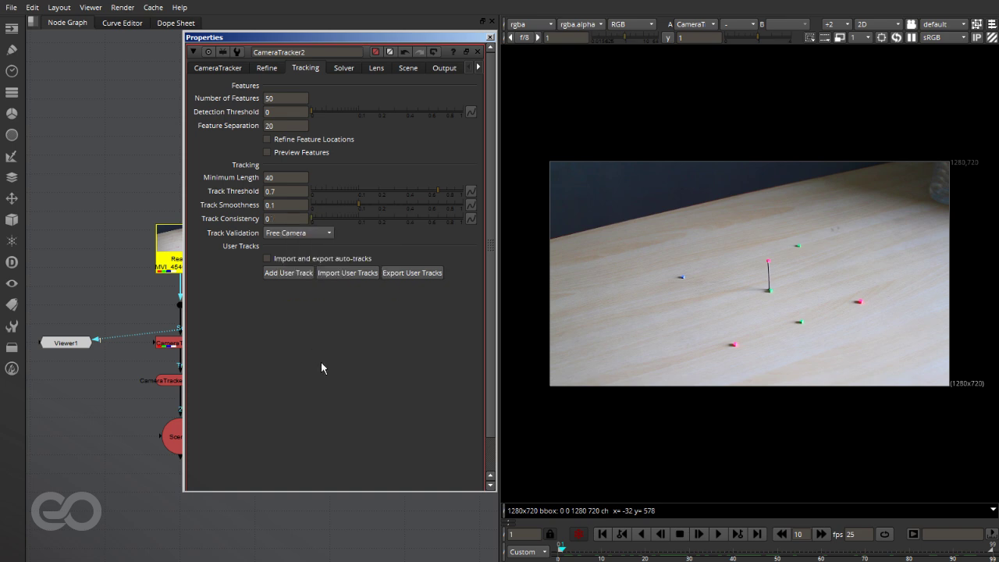
{"action": "left_click", "coordinate": [294, 235]}
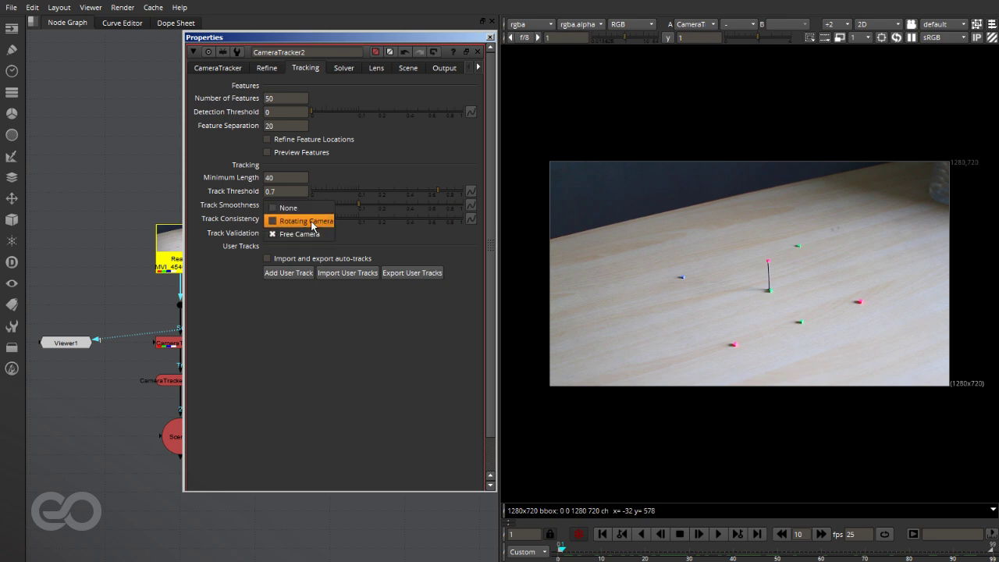
{"action": "left_click", "coordinate": [406, 243]}
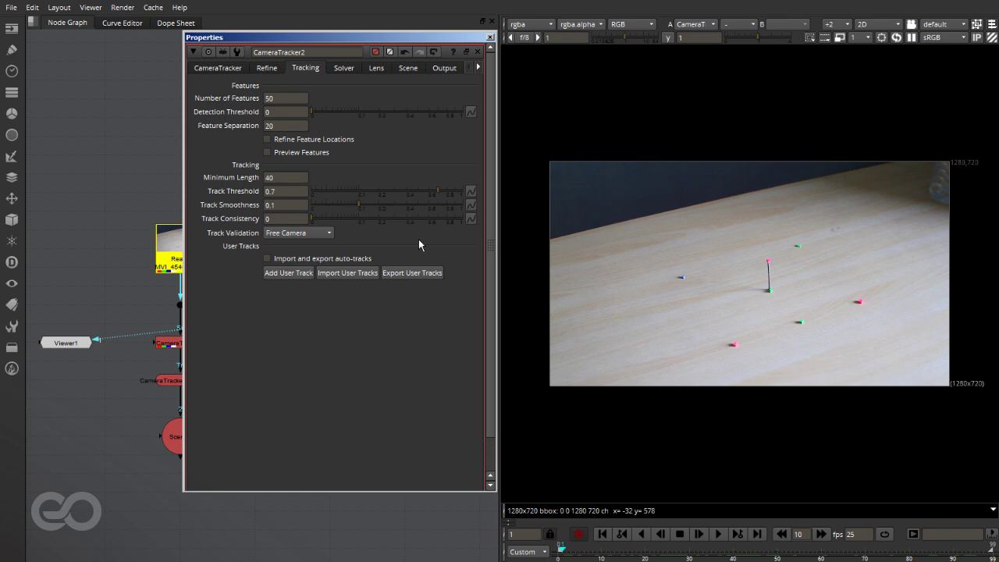
Turn the feature preview back on at a viewer gain of 0.11 and raise the Detection Threshold to 1
{"action": "left_click", "coordinate": [278, 152]}
{"action": "left_click", "coordinate": [526, 38]}
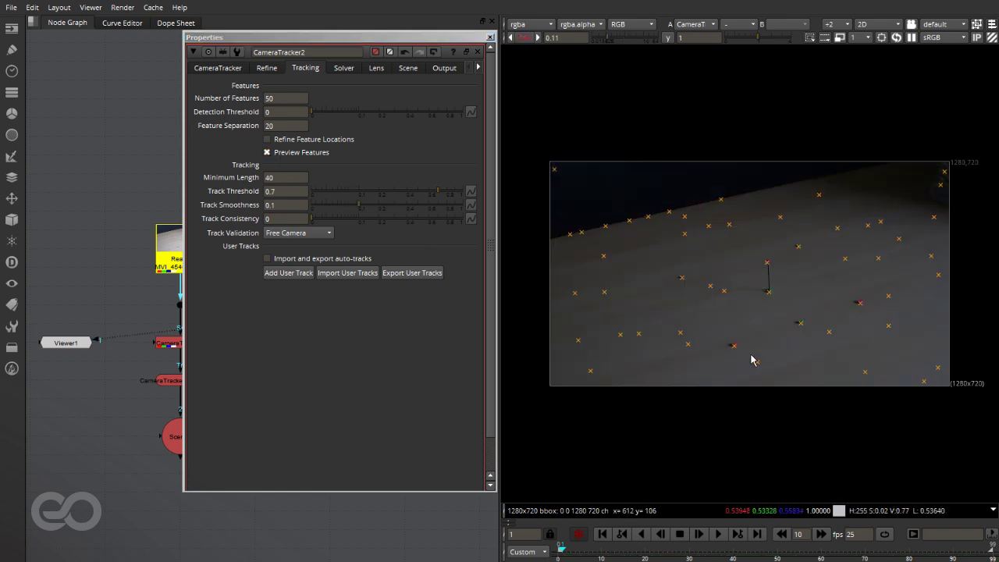
{"action": "left_click_drag", "start_coordinate": [315, 114], "coordinate": [483, 115]}
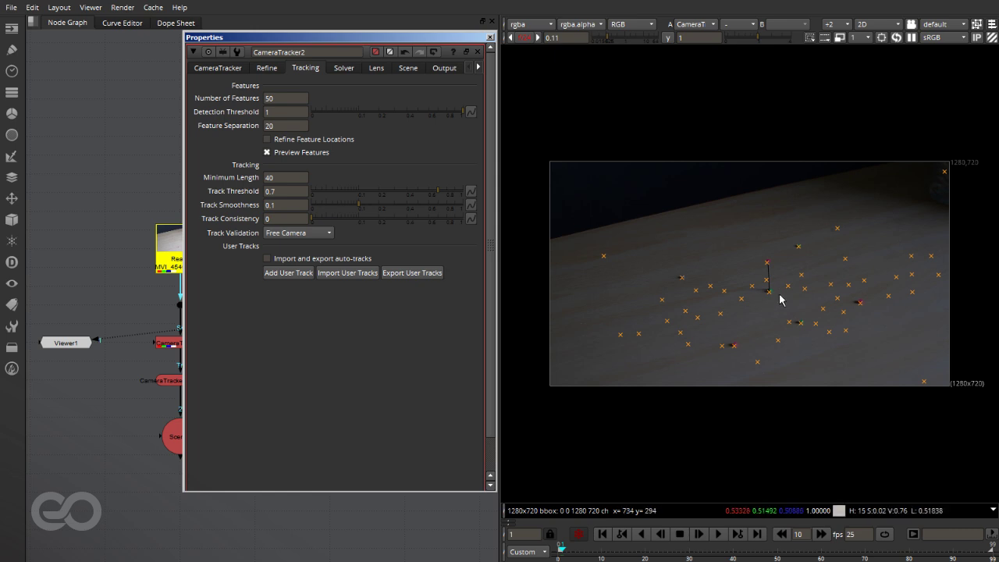
Set CameraTracker2's Minimum Length to 60 and track the features over the source clip range
{"action": "left_click", "coordinate": [268, 178]}
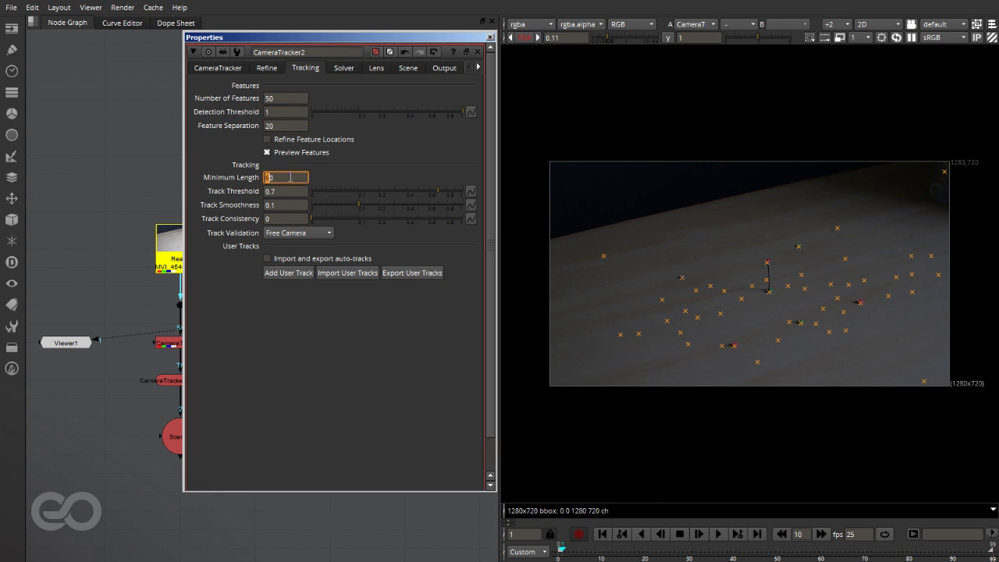
{"action": "left_click", "coordinate": [201, 69]}
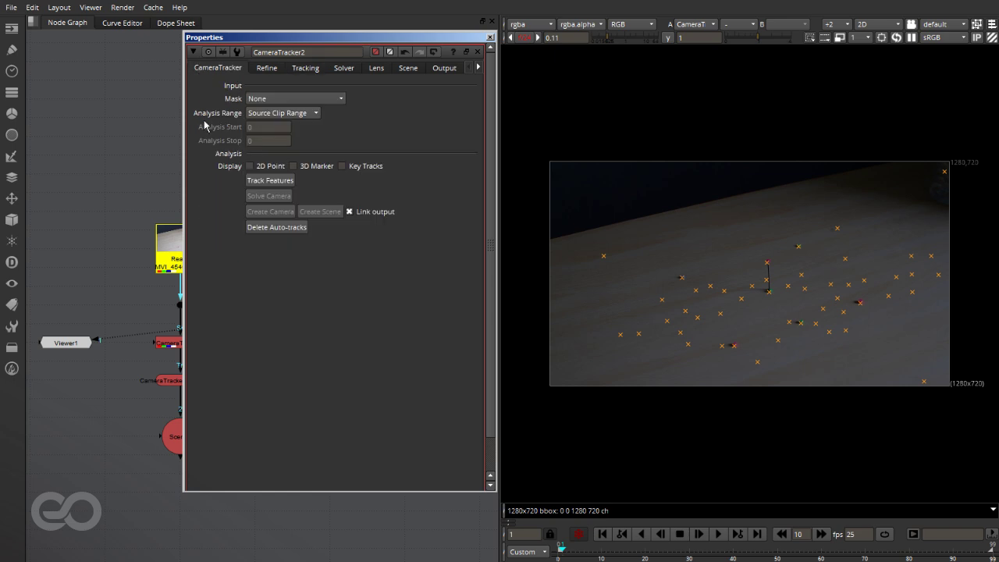
{"action": "left_click", "coordinate": [281, 182]}
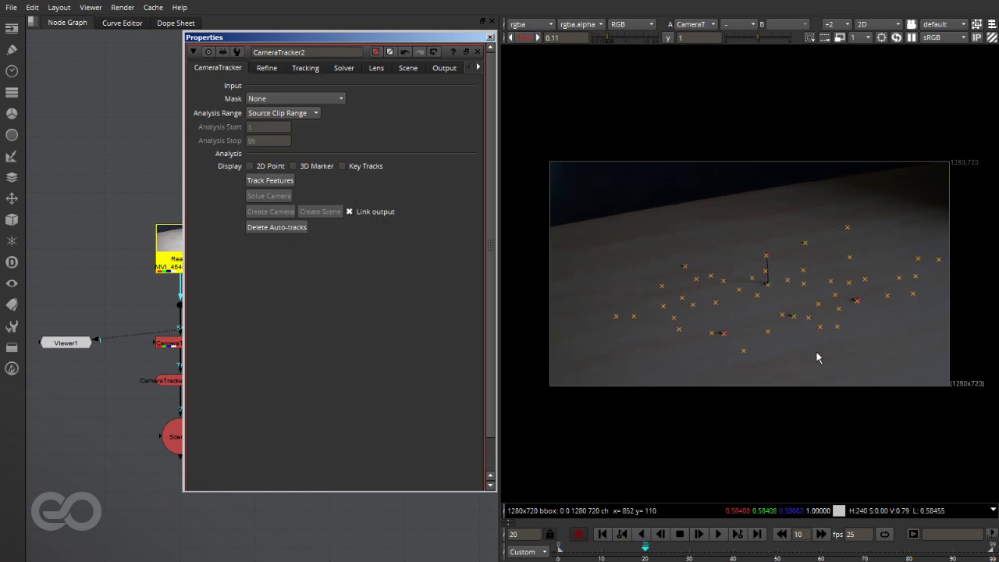
{"action": "scroll", "coordinate": [764, 267], "scroll_direction": "up", "scroll_amount": 5}
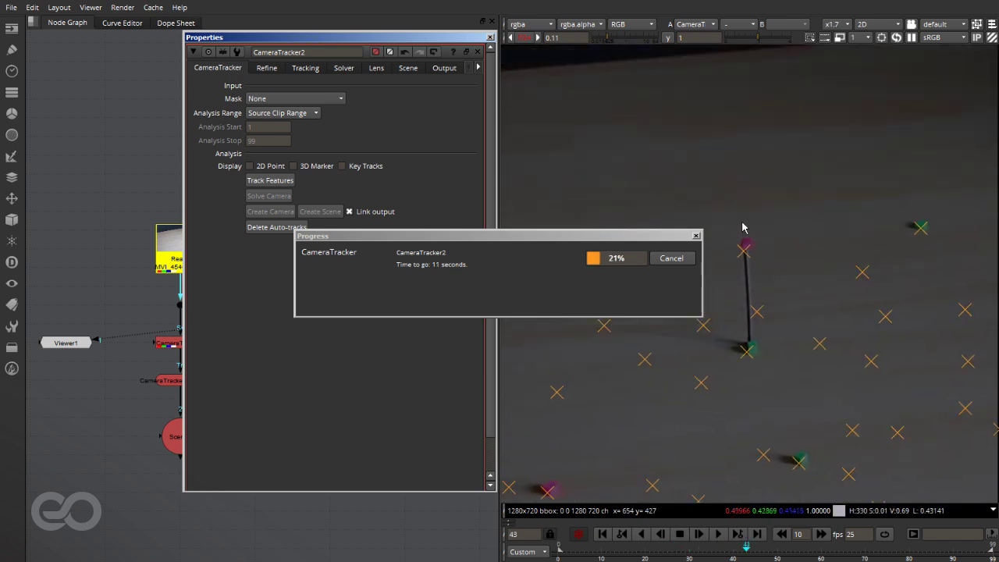
{"action": "left_click_drag", "start_coordinate": [591, 238], "coordinate": [365, 209]}
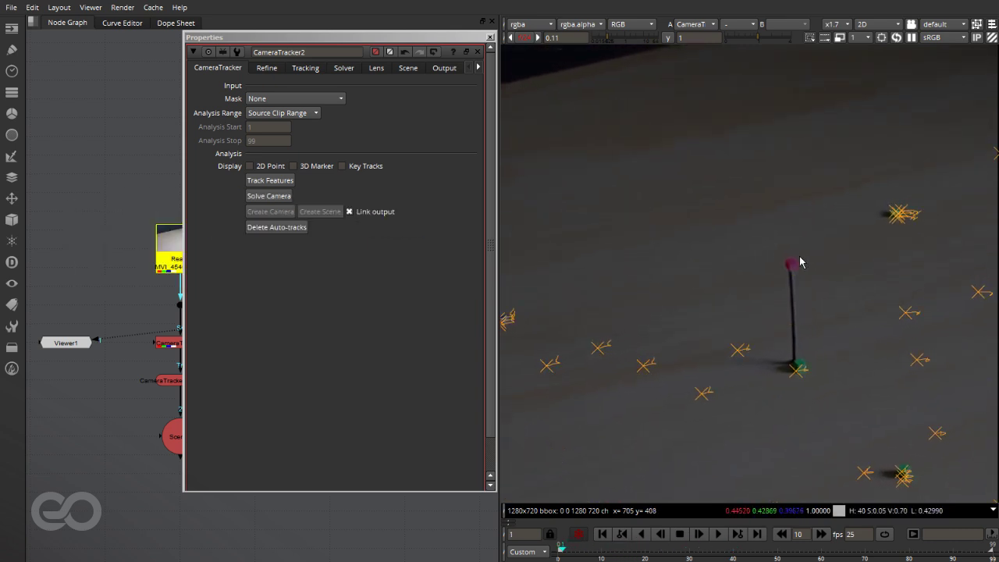
Scrub the tracked footage to frame 98 and check the auto-tracks around the pink pin head
{"action": "key", "text": "f"}
{"action": "left_click_drag", "start_coordinate": [614, 551], "coordinate": [988, 551]}
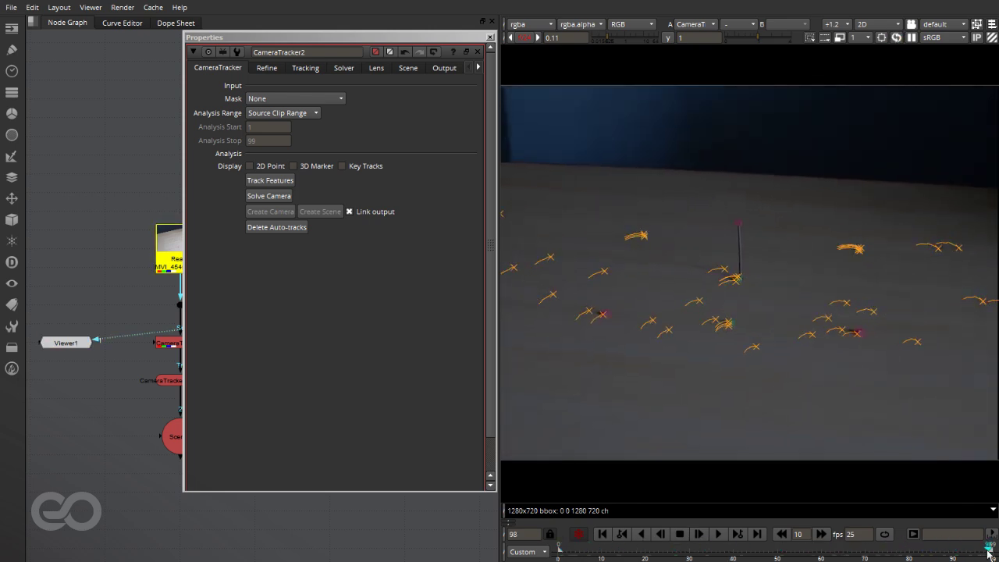
{"action": "scroll", "coordinate": [733, 215], "scroll_direction": "up", "scroll_amount": 3}
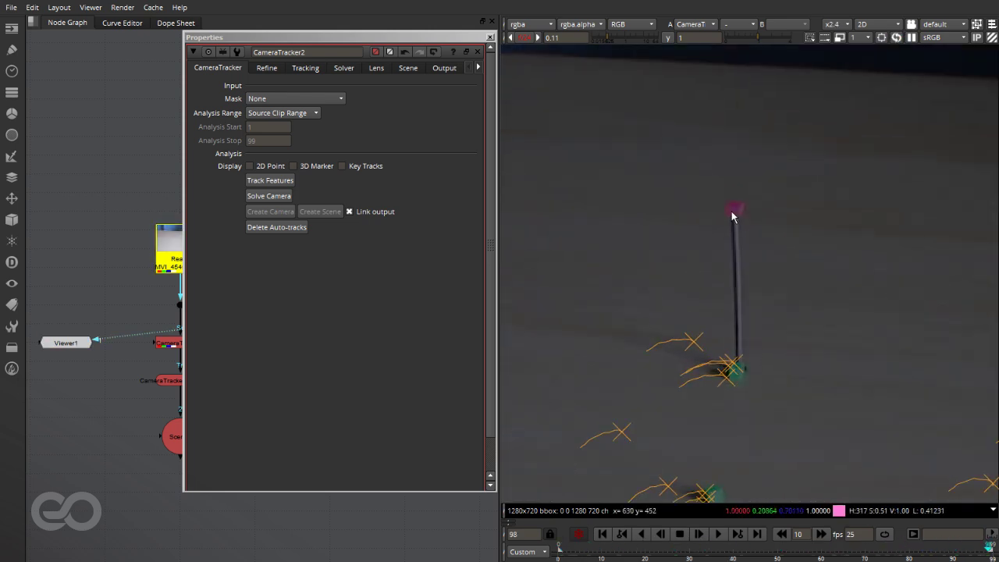
{"action": "key", "text": "f"}
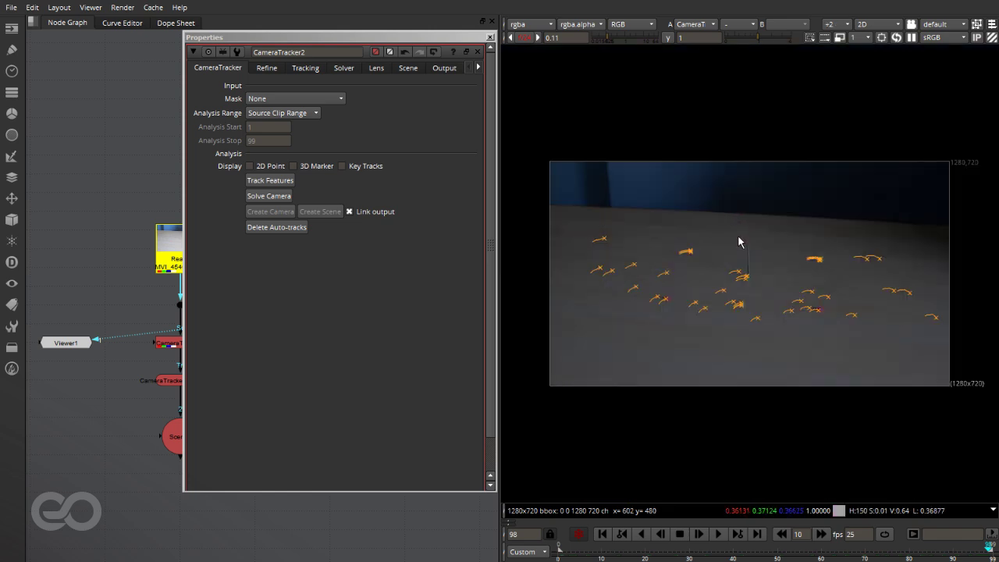
Try to seed a track on the pink pin head at frame 98 and re-track the features, resetting the existing tracks
{"action": "scroll", "coordinate": [738, 236], "scroll_direction": "up", "scroll_amount": 5}
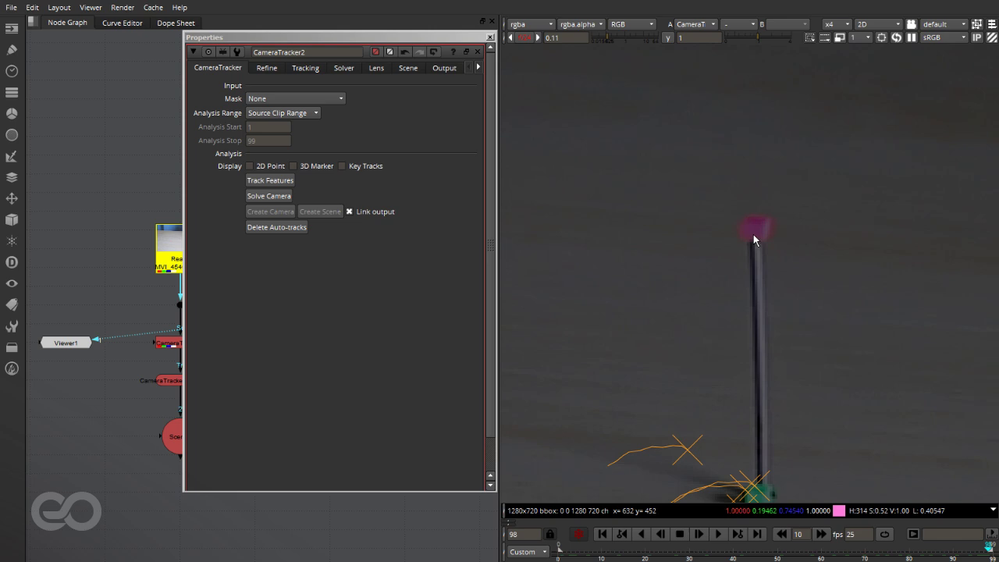
{"action": "right_click", "coordinate": [753, 232]}
{"action": "mouse_move", "coordinate": [777, 240]}
{"action": "left_click", "coordinate": [826, 242]}
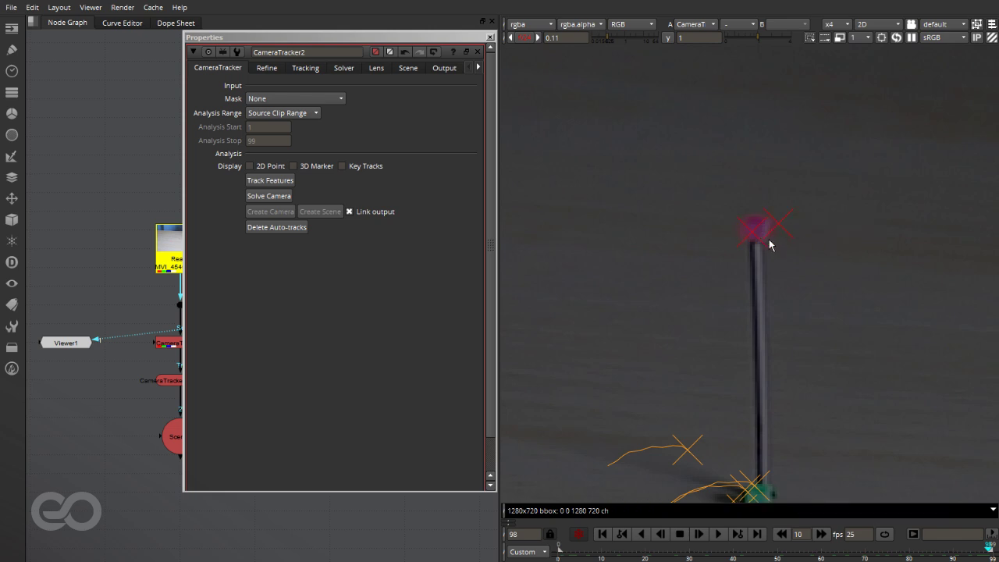
{"action": "scroll", "coordinate": [761, 234], "scroll_direction": "down", "scroll_amount": 8}
{"action": "scroll", "coordinate": [765, 246], "scroll_direction": "up", "scroll_amount": 8}
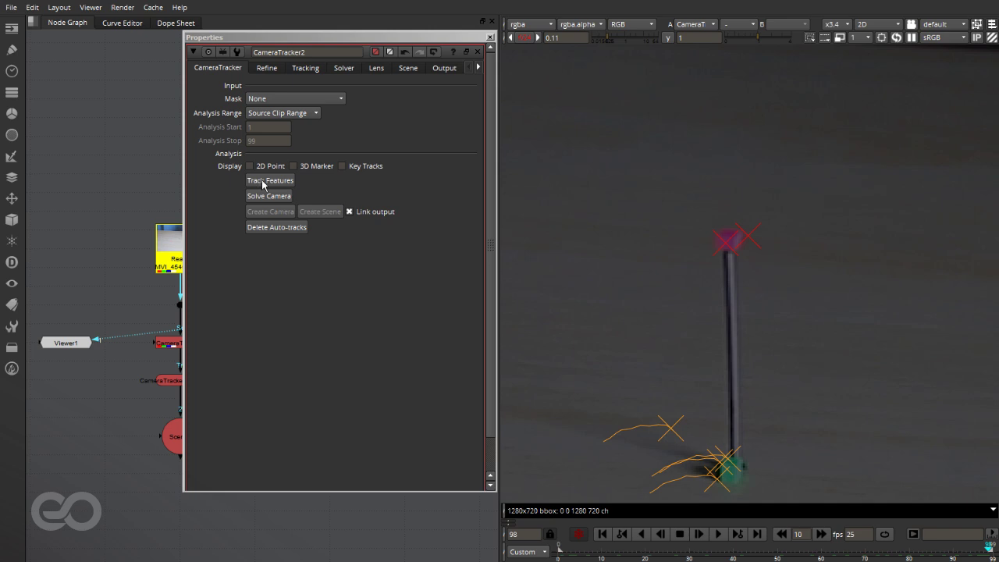
{"action": "left_click", "coordinate": [263, 181]}
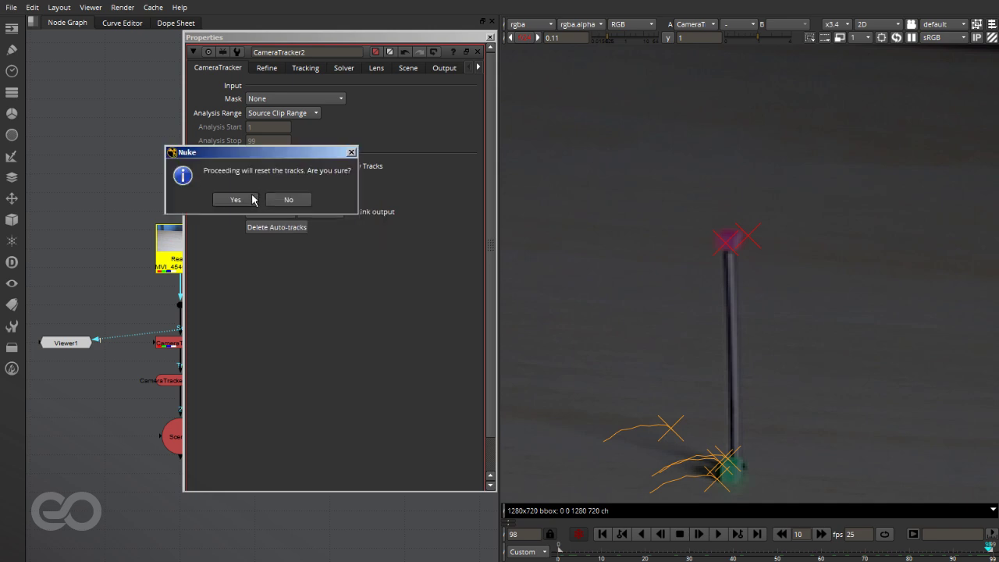
{"action": "left_click", "coordinate": [246, 199]}
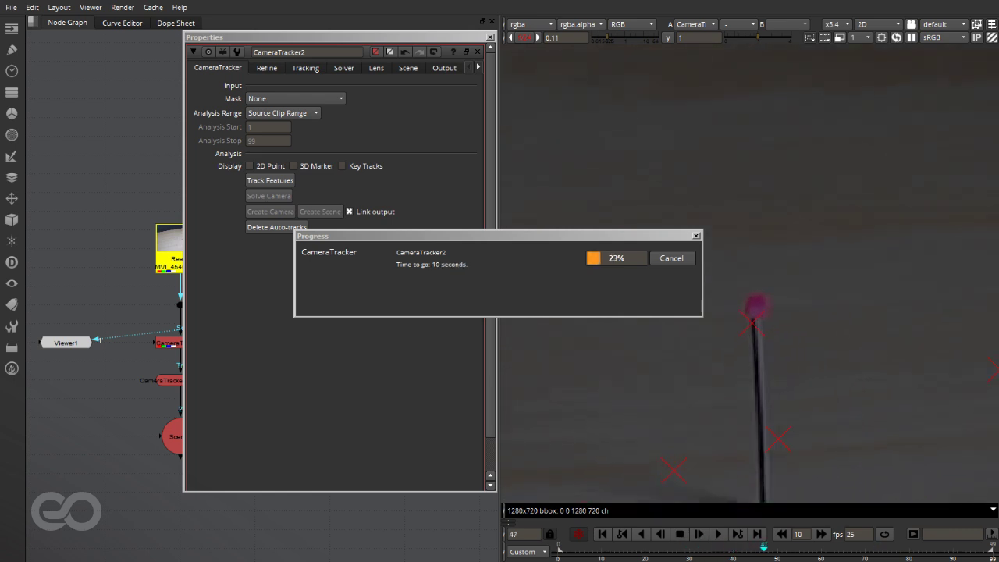
{"action": "left_click_drag", "start_coordinate": [629, 236], "coordinate": [337, 247]}
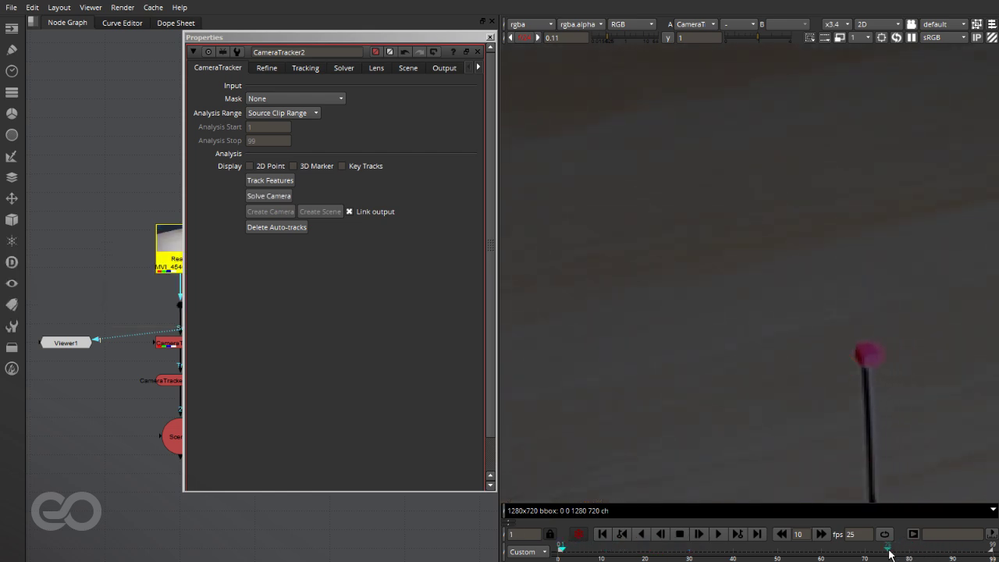
Seed a track on the pink pin head at frame 1 and re-track the features, resetting the existing tracks
{"action": "middle_click_drag", "start_coordinate": [878, 360], "coordinate": [681, 256]}
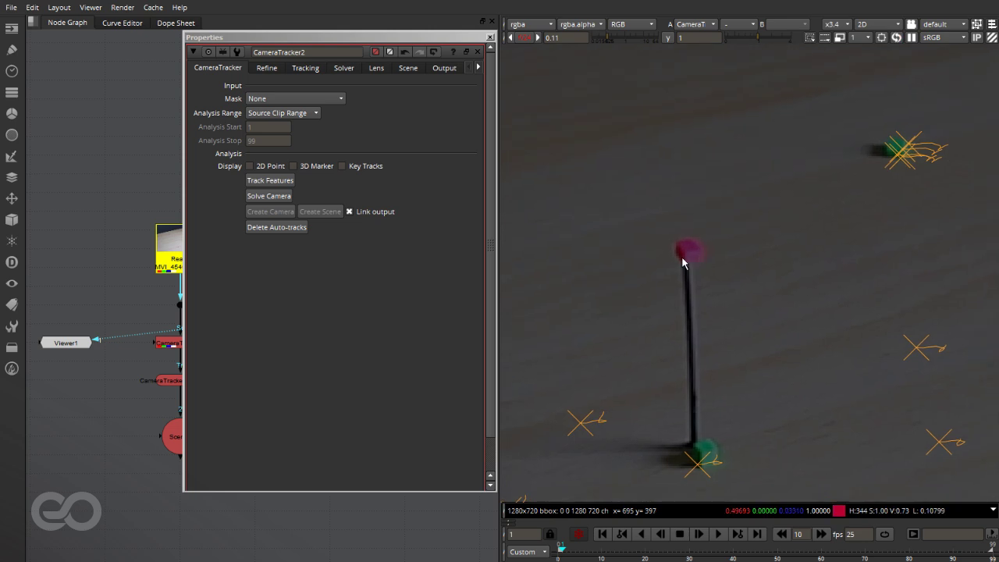
{"action": "scroll", "coordinate": [682, 256], "scroll_direction": "up", "scroll_amount": 4}
{"action": "right_click", "coordinate": [700, 239]}
{"action": "mouse_move", "coordinate": [712, 246]}
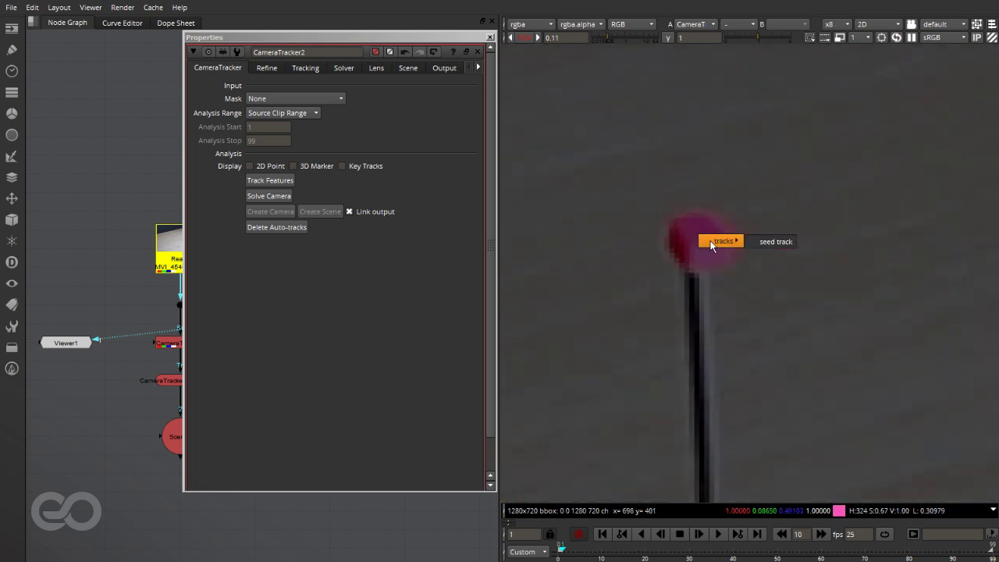
{"action": "left_click", "coordinate": [767, 242]}
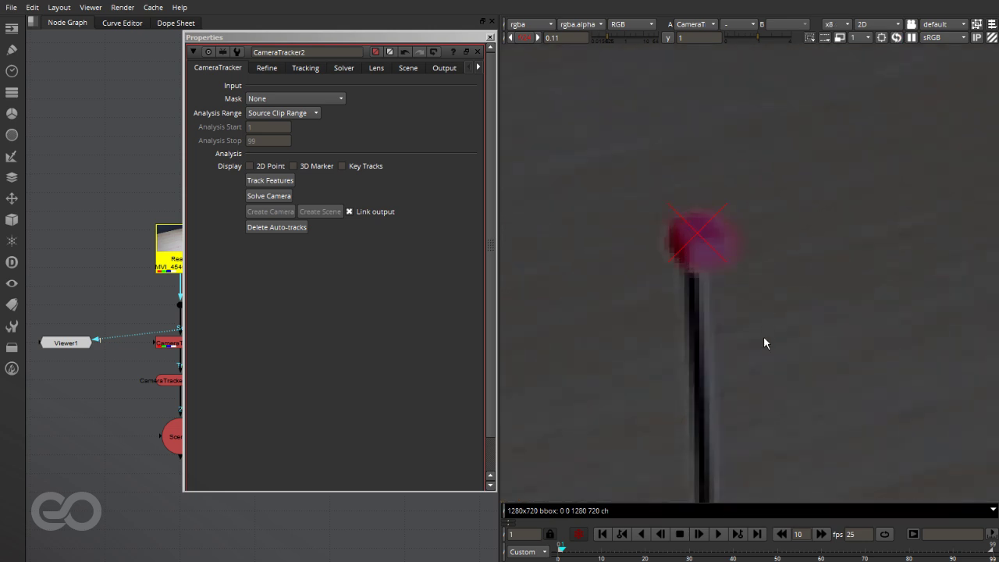
{"action": "left_click", "coordinate": [261, 178]}
{"action": "left_click", "coordinate": [235, 197]}
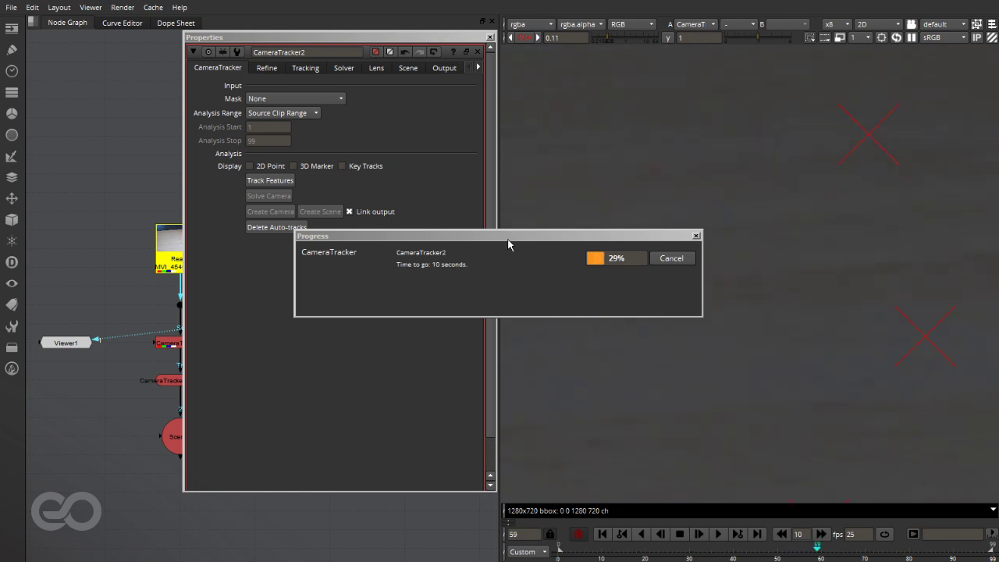
{"action": "scroll", "coordinate": [853, 303], "scroll_direction": "down", "scroll_amount": 5}
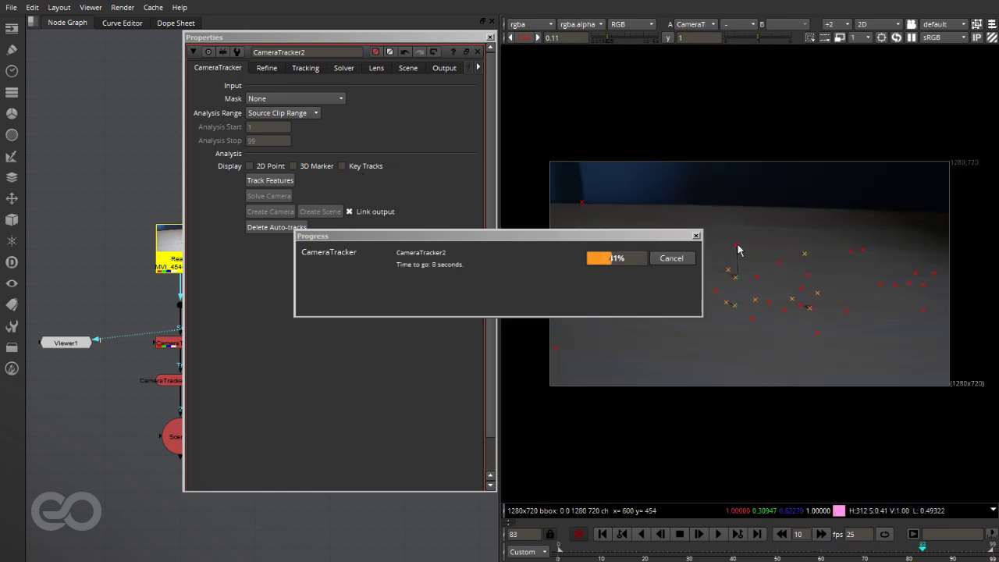
{"action": "left_click", "coordinate": [305, 68]}
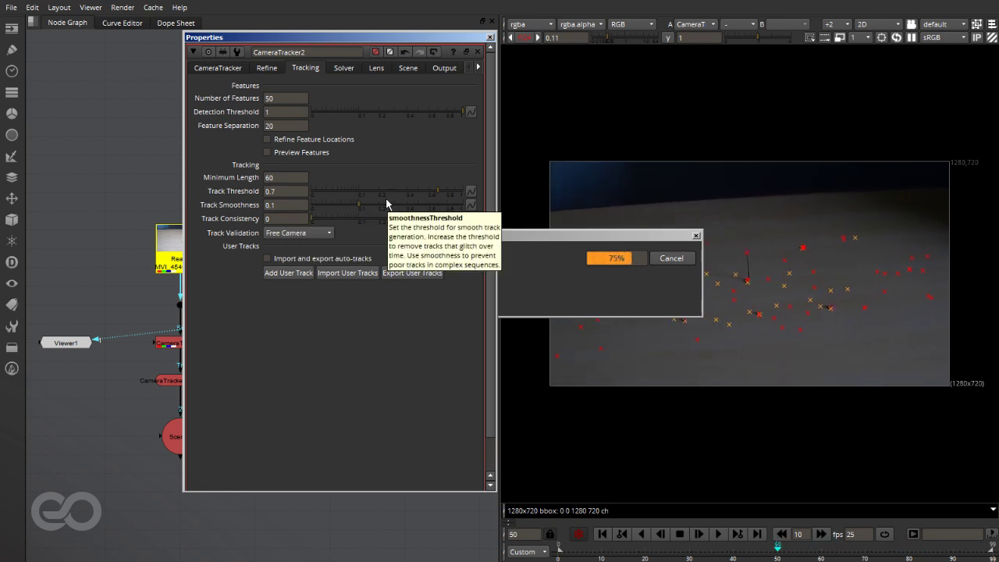
{"action": "left_click_drag", "start_coordinate": [628, 235], "coordinate": [436, 372]}
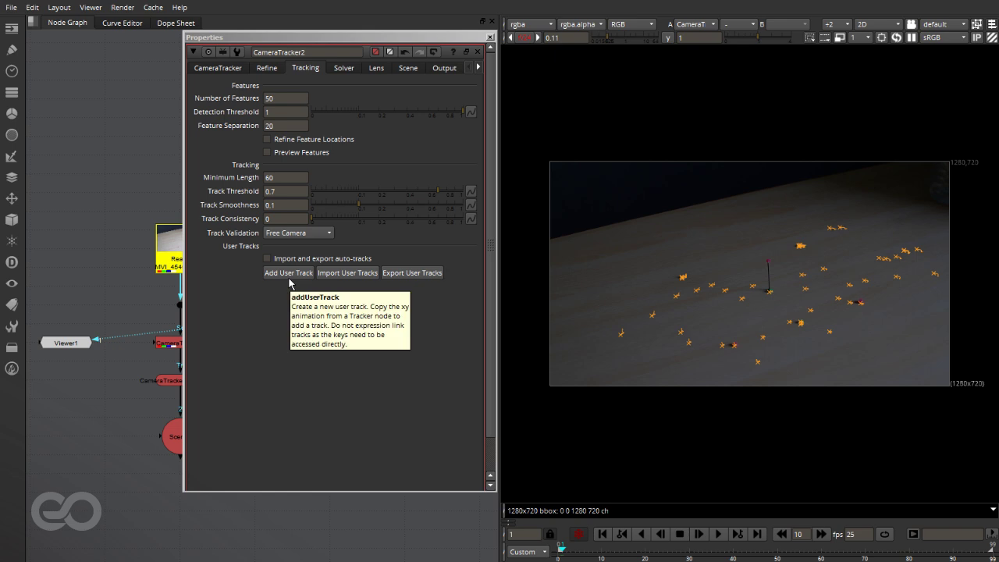
Move to frame 0, restore the viewer gain to 1 and add a user track to CameraTracker2
{"action": "left_click_drag", "start_coordinate": [560, 550], "coordinate": [597, 549]}
{"action": "left_click", "coordinate": [323, 320]}
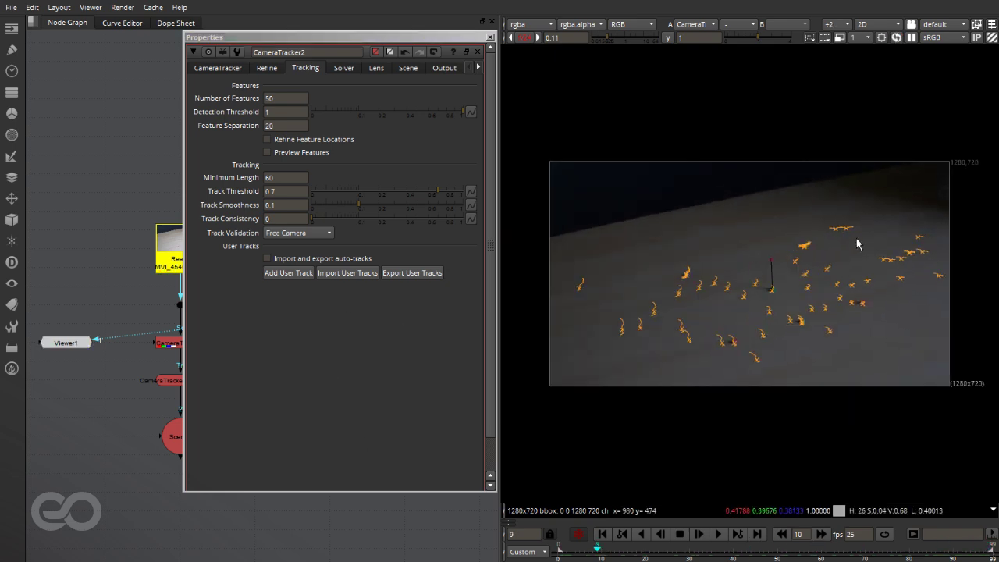
{"action": "left_click", "coordinate": [612, 535]}
{"action": "scroll", "coordinate": [787, 273], "scroll_direction": "up", "scroll_amount": 5}
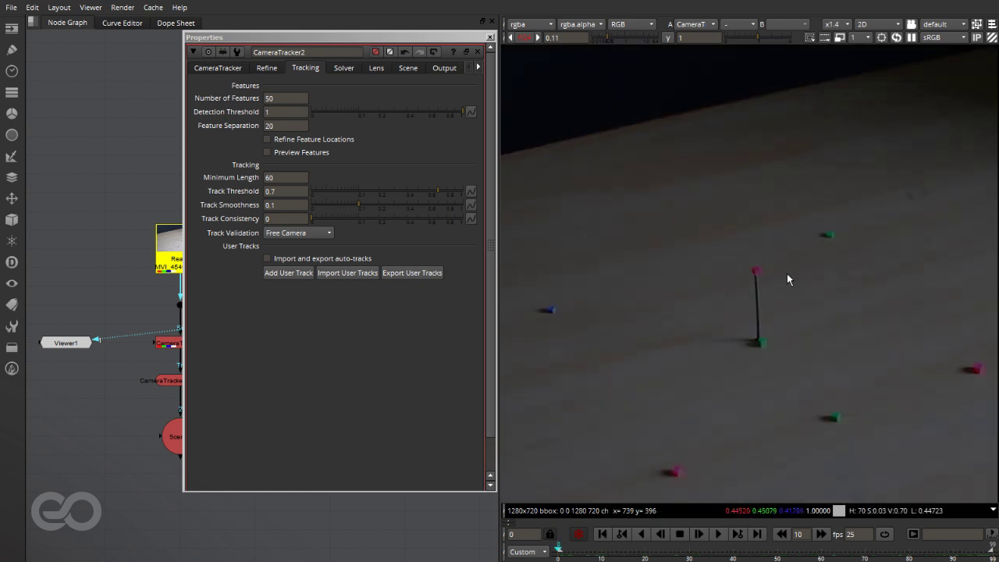
{"action": "left_click", "coordinate": [523, 37]}
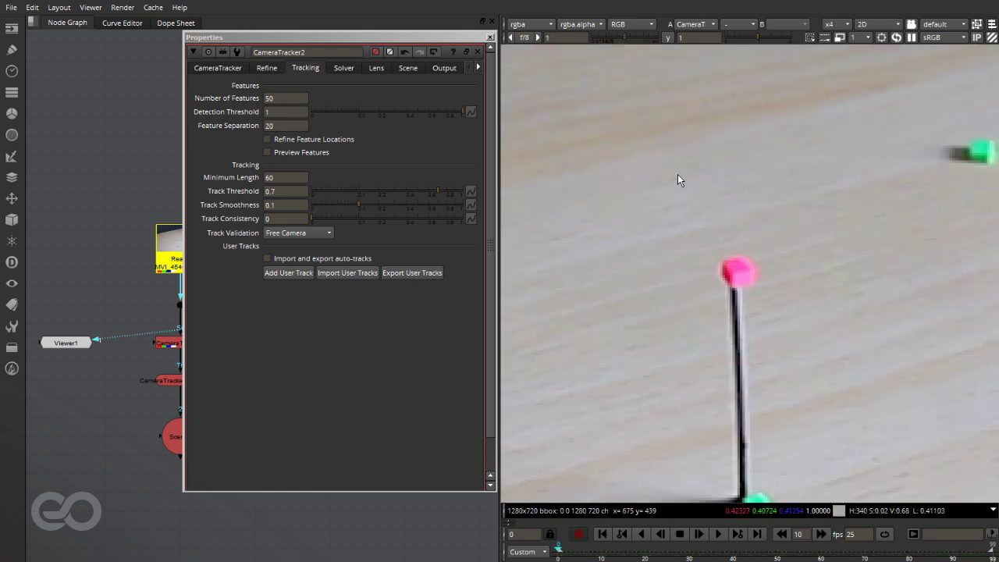
{"action": "left_click", "coordinate": [288, 273]}
Place the new user track on the pink pin head at about x 697.25, y 400.25 and return the viewer gain to 0.11
{"action": "scroll", "coordinate": [820, 273], "scroll_direction": "down", "scroll_amount": 5}
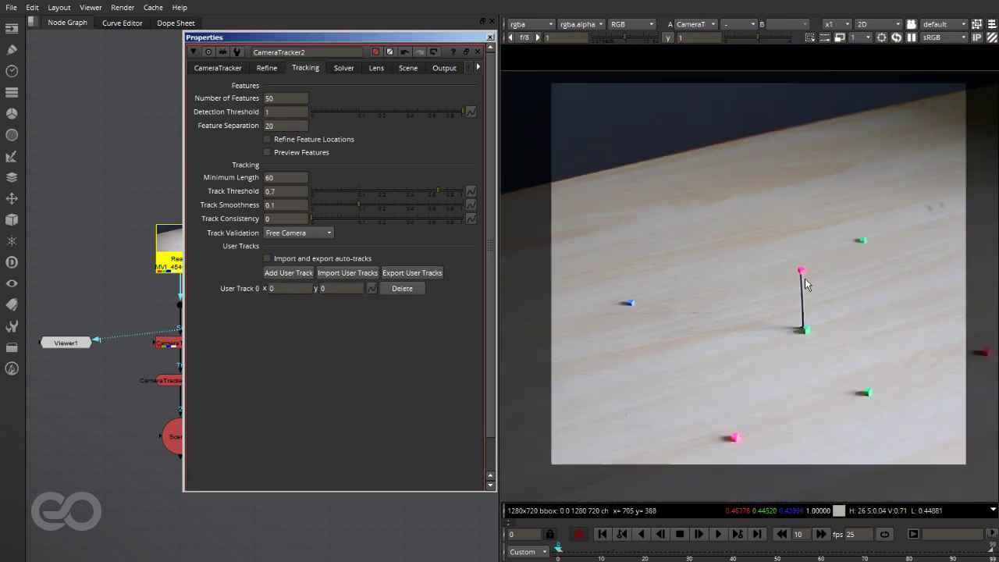
{"action": "scroll", "coordinate": [805, 278], "scroll_direction": "down", "scroll_amount": 1}
{"action": "left_click_drag", "start_coordinate": [585, 400], "coordinate": [694, 306]}
{"action": "mouse_move", "coordinate": [752, 294]}
{"action": "left_mouse_down"}
{"action": "mouse_move", "coordinate": [798, 278]}
{"action": "mouse_move", "coordinate": [761, 253]}
{"action": "mouse_move", "coordinate": [776, 263]}
{"action": "left_mouse_up"}
{"action": "scroll", "coordinate": [804, 274], "scroll_direction": "up", "scroll_amount": 10}
{"action": "scroll", "coordinate": [821, 272], "scroll_direction": "up", "scroll_amount": 4}
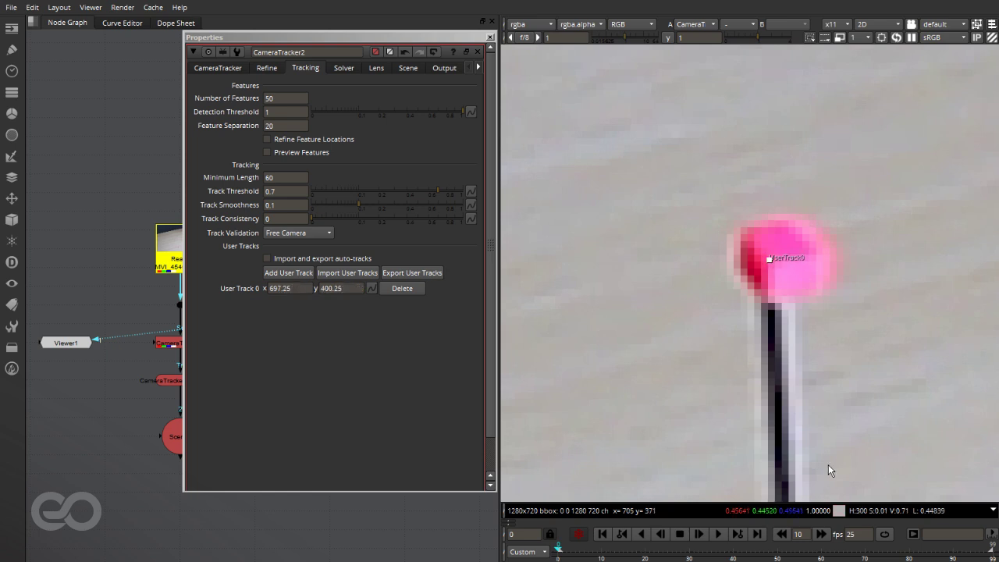
{"action": "left_click", "coordinate": [521, 39]}
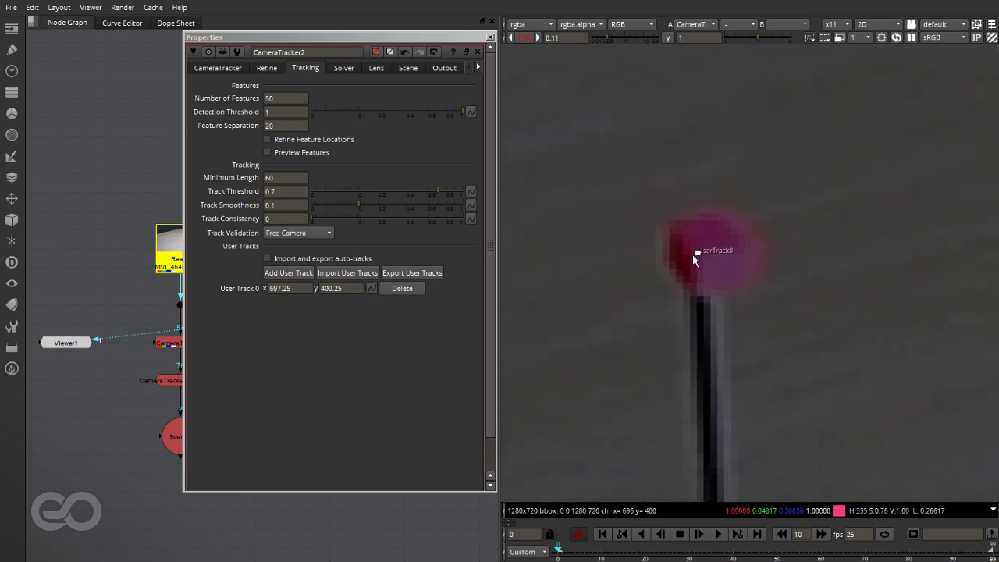
Key the user track at frame 0 and reposition it onto the pink pin head frame by frame through frame 101
{"action": "right_click", "coordinate": [372, 289]}
{"action": "left_click", "coordinate": [384, 294]}
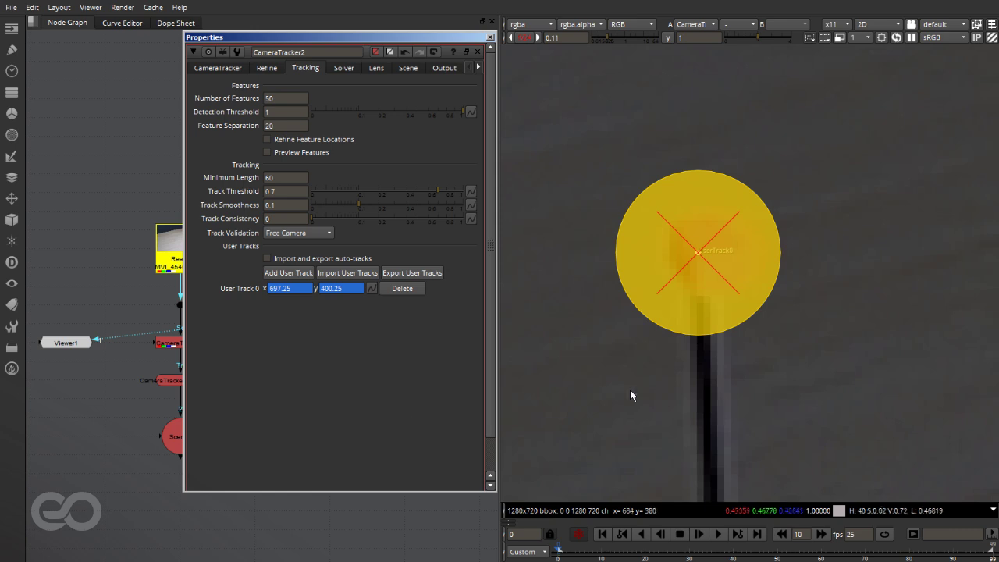
{"action": "key", "text": "Right"}
{"action": "mouse_move", "coordinate": [694, 257]}
{"action": "left_mouse_down"}
{"action": "mouse_move", "coordinate": [778, 252]}
{"action": "mouse_move", "coordinate": [752, 263]}
{"action": "left_mouse_up"}
{"action": "key", "text": "Right"}
{"action": "key", "text": "Right"}
{"action": "key", "text": "Right"}
{"action": "key", "text": "Right"}
{"action": "key", "text": "Right"}
{"action": "key", "text": "Right"}
{"action": "key", "text": "Right"}
{"action": "left_click", "coordinate": [752, 263]}
{"action": "key", "text": "Right"}
{"action": "mouse_move", "coordinate": [752, 258]}
{"action": "left_mouse_down"}
{"action": "mouse_move", "coordinate": [769, 228]}
{"action": "mouse_move", "coordinate": [757, 199]}
{"action": "mouse_move", "coordinate": [795, 164]}
{"action": "left_mouse_up"}
{"action": "key", "text": "Right"}
{"action": "key", "text": "Right"}
{"action": "key", "text": "Right"}
{"action": "key", "text": "Right"}
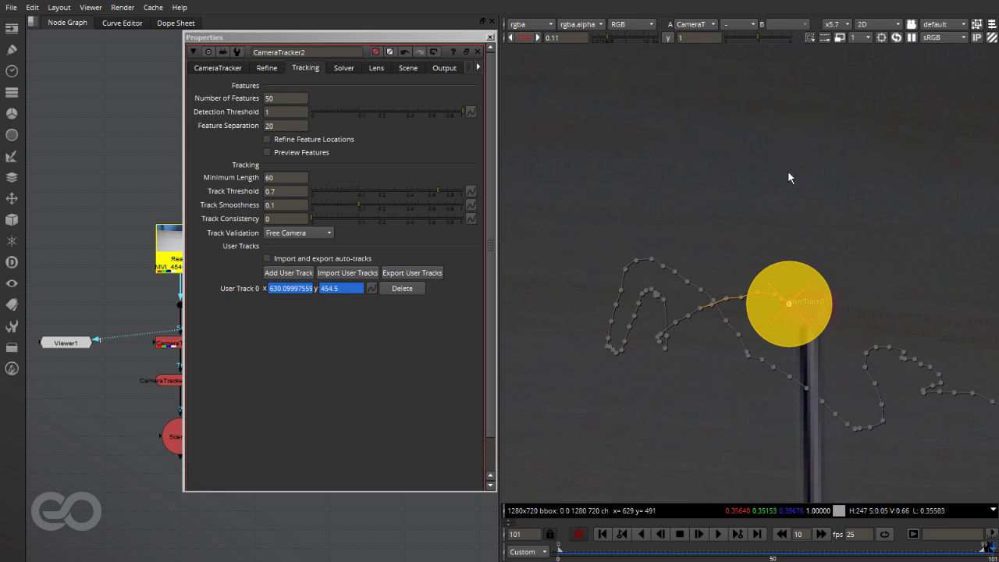
Examine the user track's path around the pink pin head at frames 101 and 20 against the surrounding auto-tracks
{"action": "scroll", "coordinate": [646, 170], "scroll_direction": "down", "scroll_amount": 5}
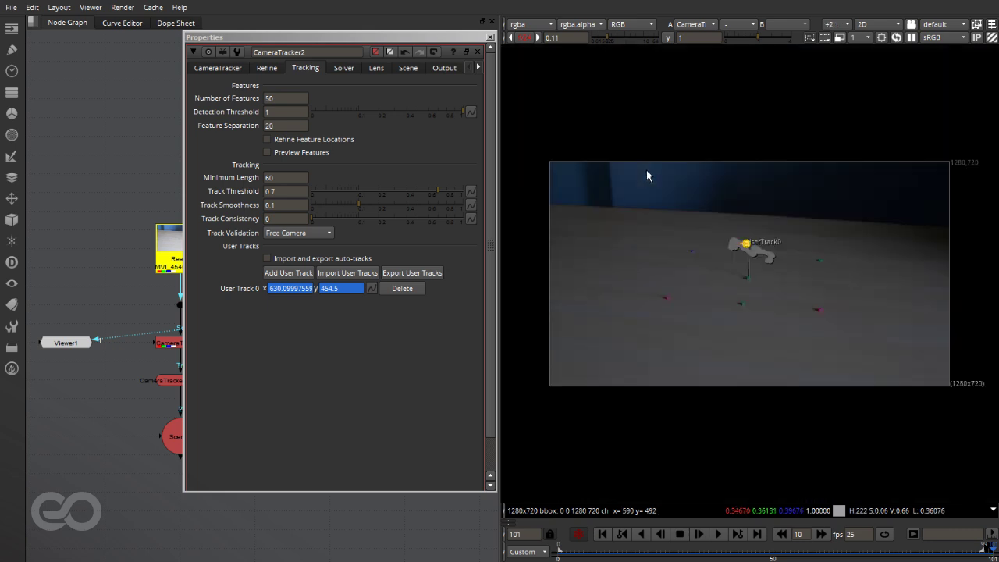
{"action": "scroll", "coordinate": [848, 242], "scroll_direction": "up", "scroll_amount": 3}
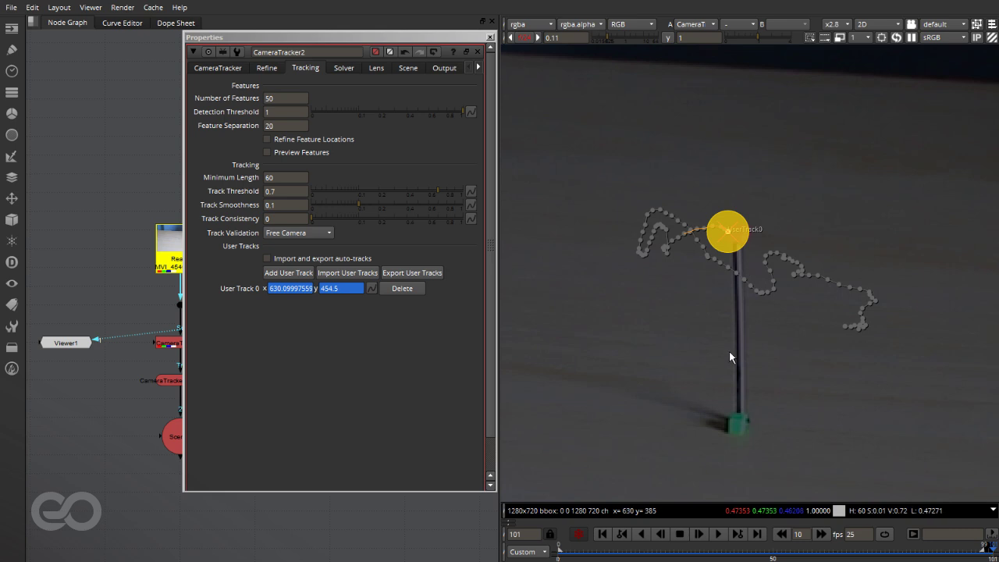
{"action": "left_click_drag", "start_coordinate": [564, 556], "coordinate": [644, 555]}
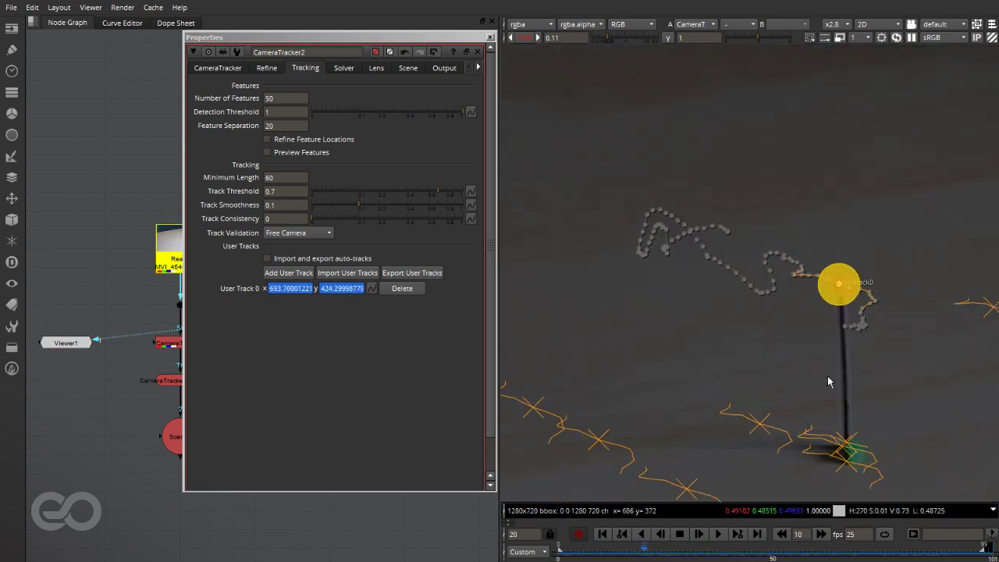
{"action": "scroll", "coordinate": [828, 375], "scroll_direction": "down", "scroll_amount": 4}
{"action": "scroll", "coordinate": [812, 257], "scroll_direction": "up", "scroll_amount": 2}
{"action": "scroll", "coordinate": [789, 266], "scroll_direction": "up", "scroll_amount": 3}
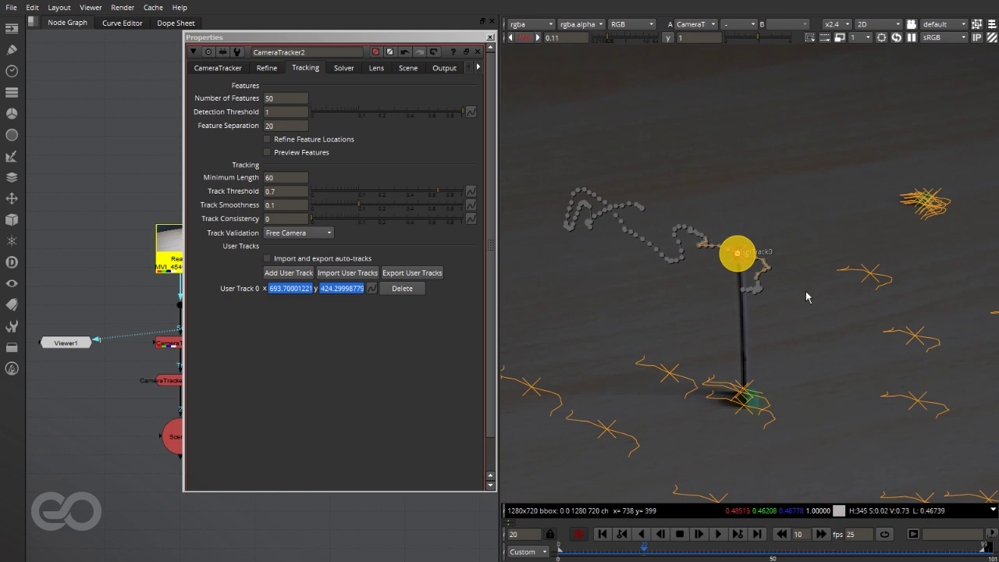
{"action": "scroll", "coordinate": [757, 285], "scroll_direction": "down", "scroll_amount": 4}
{"action": "scroll", "coordinate": [759, 279], "scroll_direction": "down", "scroll_amount": 2}
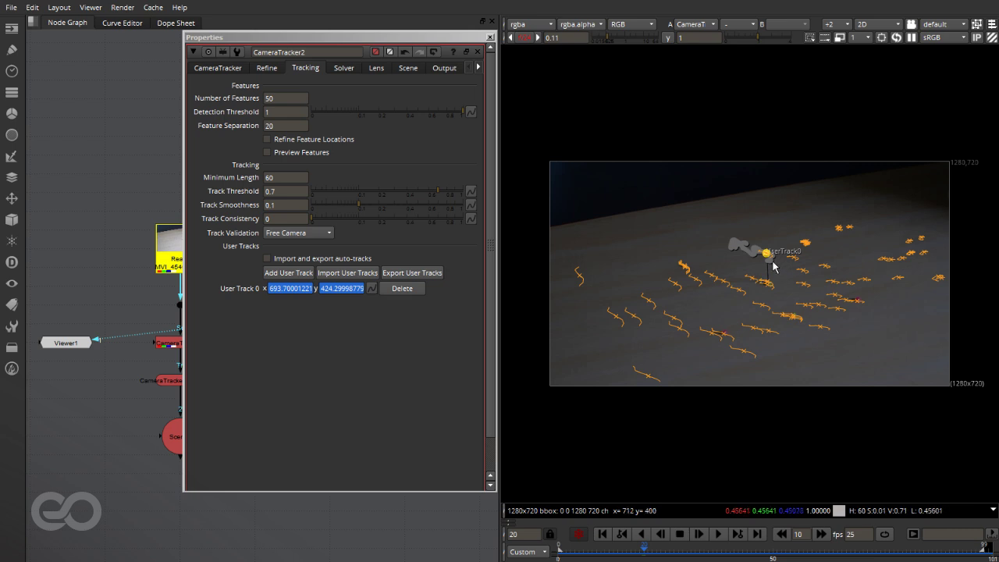
{"action": "scroll", "coordinate": [765, 263], "scroll_direction": "up", "scroll_amount": 4}
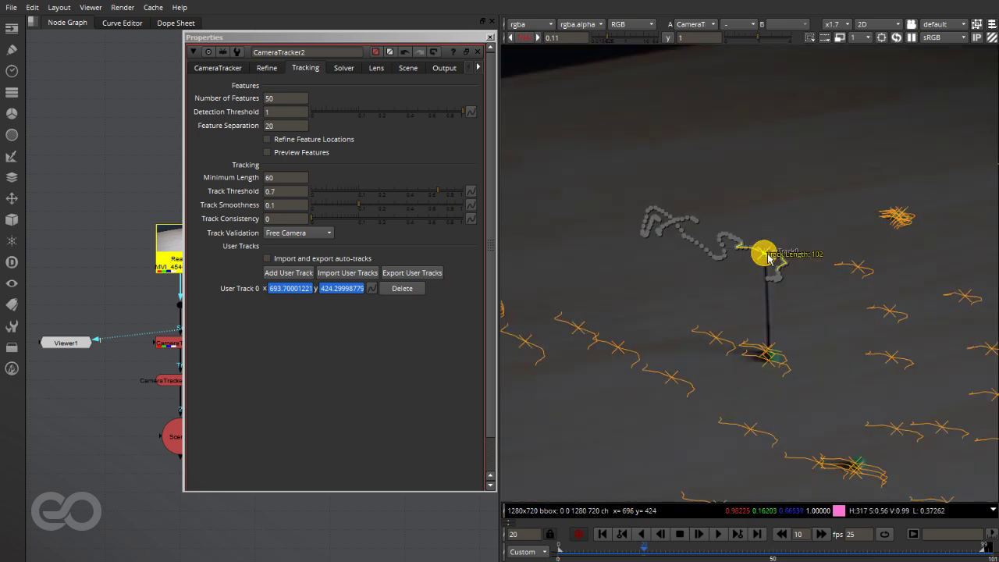
Check the user track and auto-tracks across the full frame from frame 20 to frame 89
{"action": "left_click_drag", "start_coordinate": [644, 549], "coordinate": [941, 550]}
{"action": "scroll", "coordinate": [773, 312], "scroll_direction": "down", "scroll_amount": 5}
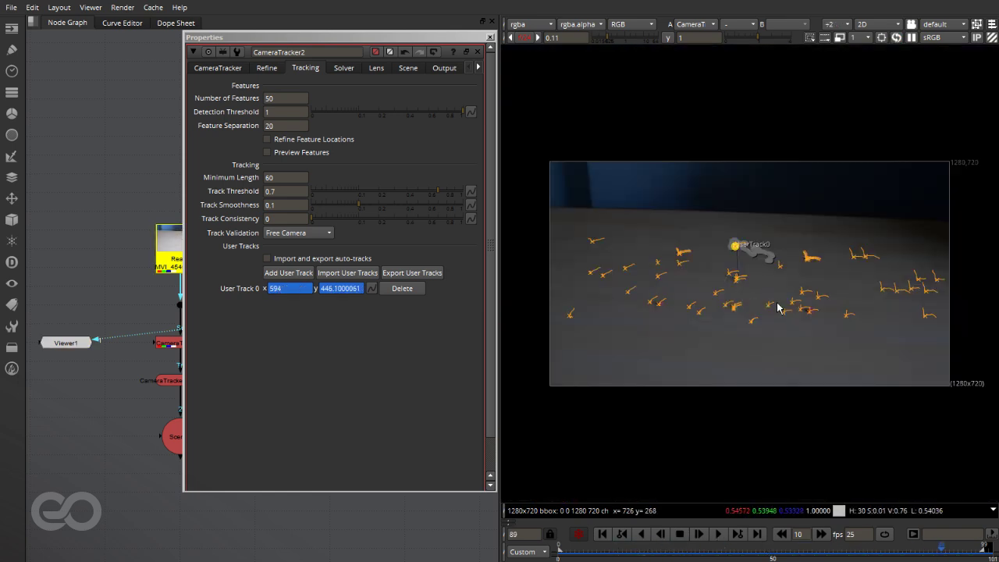
{"action": "left_click", "coordinate": [219, 69]}
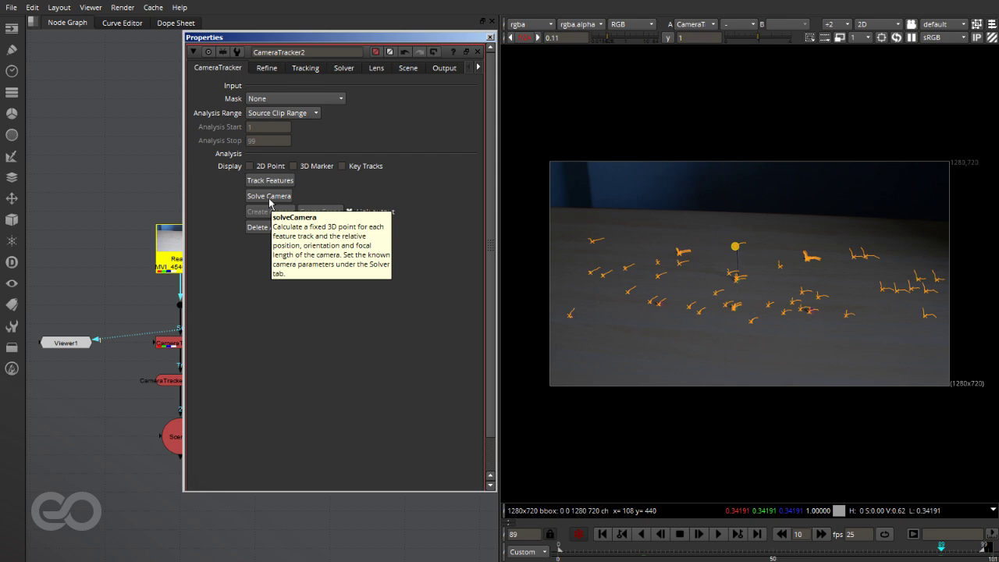
Review CameraTracker1's solver camera, film back and keyframe settings and its lens distortion settings for comparison
{"action": "left_click_drag", "start_coordinate": [324, 38], "coordinate": [515, 50]}
{"action": "scroll", "coordinate": [62, 160], "scroll_direction": "down", "scroll_amount": 4}
{"action": "scroll", "coordinate": [75, 214], "scroll_direction": "up", "scroll_amount": 4}
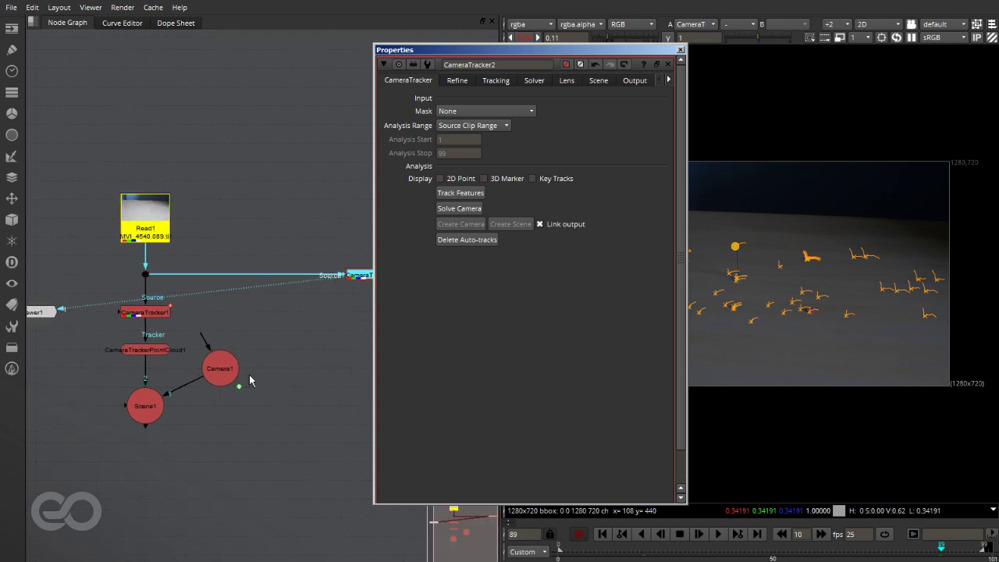
{"action": "left_click", "coordinate": [135, 313]}
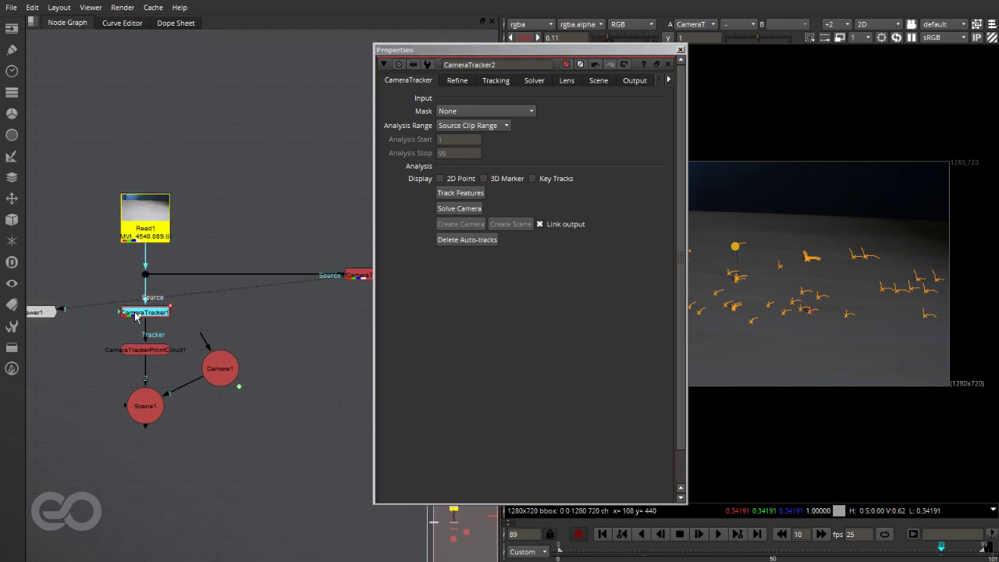
{"action": "double_click", "coordinate": [156, 316]}
{"action": "left_click_drag", "start_coordinate": [734, 64], "coordinate": [282, 55]}
{"action": "left_click", "coordinate": [218, 80]}
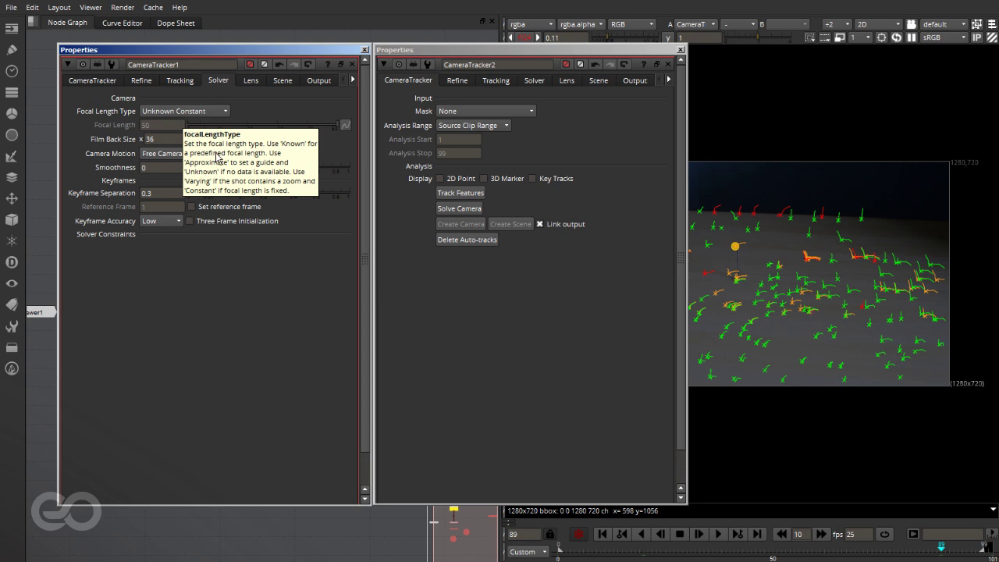
{"action": "left_click", "coordinate": [156, 139]}
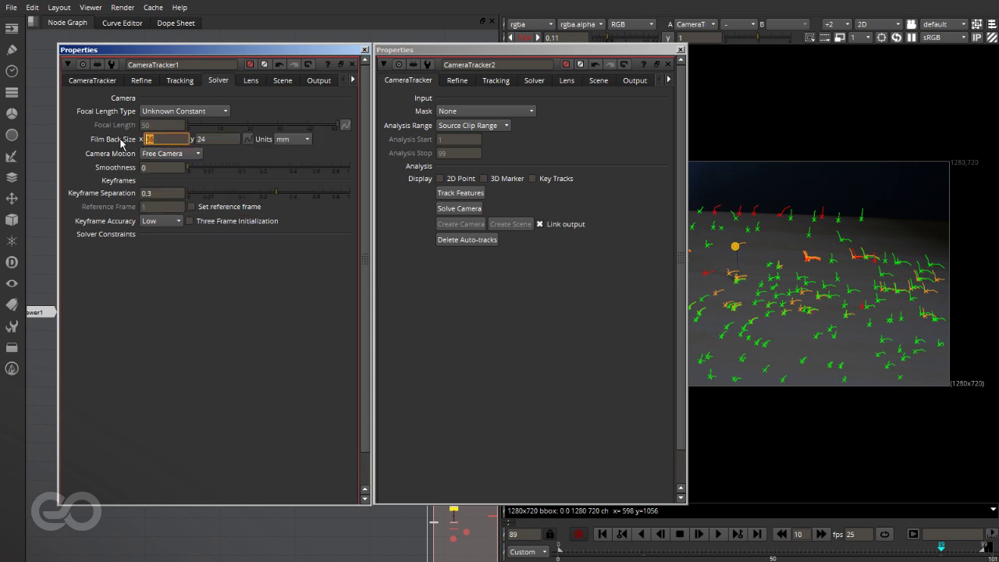
{"action": "left_click", "coordinate": [212, 141]}
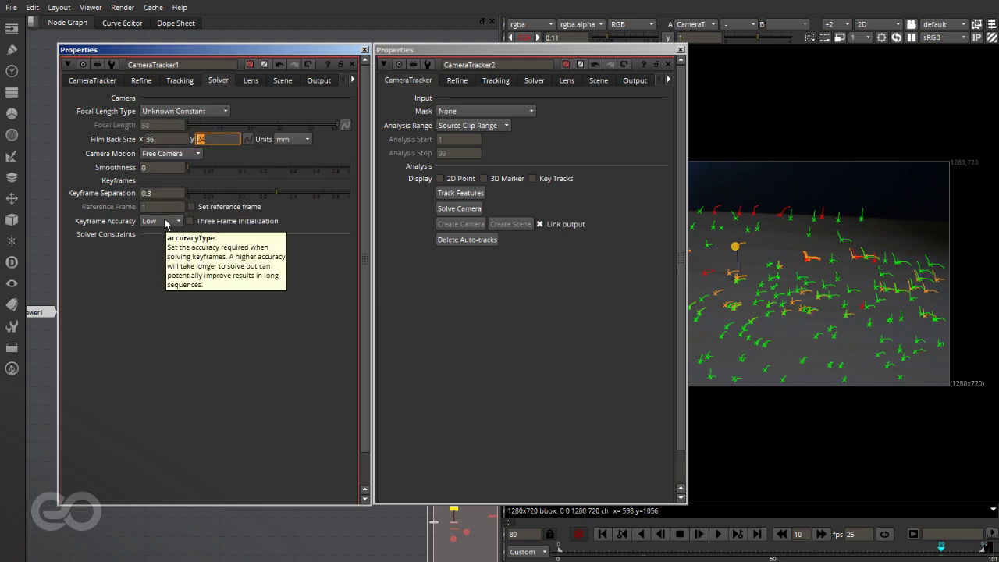
{"action": "left_click", "coordinate": [251, 82]}
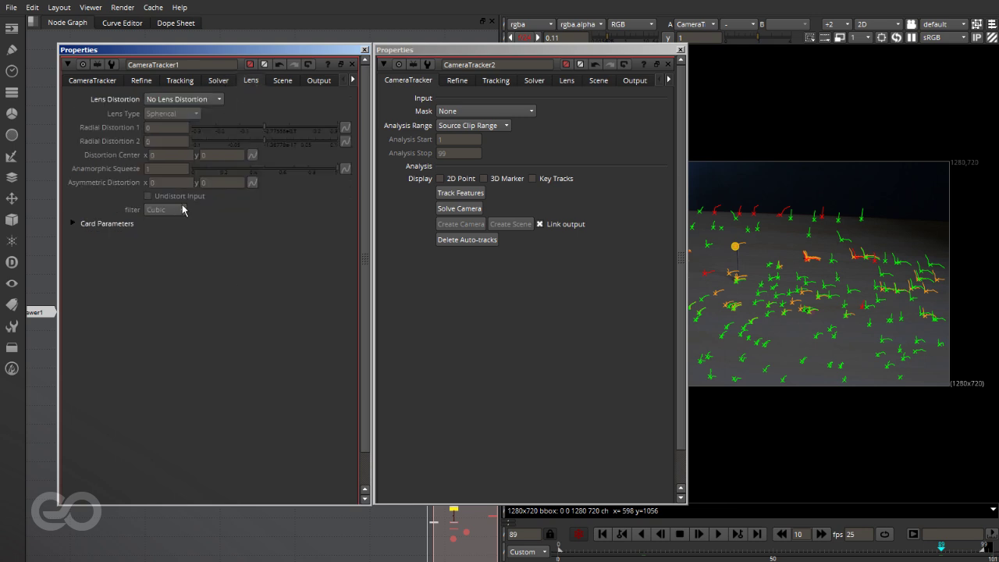
{"action": "left_click", "coordinate": [219, 82]}
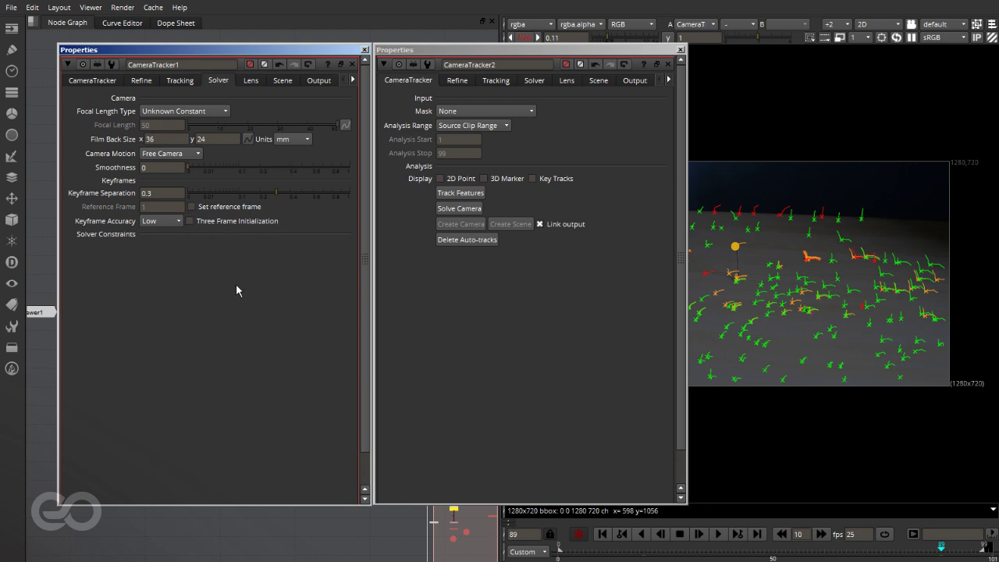
{"action": "left_click", "coordinate": [365, 50]}
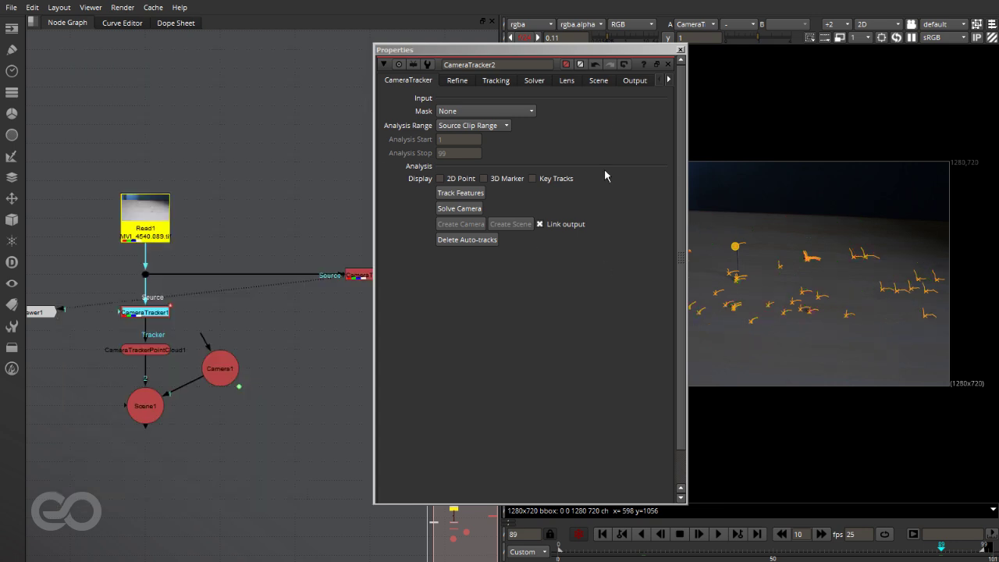
Set CameraTracker2's solver film back size to 22.3 by 14.9 mm
{"action": "left_click", "coordinate": [535, 81]}
{"action": "left_click_drag", "start_coordinate": [569, 51], "coordinate": [377, 43]}
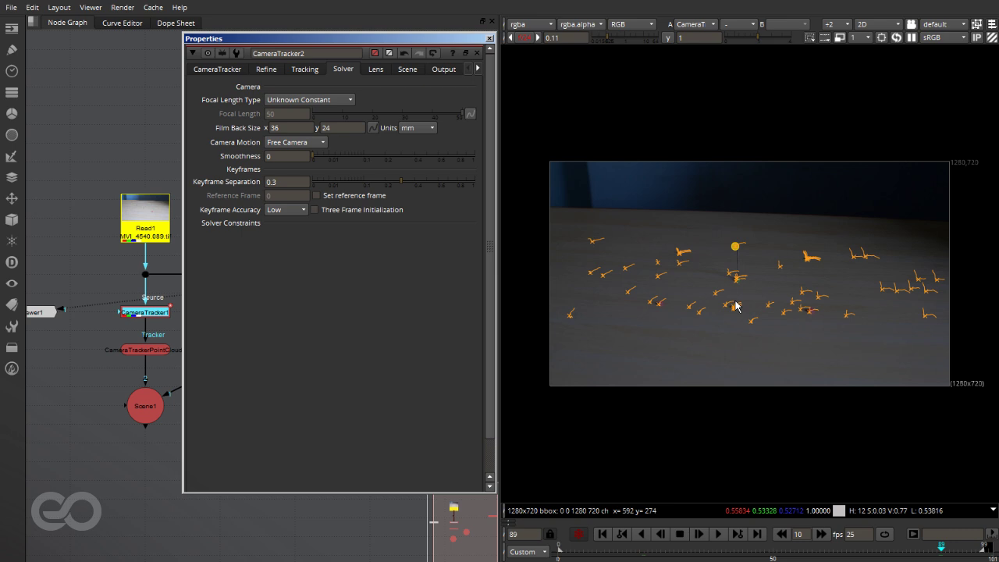
{"action": "left_click", "coordinate": [292, 130]}
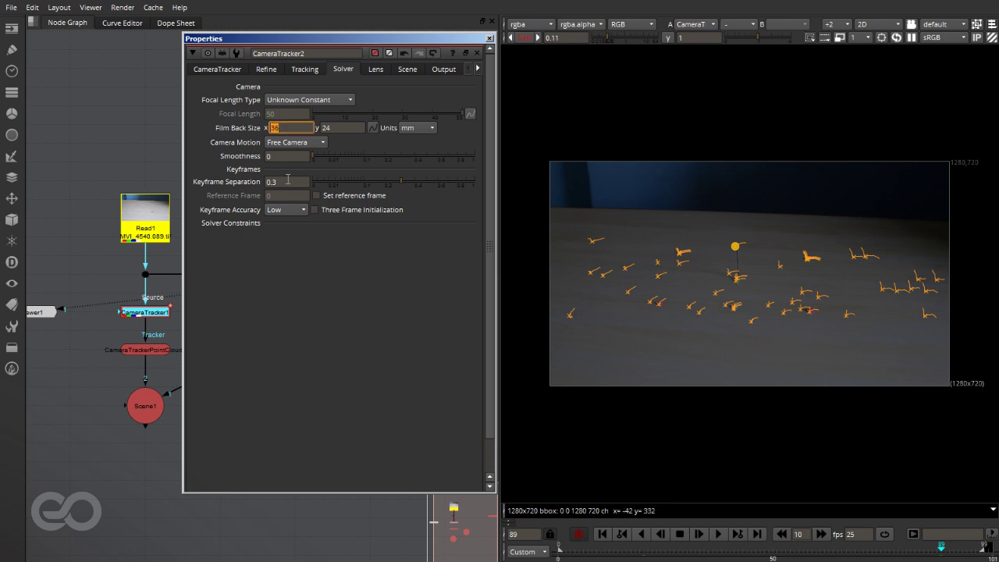
{"action": "mouse_move", "coordinate": [288, 180]}
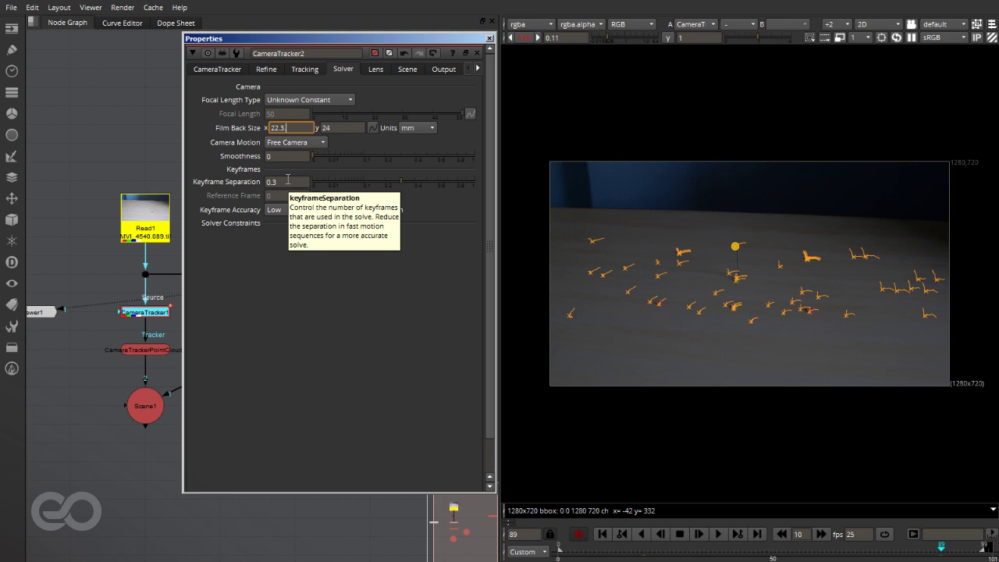
{"action": "key", "text": "Return"}
{"action": "key", "text": "Tab"}
{"action": "type", "text": "14.9"}
Change CameraTracker2's focal length type to Approximate Constant with a focal length of 28
{"action": "left_click", "coordinate": [285, 100]}
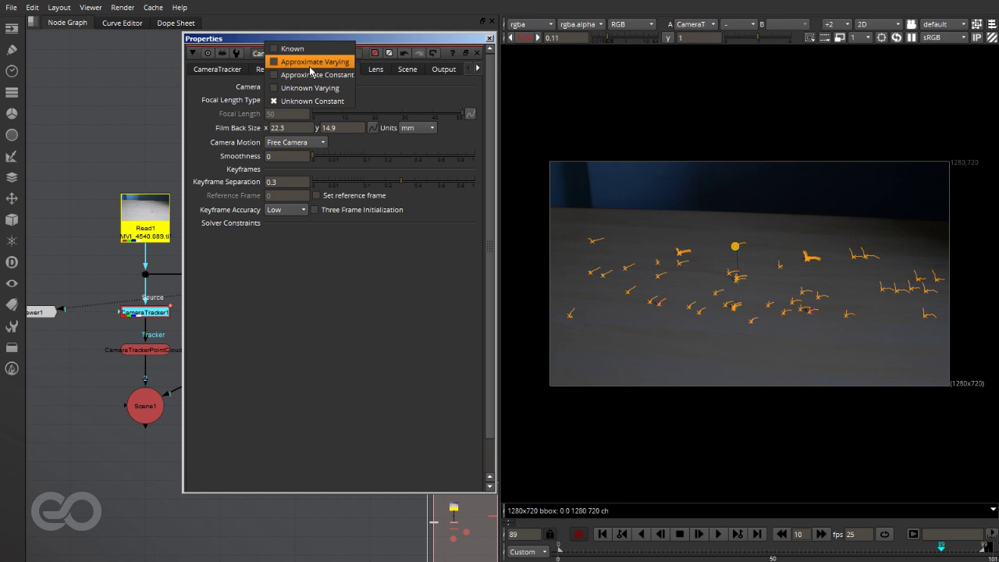
{"action": "left_click", "coordinate": [311, 75]}
{"action": "left_click", "coordinate": [284, 114]}
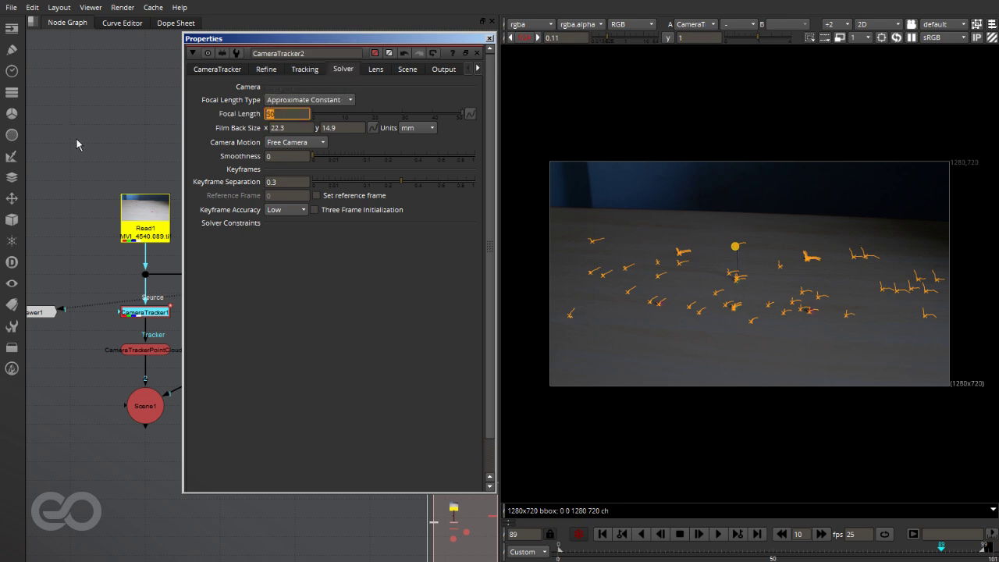
{"action": "left_click", "coordinate": [288, 297]}
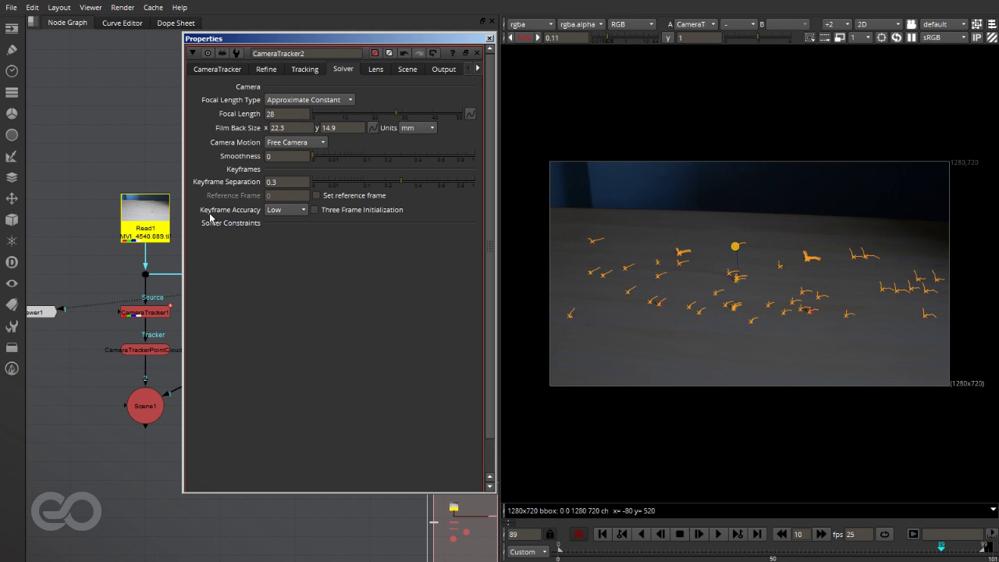
Set the solver's keyframe accuracy to High and enable Three Frame Initialization
{"action": "left_click", "coordinate": [299, 213]}
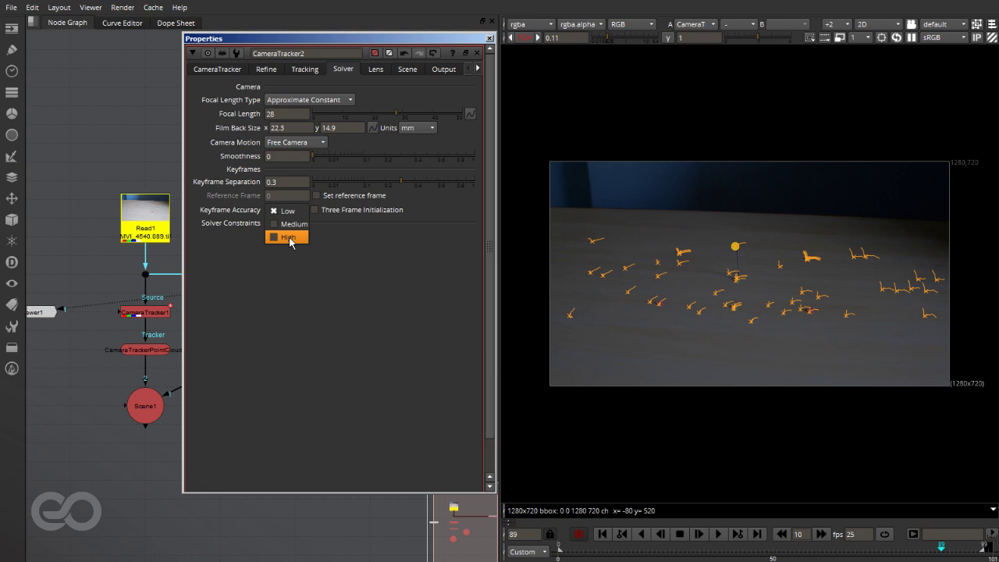
{"action": "left_click", "coordinate": [288, 239]}
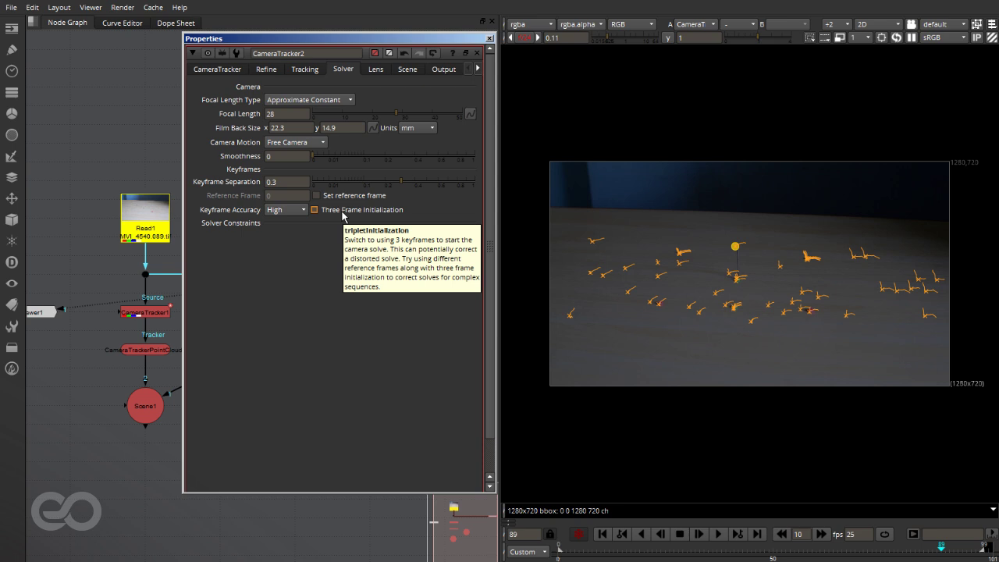
{"action": "left_click", "coordinate": [342, 212]}
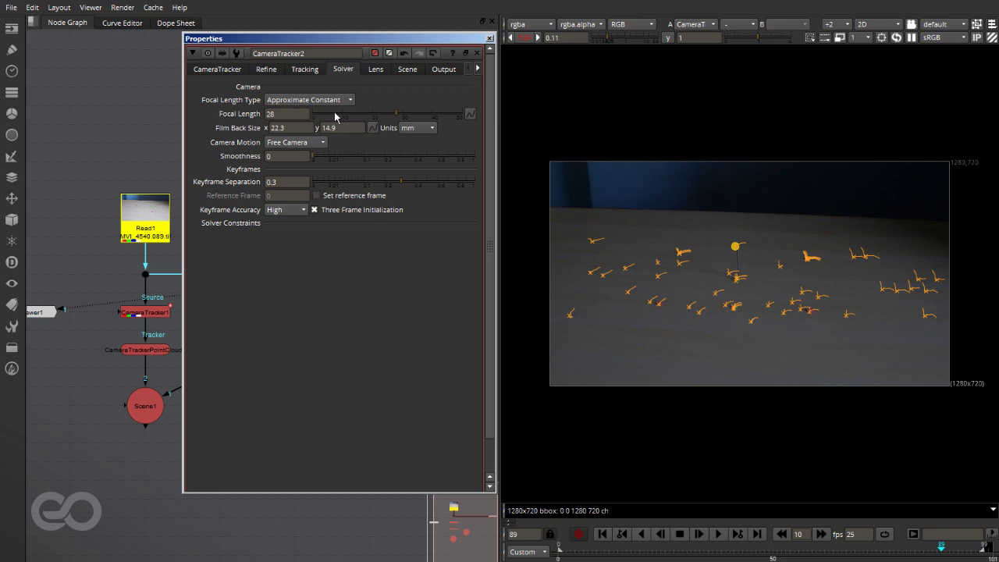
Set CameraTracker2's lens distortion to Unknown Lens
{"action": "left_click", "coordinate": [371, 71]}
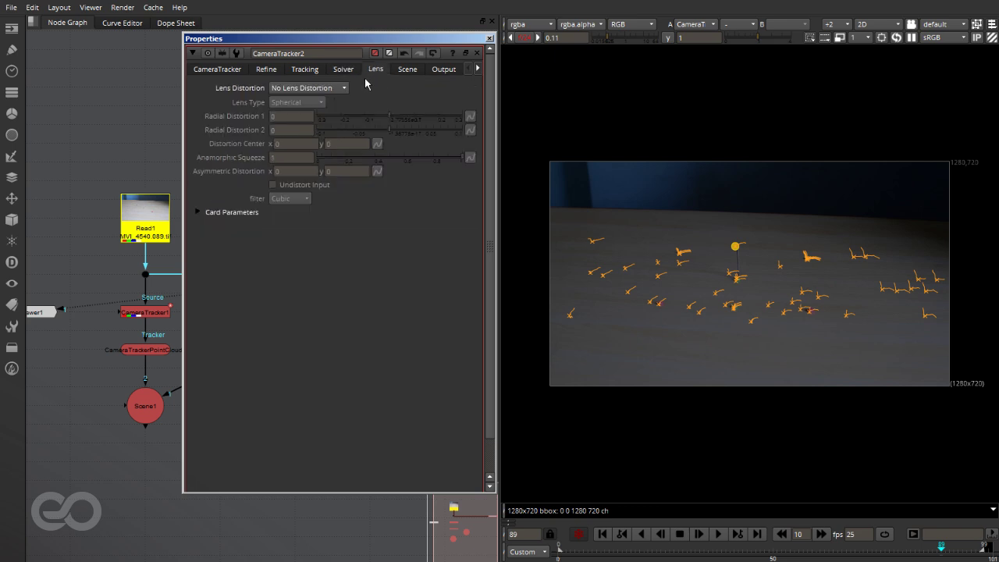
{"action": "left_click", "coordinate": [309, 90]}
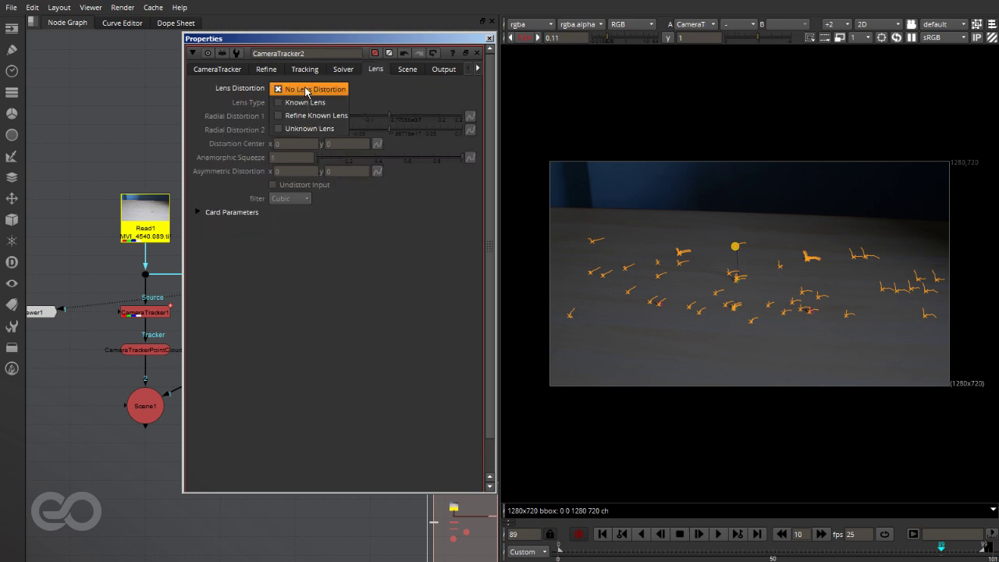
{"action": "left_click", "coordinate": [303, 130]}
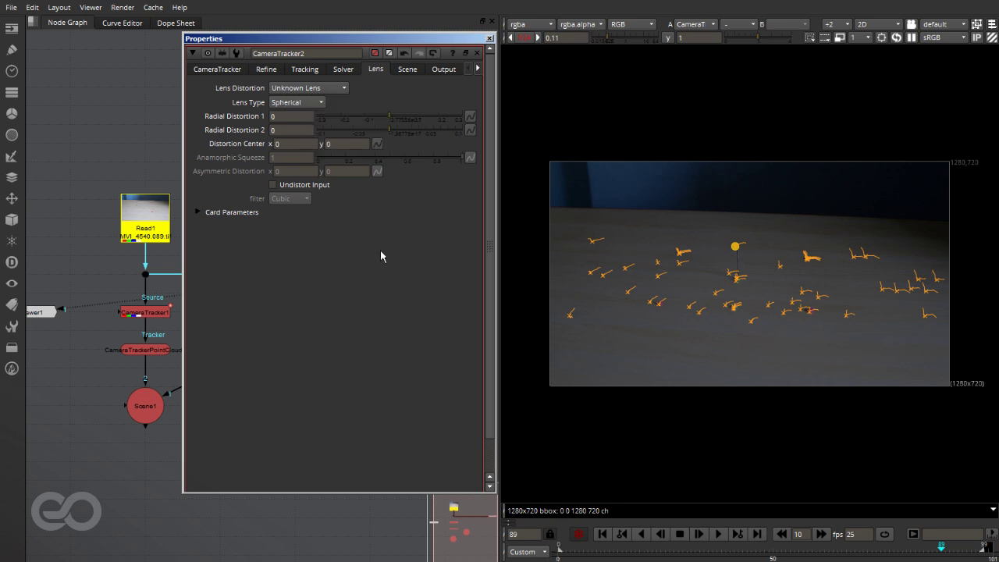
Solve CameraTracker2's camera and check the solved tracks through the clip up to frame 85
{"action": "left_click", "coordinate": [208, 72]}
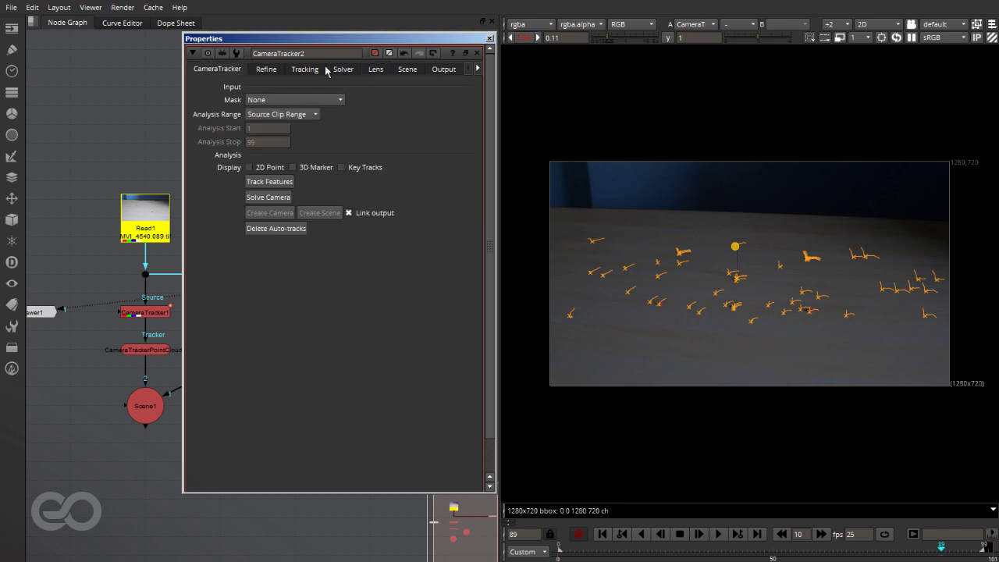
{"action": "left_click", "coordinate": [264, 197]}
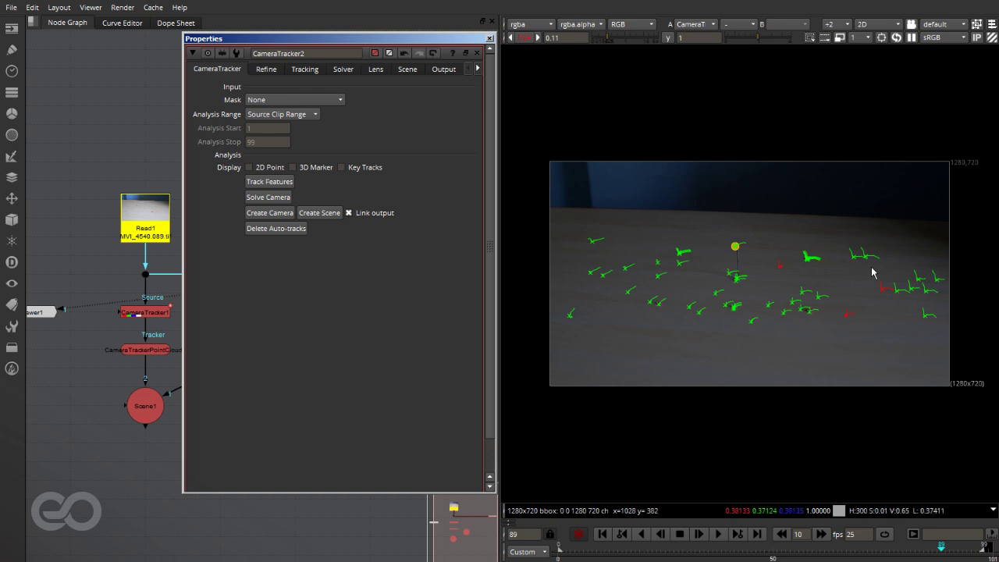
{"action": "left_click_drag", "start_coordinate": [569, 549], "coordinate": [924, 547]}
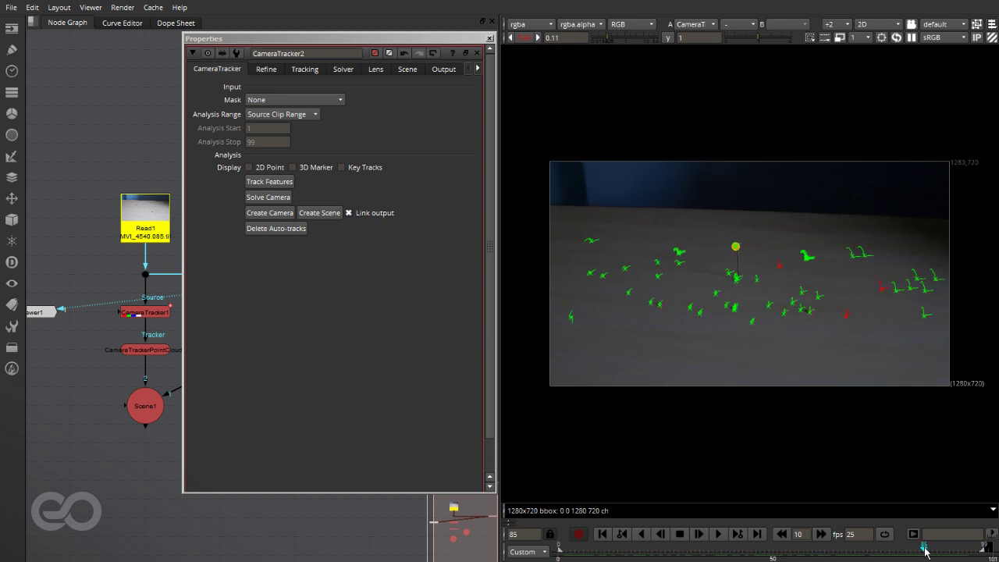
Reset the viewer gain to 1 and compare the footage with and without Undistort Input, leaving it disabled
{"action": "left_click", "coordinate": [522, 37]}
{"action": "left_click", "coordinate": [374, 72]}
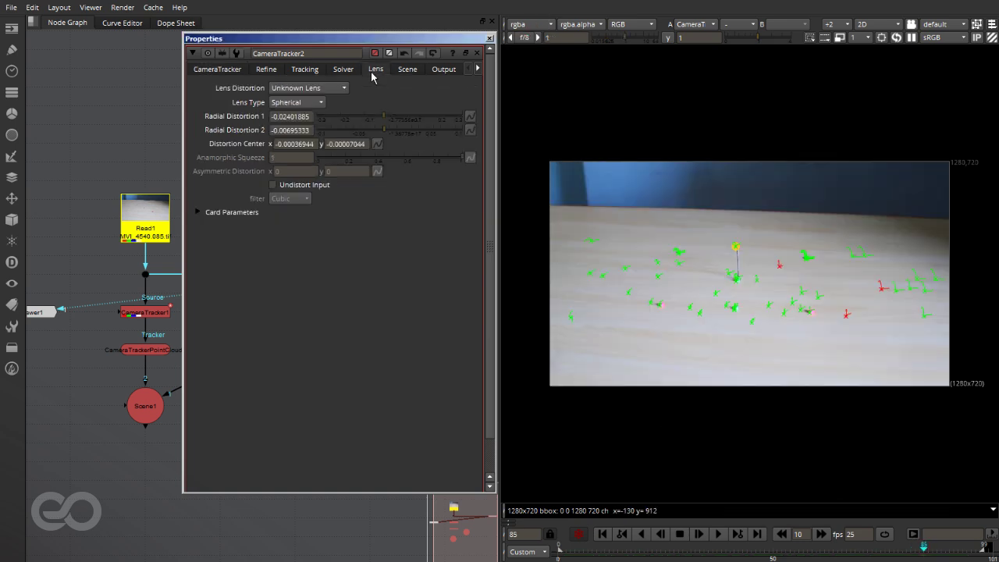
{"action": "left_click", "coordinate": [286, 190]}
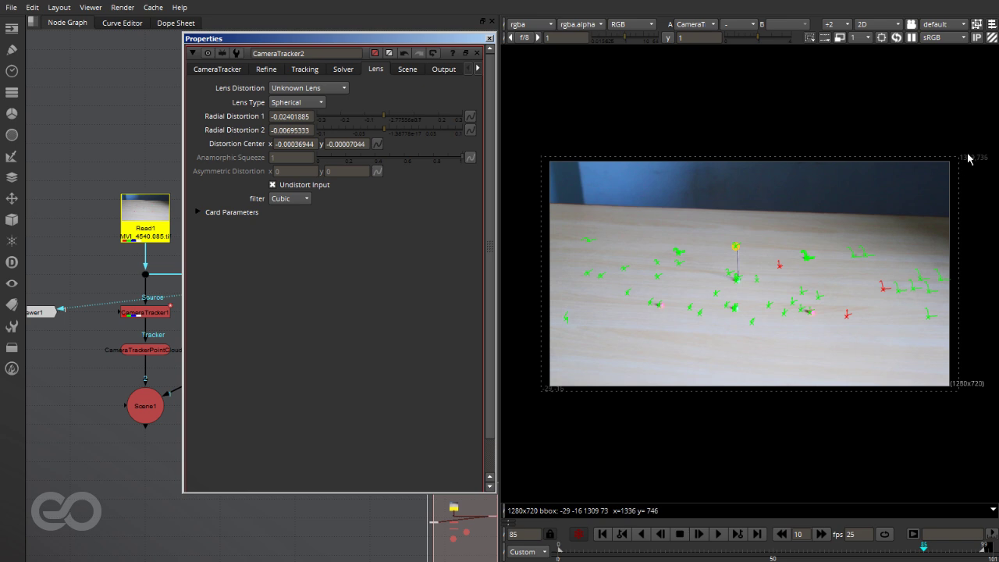
{"action": "left_click", "coordinate": [306, 191]}
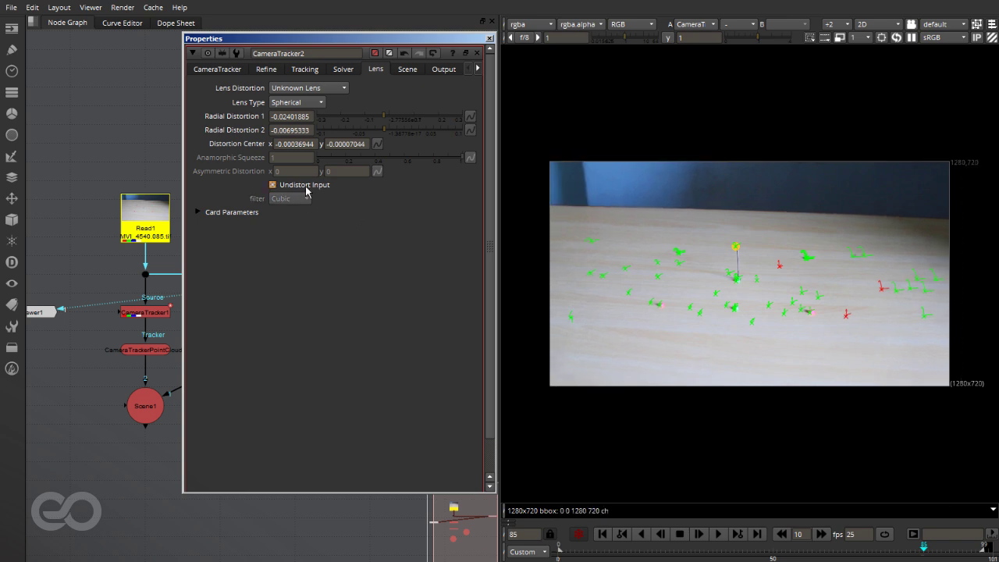
{"action": "left_click", "coordinate": [306, 191]}
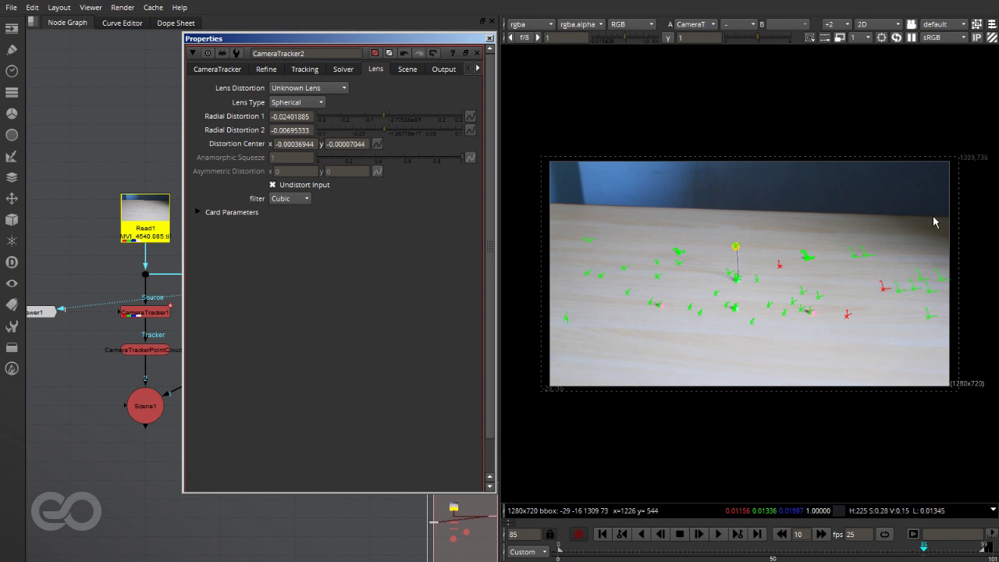
{"action": "left_click", "coordinate": [298, 190]}
{"action": "left_click", "coordinate": [298, 190]}
{"action": "left_click", "coordinate": [297, 190]}
{"action": "left_click", "coordinate": [298, 190]}
{"action": "left_click", "coordinate": [272, 184]}
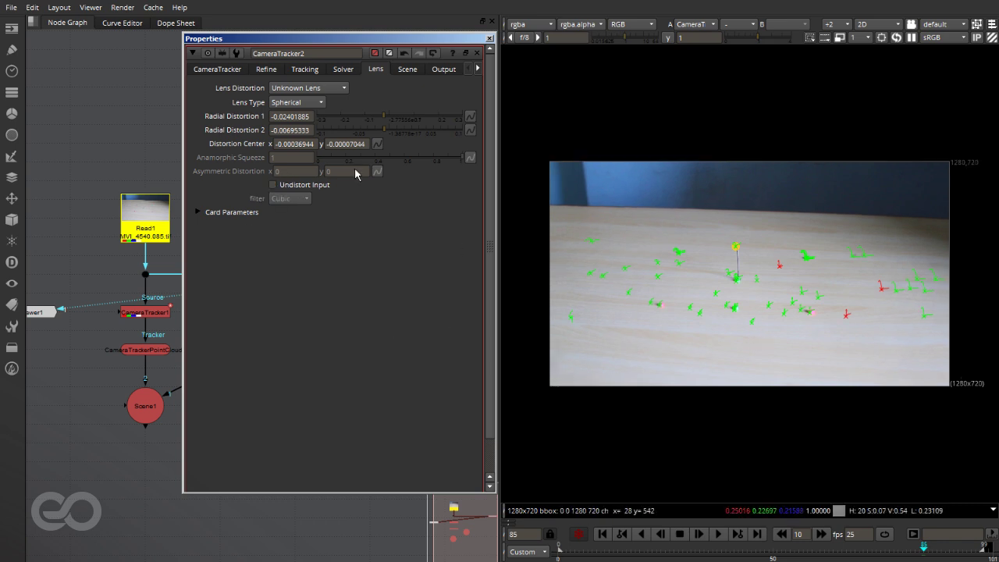
Create the 3D scene from CameraTracker2's solve and deselect the new point cloud, camera and scene nodes
{"action": "left_click", "coordinate": [215, 69]}
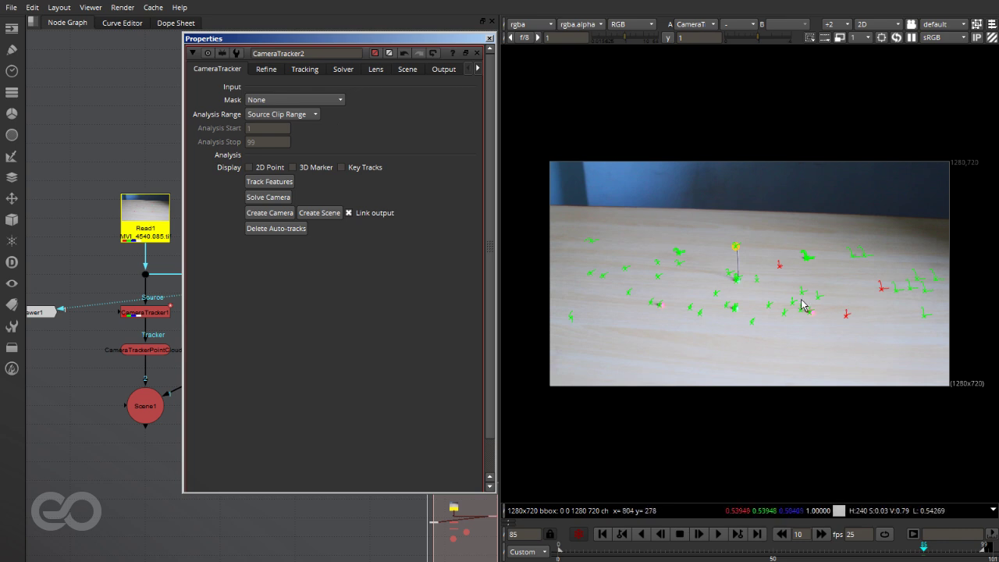
{"action": "left_click_drag", "start_coordinate": [396, 41], "coordinate": [731, 59]}
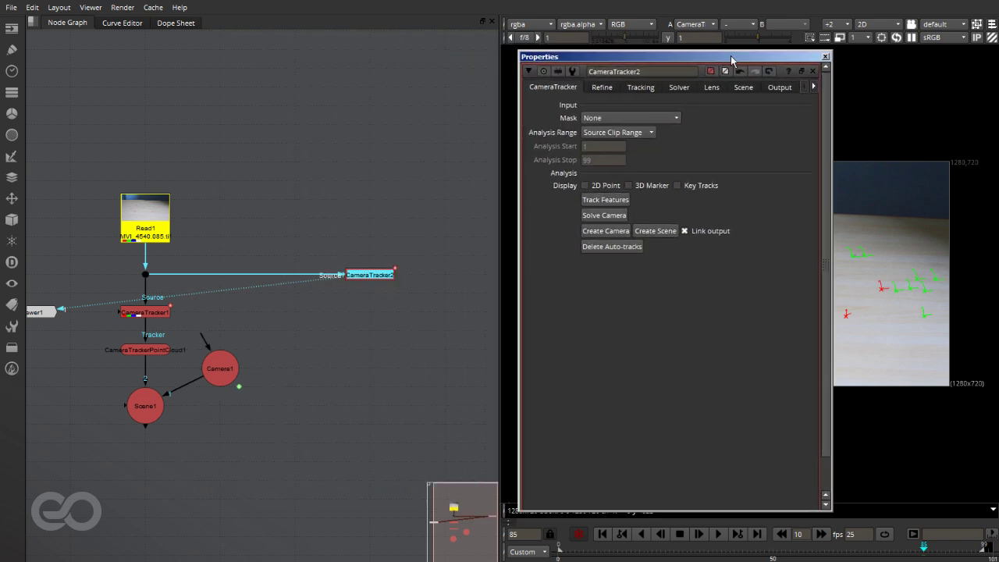
{"action": "left_click", "coordinate": [655, 231]}
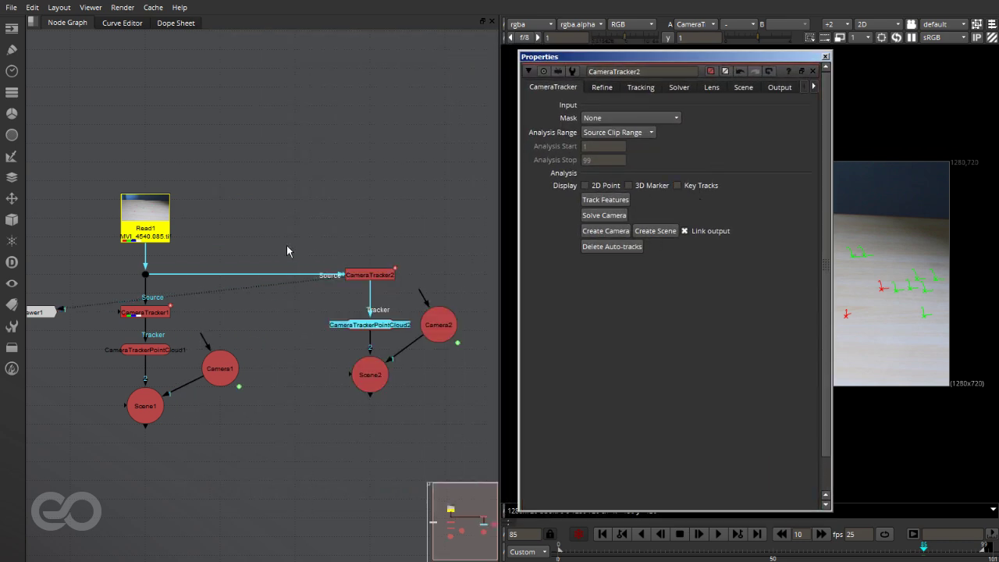
{"action": "key", "text": "f"}
{"action": "left_click_drag", "start_coordinate": [385, 375], "coordinate": [168, 209]}
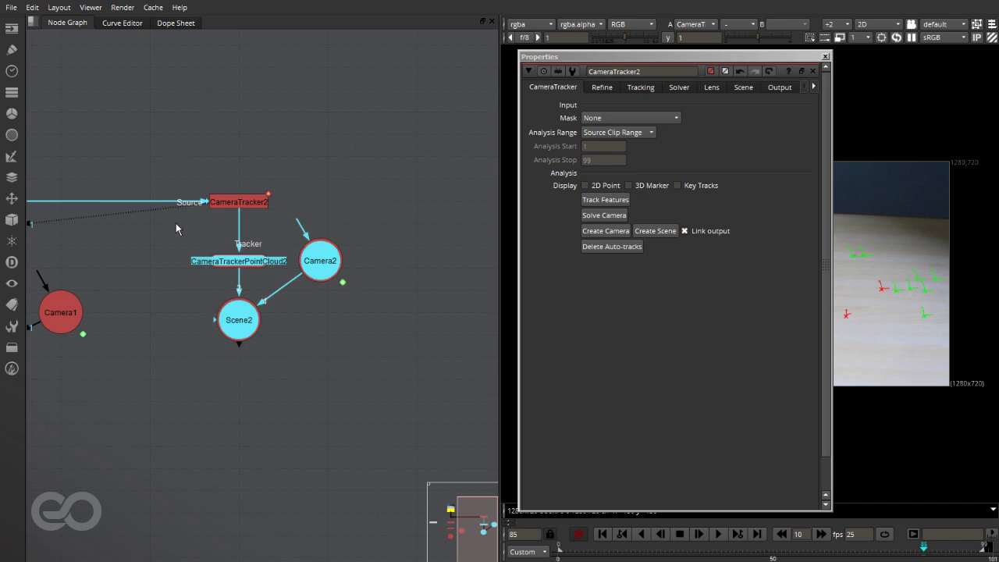
{"action": "scroll", "coordinate": [430, 288], "scroll_direction": "down", "scroll_amount": 4}
{"action": "scroll", "coordinate": [323, 303], "scroll_direction": "up", "scroll_amount": 4}
{"action": "scroll", "coordinate": [205, 314], "scroll_direction": "down", "scroll_amount": 2}
{"action": "scroll", "coordinate": [371, 309], "scroll_direction": "up", "scroll_amount": 2}
{"action": "left_click", "coordinate": [410, 337]}
{"action": "scroll", "coordinate": [375, 274], "scroll_direction": "down", "scroll_amount": 1}
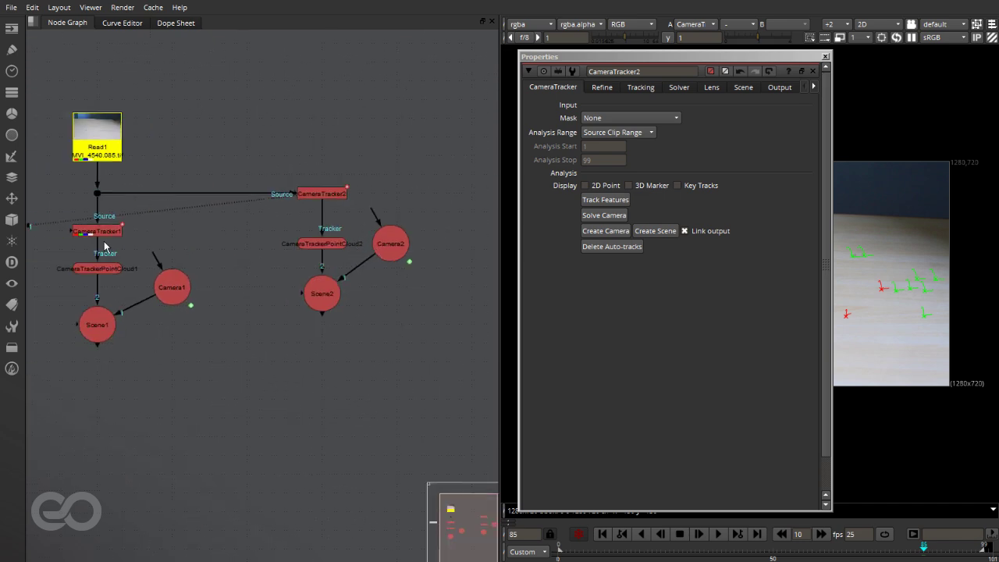
View Scene2 in 3D, composited over the CameraTracker2 footage with the over mode
{"action": "scroll", "coordinate": [90, 219], "scroll_direction": "down", "scroll_amount": 2}
{"action": "scroll", "coordinate": [138, 222], "scroll_direction": "down", "scroll_amount": 2}
{"action": "scroll", "coordinate": [55, 225], "scroll_direction": "up", "scroll_amount": 2}
{"action": "left_click_drag", "start_coordinate": [51, 226], "coordinate": [187, 227]}
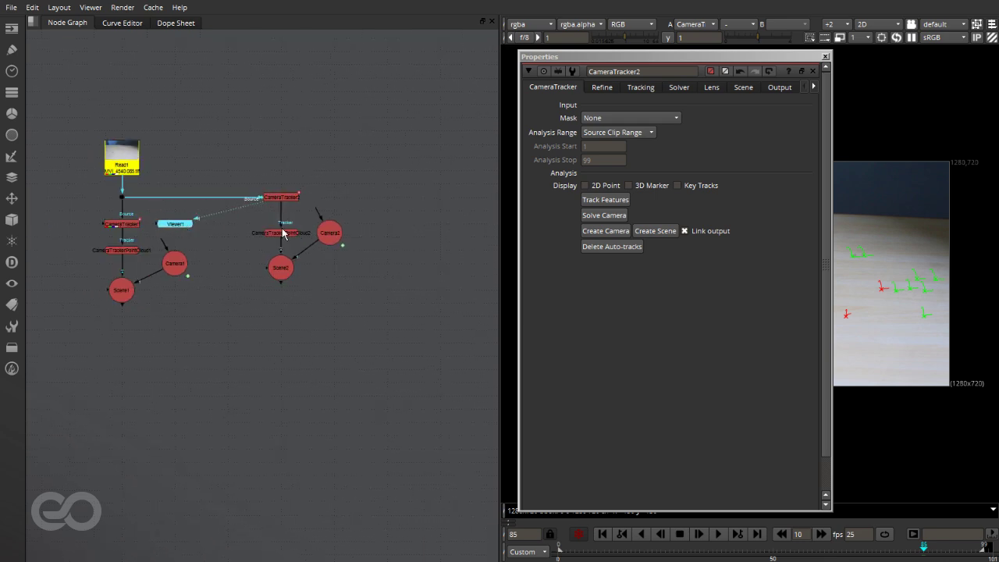
{"action": "left_click", "coordinate": [281, 267]}
{"action": "key", "text": "2"}
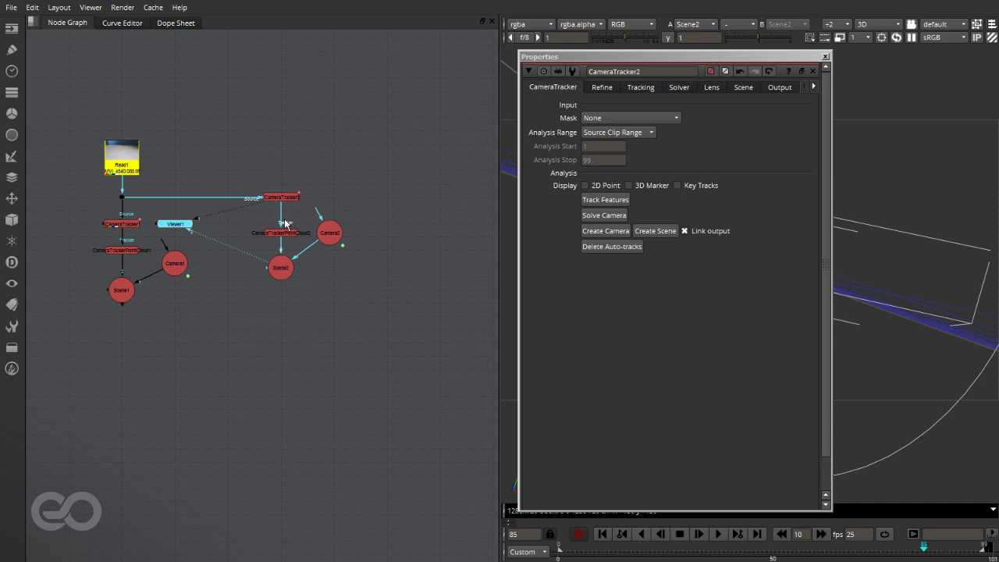
{"action": "key", "text": "1"}
{"action": "left_click", "coordinate": [711, 27]}
{"action": "left_click", "coordinate": [712, 14]}
{"action": "left_click", "coordinate": [747, 26]}
{"action": "left_click", "coordinate": [744, 39]}
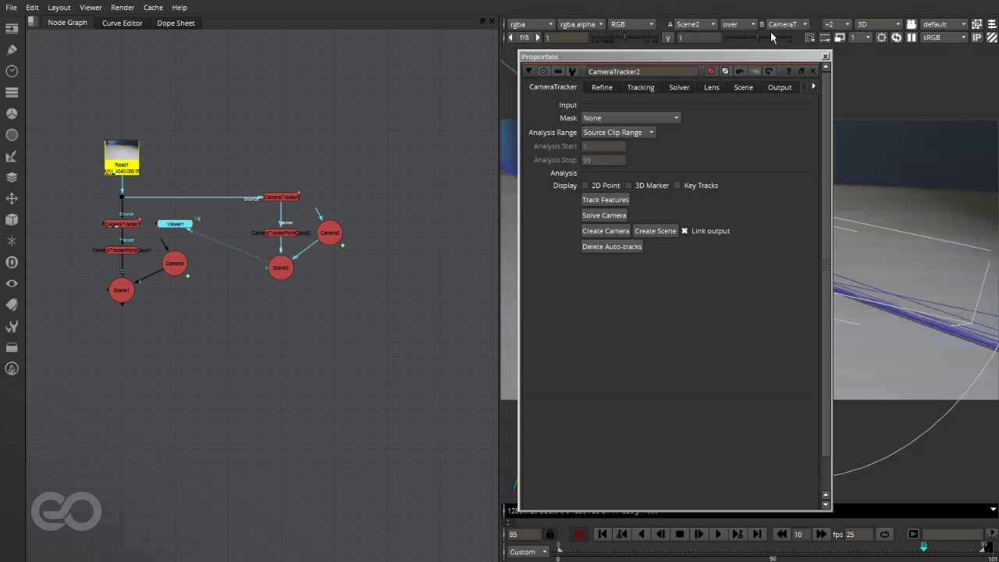
{"action": "left_click_drag", "start_coordinate": [766, 55], "coordinate": [296, 107]}
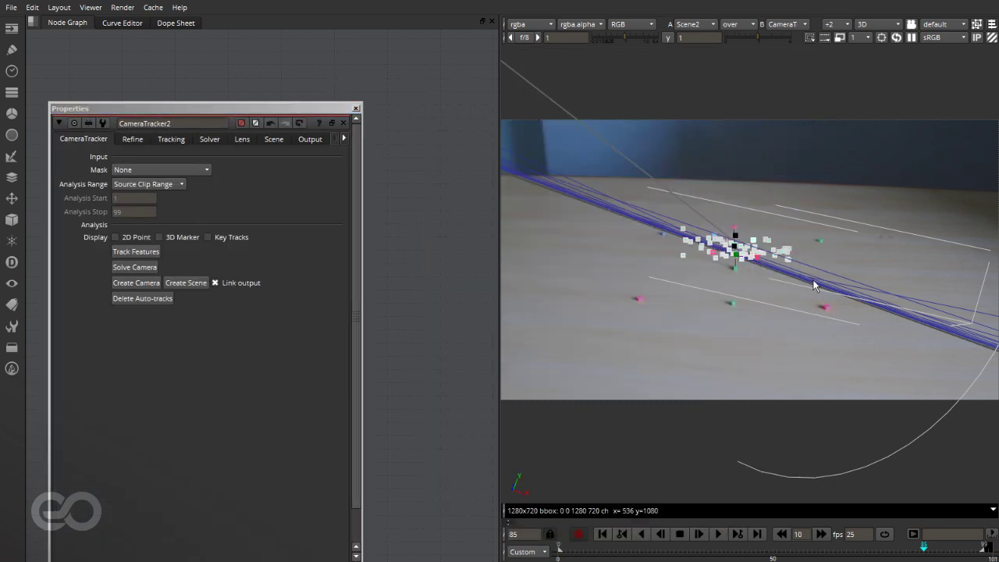
Look through Camera2 and play the clip from its first frame to check the point cloud against the footage
{"action": "left_click", "coordinate": [943, 24]}
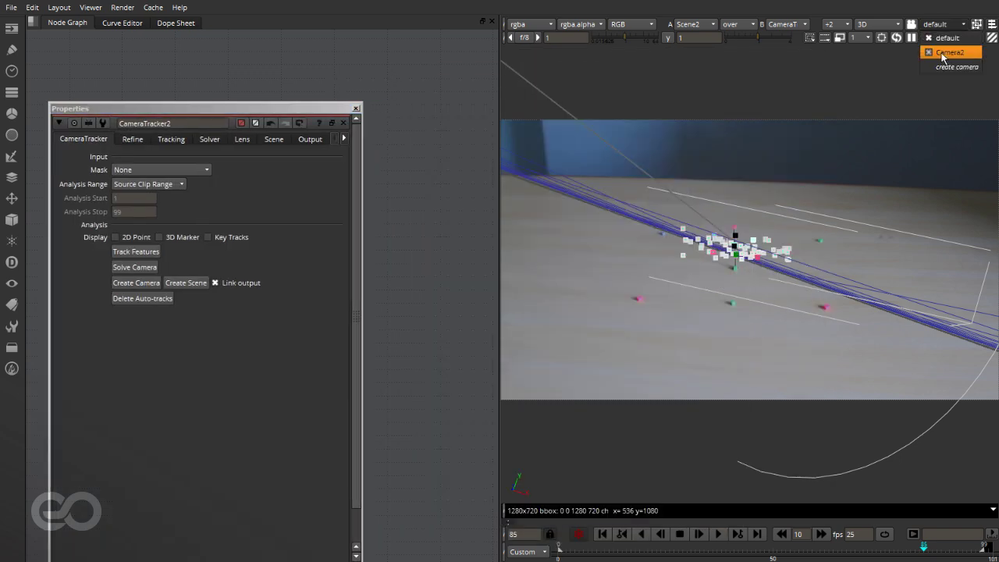
{"action": "left_click", "coordinate": [931, 52]}
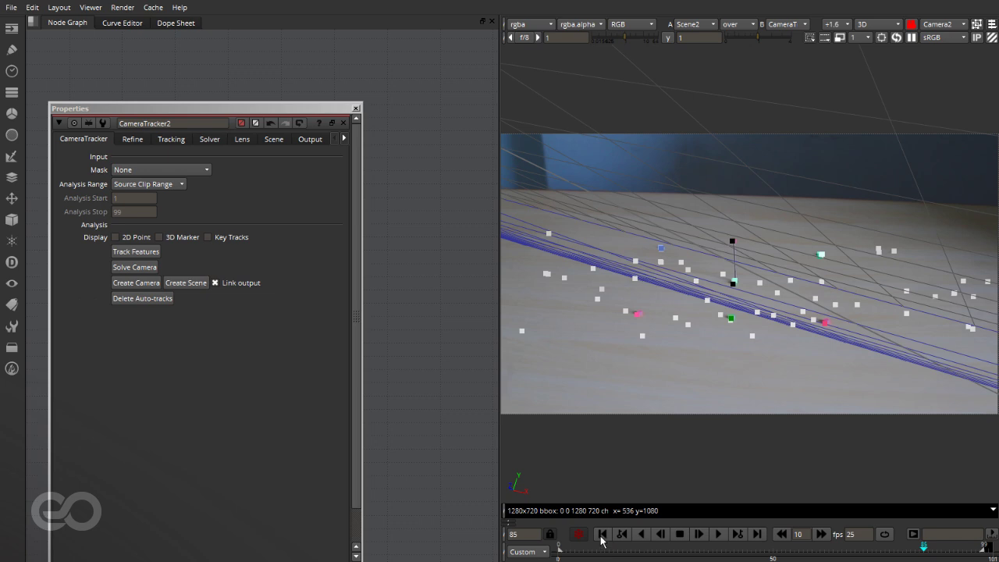
{"action": "left_click", "coordinate": [602, 535]}
{"action": "left_click", "coordinate": [718, 534]}
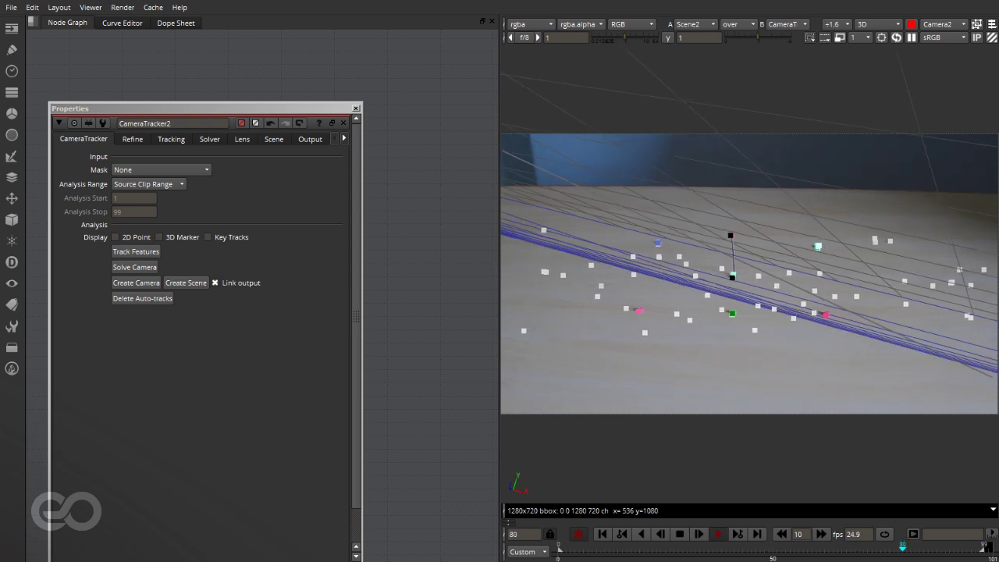
{"action": "key", "text": "k"}
Turn off the footage overlay and unlock Camera2, examining from several angles how Scene2's points align with the ground grid
{"action": "left_click", "coordinate": [738, 28]}
{"action": "left_click", "coordinate": [736, 11]}
{"action": "key", "text": "Tab"}
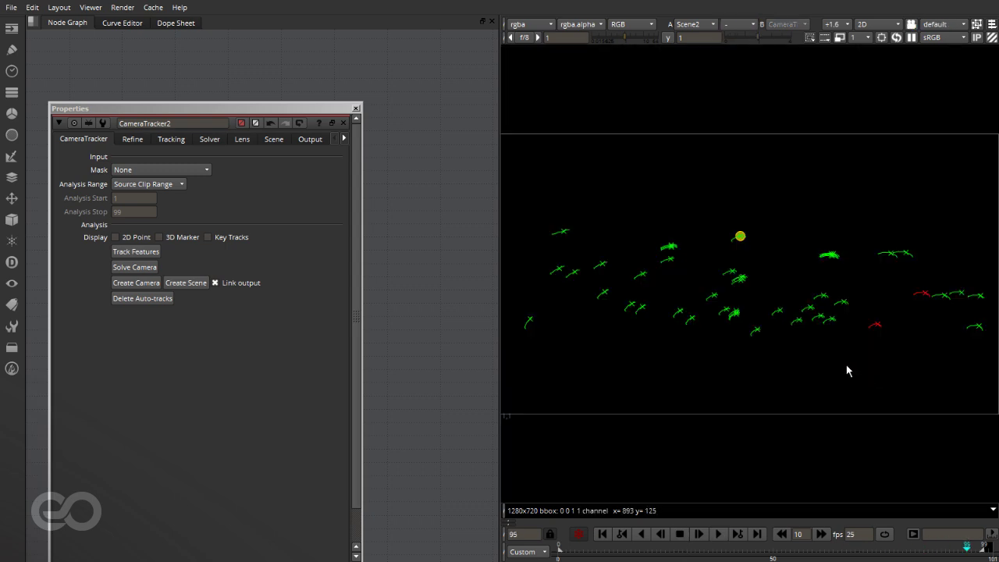
{"action": "key", "text": "Tab"}
{"action": "left_click", "coordinate": [911, 24]}
{"action": "scroll", "coordinate": [818, 339], "scroll_direction": "down", "scroll_amount": 5}
{"action": "left_click_drag", "start_coordinate": [817, 340], "coordinate": [931, 279], "text": "ctrl"}
{"action": "left_click_drag", "start_coordinate": [689, 323], "coordinate": [730, 283], "text": "ctrl"}
{"action": "left_click_drag", "start_coordinate": [719, 230], "coordinate": [832, 252], "text": "ctrl"}
{"action": "left_click_drag", "start_coordinate": [796, 293], "coordinate": [631, 225], "text": "ctrl"}
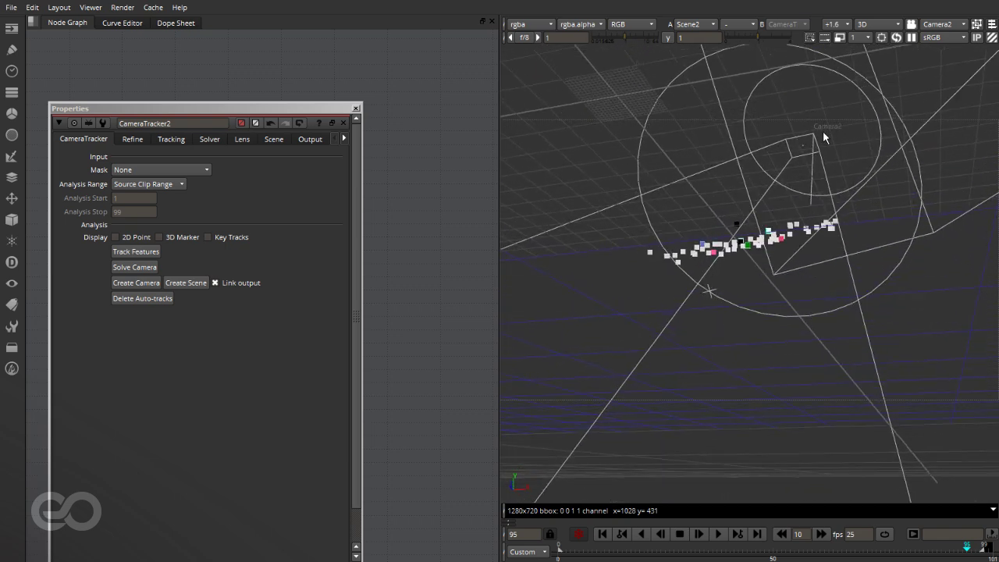
{"action": "left_click_drag", "start_coordinate": [737, 213], "coordinate": [593, 219], "text": "ctrl"}
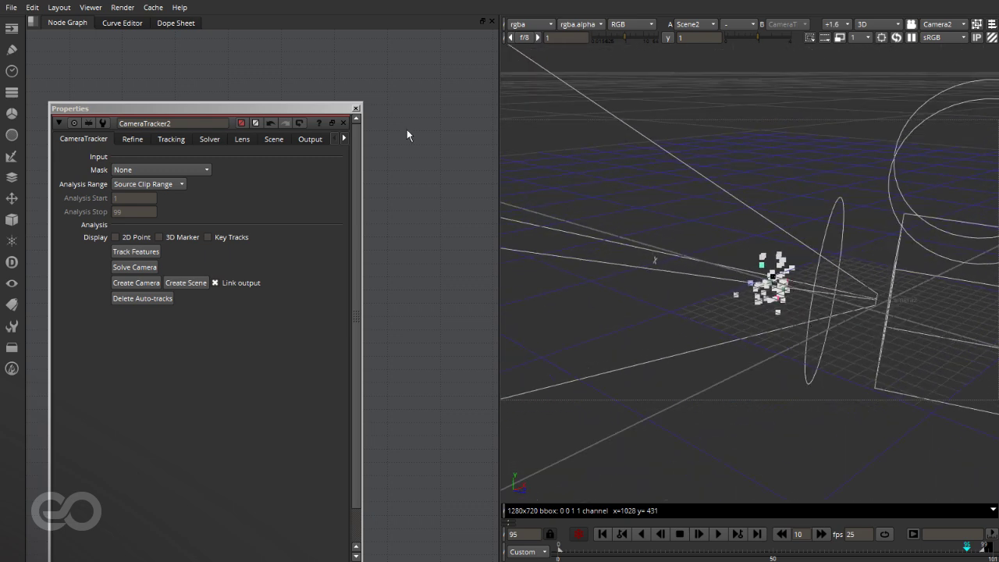
{"action": "key", "text": "Tab"}
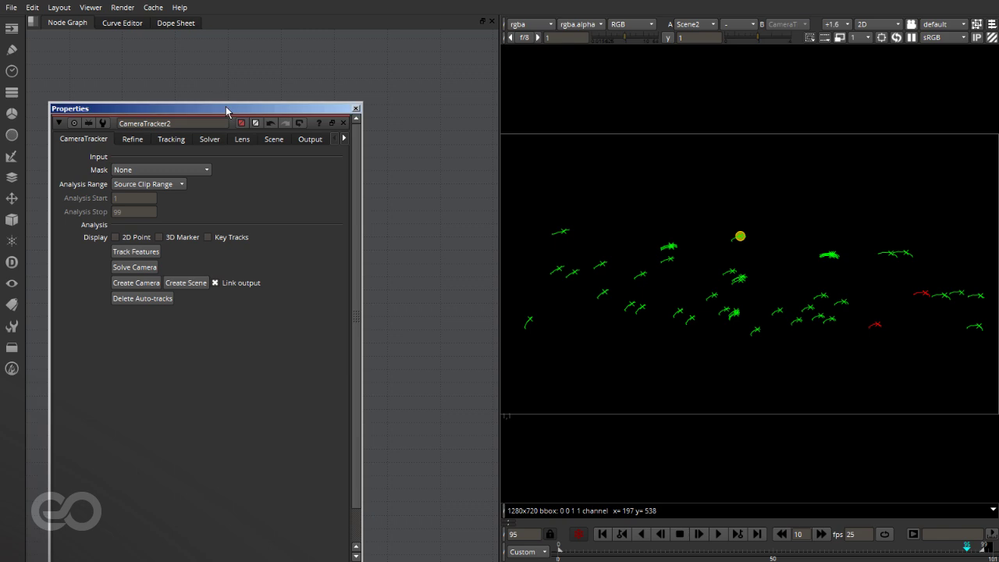
Select all of CameraTracker2's tabletop tracks in the footage and view Scene2's point cloud again
{"action": "left_click_drag", "start_coordinate": [228, 108], "coordinate": [681, 210]}
{"action": "key", "text": "1"}
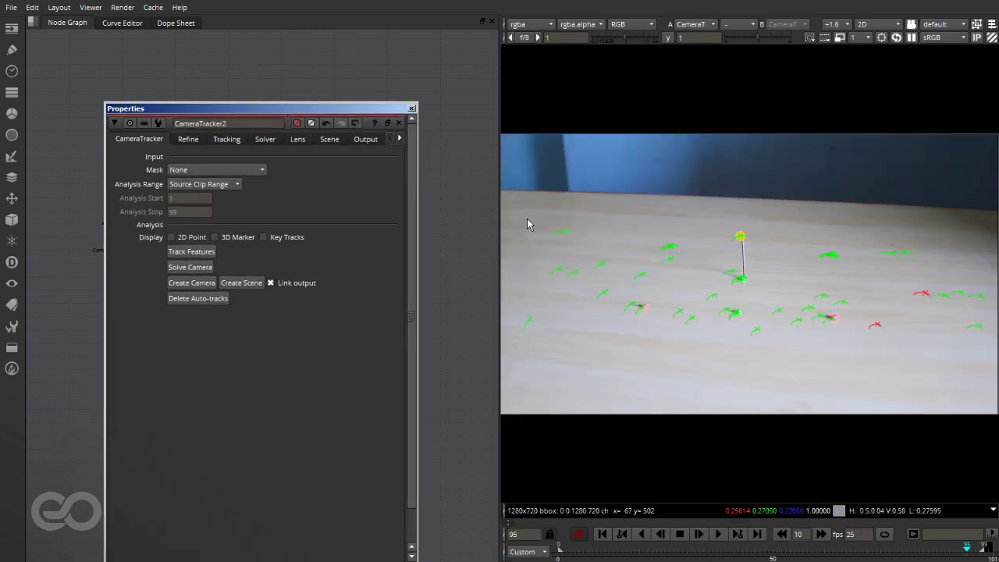
{"action": "left_click_drag", "start_coordinate": [511, 187], "coordinate": [998, 406]}
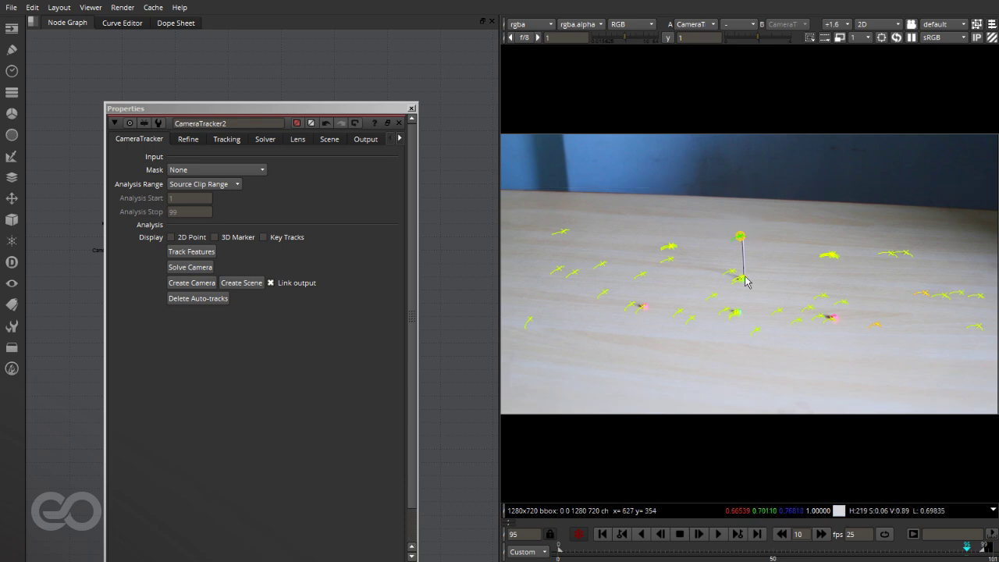
{"action": "left_click_drag", "start_coordinate": [367, 115], "coordinate": [174, 107]}
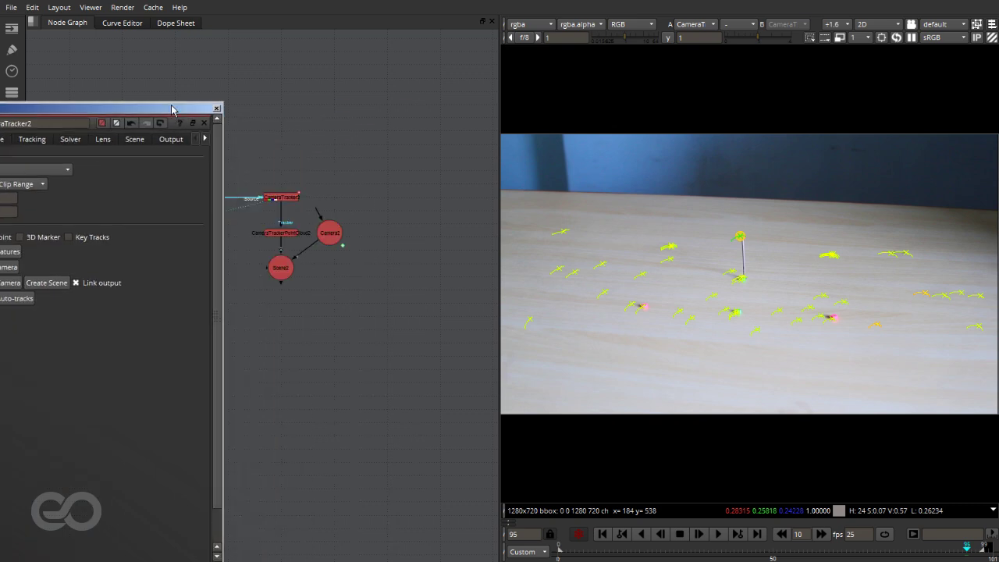
{"action": "left_click", "coordinate": [283, 270]}
{"action": "key", "text": "1"}
{"action": "scroll", "coordinate": [798, 275], "scroll_direction": "up", "scroll_amount": 10}
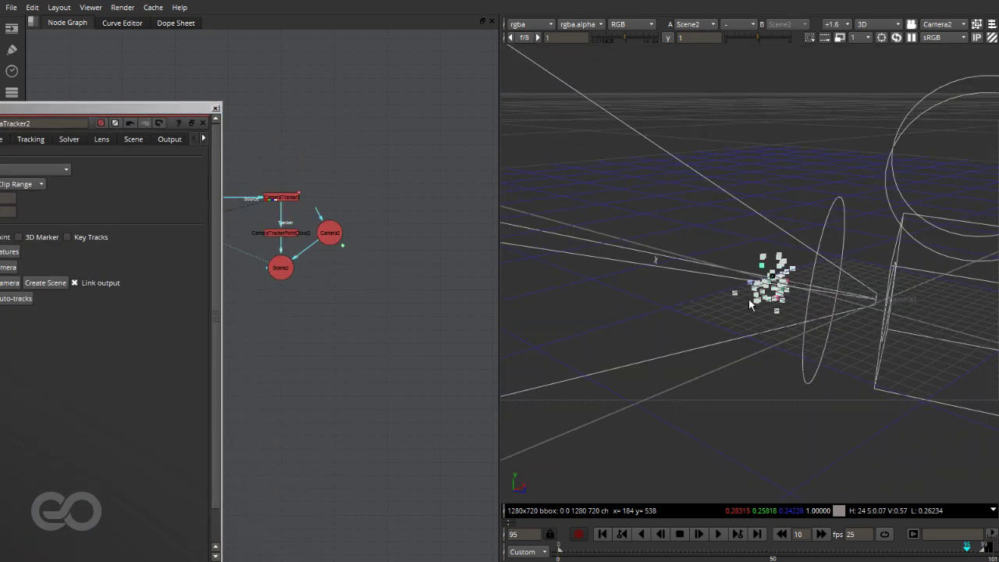
{"action": "left_click_drag", "start_coordinate": [941, 323], "coordinate": [808, 253], "text": "ctrl"}
{"action": "key", "text": "Tab"}
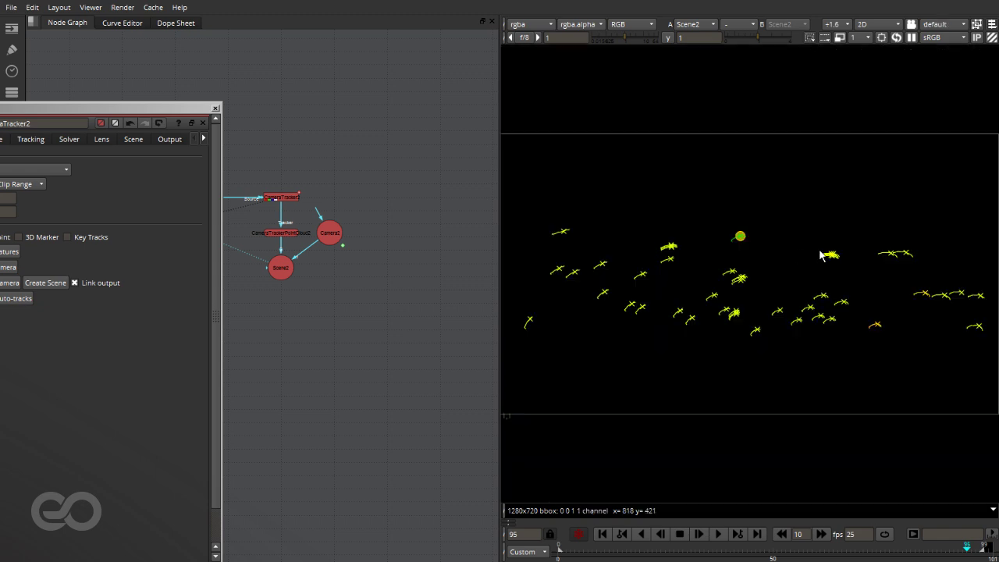
Set CameraTracker2's ground plane to the selected tracks and check the point cloud against the grid in 3D
{"action": "left_click", "coordinate": [280, 200]}
{"action": "left_click_drag", "start_coordinate": [175, 119], "coordinate": [264, 152]}
{"action": "right_click", "coordinate": [670, 250]}
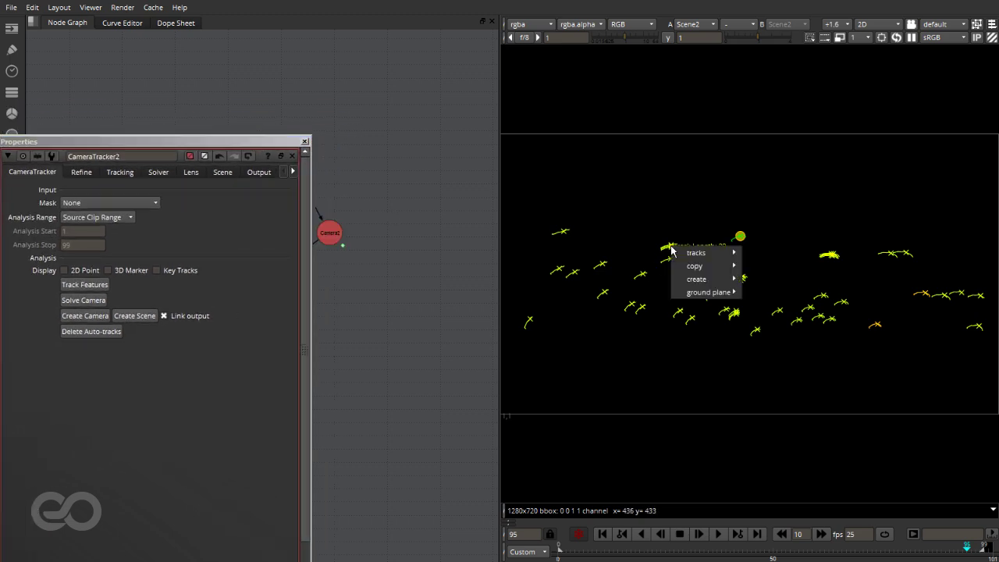
{"action": "mouse_move", "coordinate": [700, 293]}
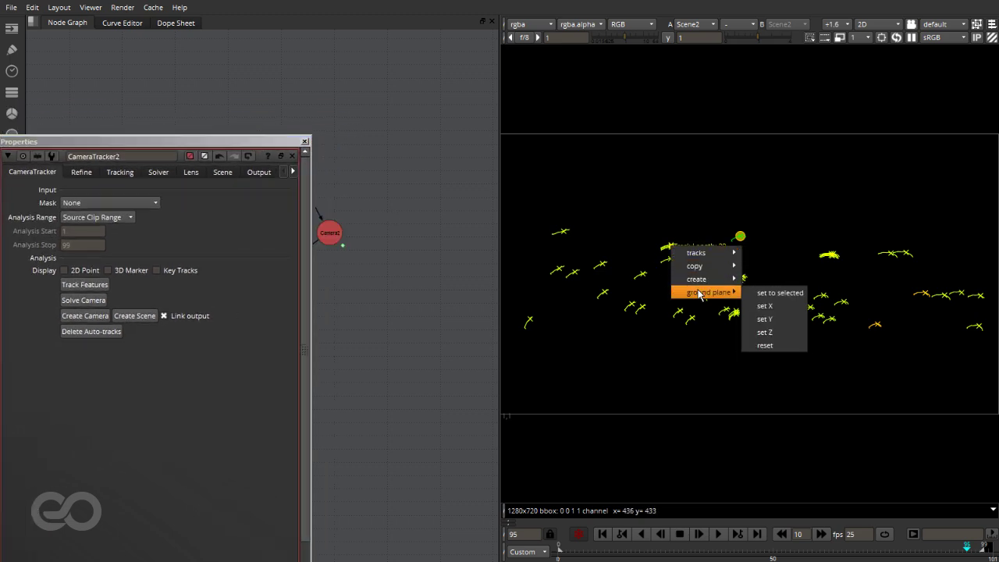
{"action": "left_click", "coordinate": [780, 293]}
{"action": "key", "text": "Tab"}
{"action": "left_click_drag", "start_coordinate": [784, 294], "coordinate": [748, 297], "text": "ctrl"}
{"action": "key", "text": "f"}
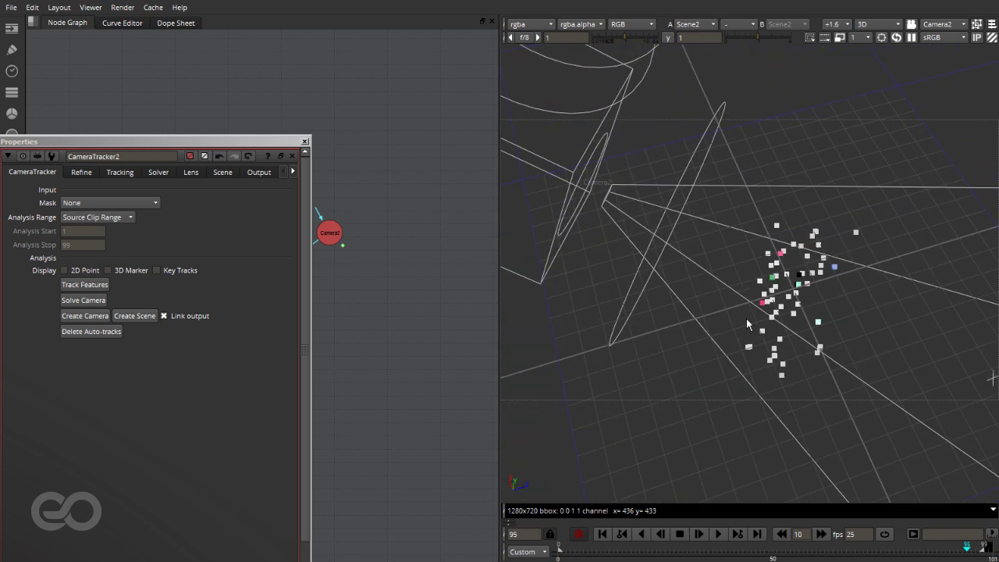
{"action": "scroll", "coordinate": [746, 319], "scroll_direction": "up", "scroll_amount": 10}
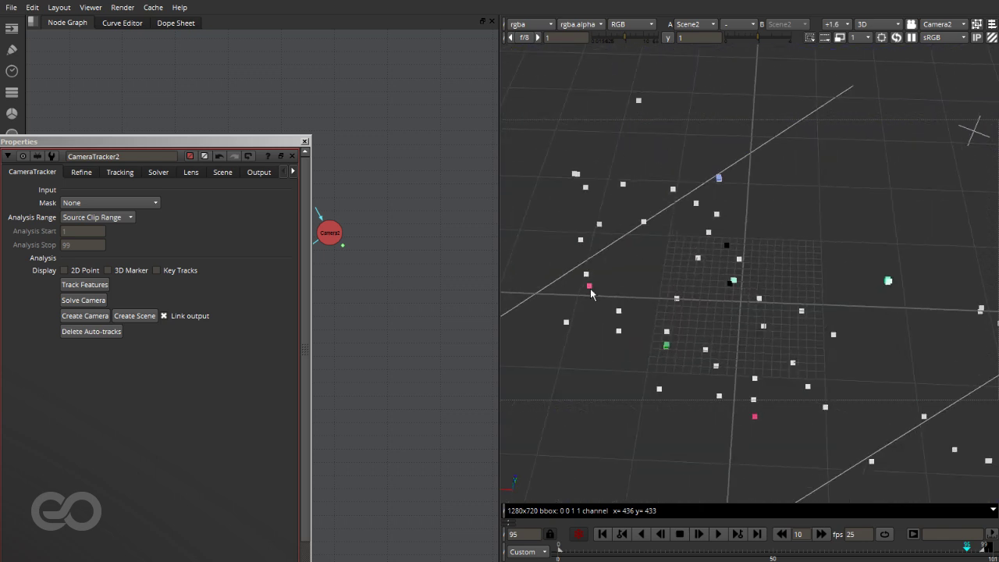
Set CameraTrackerPointCloud2's point size to 10 and examine the enlarged points around the grid
{"action": "left_click", "coordinate": [303, 143]}
{"action": "double_click", "coordinate": [289, 234]}
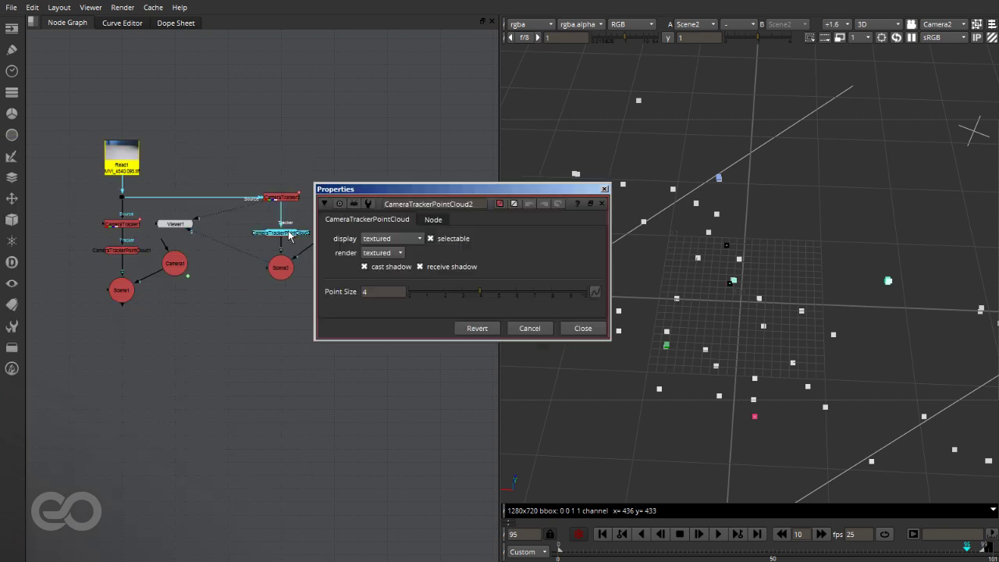
{"action": "left_click_drag", "start_coordinate": [489, 294], "coordinate": [600, 296]}
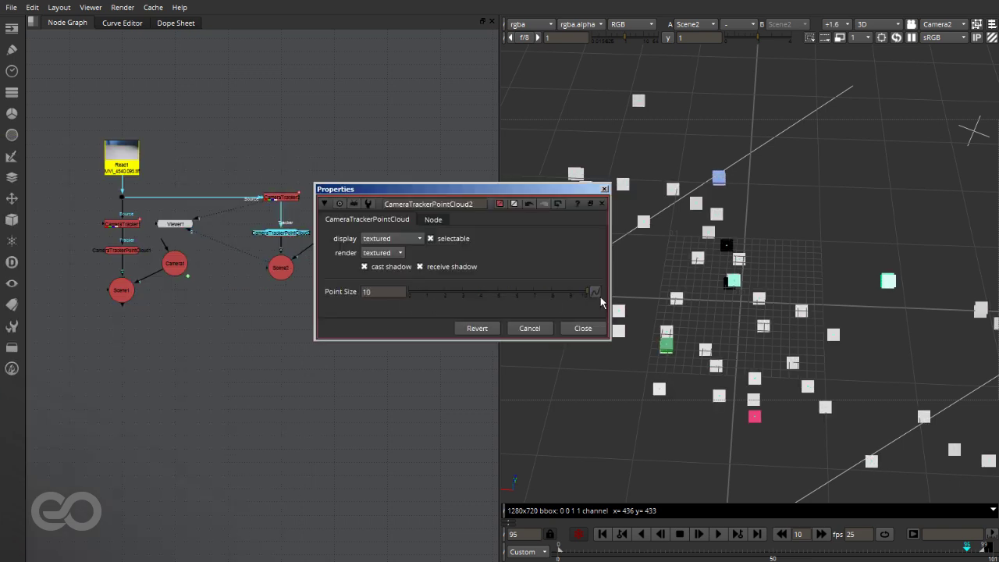
{"action": "left_click", "coordinate": [605, 190]}
{"action": "left_click_drag", "start_coordinate": [604, 225], "coordinate": [564, 367], "text": "ctrl"}
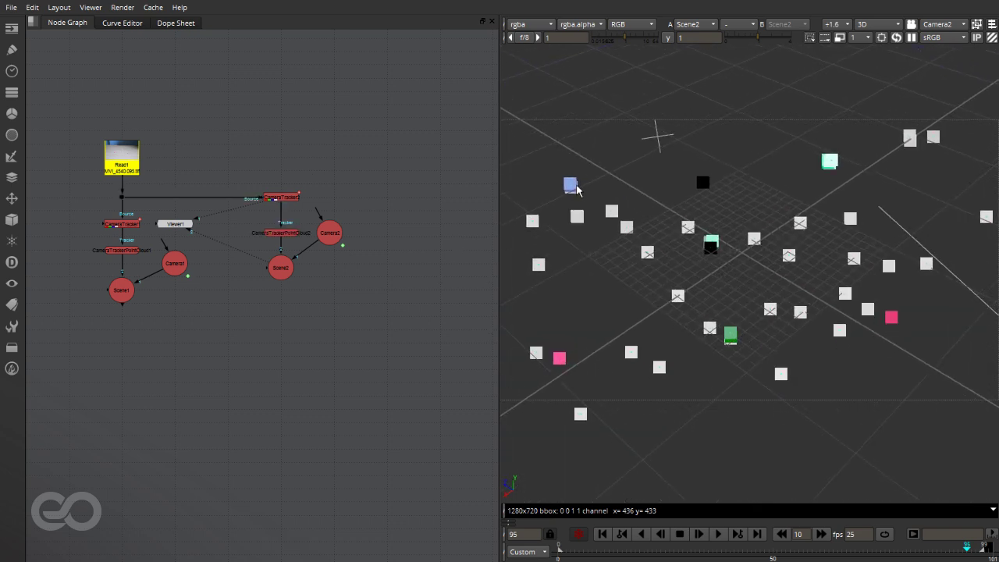
{"action": "left_click_drag", "start_coordinate": [694, 351], "coordinate": [812, 289], "text": "ctrl"}
Overlay Scene2 on the CameraTracker2 footage with the over mode and lock the 3D view to Camera2
{"action": "mouse_move", "coordinate": [916, 22]}
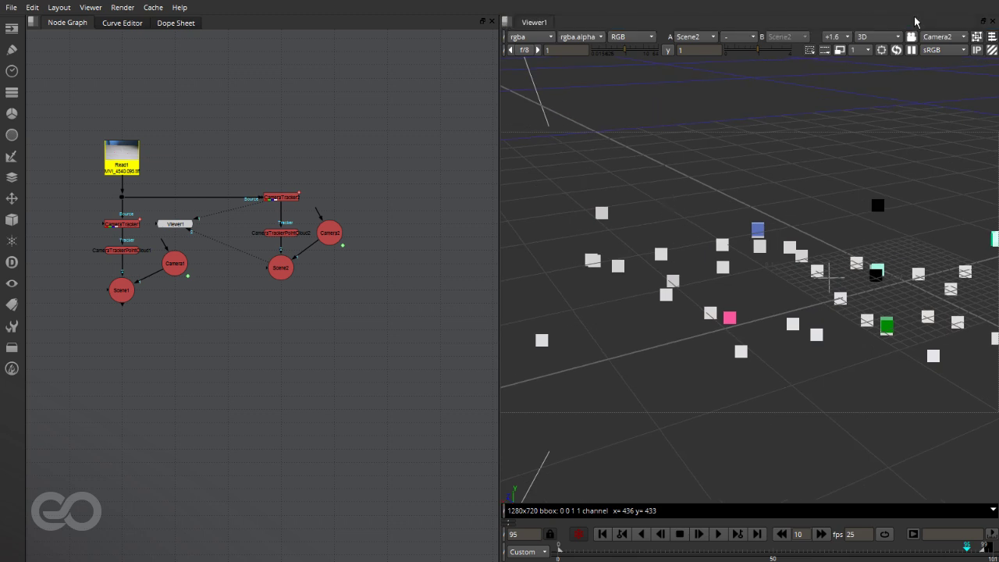
{"action": "left_click", "coordinate": [701, 30]}
{"action": "left_click", "coordinate": [791, 22]}
{"action": "left_click", "coordinate": [738, 24]}
{"action": "left_click", "coordinate": [737, 38]}
{"action": "left_click", "coordinate": [788, 24]}
{"action": "left_click", "coordinate": [804, 13]}
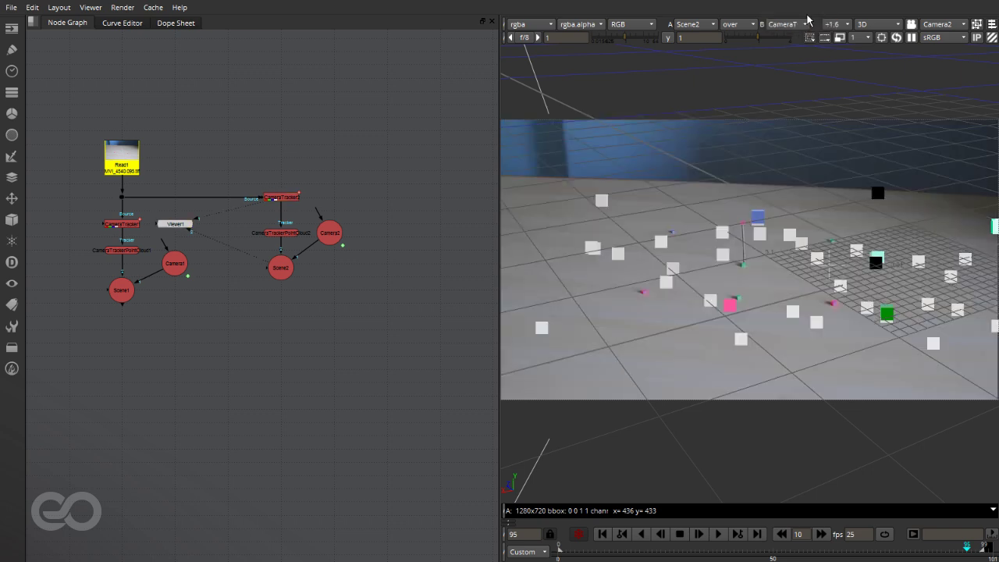
{"action": "left_click", "coordinate": [962, 25]}
{"action": "left_click", "coordinate": [948, 50]}
{"action": "left_click", "coordinate": [911, 24]}
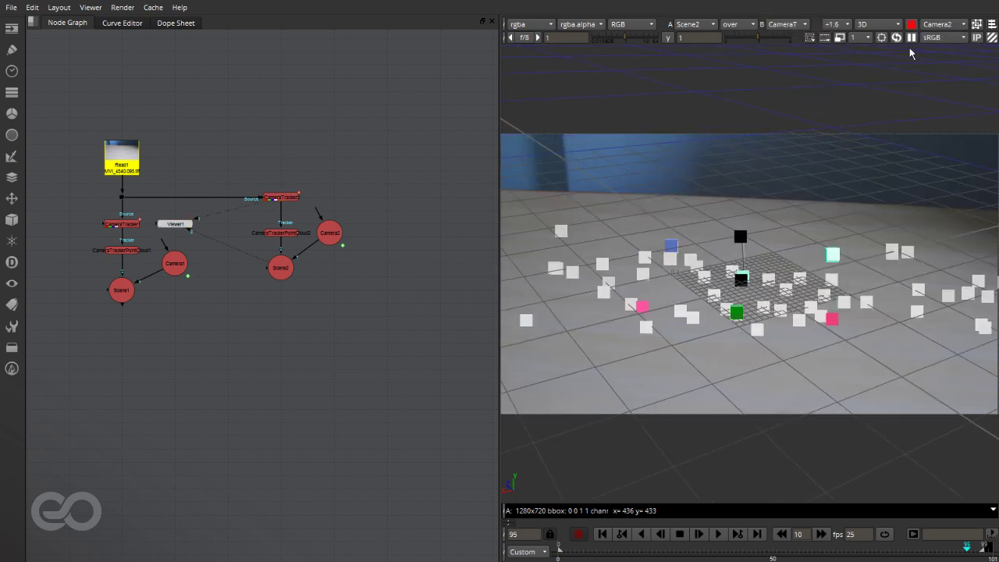
Play the overlaid clip from its first frame in an enlarged viewer, stop at frame 55 and restore the viewer size
{"action": "left_click_drag", "start_coordinate": [497, 301], "coordinate": [241, 301]}
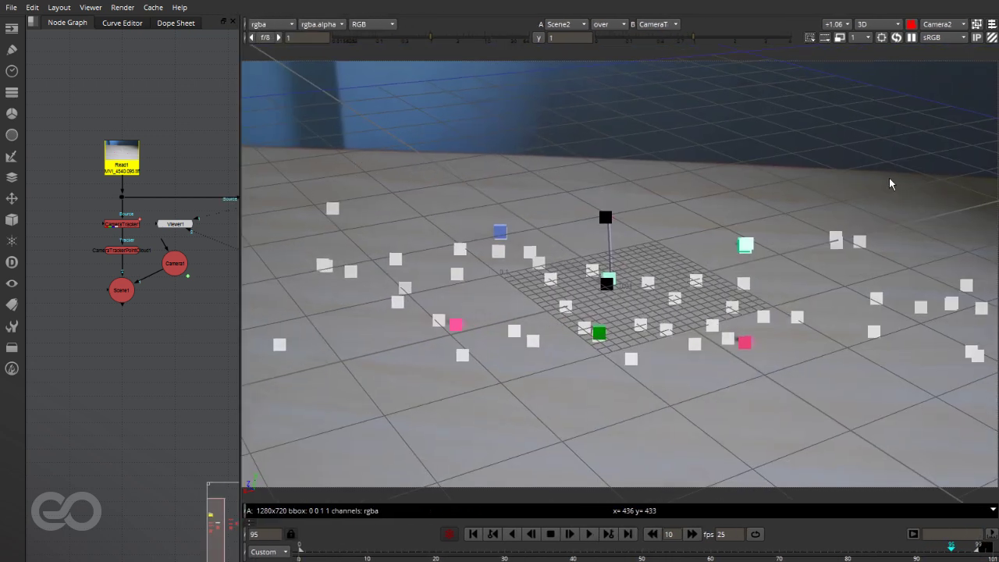
{"action": "left_click", "coordinate": [474, 537]}
{"action": "left_click", "coordinate": [589, 534]}
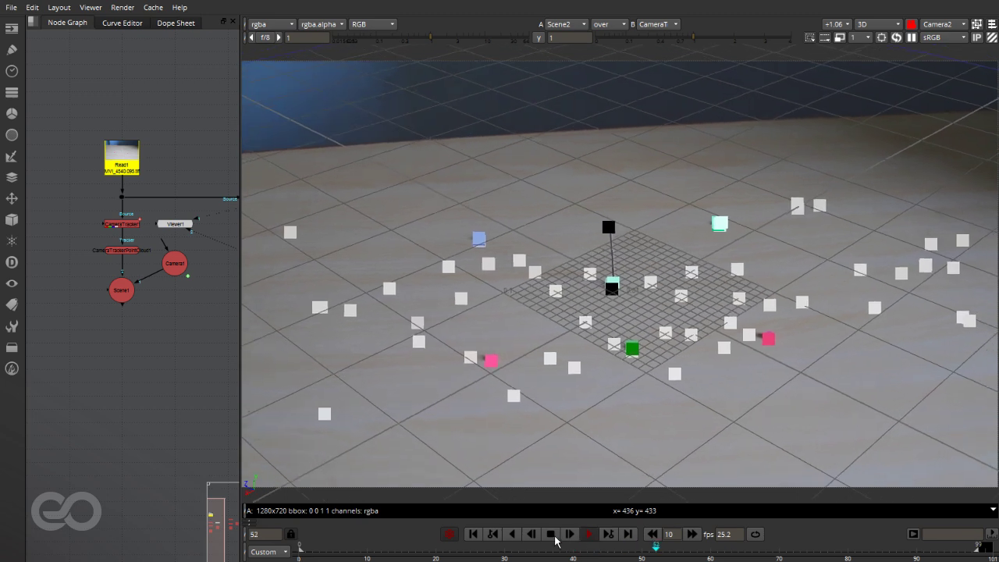
{"action": "left_click", "coordinate": [550, 534]}
{"action": "left_click_drag", "start_coordinate": [241, 312], "coordinate": [476, 326]}
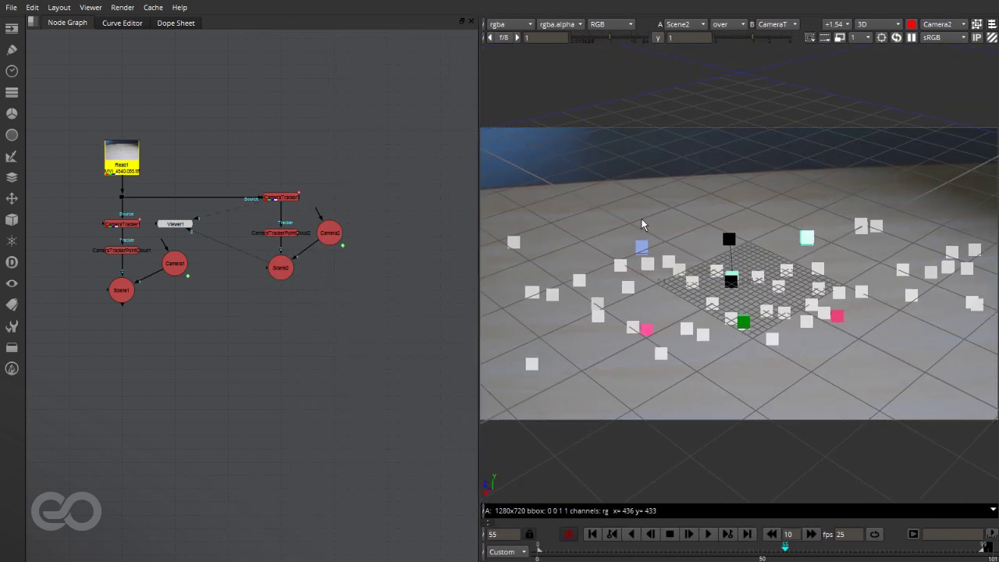
Switch the viewer's main input to CameraTracker2 and open that node's properties
{"action": "scroll", "coordinate": [312, 172], "scroll_direction": "up", "scroll_amount": 5}
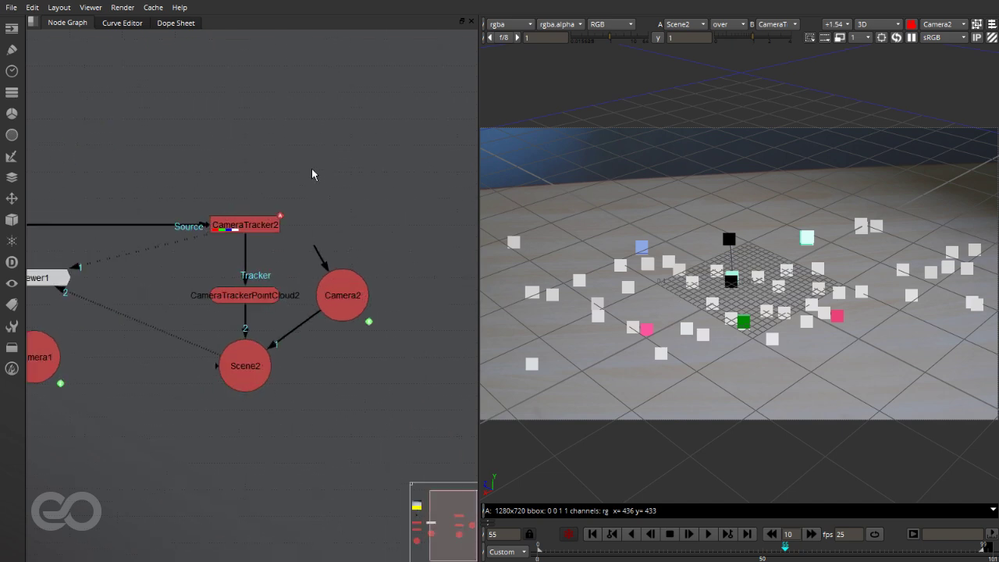
{"action": "scroll", "coordinate": [352, 231], "scroll_direction": "down", "scroll_amount": 4}
{"action": "scroll", "coordinate": [353, 232], "scroll_direction": "up", "scroll_amount": 3}
{"action": "left_click", "coordinate": [689, 24]}
{"action": "left_click", "coordinate": [698, 14]}
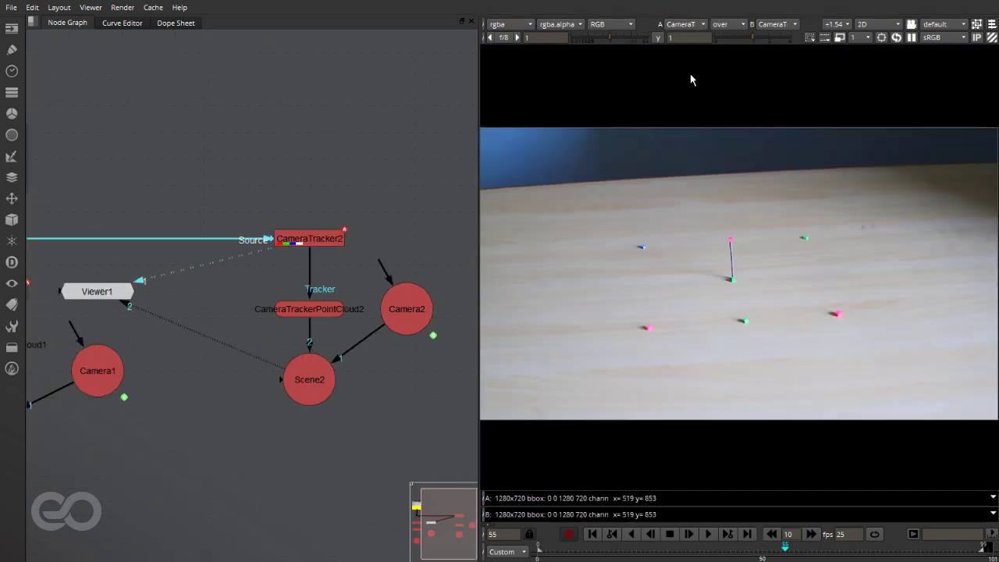
{"action": "double_click", "coordinate": [313, 243]}
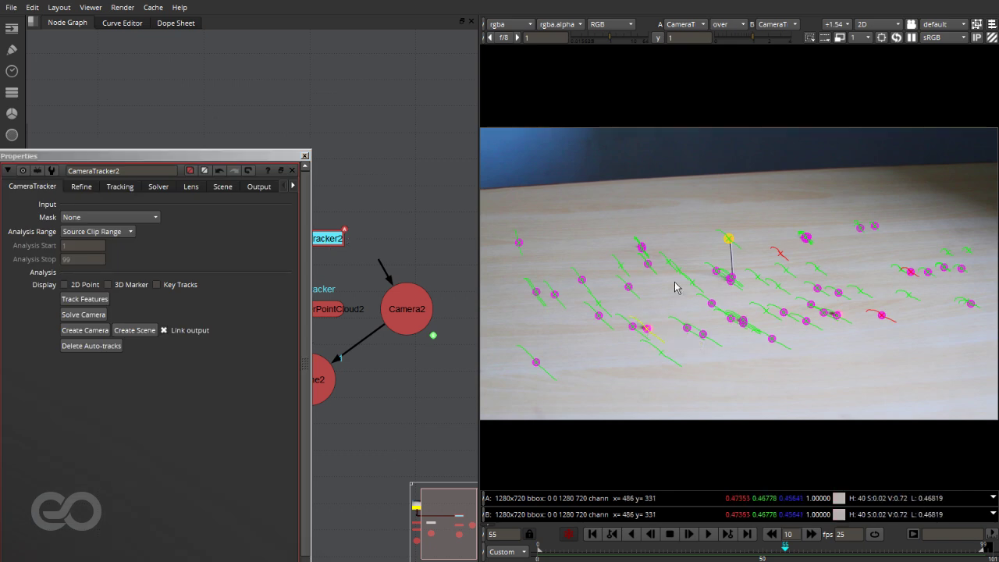
Set the ground plane's X axis in CameraTracker2 from the far and near pin tracks on the table's left side
{"action": "mouse_move", "coordinate": [642, 248]}
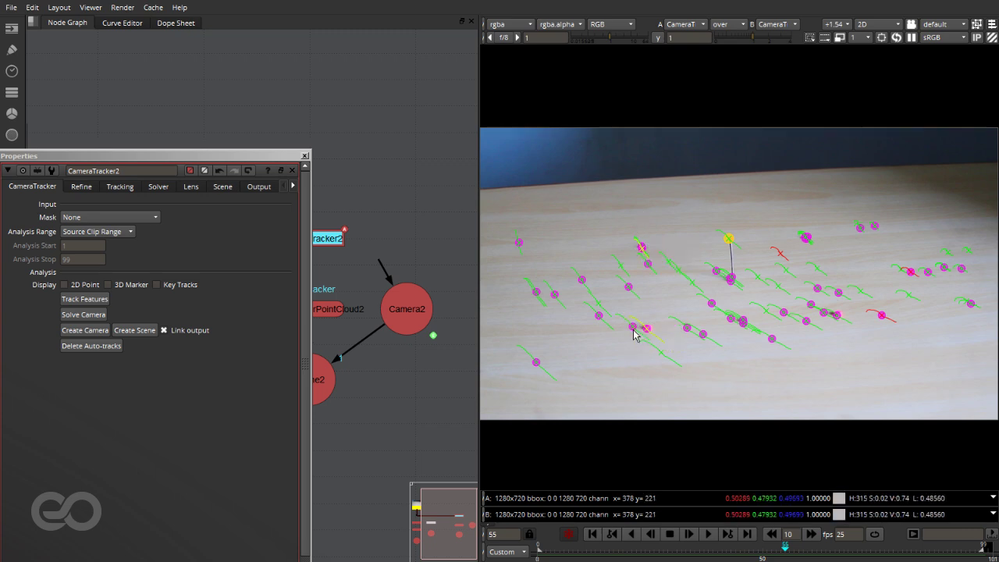
{"action": "right_click", "coordinate": [643, 249]}
{"action": "mouse_move", "coordinate": [660, 256]}
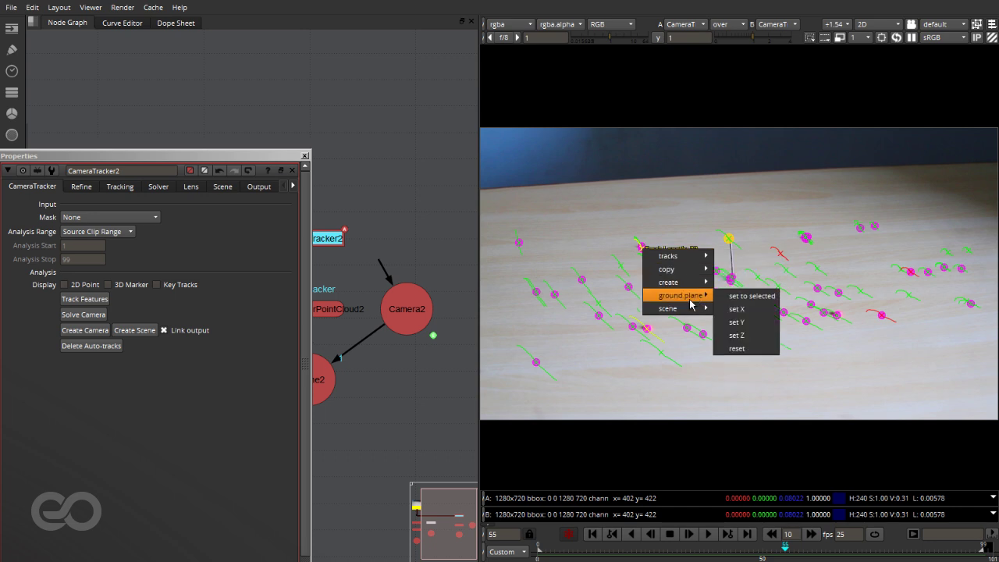
{"action": "mouse_move", "coordinate": [684, 312]}
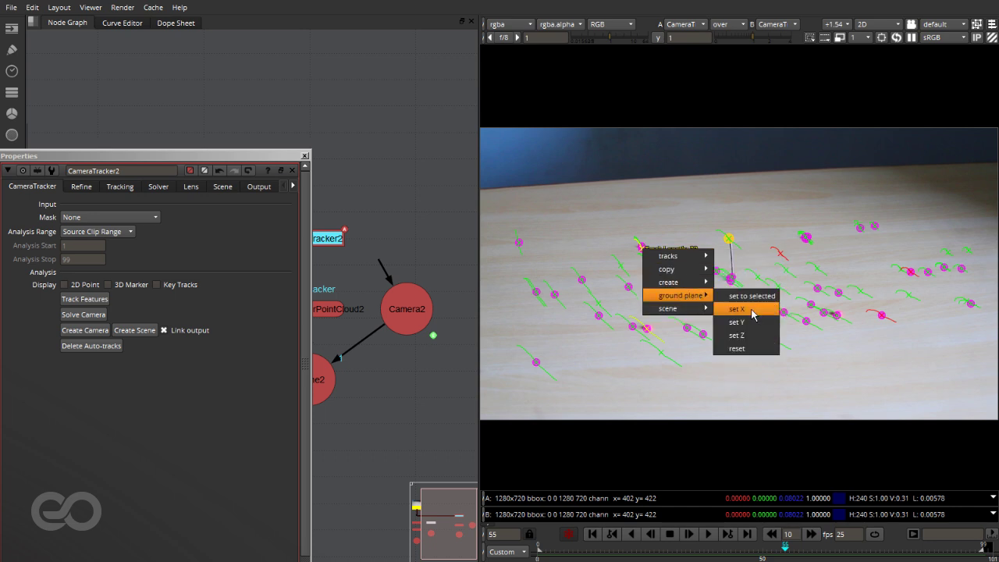
{"action": "left_click", "coordinate": [754, 315]}
Show Scene2 over the footage again, review CameraTracker2's Lens distortion settings and close its properties
{"action": "left_click", "coordinate": [697, 25]}
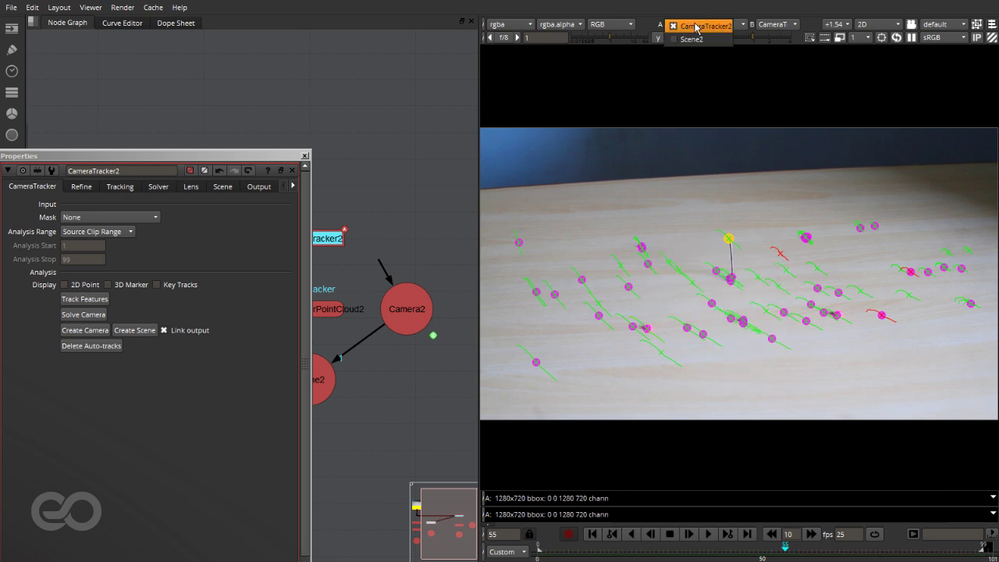
{"action": "left_click", "coordinate": [691, 39]}
{"action": "left_click", "coordinate": [760, 193]}
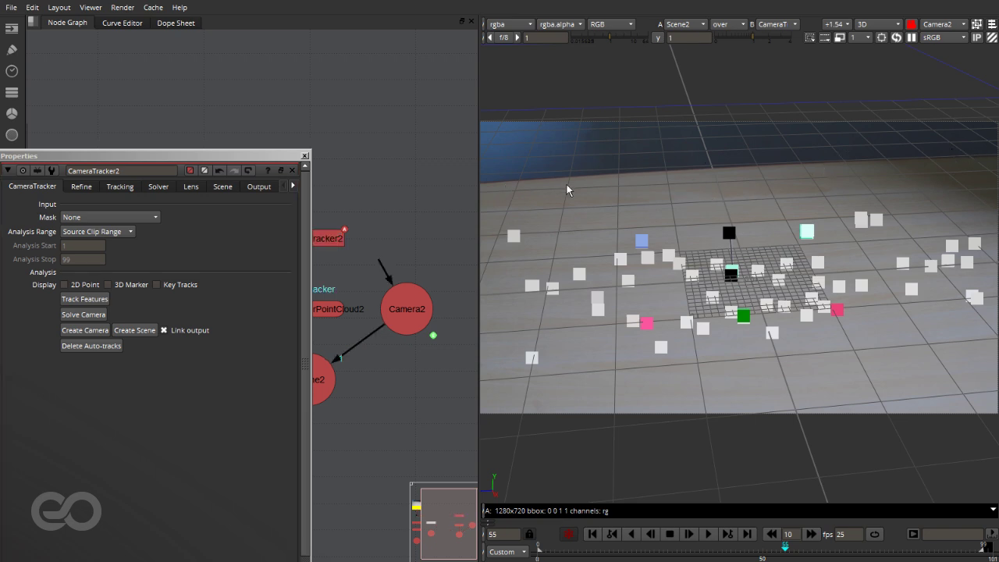
{"action": "left_click", "coordinate": [190, 187]}
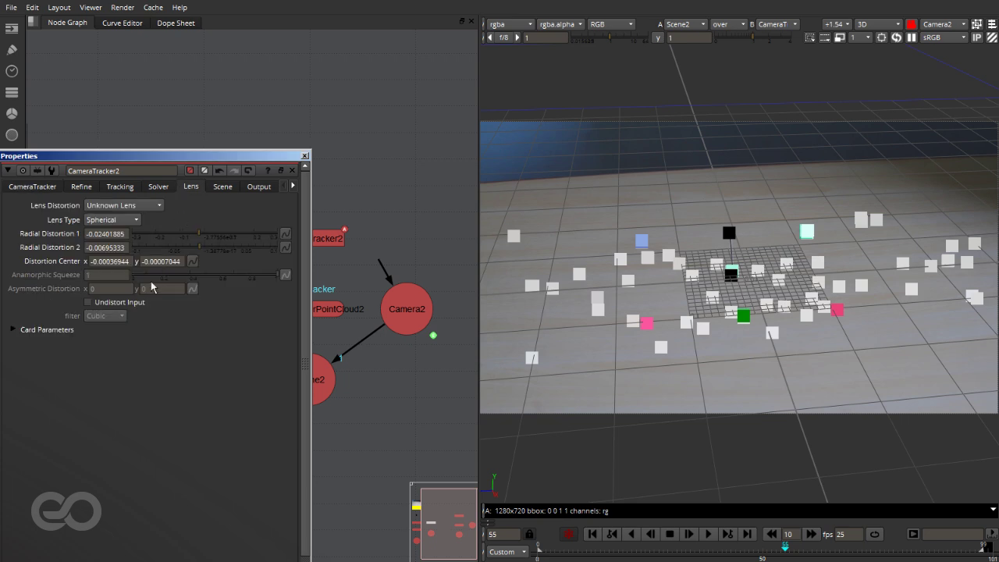
{"action": "left_click", "coordinate": [297, 275]}
{"action": "left_click", "coordinate": [305, 155]}
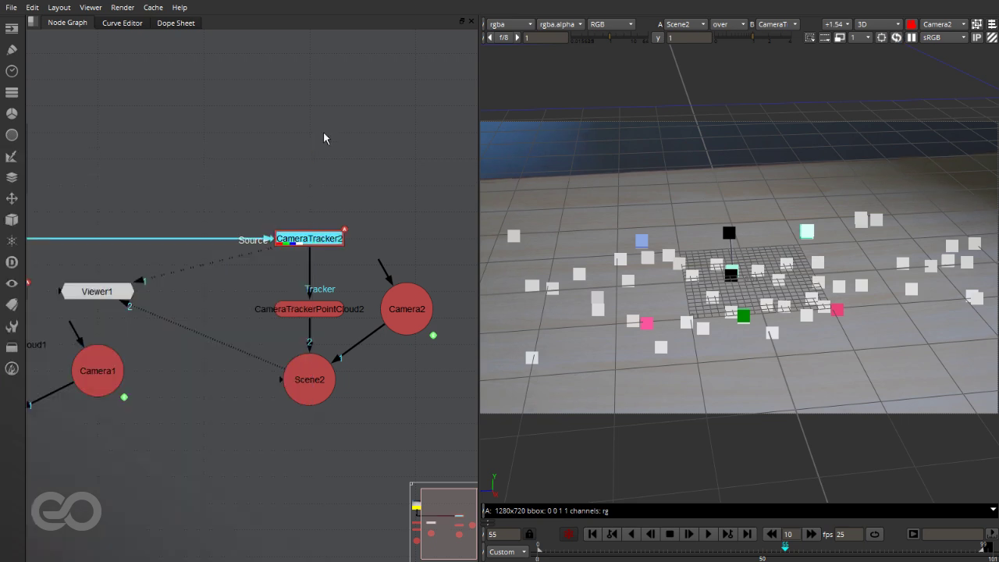
Play the Scene2 overlay from the first frame in an enlarged viewer, stop at frame 41 and restore the viewer size
{"action": "left_click_drag", "start_coordinate": [480, 228], "coordinate": [115, 250]}
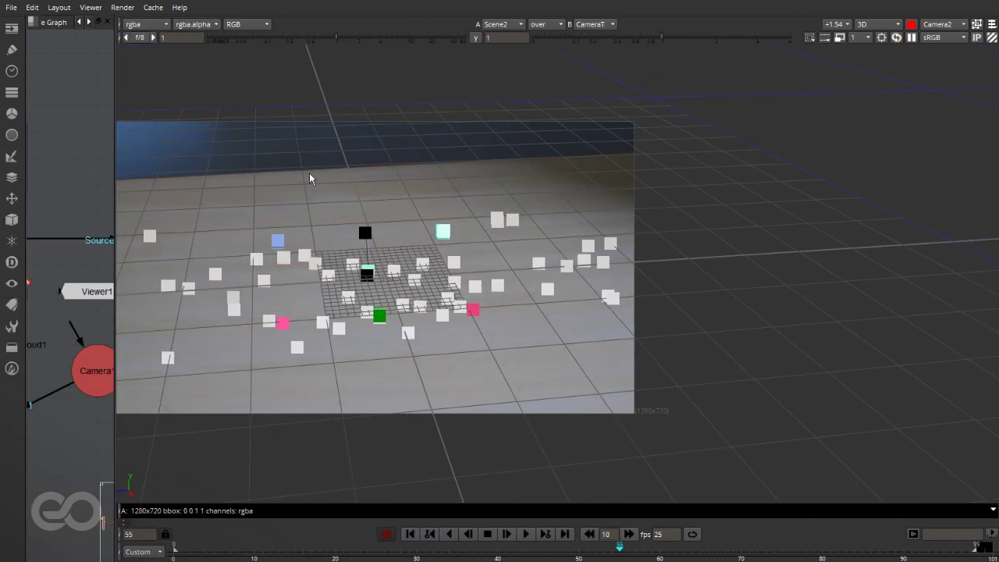
{"action": "middle_click_drag", "start_coordinate": [389, 187], "coordinate": [598, 193]}
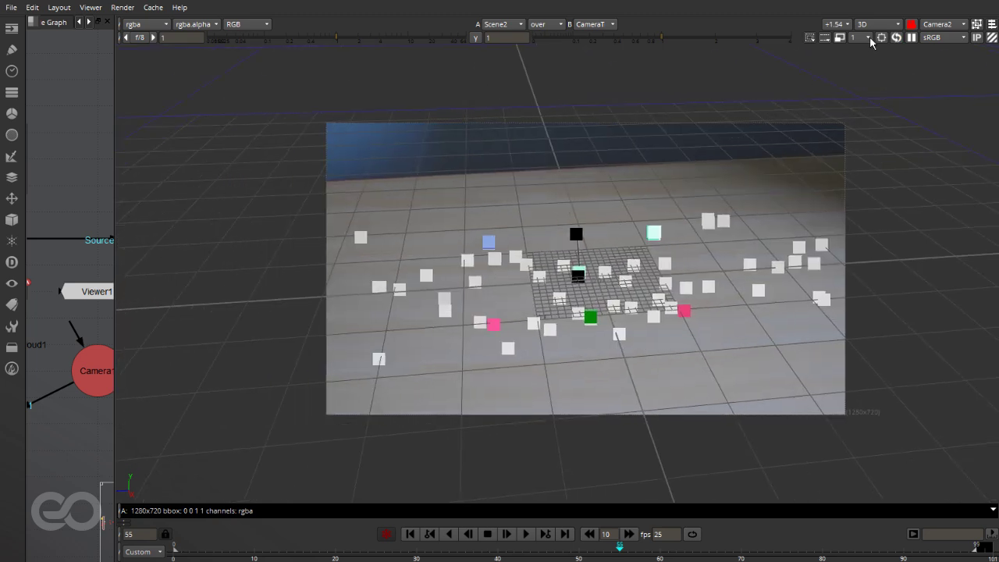
{"action": "scroll", "coordinate": [659, 220], "scroll_direction": "up", "scroll_amount": 3}
{"action": "left_click", "coordinate": [410, 534]}
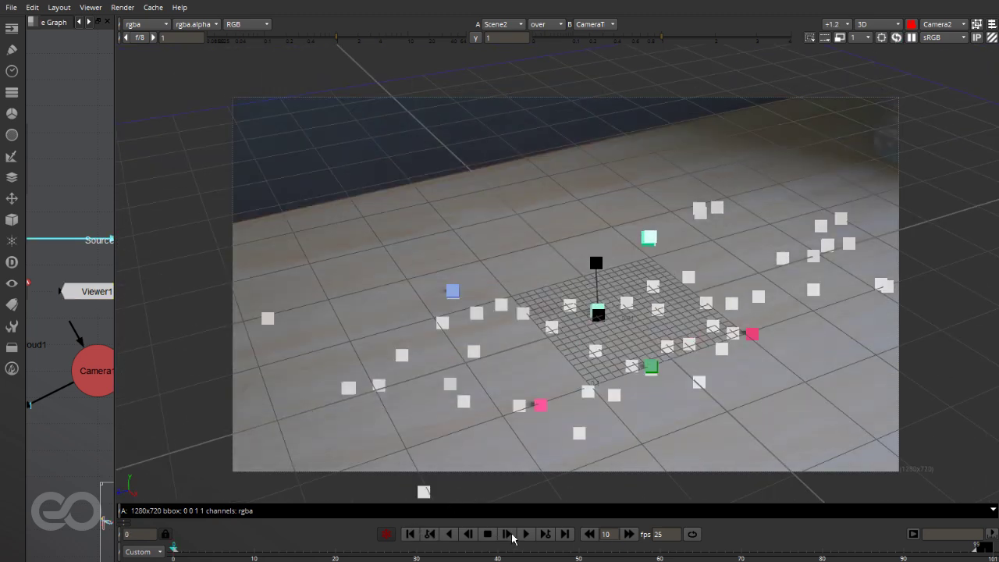
{"action": "left_click", "coordinate": [525, 534]}
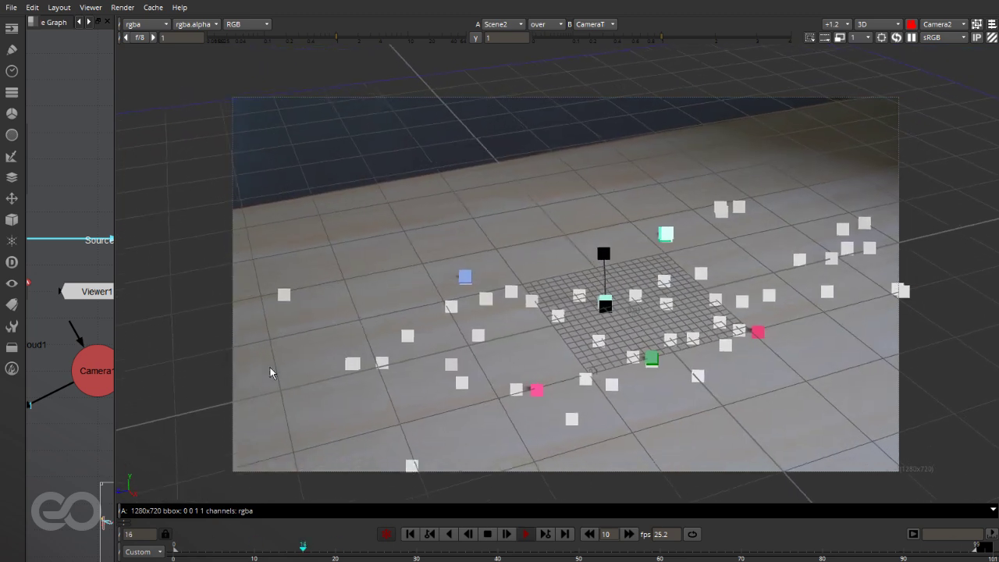
{"action": "left_click", "coordinate": [488, 534]}
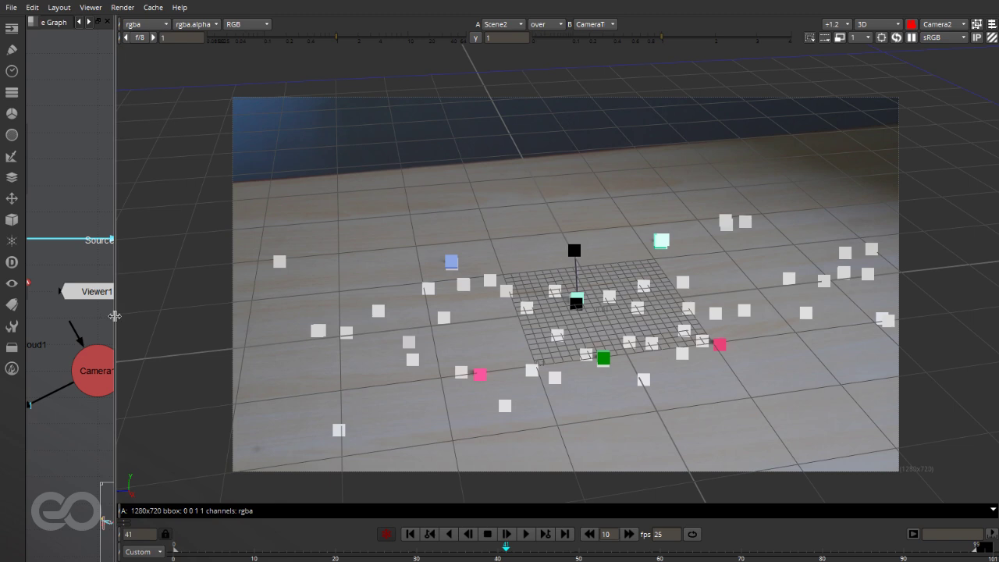
{"action": "left_click_drag", "start_coordinate": [111, 322], "coordinate": [375, 314]}
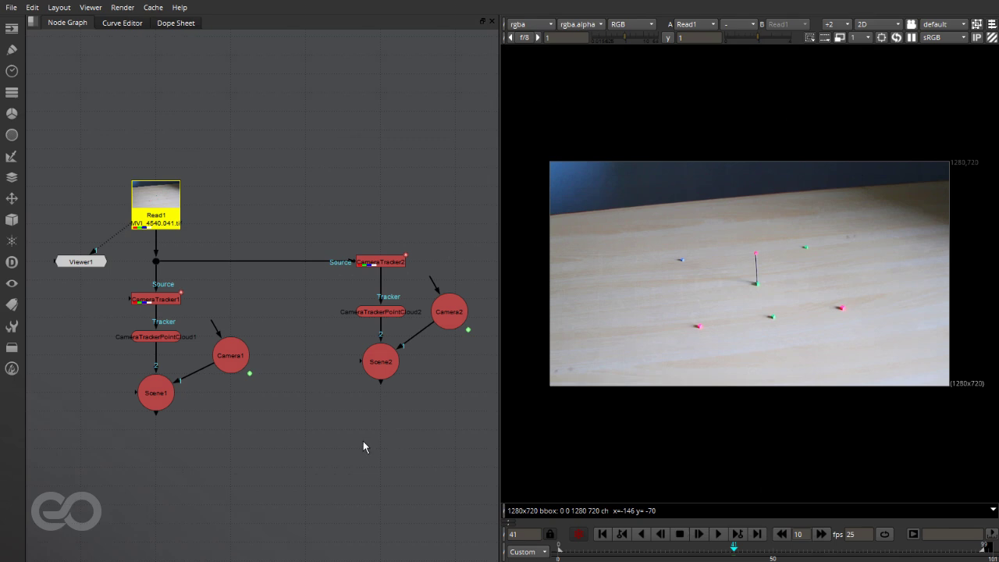
Insert a Dot in the link feeding CameraTracker2 and arrange the second tracker's nodes beneath it, level with the first branch
{"action": "scroll", "coordinate": [281, 324], "scroll_direction": "down", "scroll_amount": 3}
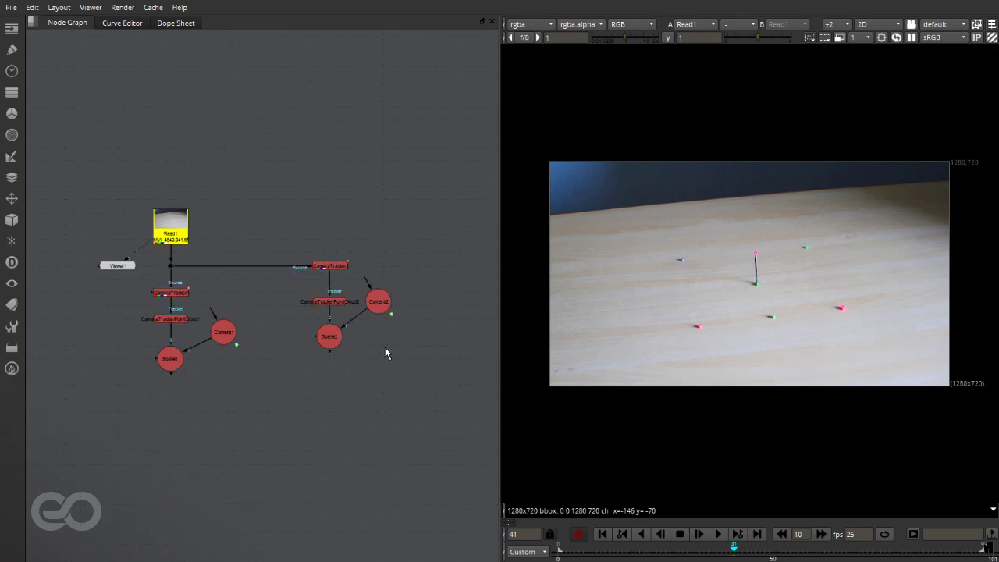
{"action": "left_click_drag", "start_coordinate": [248, 267], "coordinate": [334, 254]}
{"action": "left_click_drag", "start_coordinate": [267, 218], "coordinate": [492, 422]}
{"action": "left_click_drag", "start_coordinate": [327, 271], "coordinate": [316, 292]}
{"action": "left_click", "coordinate": [442, 294]}
{"action": "left_click", "coordinate": [423, 284]}
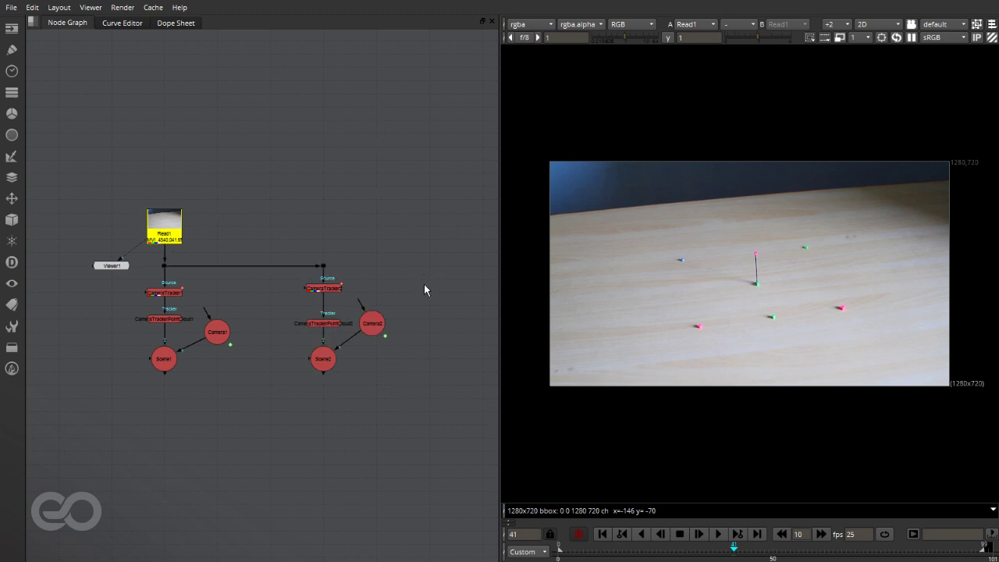
Add a third CameraTracker node fed from the source line through a new Dot, and align it level with CameraTracker2
{"action": "scroll", "coordinate": [425, 285], "scroll_direction": "up", "scroll_amount": 5}
{"action": "key", "text": "Tab"}
{"action": "key", "text": "Return"}
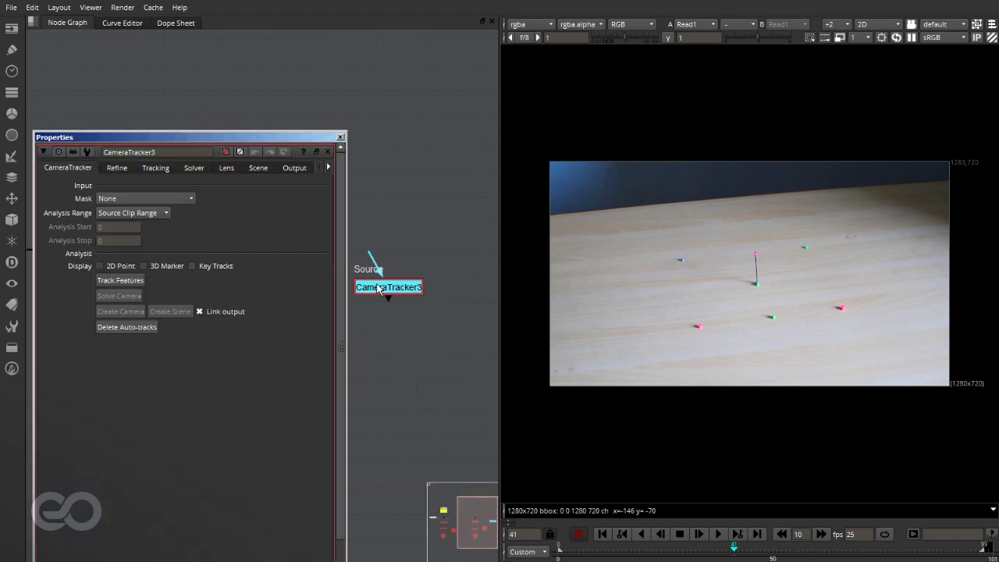
{"action": "left_click_drag", "start_coordinate": [253, 138], "coordinate": [750, 108]}
{"action": "left_click_drag", "start_coordinate": [369, 252], "coordinate": [203, 250]}
{"action": "left_click_drag", "start_coordinate": [280, 264], "coordinate": [414, 248], "text": "ctrl"}
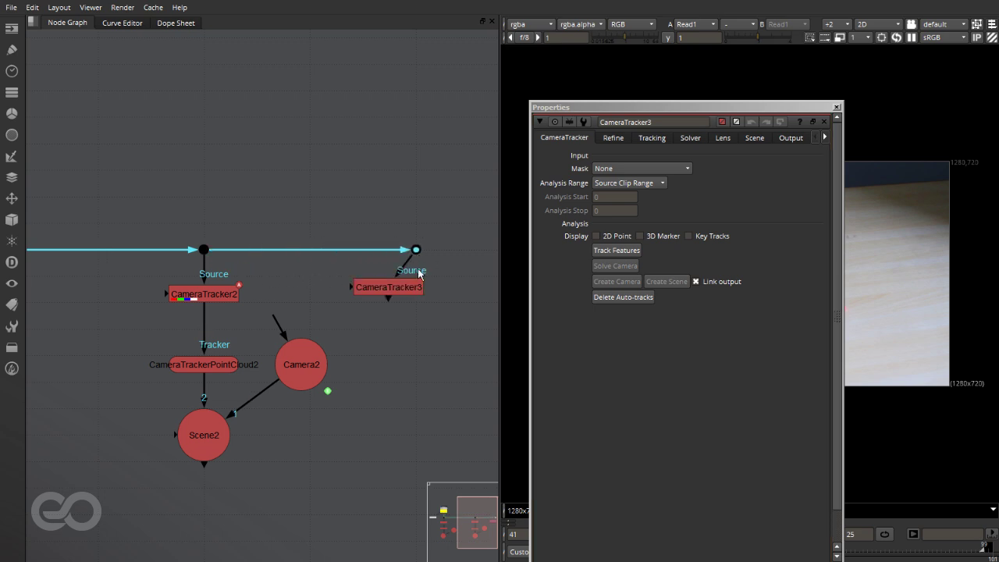
{"action": "left_click_drag", "start_coordinate": [393, 287], "coordinate": [423, 290]}
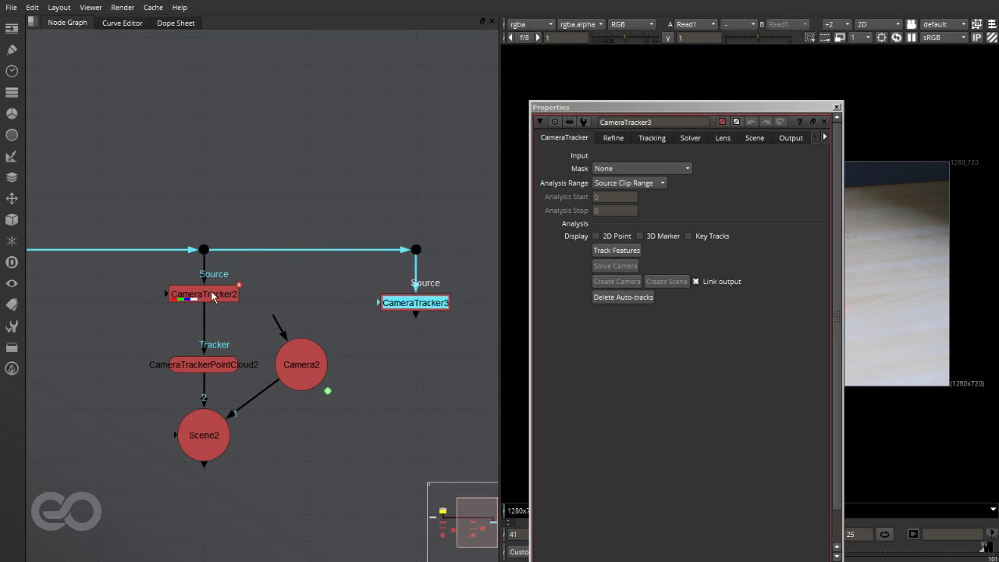
{"action": "left_click_drag", "start_coordinate": [211, 296], "coordinate": [213, 306]}
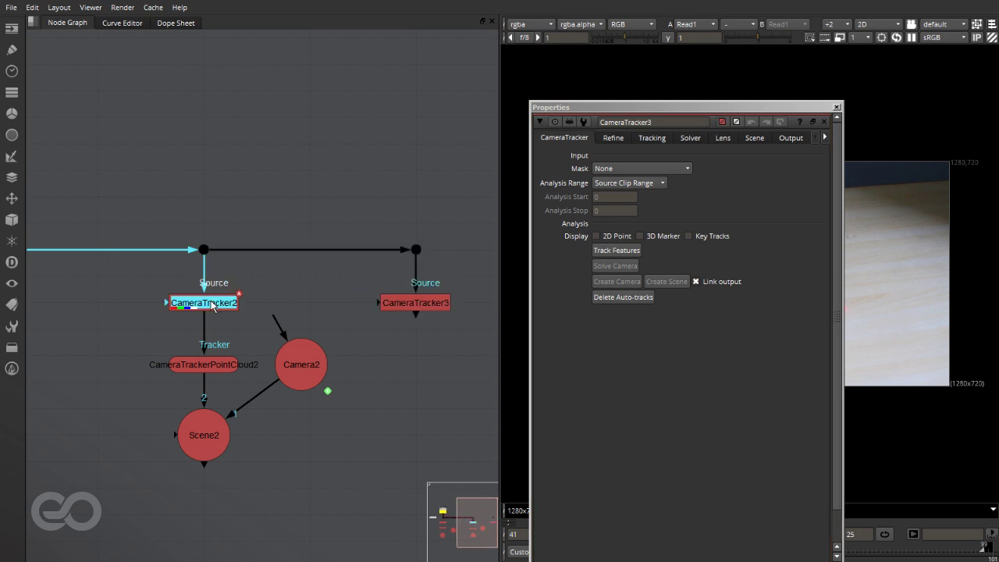
Show CameraTracker3's Tracking settings and move the node with its Dot farther away from the CameraTracker2 branch
{"action": "left_click", "coordinate": [652, 138]}
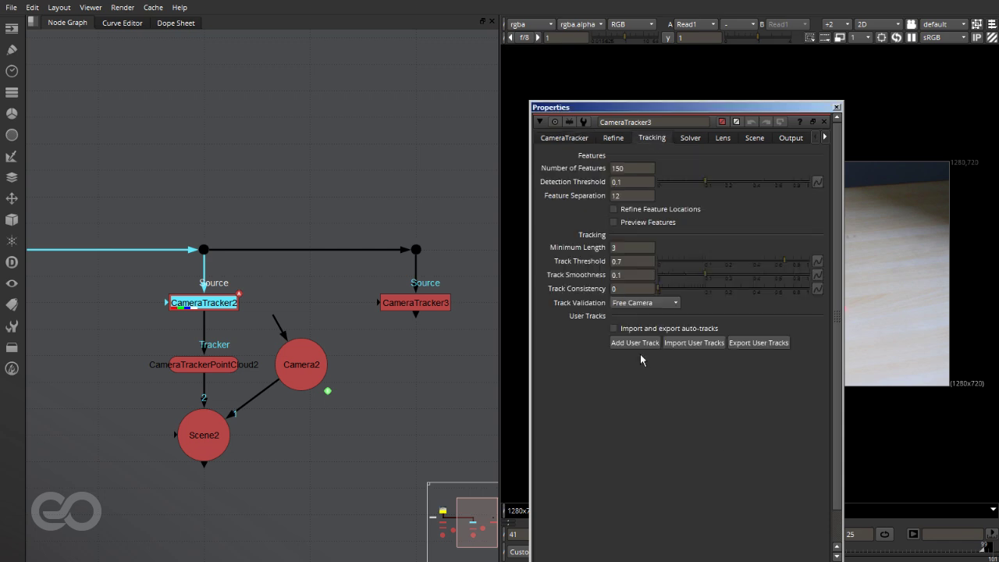
{"action": "scroll", "coordinate": [401, 229], "scroll_direction": "down", "scroll_amount": 5}
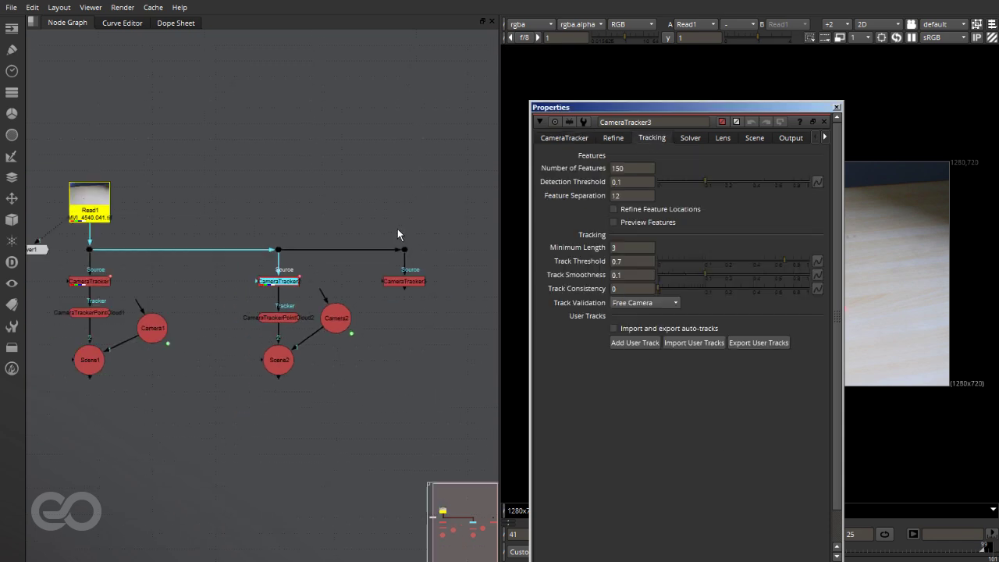
{"action": "left_click_drag", "start_coordinate": [382, 224], "coordinate": [442, 282]}
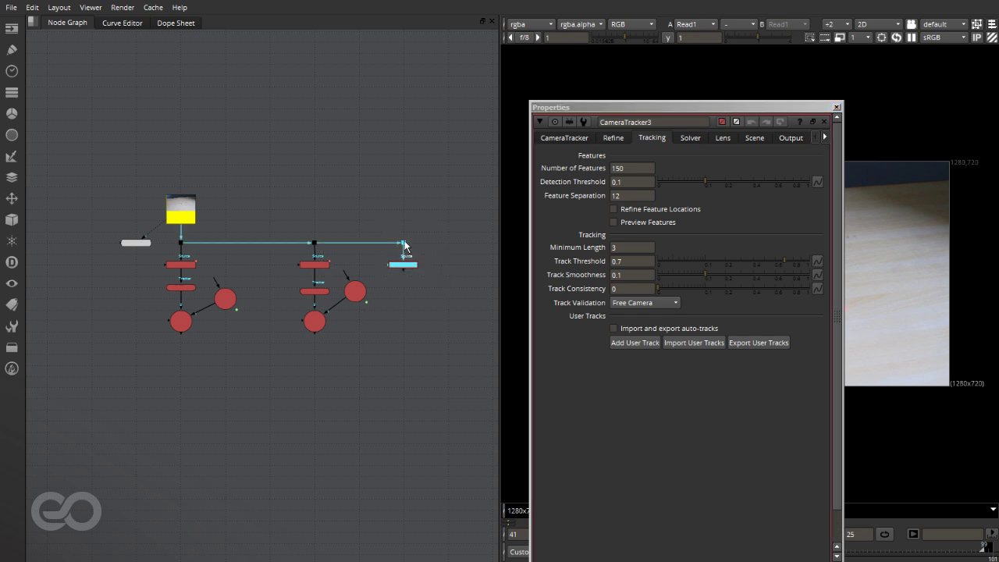
{"action": "left_click", "coordinate": [474, 347]}
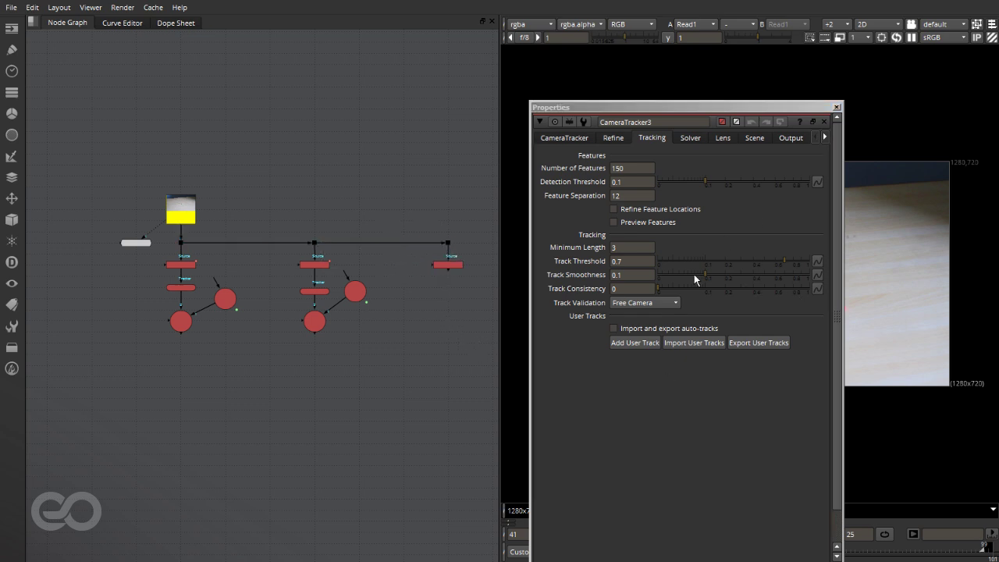
Examine the user track add, import and export options of CameraTracker3 beside the node graph, and close its properties
{"action": "left_click_drag", "start_coordinate": [553, 63], "coordinate": [541, 64]}
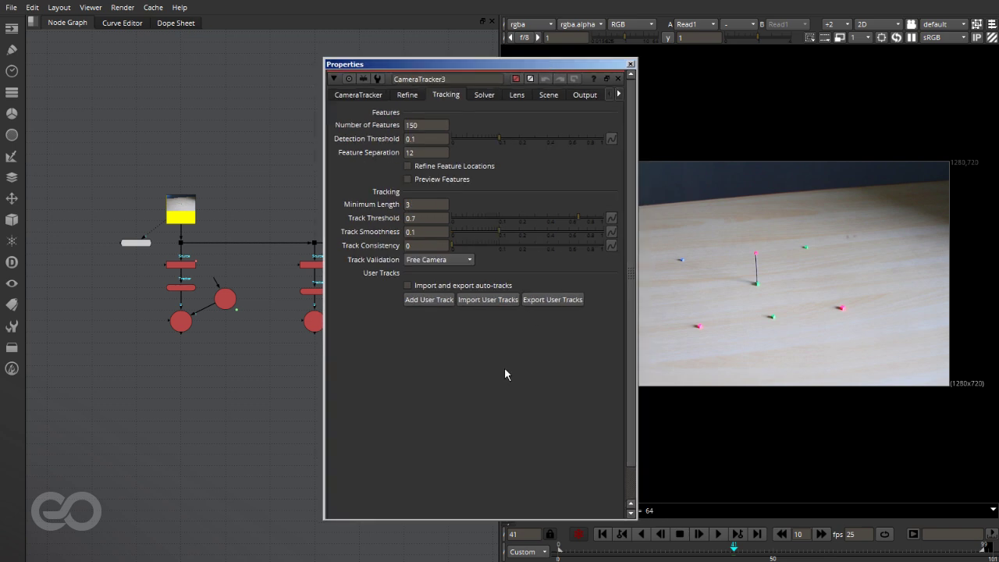
{"action": "scroll", "coordinate": [68, 247], "scroll_direction": "down", "scroll_amount": 5}
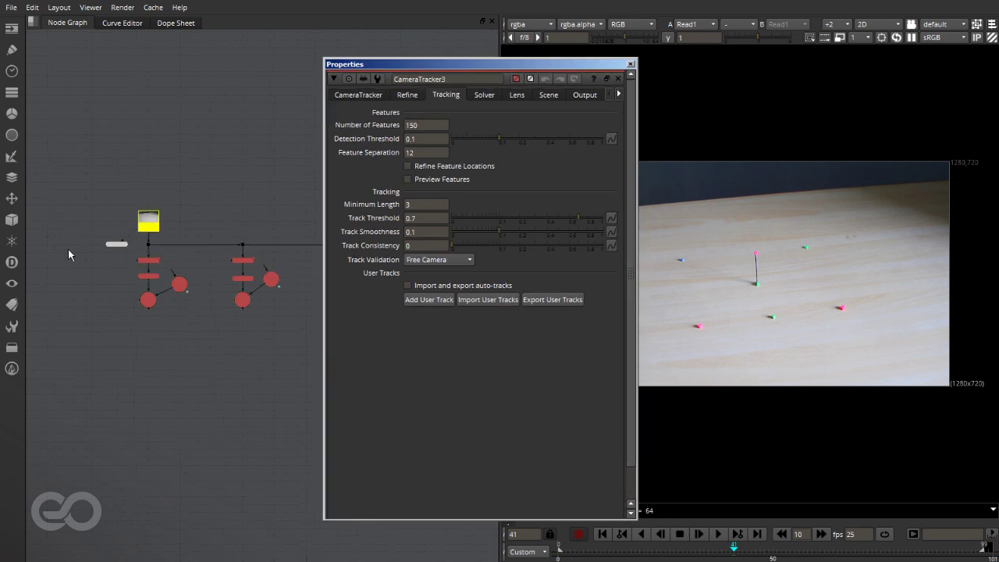
{"action": "scroll", "coordinate": [168, 242], "scroll_direction": "up", "scroll_amount": 6}
{"action": "scroll", "coordinate": [262, 290], "scroll_direction": "up", "scroll_amount": 2}
{"action": "scroll", "coordinate": [167, 285], "scroll_direction": "down", "scroll_amount": 2}
{"action": "scroll", "coordinate": [269, 288], "scroll_direction": "up", "scroll_amount": 1}
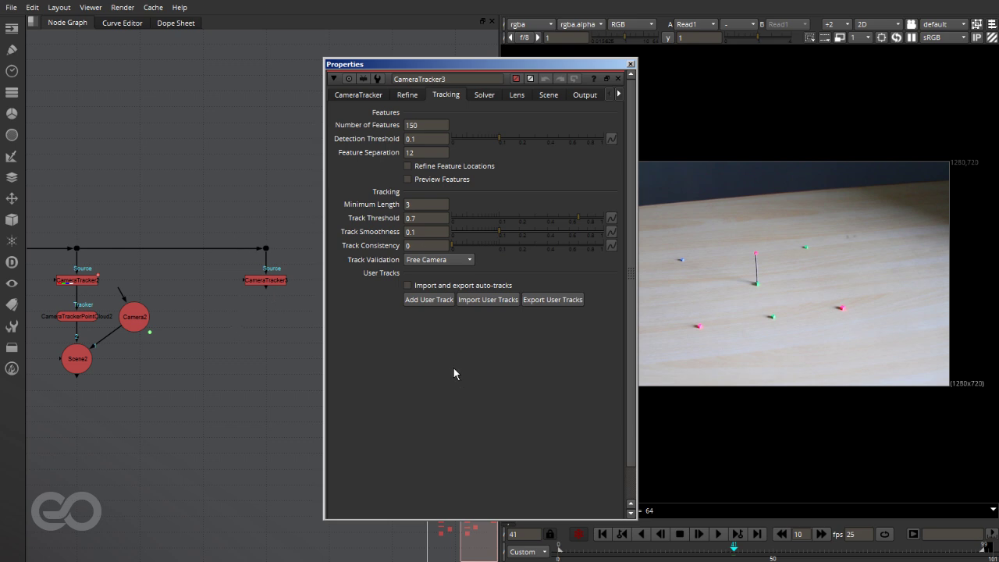
{"action": "left_click", "coordinate": [552, 277]}
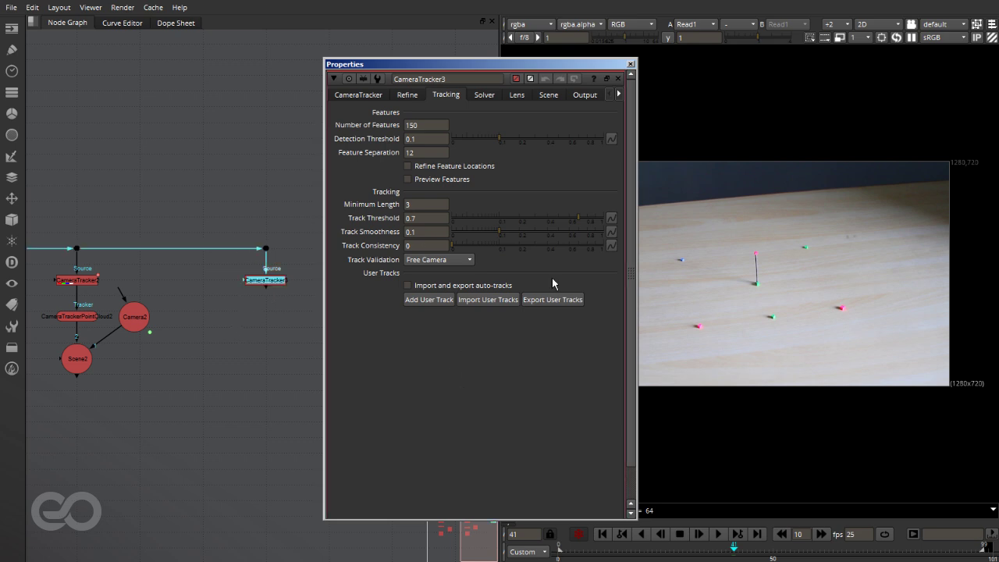
{"action": "left_click", "coordinate": [631, 67]}
Add a 2D Tracker node and place it between the CameraTracker2 branch and CameraTracker3, just below the source line
{"action": "left_click", "coordinate": [338, 353]}
{"action": "scroll", "coordinate": [361, 303], "scroll_direction": "down", "scroll_amount": 3}
{"action": "scroll", "coordinate": [394, 332], "scroll_direction": "up", "scroll_amount": 2}
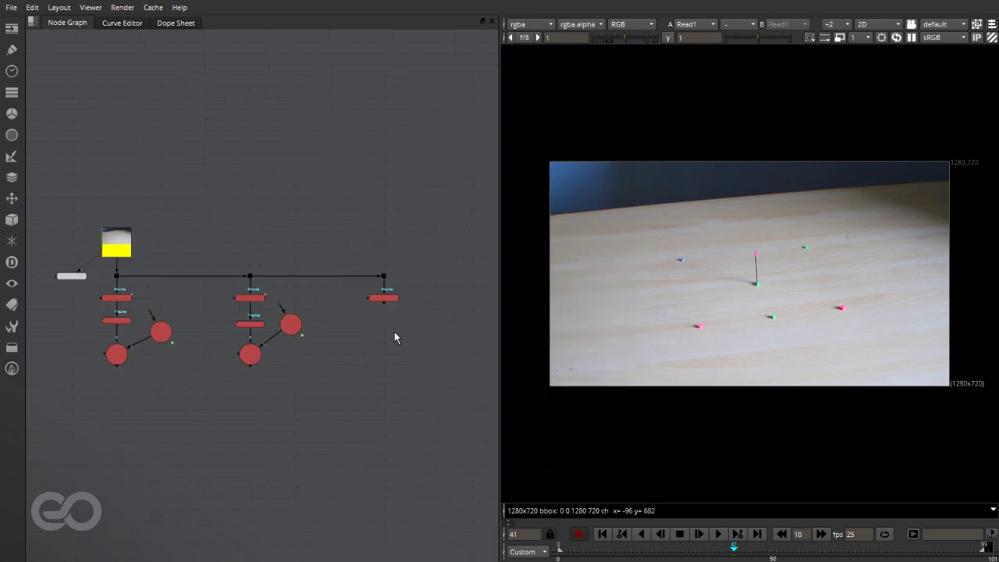
{"action": "key", "text": "Tab"}
{"action": "type", "text": "tracker"}
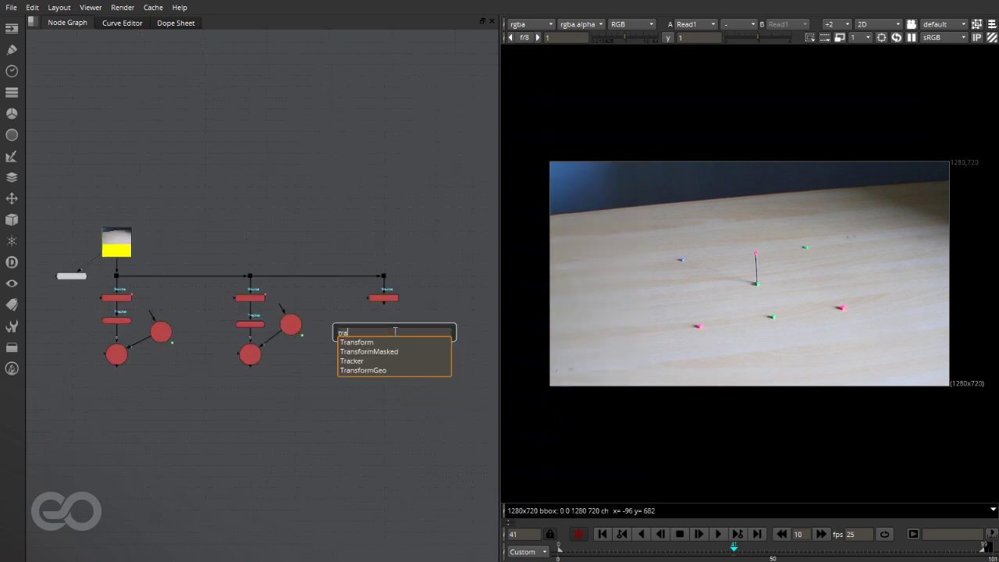
{"action": "key", "text": "Return"}
{"action": "left_click_drag", "start_coordinate": [333, 241], "coordinate": [790, 121]}
{"action": "left_click_drag", "start_coordinate": [406, 331], "coordinate": [350, 306]}
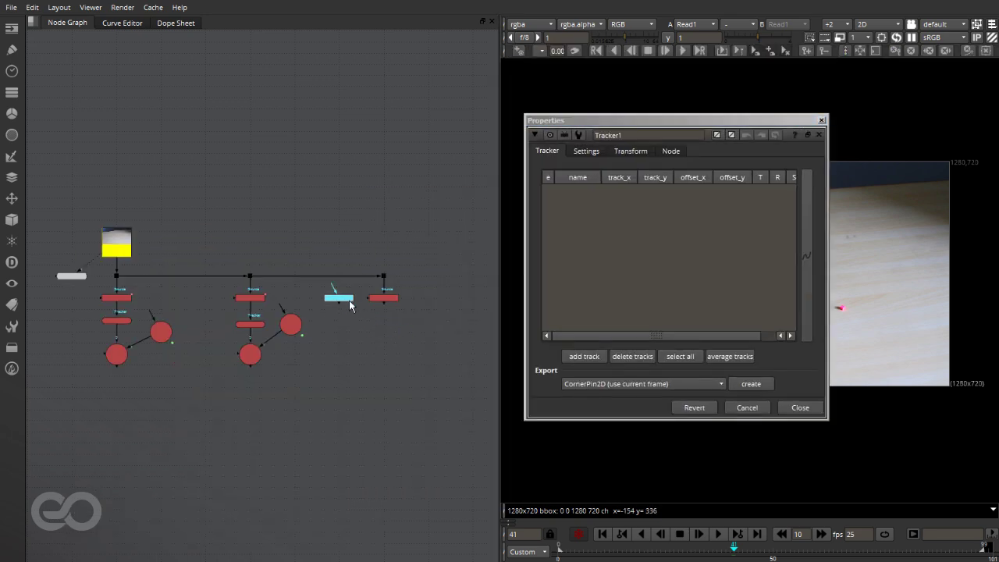
Connect Tracker1 to the source line through a new Dot and display it in an unobstructed viewer
{"action": "left_click_drag", "start_coordinate": [317, 276], "coordinate": [336, 278], "text": "ctrl"}
{"action": "key", "text": "1"}
{"action": "left_click_drag", "start_coordinate": [715, 123], "coordinate": [289, 114]}
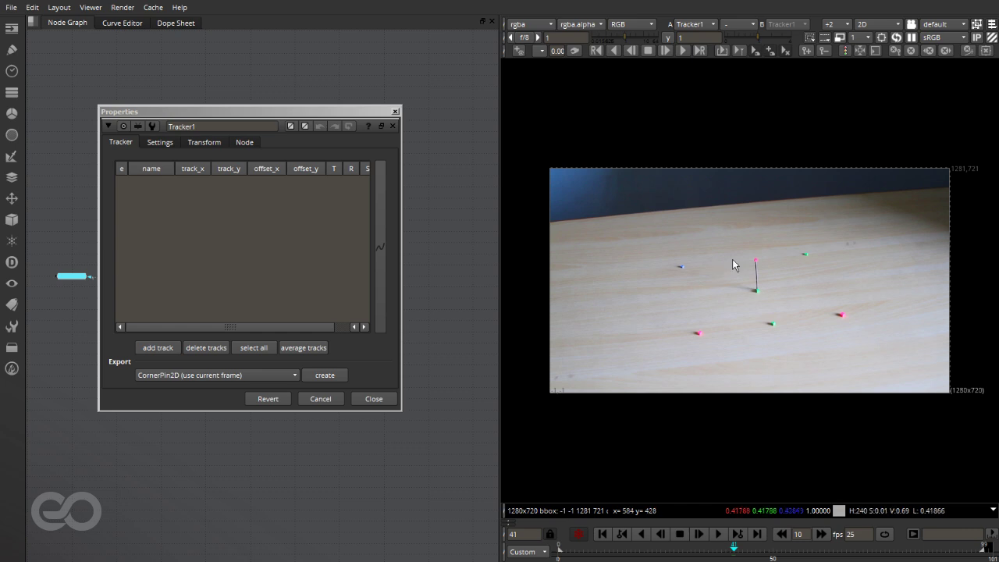
Add a track to Tracker1, centre it on the upright pin's pink head at about x 659, y 425, and enlarge its zoom window
{"action": "left_click", "coordinate": [158, 348]}
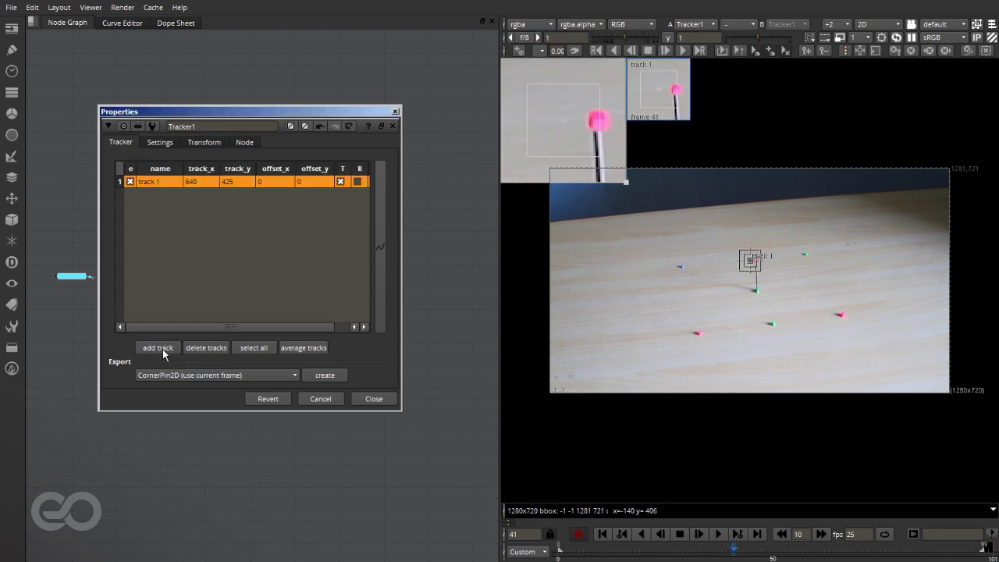
{"action": "scroll", "coordinate": [752, 257], "scroll_direction": "up", "scroll_amount": 5}
{"action": "left_click_drag", "start_coordinate": [758, 240], "coordinate": [827, 241]}
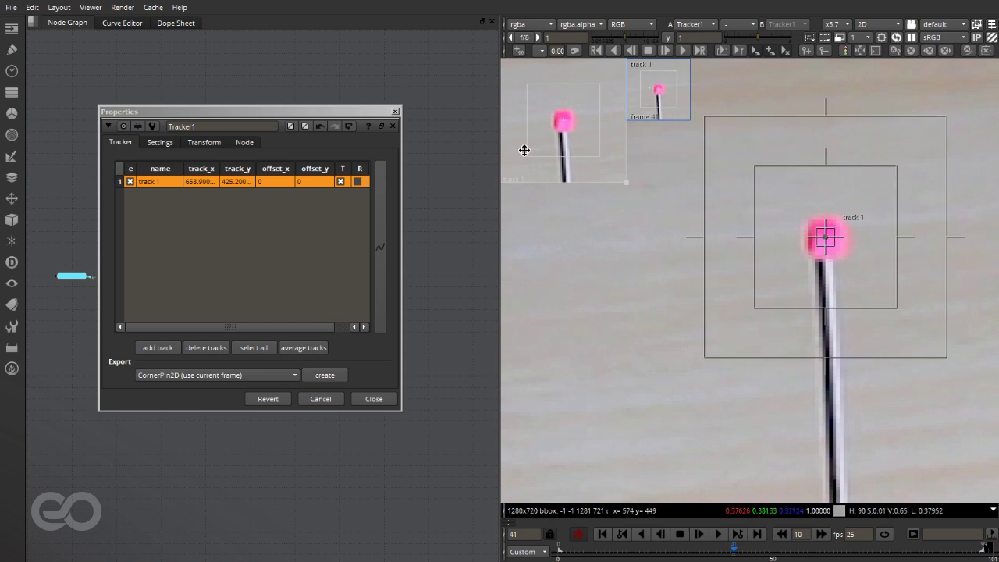
{"action": "scroll", "coordinate": [609, 146], "scroll_direction": "down", "scroll_amount": 5}
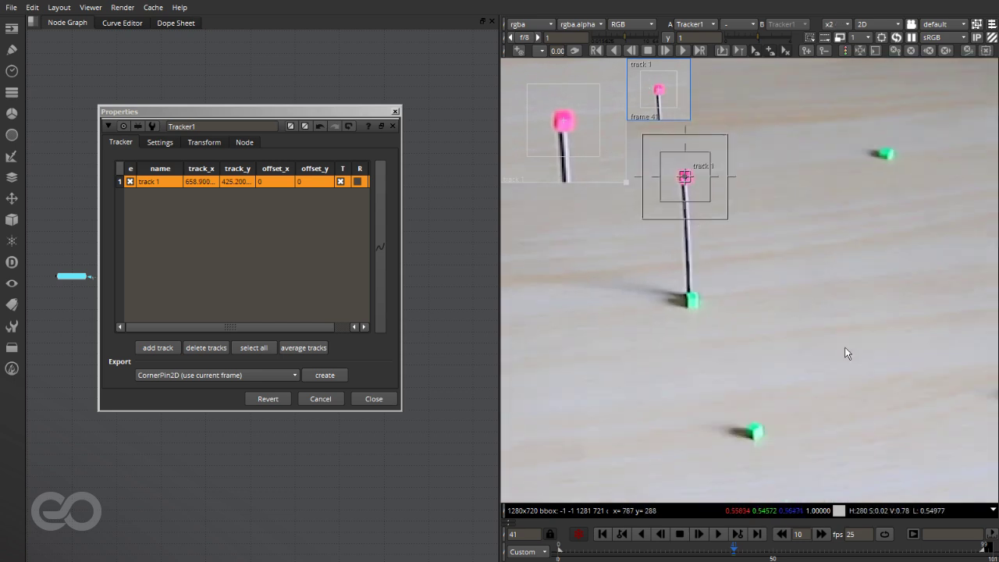
{"action": "middle_click_drag", "start_coordinate": [848, 353], "coordinate": [931, 436]}
{"action": "left_click_drag", "start_coordinate": [627, 183], "coordinate": [669, 225]}
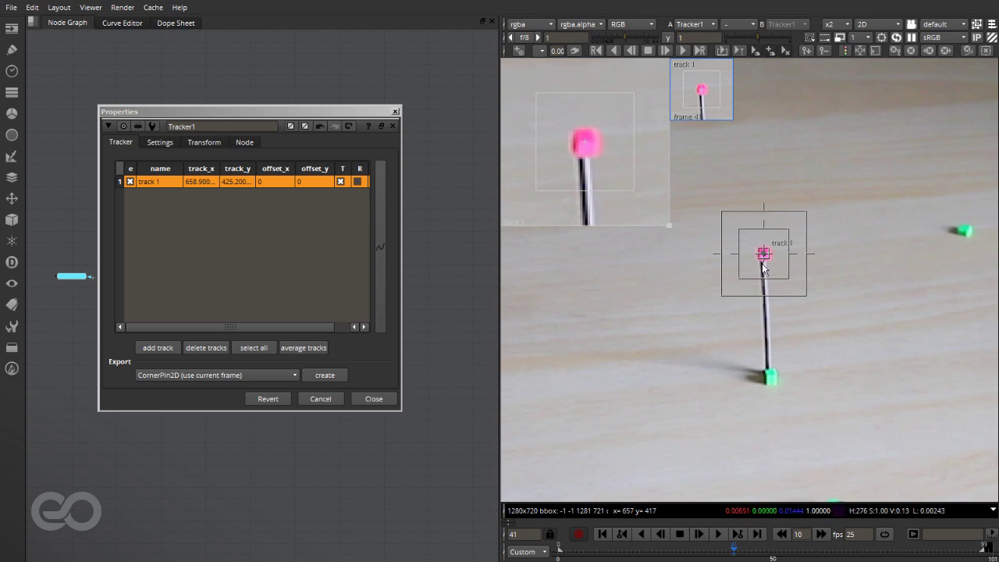
Shrink track 1's pattern and search areas so the pattern box closely frames the pin's pink head
{"action": "scroll", "coordinate": [764, 267], "scroll_direction": "down", "scroll_amount": 3}
{"action": "key", "text": "o"}
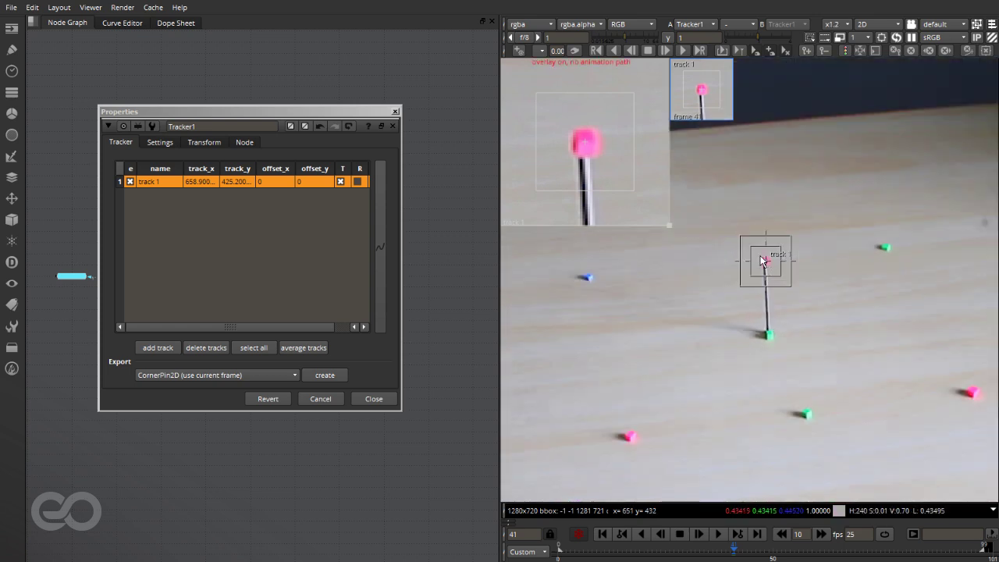
{"action": "key", "text": "o"}
{"action": "key", "text": "o"}
{"action": "scroll", "coordinate": [764, 262], "scroll_direction": "up", "scroll_amount": 5}
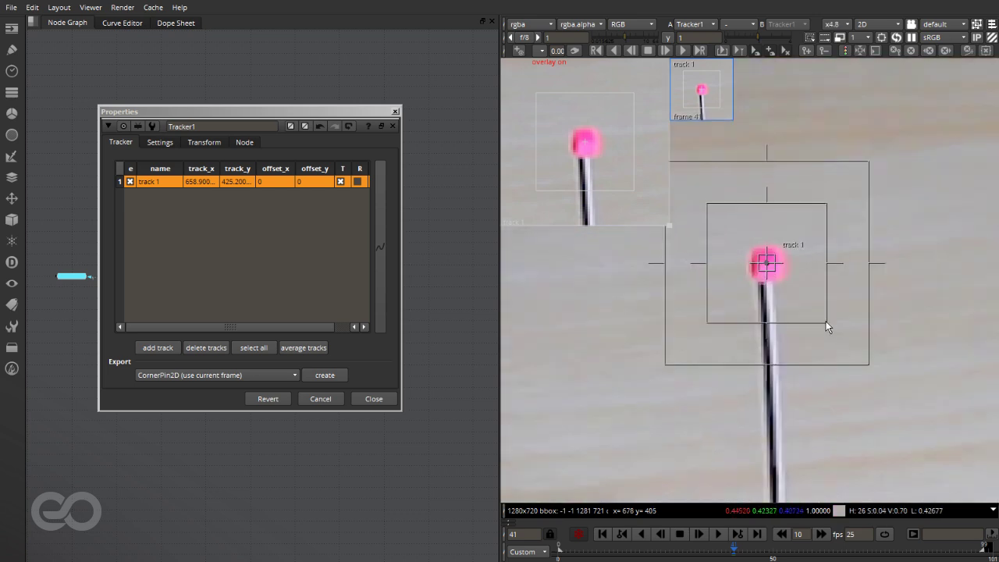
{"action": "left_click_drag", "start_coordinate": [828, 323], "coordinate": [791, 286]}
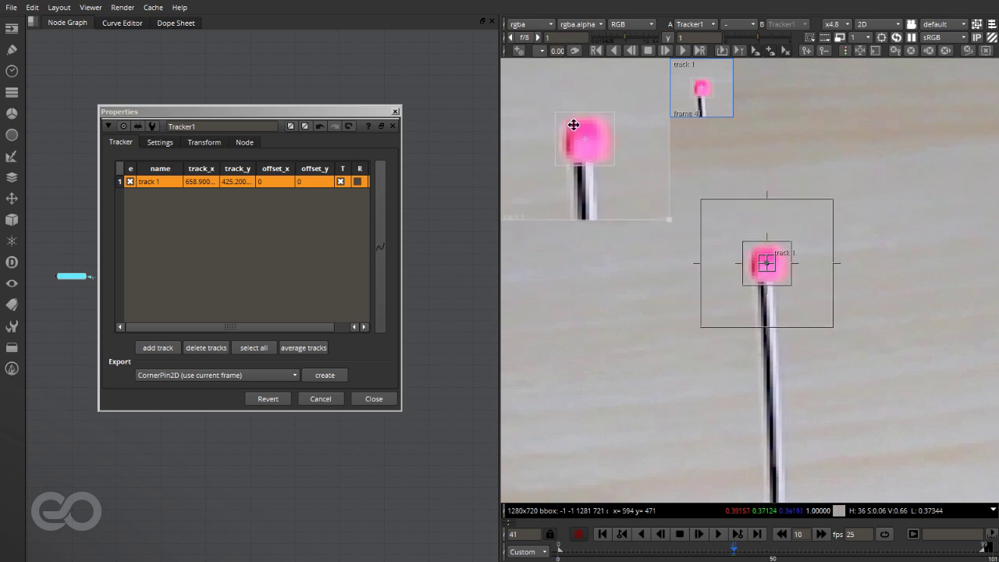
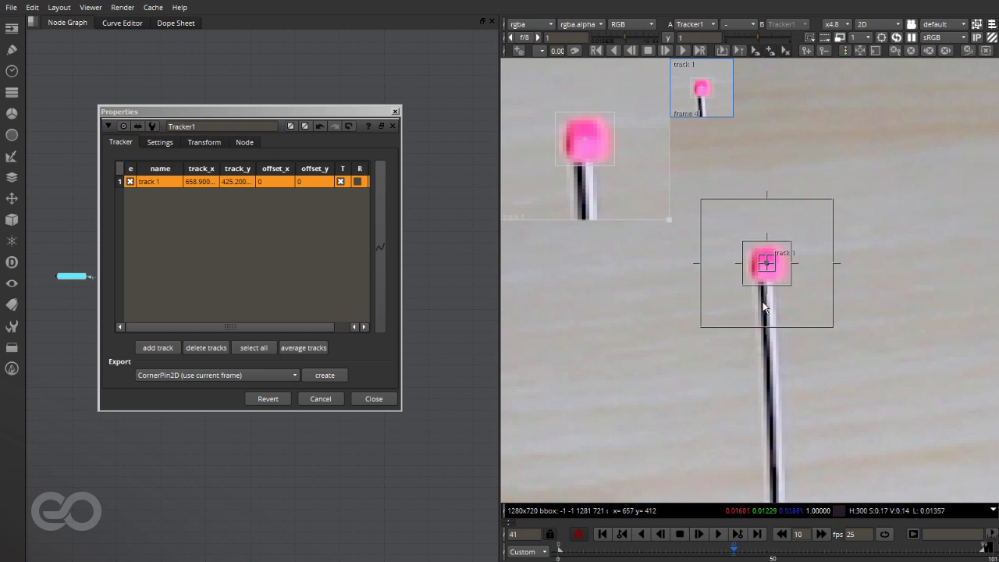
Track track 1 forward from frame 41 to the end with the viewer centred on it, return to frame 41, and track backward to frame 1
{"action": "left_click", "coordinate": [666, 50]}
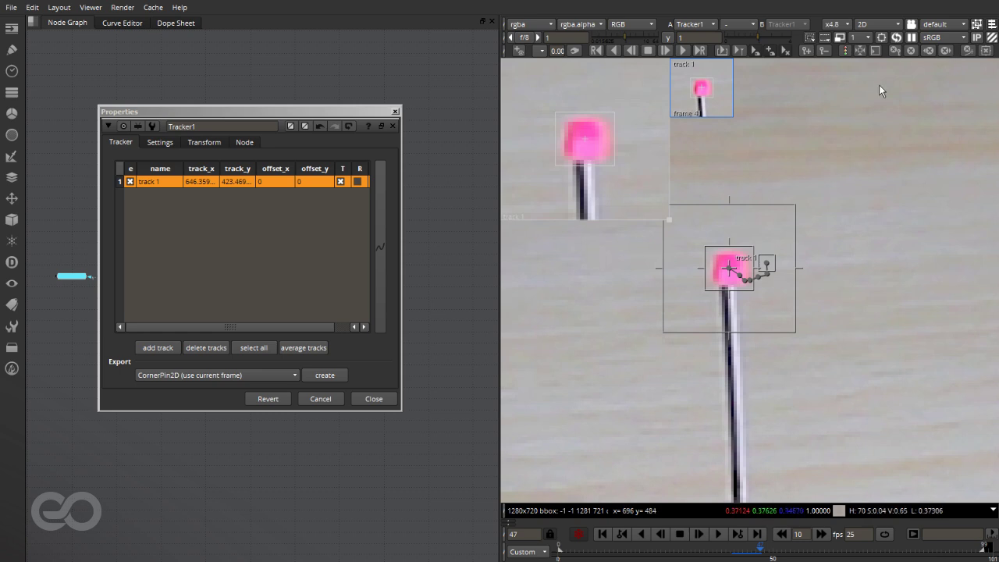
{"action": "left_click", "coordinate": [859, 50]}
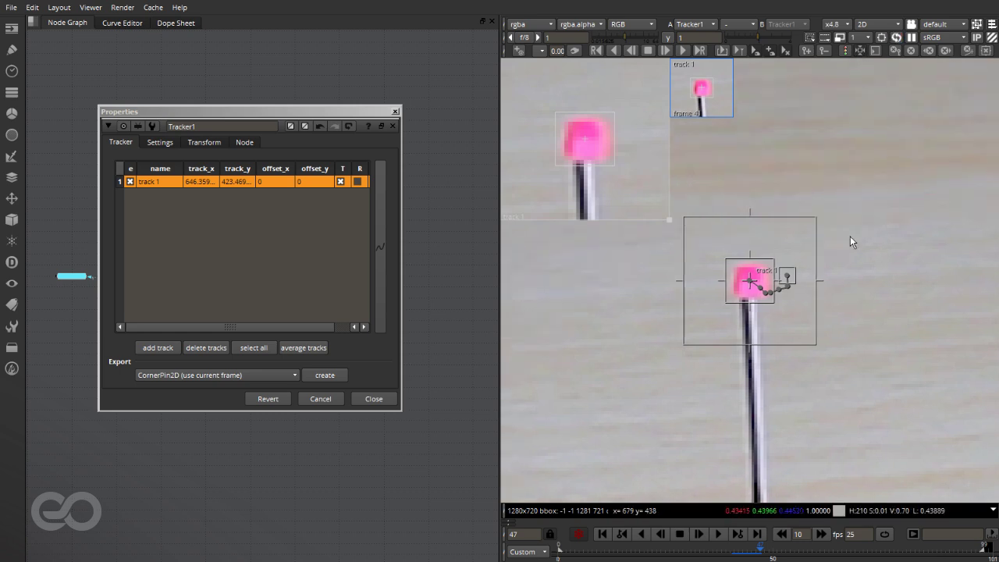
{"action": "left_click", "coordinate": [682, 52]}
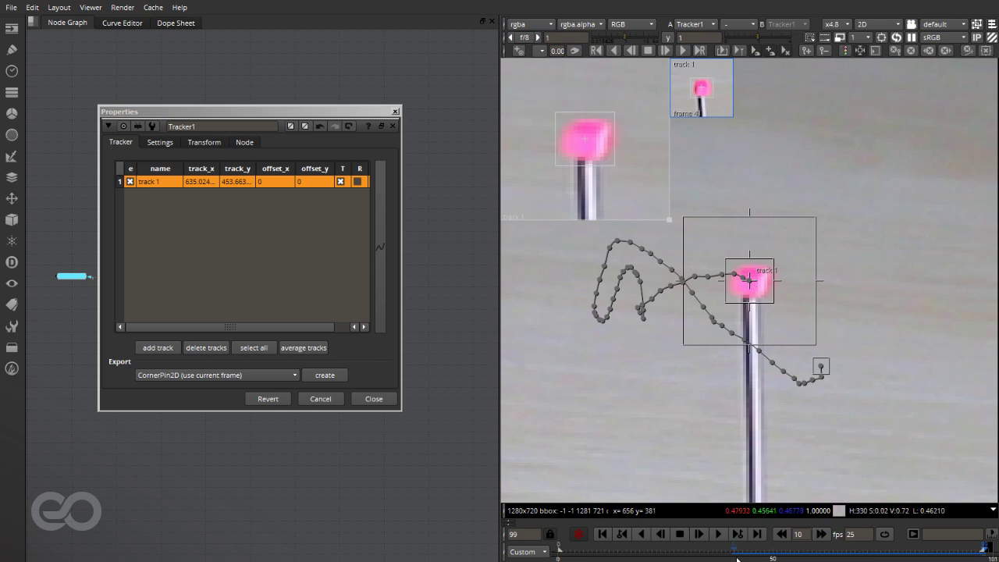
{"action": "left_click_drag", "start_coordinate": [985, 553], "coordinate": [737, 558]}
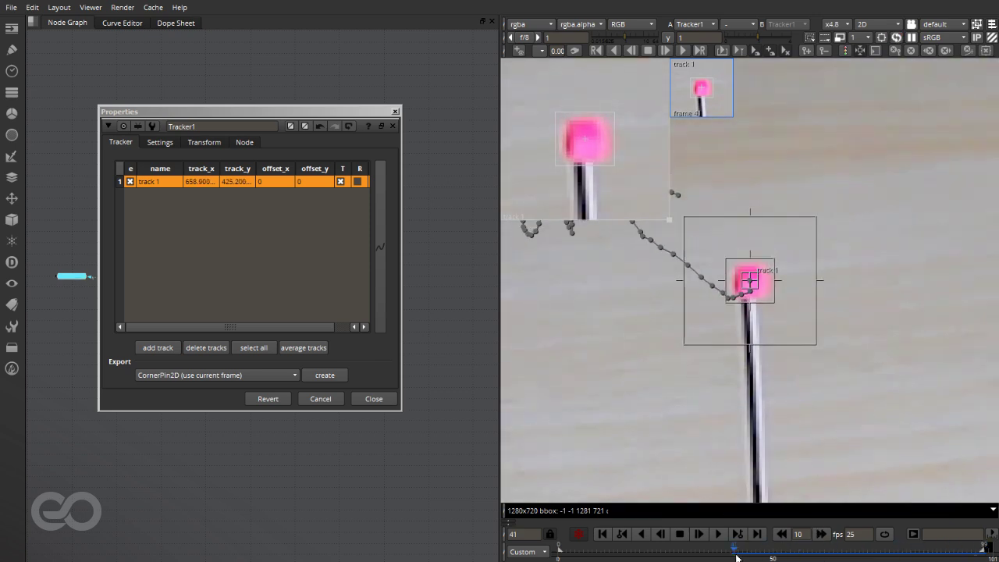
{"action": "left_click", "coordinate": [616, 50]}
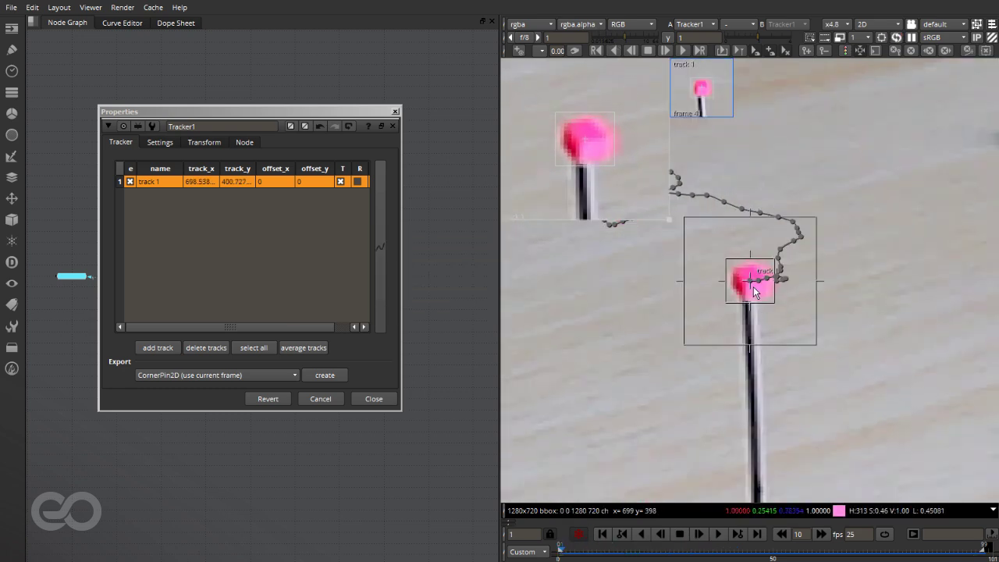
Add a second track to Tracker1 and place it on the blue marker at about x 425, y 348 on frame 1
{"action": "key", "text": "f"}
{"action": "scroll", "coordinate": [743, 340], "scroll_direction": "up", "scroll_amount": 5}
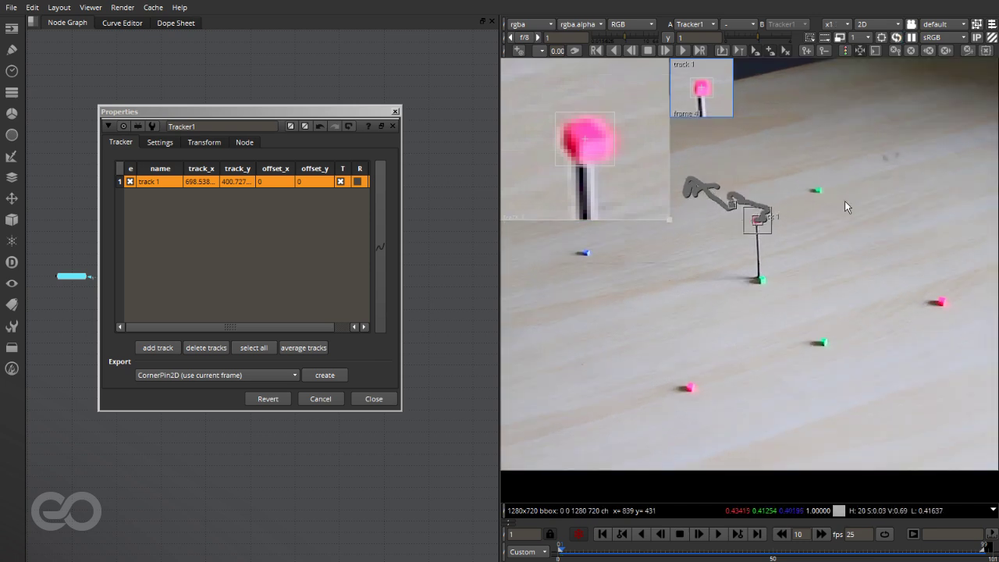
{"action": "left_click", "coordinate": [167, 353]}
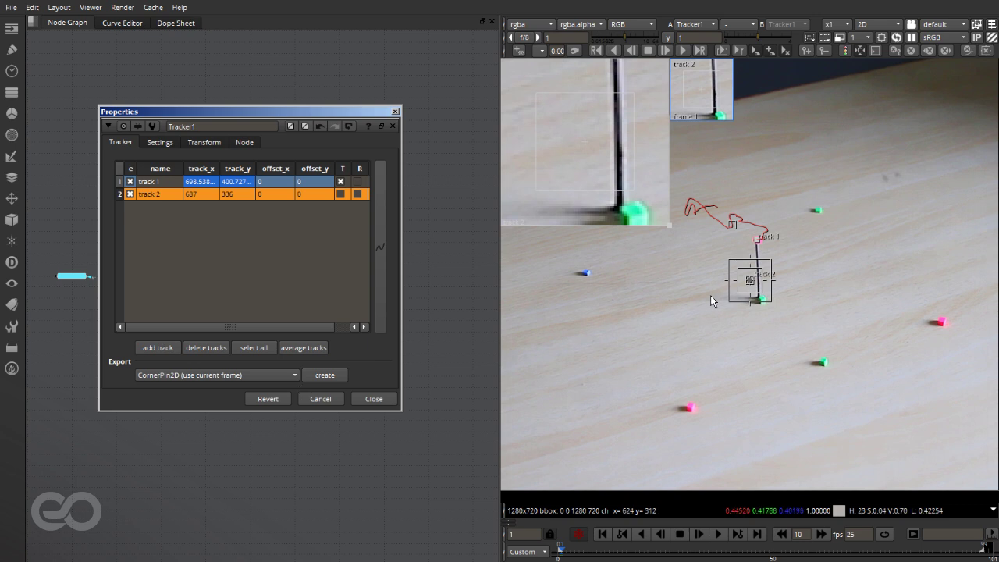
{"action": "mouse_move", "coordinate": [748, 286]}
{"action": "left_mouse_down"}
{"action": "mouse_move", "coordinate": [593, 320]}
{"action": "mouse_move", "coordinate": [584, 273]}
{"action": "left_mouse_up"}
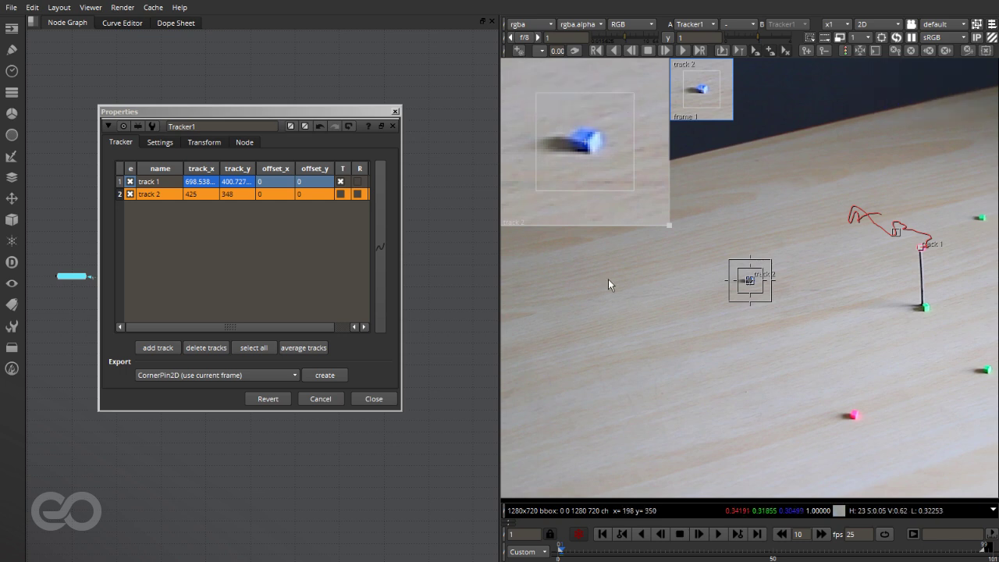
Add tracks 3 to 7 on the near pink, near green, far-side pink, distant green and pin-base green markers
{"action": "scroll", "coordinate": [608, 279], "scroll_direction": "down", "scroll_amount": 2}
{"action": "scroll", "coordinate": [890, 266], "scroll_direction": "up", "scroll_amount": 1}
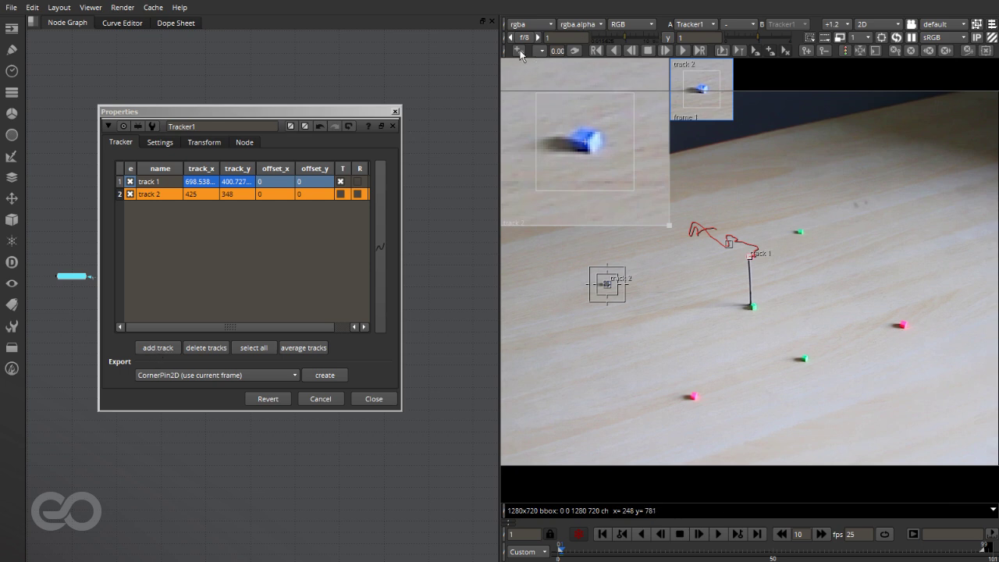
{"action": "left_click", "coordinate": [695, 398], "text": "ctrl+alt"}
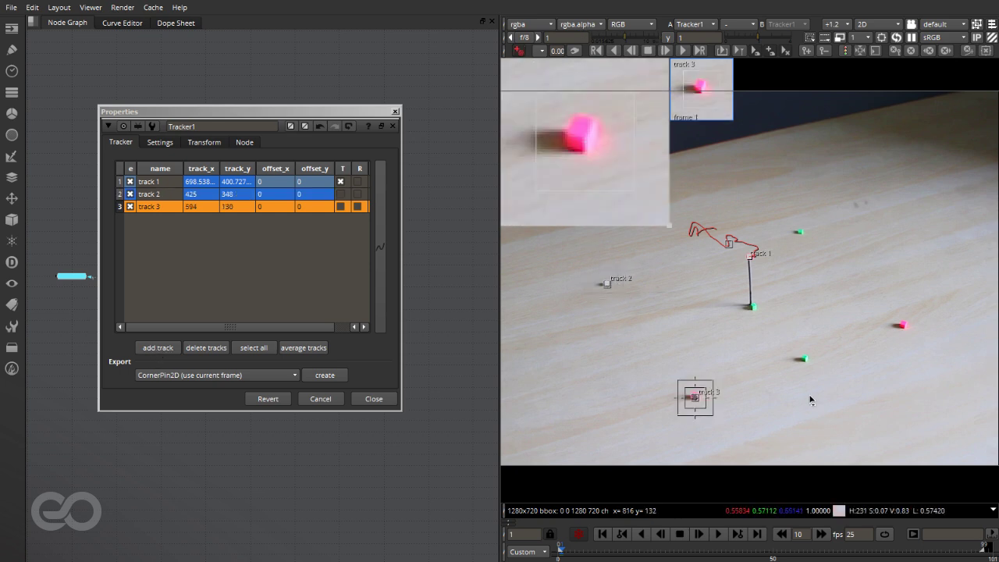
{"action": "left_click", "coordinate": [809, 359], "text": "ctrl+alt"}
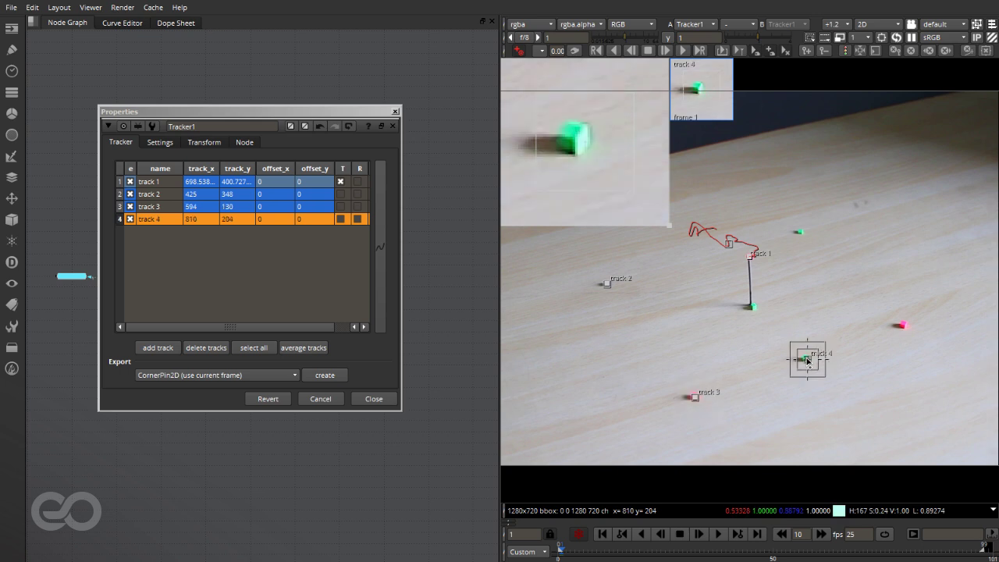
{"action": "left_click", "coordinate": [904, 326], "text": "ctrl+alt"}
{"action": "left_click", "coordinate": [801, 232], "text": "ctrl+alt"}
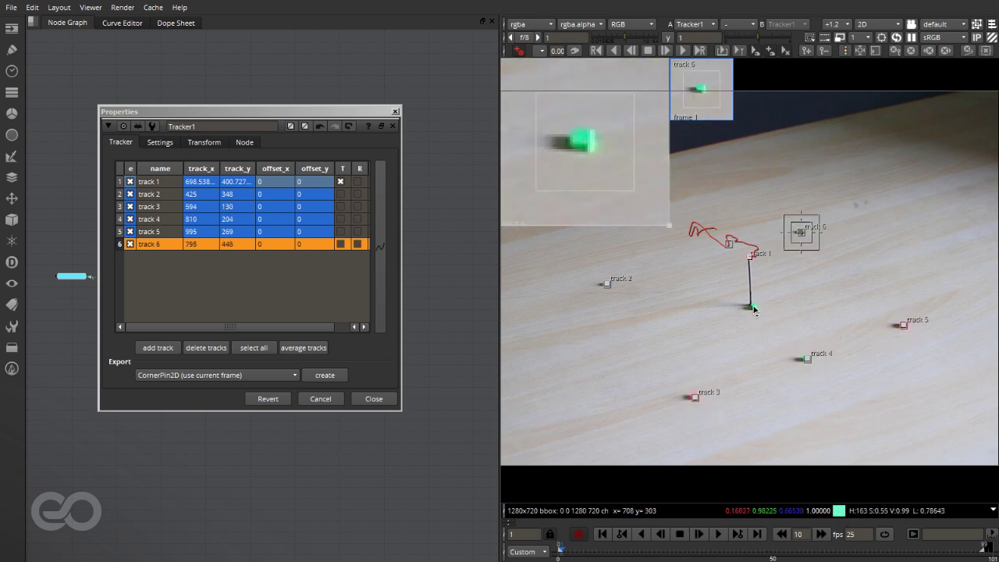
{"action": "left_click", "coordinate": [754, 307], "text": "ctrl+alt"}
{"action": "scroll", "coordinate": [612, 310], "scroll_direction": "down", "scroll_amount": 1}
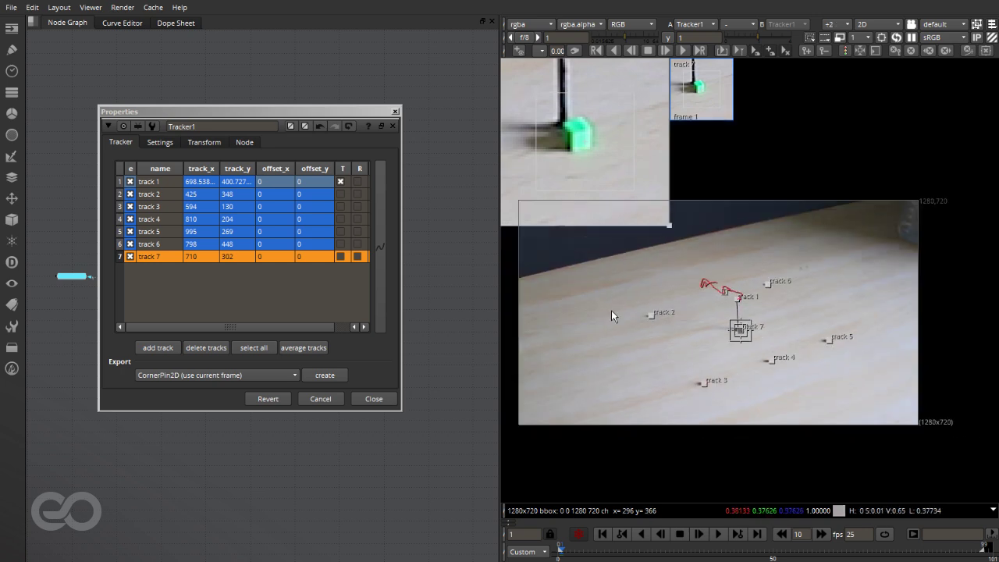
Tighten track 2's pattern area around the blue marker and centre it at about x 425.8, y 348.8
{"action": "scroll", "coordinate": [704, 334], "scroll_direction": "up", "scroll_amount": 5}
{"action": "left_click", "coordinate": [723, 312]}
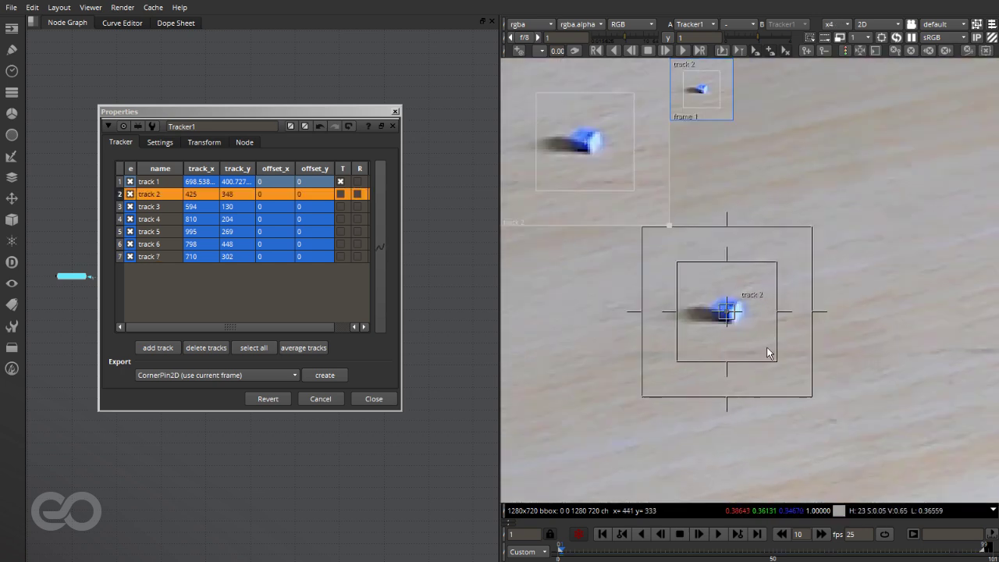
{"action": "left_click_drag", "start_coordinate": [777, 363], "coordinate": [730, 311]}
{"action": "scroll", "coordinate": [686, 267], "scroll_direction": "down", "scroll_amount": 4}
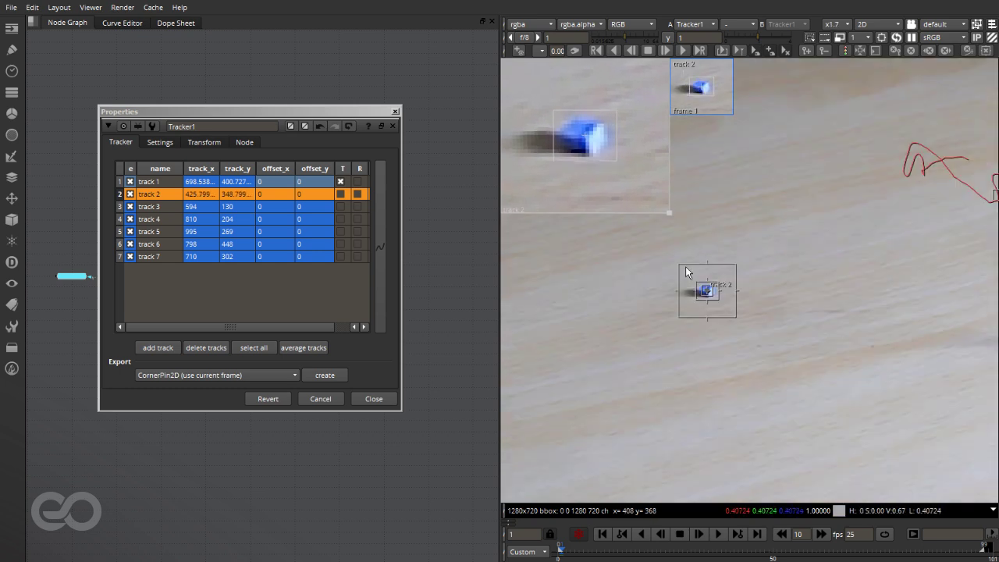
Centre track 3 on the near pink marker at about x 593.4, y 133, and shrink its pattern area to fit
{"action": "scroll", "coordinate": [804, 440], "scroll_direction": "up", "scroll_amount": 5}
{"action": "left_click", "coordinate": [794, 425]}
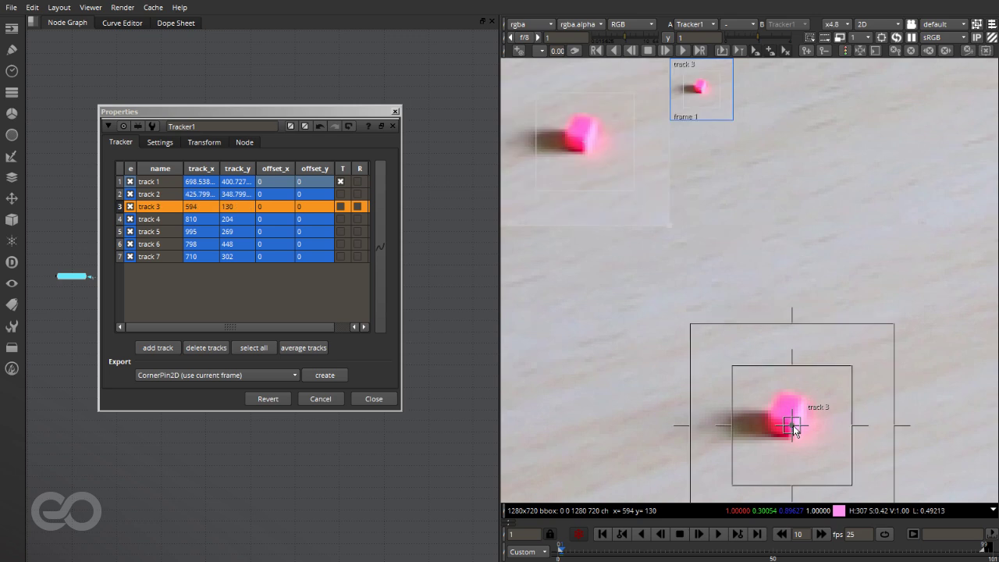
{"action": "left_click_drag", "start_coordinate": [793, 425], "coordinate": [739, 365]}
{"action": "scroll", "coordinate": [741, 353], "scroll_direction": "down", "scroll_amount": 3}
{"action": "scroll", "coordinate": [785, 411], "scroll_direction": "up", "scroll_amount": 2}
{"action": "scroll", "coordinate": [780, 405], "scroll_direction": "down", "scroll_amount": 1}
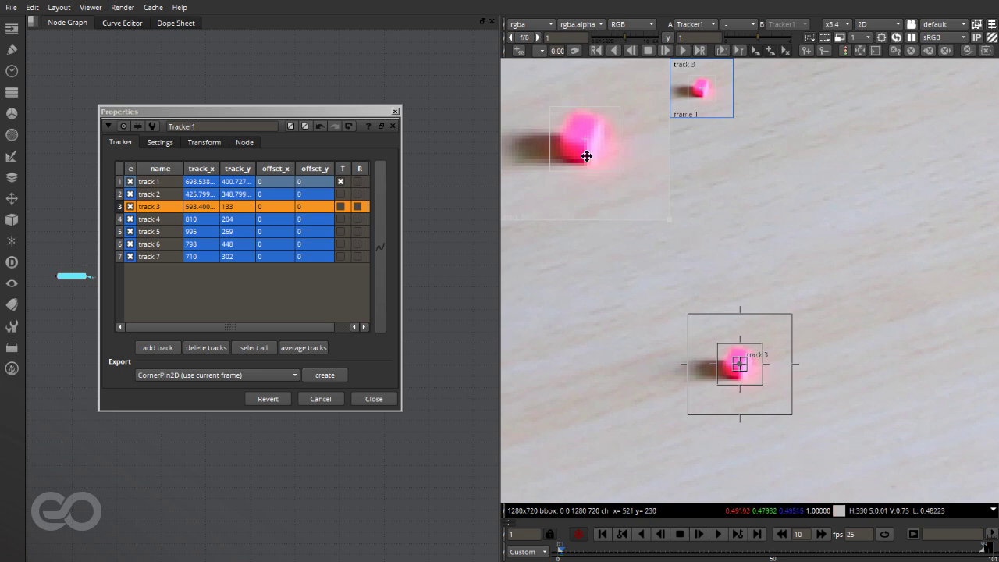
{"action": "scroll", "coordinate": [662, 367], "scroll_direction": "down", "scroll_amount": 5}
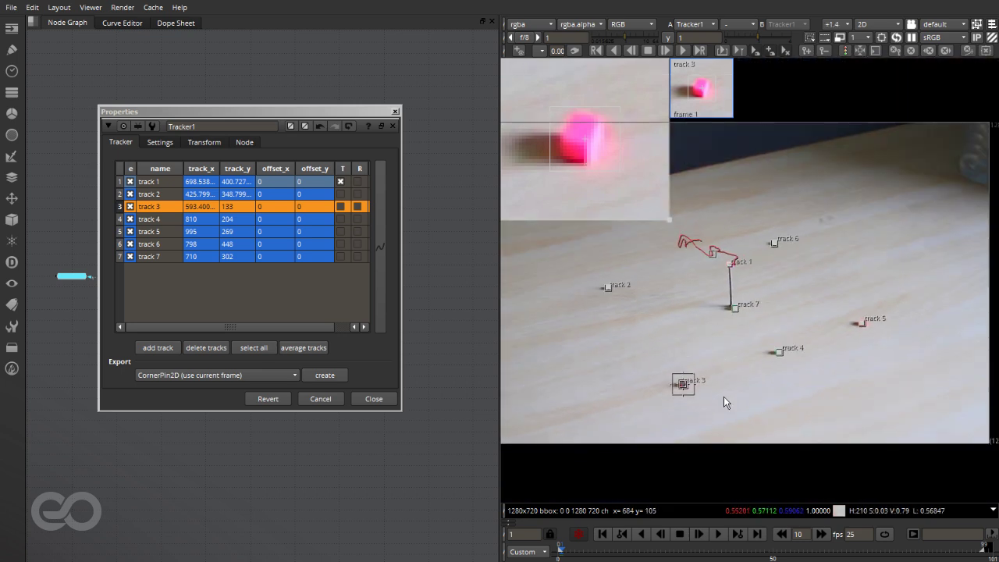
Centre track 4 on its green marker at about x 805.4, y 205.4, and tighten its pattern area
{"action": "scroll", "coordinate": [724, 396], "scroll_direction": "up", "scroll_amount": 5}
{"action": "left_click_drag", "start_coordinate": [727, 368], "coordinate": [723, 369]}
{"action": "scroll", "coordinate": [722, 372], "scroll_direction": "up", "scroll_amount": 5}
{"action": "left_click_drag", "start_coordinate": [827, 471], "coordinate": [762, 403]}
{"action": "scroll", "coordinate": [617, 375], "scroll_direction": "down", "scroll_amount": 6}
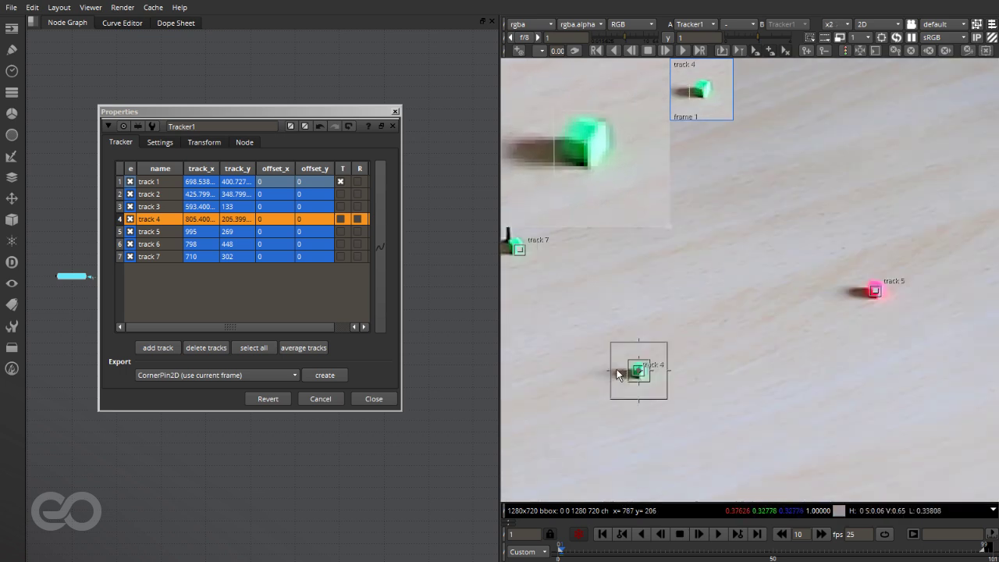
Shrink track 5's pattern area around its pink marker and centre it at about x 995, y 270.6
{"action": "scroll", "coordinate": [878, 297], "scroll_direction": "up", "scroll_amount": 5}
{"action": "left_click", "coordinate": [675, 282]}
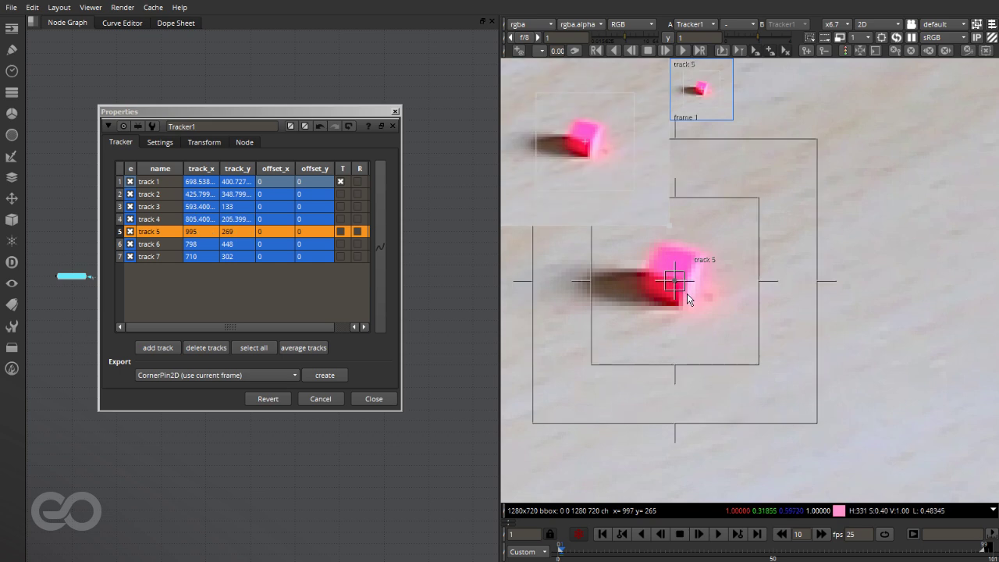
{"action": "left_click_drag", "start_coordinate": [758, 365], "coordinate": [714, 315]}
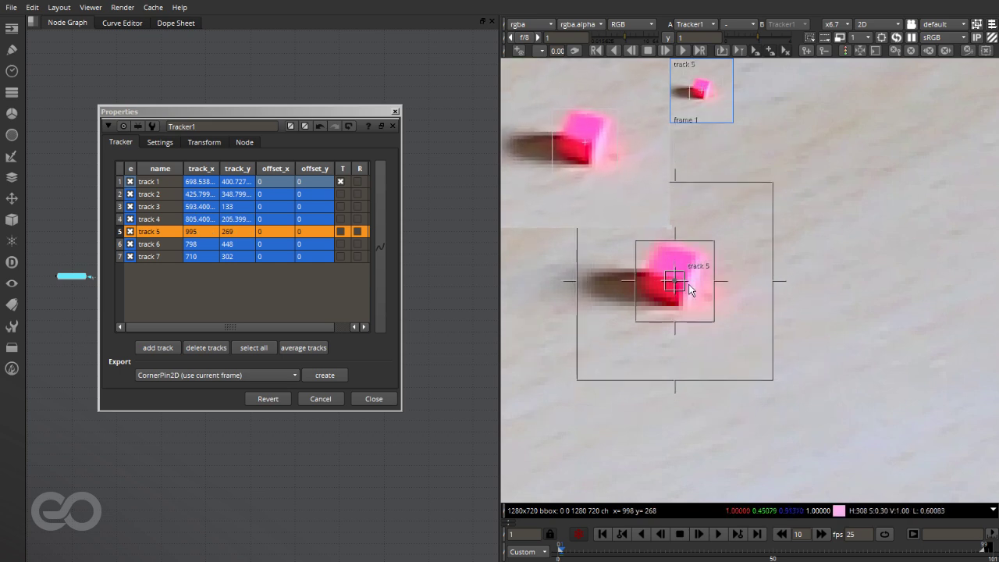
{"action": "left_click_drag", "start_coordinate": [675, 282], "coordinate": [678, 277]}
{"action": "scroll", "coordinate": [678, 277], "scroll_direction": "down", "scroll_amount": 8}
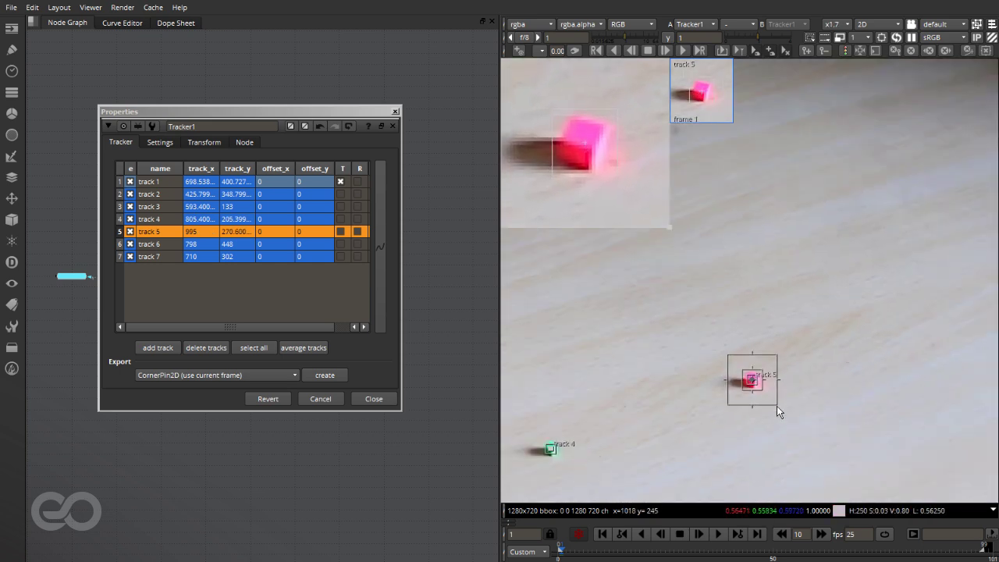
Centre track 6 on the distant green marker at about x 797.5, y 448.4, check the tracker settings, and tighten its pattern area
{"action": "scroll", "coordinate": [678, 338], "scroll_direction": "up", "scroll_amount": 7}
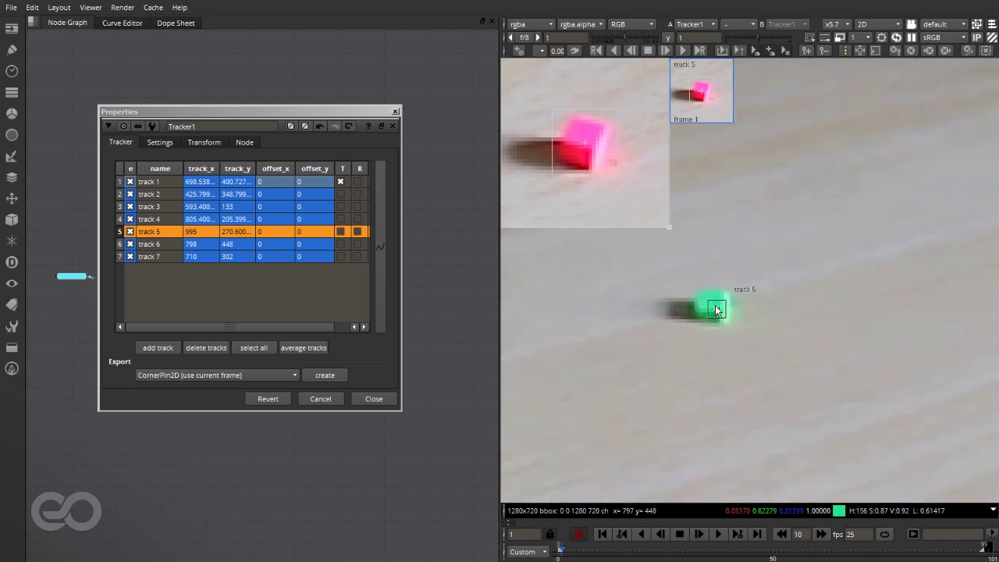
{"action": "left_click", "coordinate": [717, 309]}
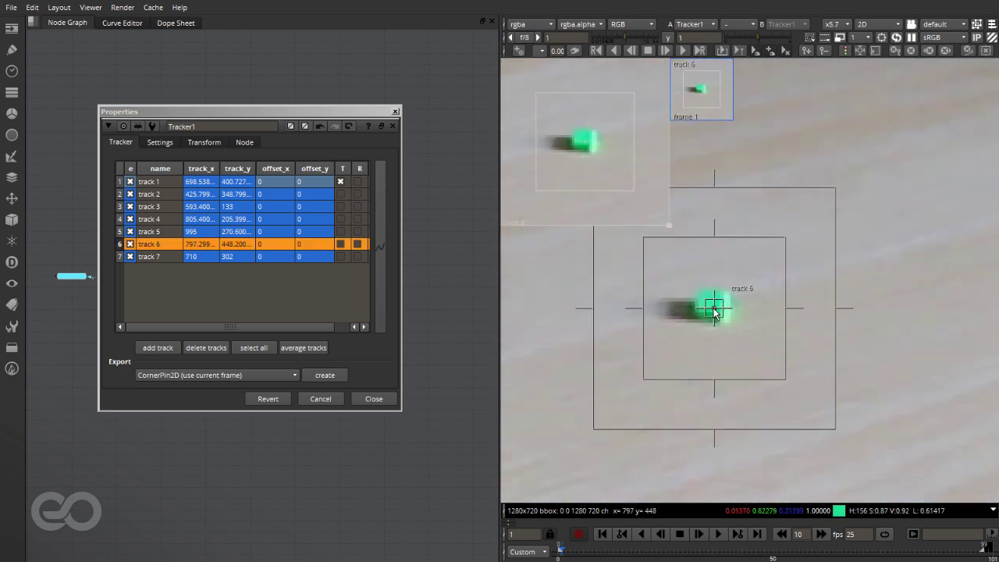
{"action": "left_click", "coordinate": [157, 142]}
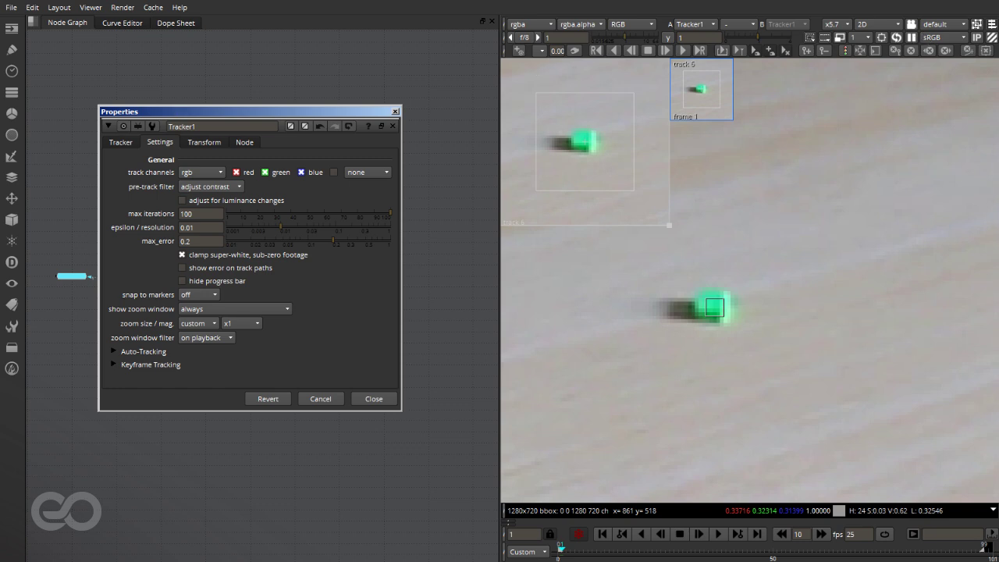
{"action": "left_click", "coordinate": [121, 142]}
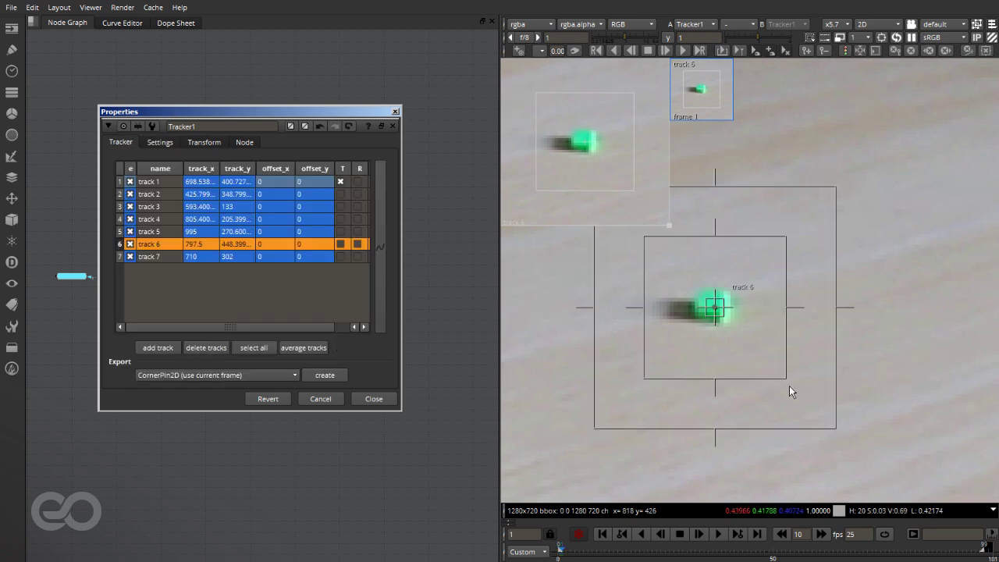
{"action": "left_click_drag", "start_coordinate": [785, 380], "coordinate": [744, 332]}
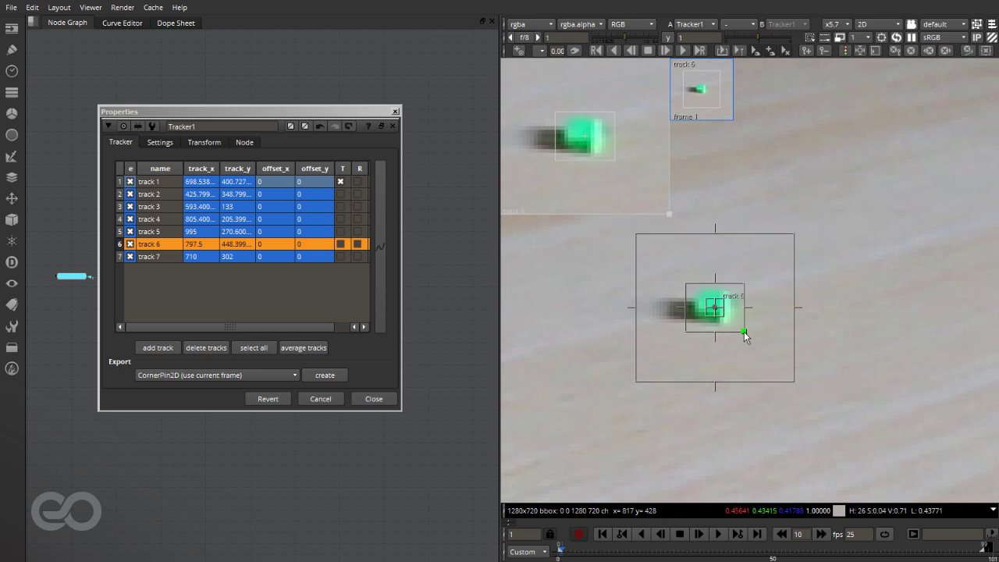
{"action": "scroll", "coordinate": [742, 378], "scroll_direction": "down", "scroll_amount": 10}
Centre track 7 on the green marker at the pin's base, about x 706.6, y 305.6, and shrink its pattern area
{"action": "scroll", "coordinate": [776, 323], "scroll_direction": "up", "scroll_amount": 4}
{"action": "scroll", "coordinate": [673, 383], "scroll_direction": "up", "scroll_amount": 5}
{"action": "left_click", "coordinate": [682, 378]}
{"action": "left_click_drag", "start_coordinate": [678, 375], "coordinate": [673, 370]}
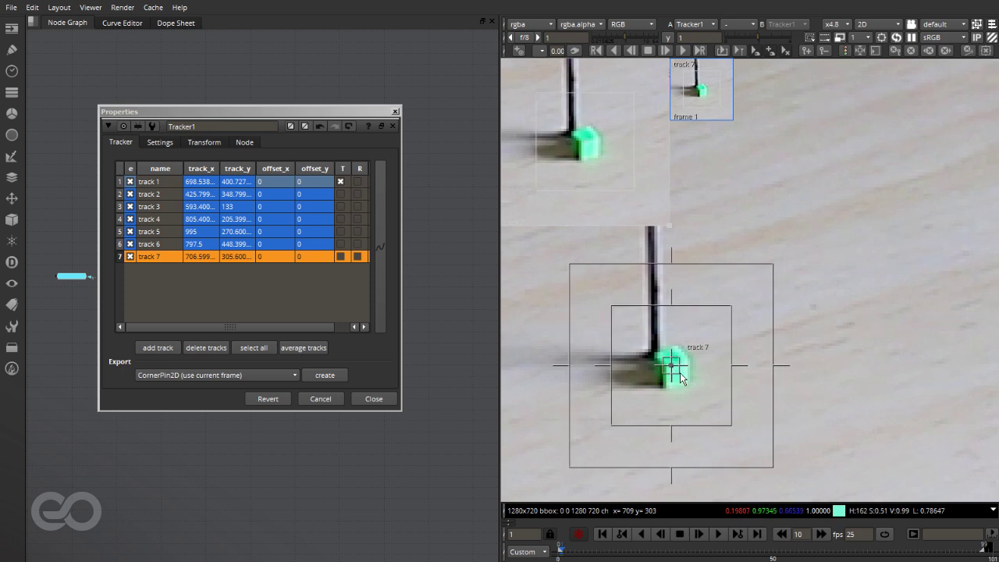
{"action": "left_click_drag", "start_coordinate": [733, 421], "coordinate": [696, 392]}
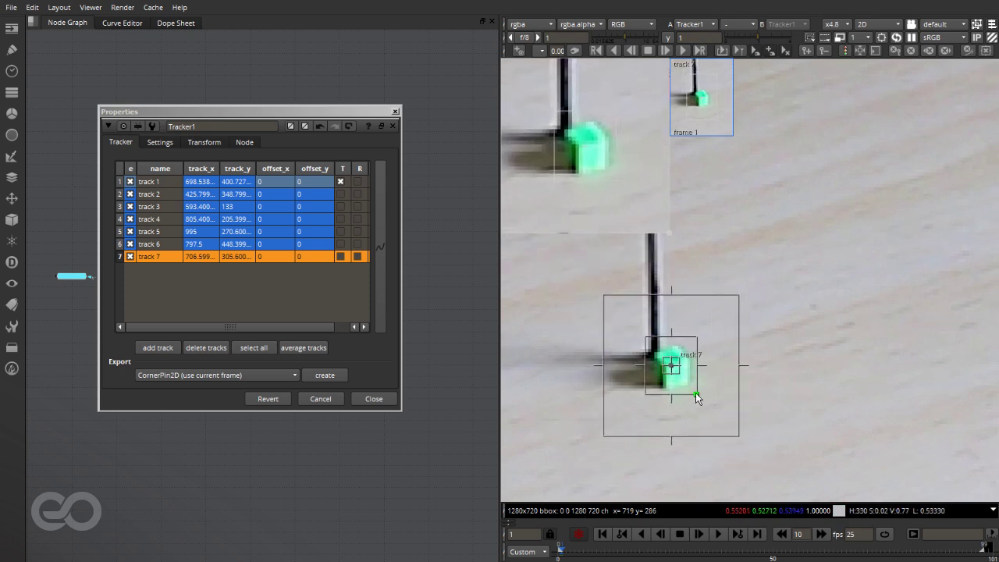
{"action": "scroll", "coordinate": [772, 317], "scroll_direction": "down", "scroll_amount": 5}
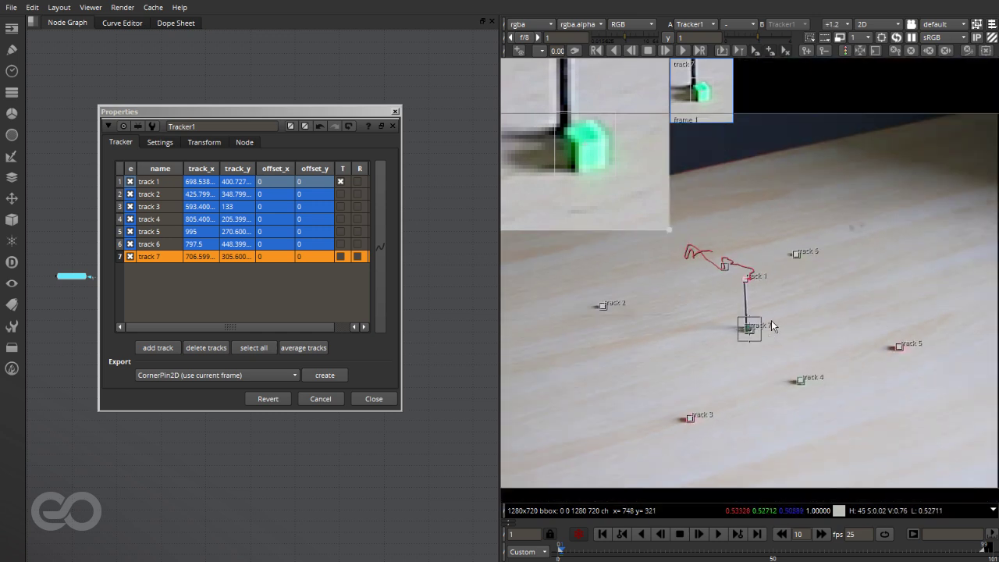
Select tracks 2 through 7 in the Tracker and track them forward to the end of the clip
{"action": "left_click", "coordinate": [160, 194]}
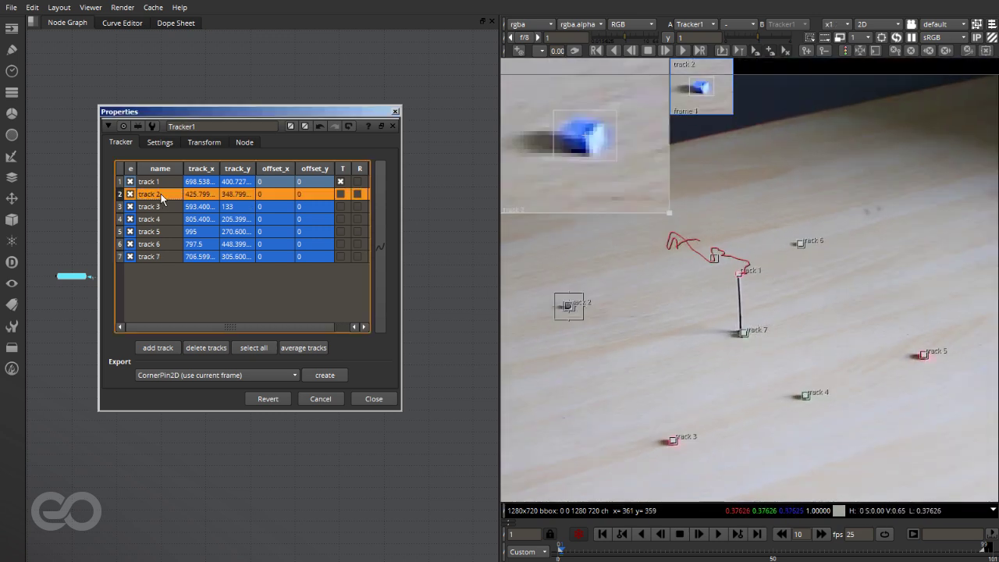
{"action": "left_click", "coordinate": [162, 257], "text": "shift"}
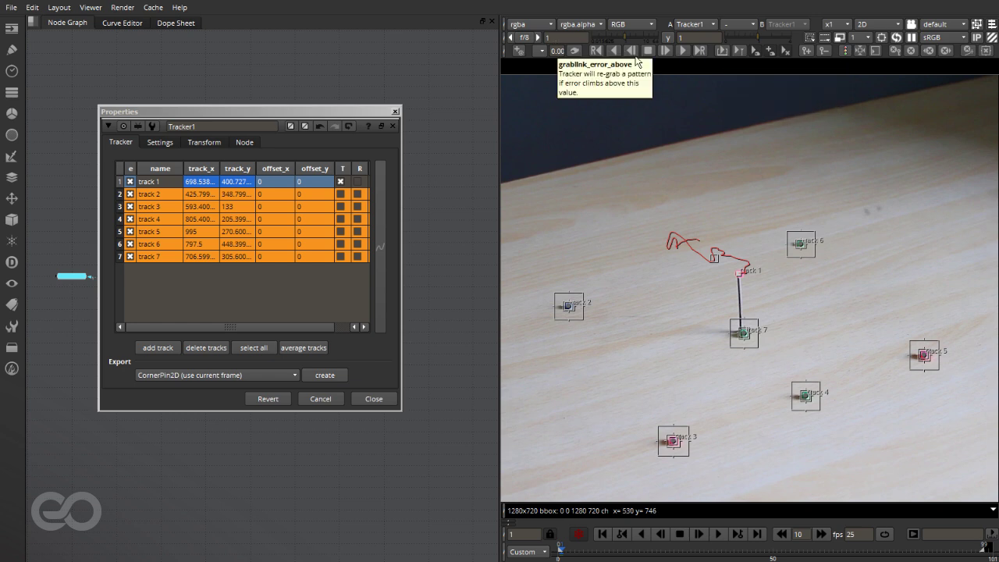
{"action": "left_click", "coordinate": [682, 51]}
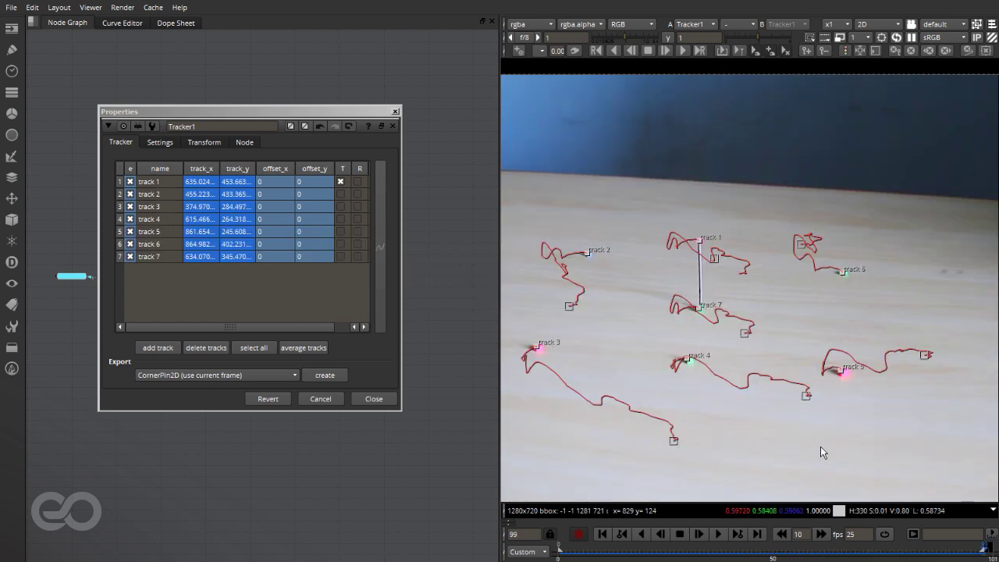
Play the clip from its start with track 2 selected to check that the tracks stay on their markers
{"action": "left_click", "coordinate": [588, 252]}
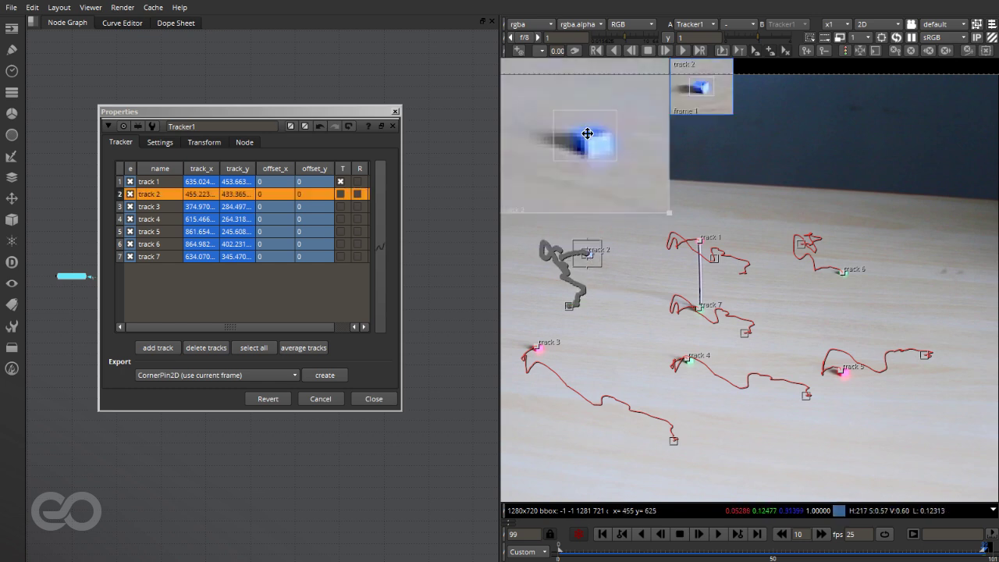
{"action": "middle_click_drag", "start_coordinate": [696, 171], "coordinate": [858, 201]}
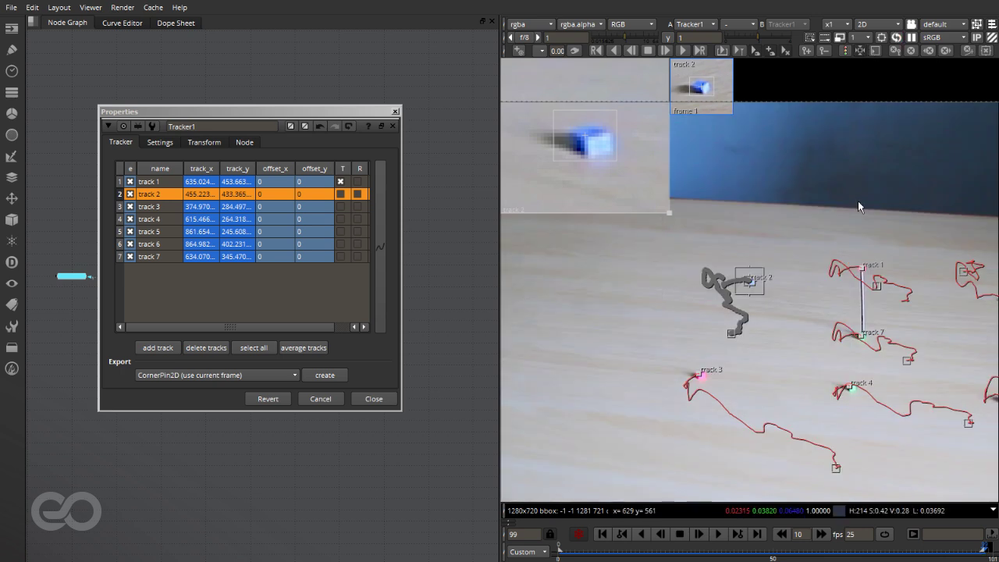
{"action": "left_click", "coordinate": [603, 536]}
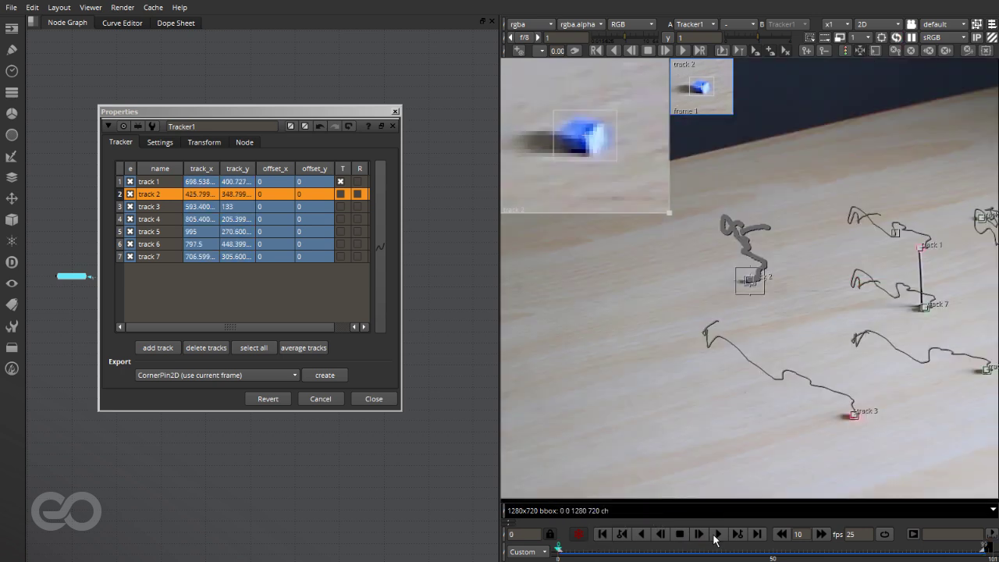
{"action": "left_click", "coordinate": [717, 536]}
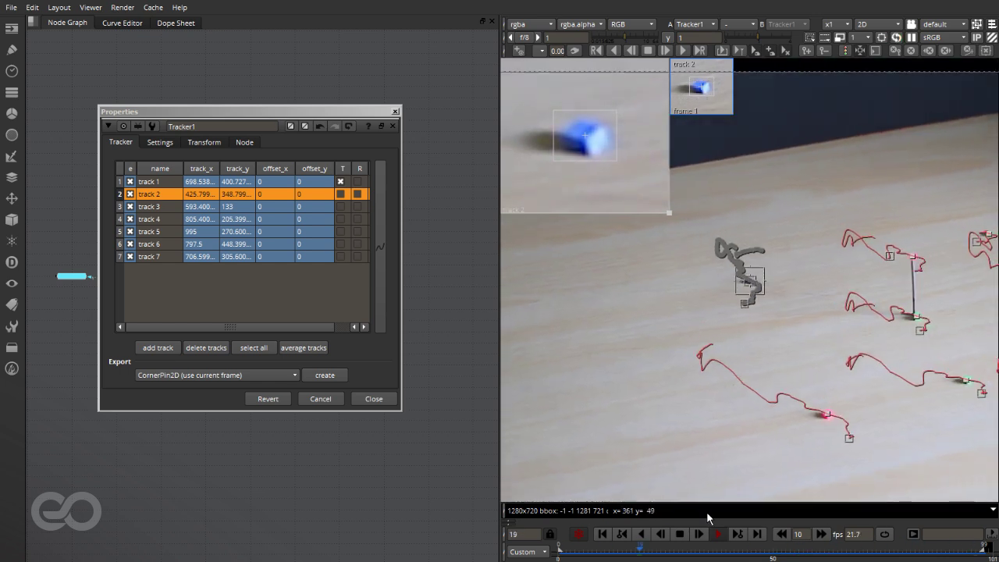
{"action": "scroll", "coordinate": [692, 324], "scroll_direction": "down", "scroll_amount": 2}
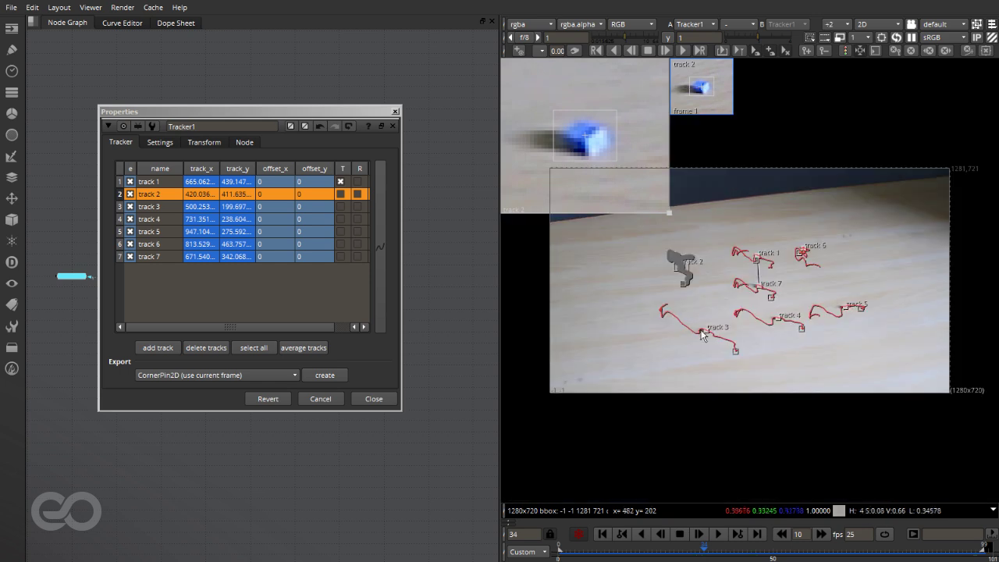
{"action": "scroll", "coordinate": [687, 332], "scroll_direction": "up", "scroll_amount": 3}
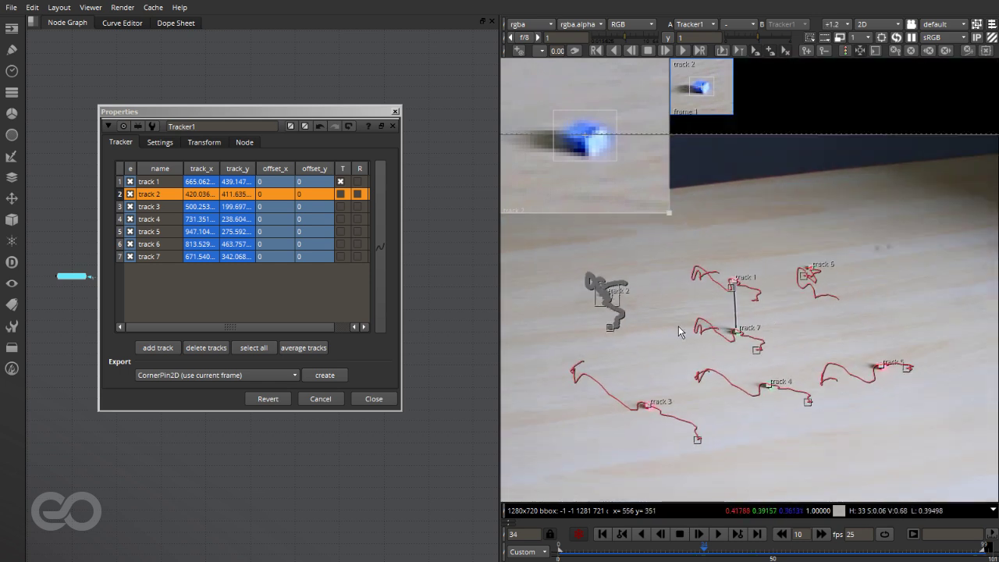
Open the CameraTracker3 node's properties beside the Tracker1 settings, and select track 1 in Tracker1
{"action": "left_click_drag", "start_coordinate": [278, 112], "coordinate": [628, 100]}
{"action": "scroll", "coordinate": [339, 304], "scroll_direction": "up", "scroll_amount": 5}
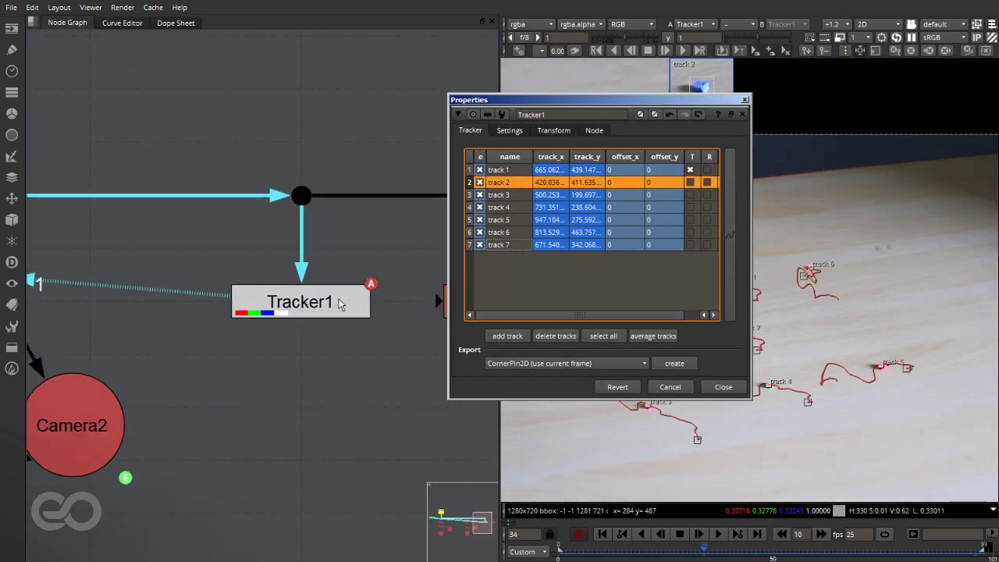
{"action": "left_click", "coordinate": [299, 305]}
{"action": "scroll", "coordinate": [97, 267], "scroll_direction": "down", "scroll_amount": 5}
{"action": "scroll", "coordinate": [189, 275], "scroll_direction": "up", "scroll_amount": 5}
{"action": "left_click", "coordinate": [254, 289]}
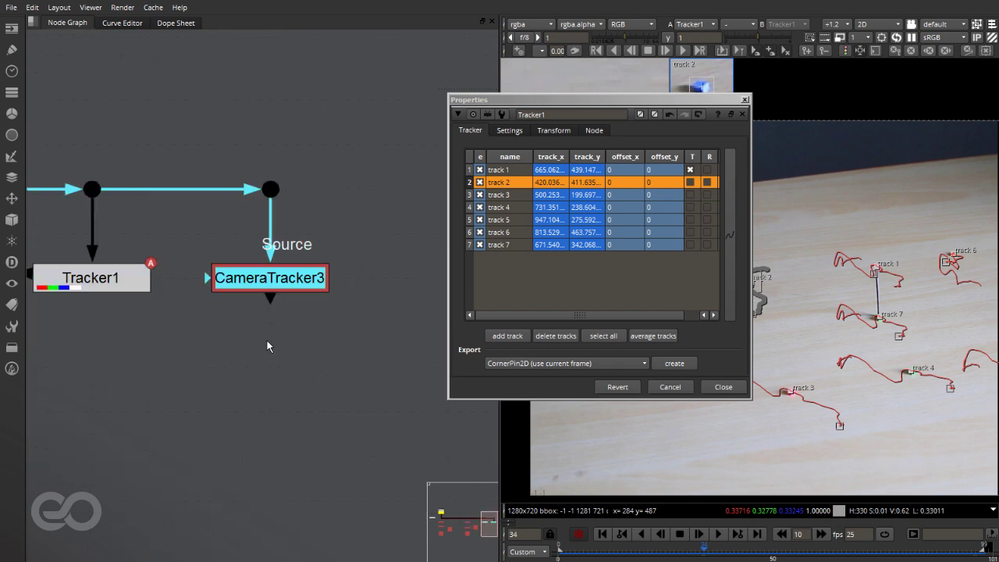
{"action": "left_click", "coordinate": [267, 348]}
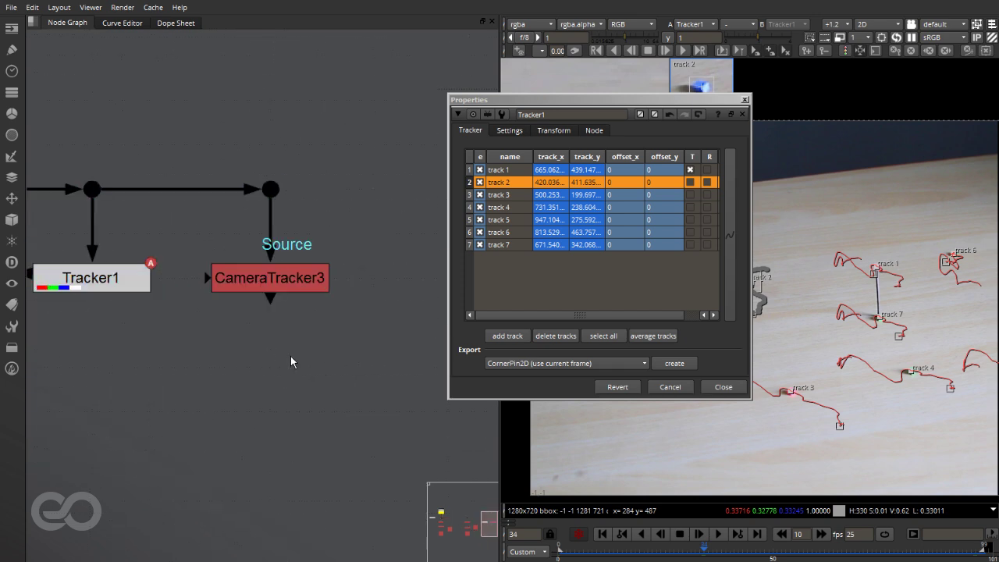
{"action": "double_click", "coordinate": [271, 280]}
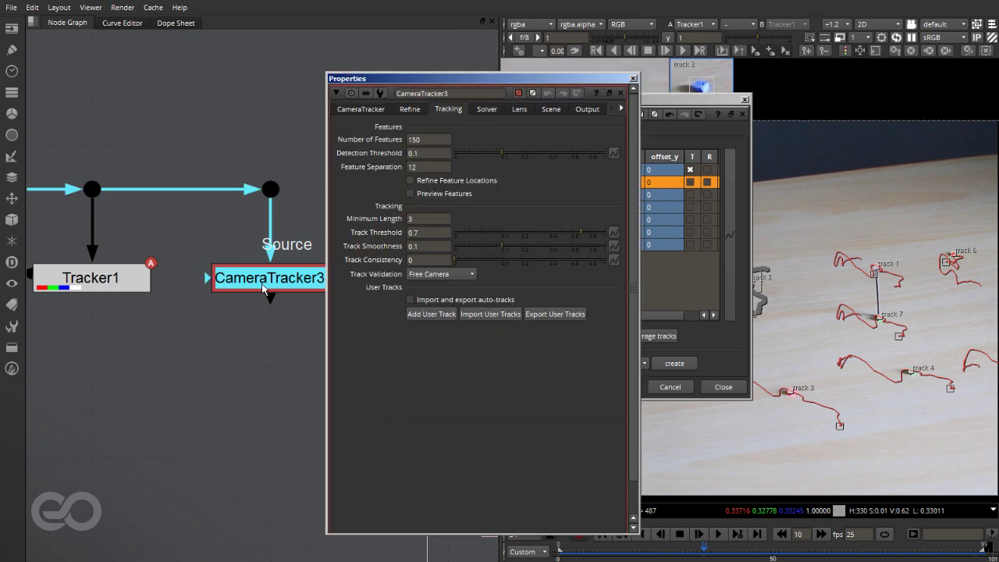
{"action": "left_click_drag", "start_coordinate": [547, 82], "coordinate": [319, 67]}
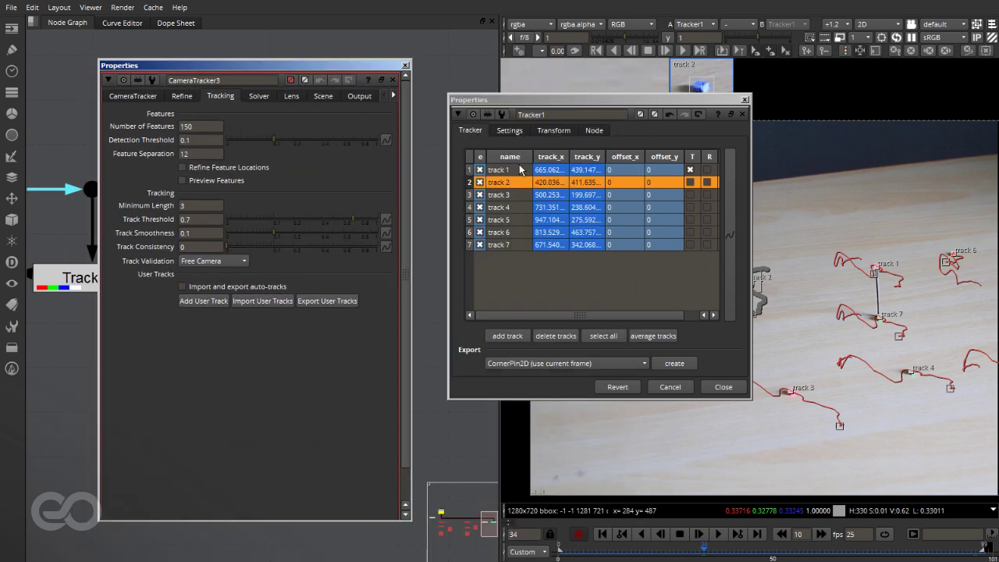
{"action": "left_click", "coordinate": [521, 169]}
{"action": "left_click", "coordinate": [212, 362]}
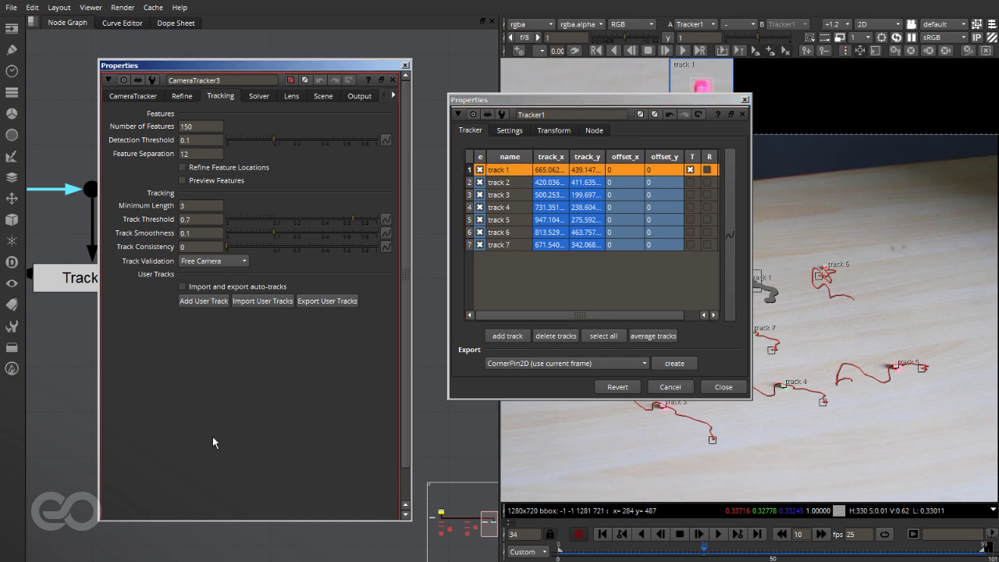
Add user tracks to CameraTracker3 and delete User Track 0 and User Track 8, leaving User Track 1 through 7
{"action": "left_click", "coordinate": [205, 302]}
{"action": "left_click", "coordinate": [209, 302]}
{"action": "left_click", "coordinate": [209, 302]}
{"action": "left_click", "coordinate": [209, 302]}
{"action": "left_click", "coordinate": [209, 302]}
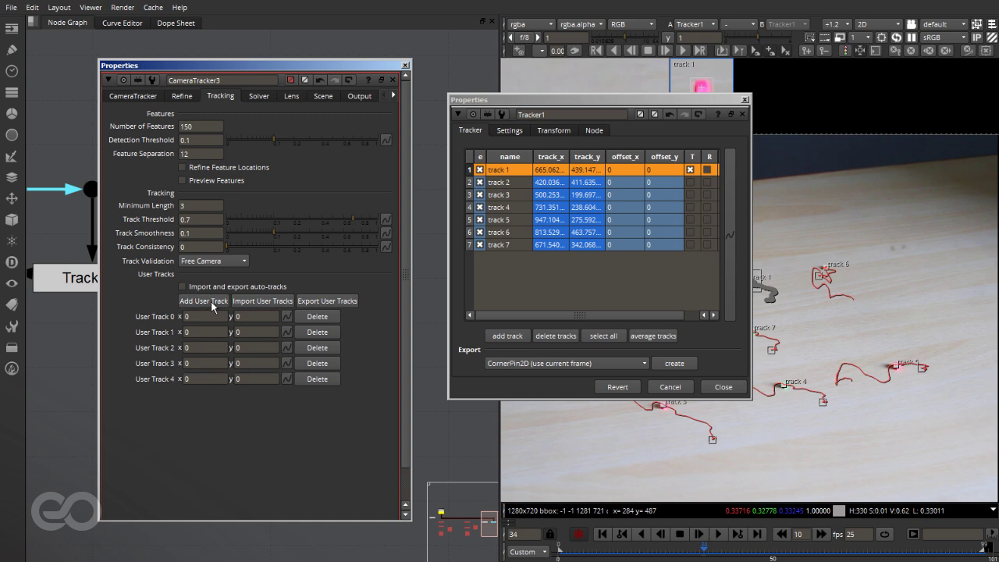
{"action": "left_click", "coordinate": [209, 302]}
{"action": "left_click", "coordinate": [209, 302]}
{"action": "left_click", "coordinate": [210, 302]}
{"action": "left_click", "coordinate": [209, 302]}
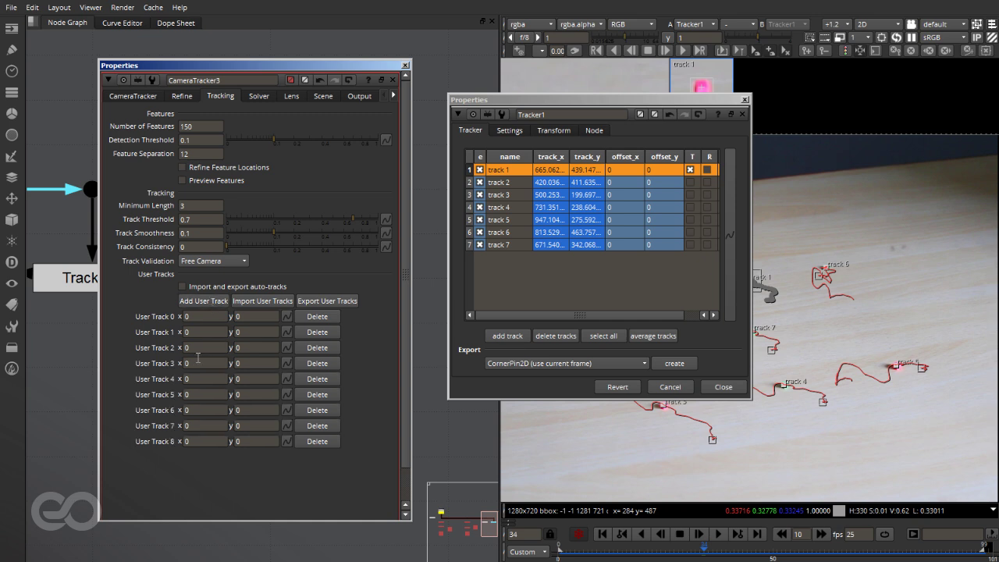
{"action": "left_click", "coordinate": [322, 443]}
{"action": "left_click", "coordinate": [327, 319]}
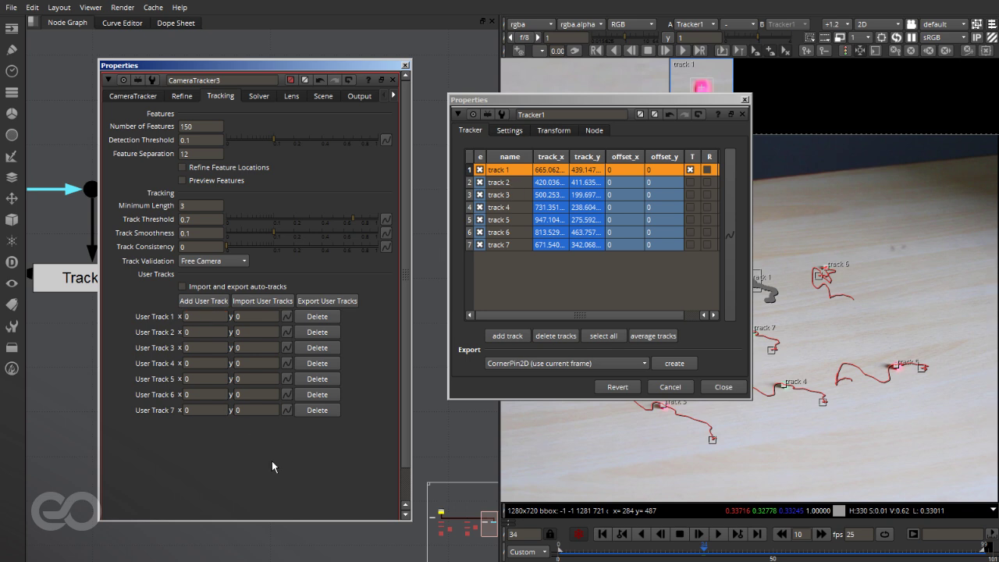
Copy the animation of Tracker1's track 1 onto User Track 1 of CameraTracker3
{"action": "left_click_drag", "start_coordinate": [361, 70], "coordinate": [403, 14]}
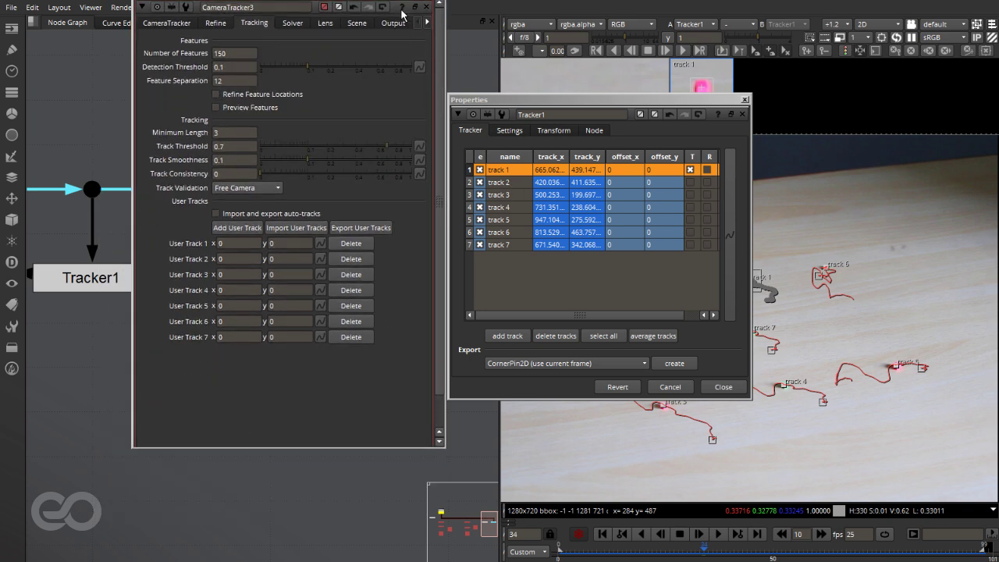
{"action": "left_click", "coordinate": [518, 171]}
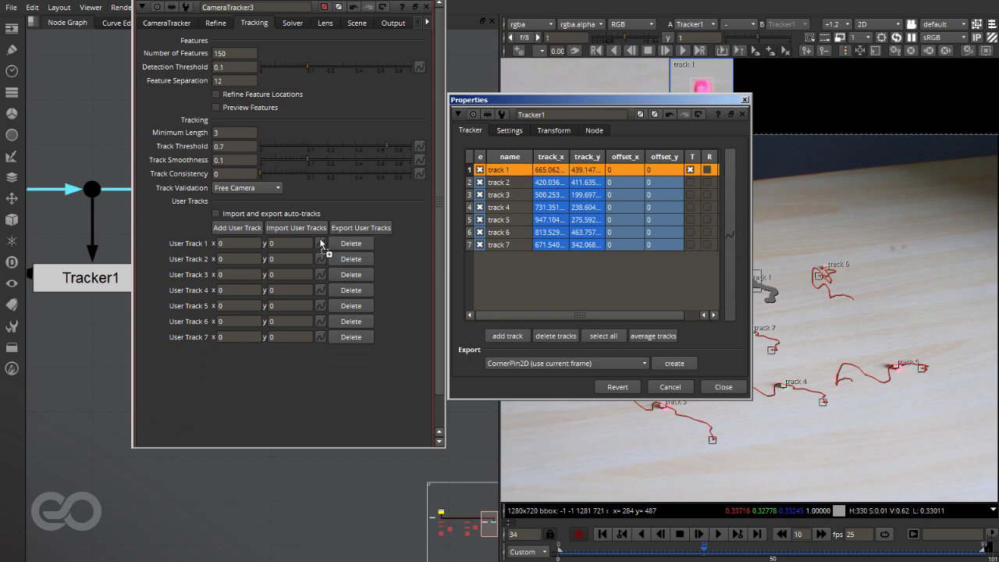
{"action": "left_click_drag", "start_coordinate": [320, 244], "coordinate": [320, 245]}
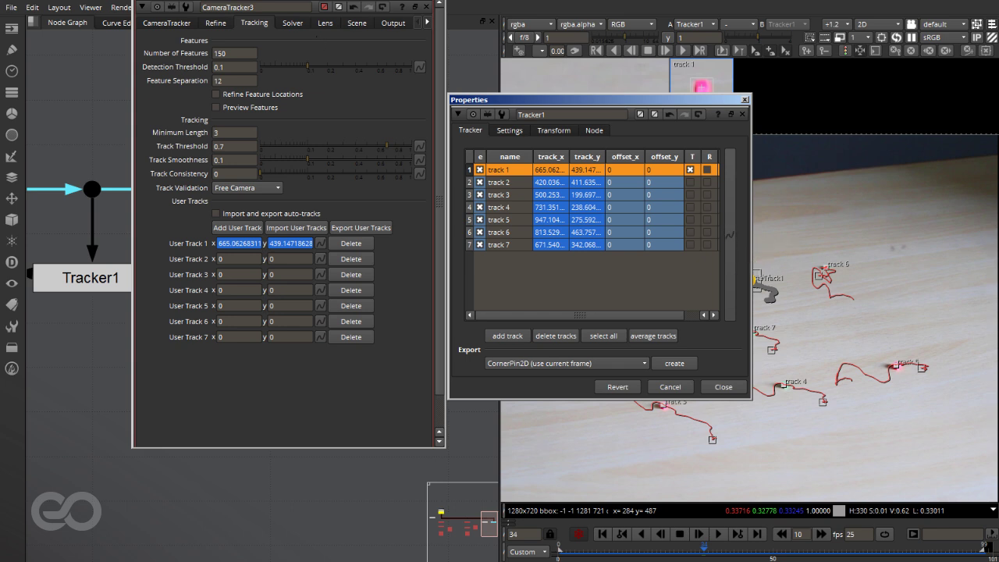
Examine User Track 1's keyframes in the Curve Editor and its position on the pin head in the viewer
{"action": "left_click_drag", "start_coordinate": [248, 0], "coordinate": [535, 143]}
{"action": "left_click", "coordinate": [285, 287]}
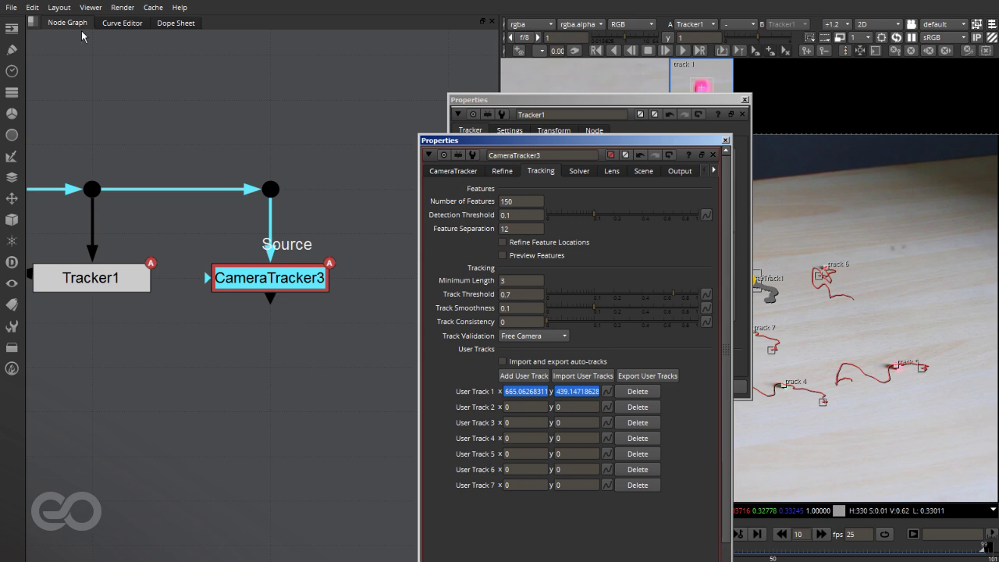
{"action": "left_click", "coordinate": [117, 22]}
{"action": "key", "text": "f"}
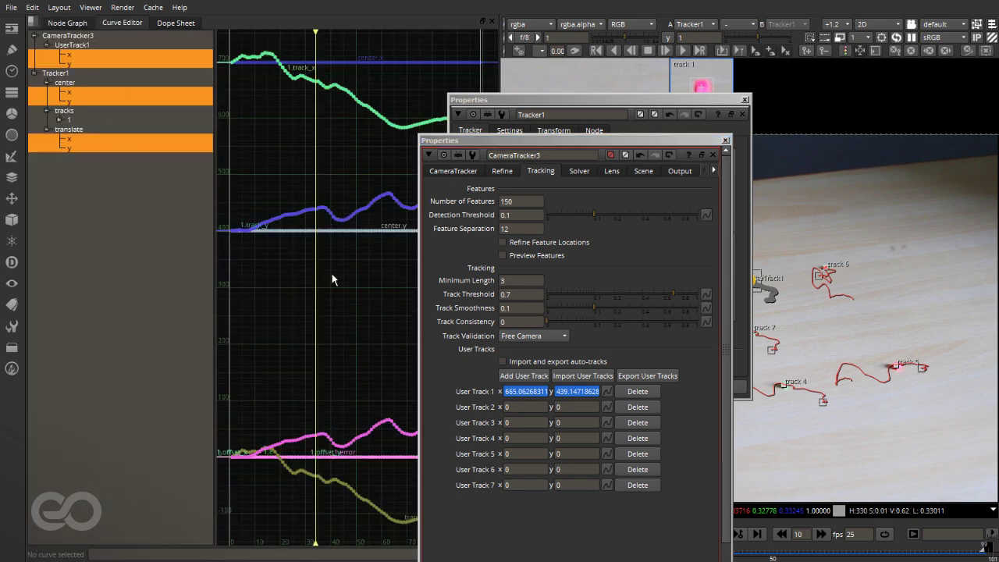
{"action": "scroll", "coordinate": [344, 223], "scroll_direction": "up", "scroll_amount": 3}
{"action": "scroll", "coordinate": [344, 223], "scroll_direction": "up", "scroll_amount": 3}
{"action": "left_click_drag", "start_coordinate": [349, 238], "coordinate": [306, 181]}
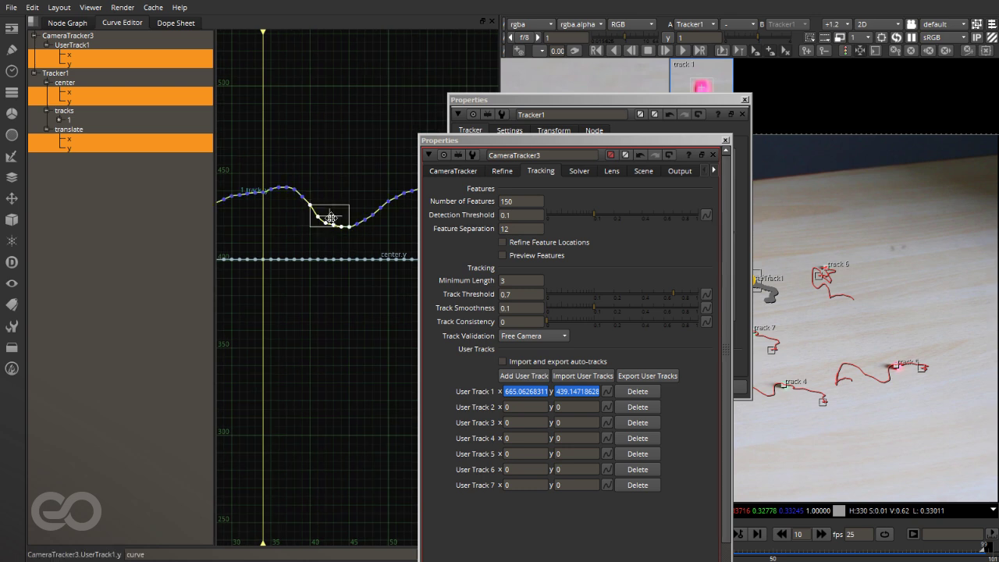
{"action": "left_click", "coordinate": [284, 239]}
{"action": "left_click", "coordinate": [56, 26]}
{"action": "left_click", "coordinate": [600, 130]}
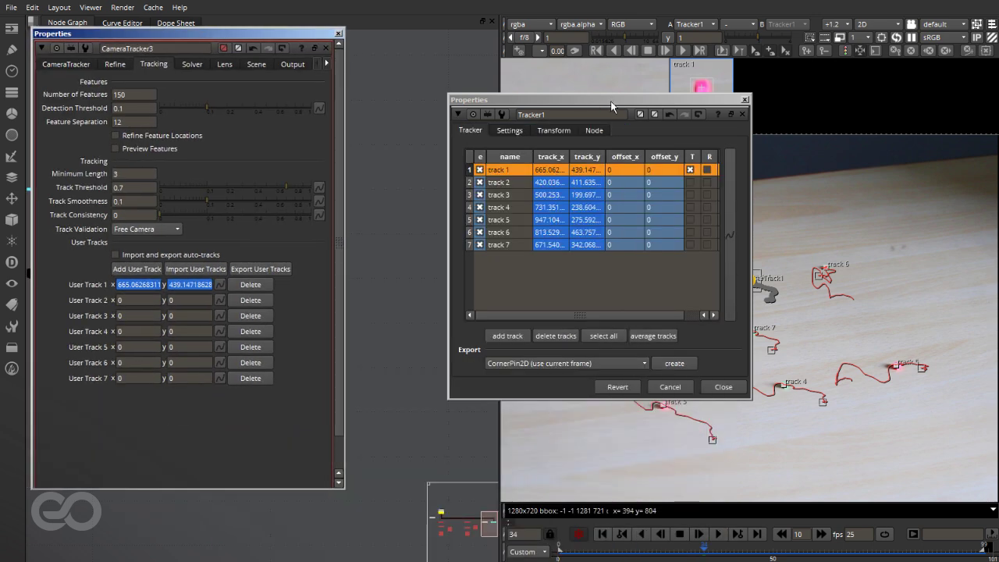
{"action": "left_click_drag", "start_coordinate": [611, 106], "coordinate": [372, 67]}
{"action": "scroll", "coordinate": [744, 271], "scroll_direction": "up", "scroll_amount": 5}
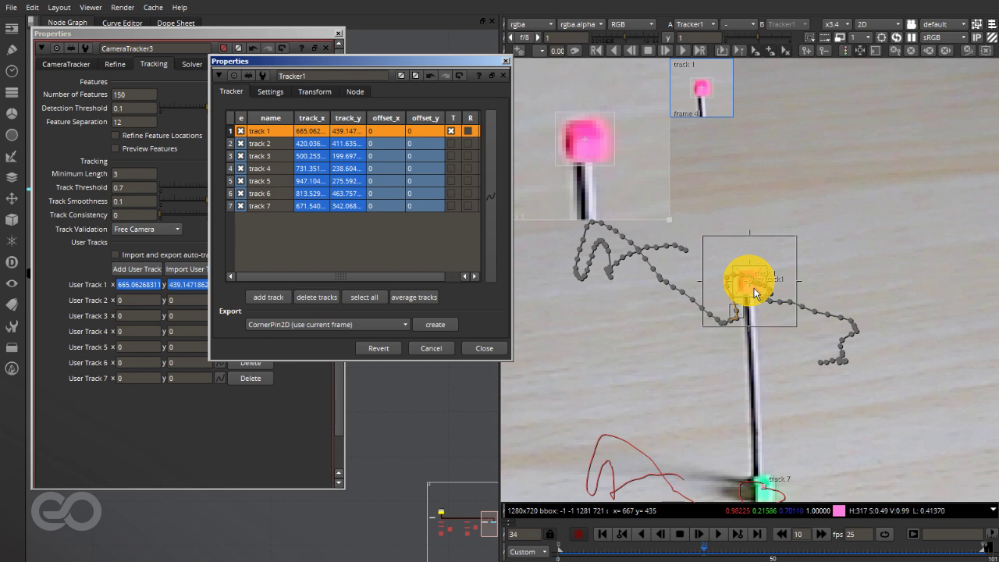
Arrange both properties windows side by side and link User Track 2 to Tracker1's track 2 with an expression
{"action": "left_click_drag", "start_coordinate": [356, 62], "coordinate": [726, 48]}
{"action": "left_click_drag", "start_coordinate": [250, 34], "coordinate": [400, 29]}
{"action": "left_click", "coordinate": [650, 131]}
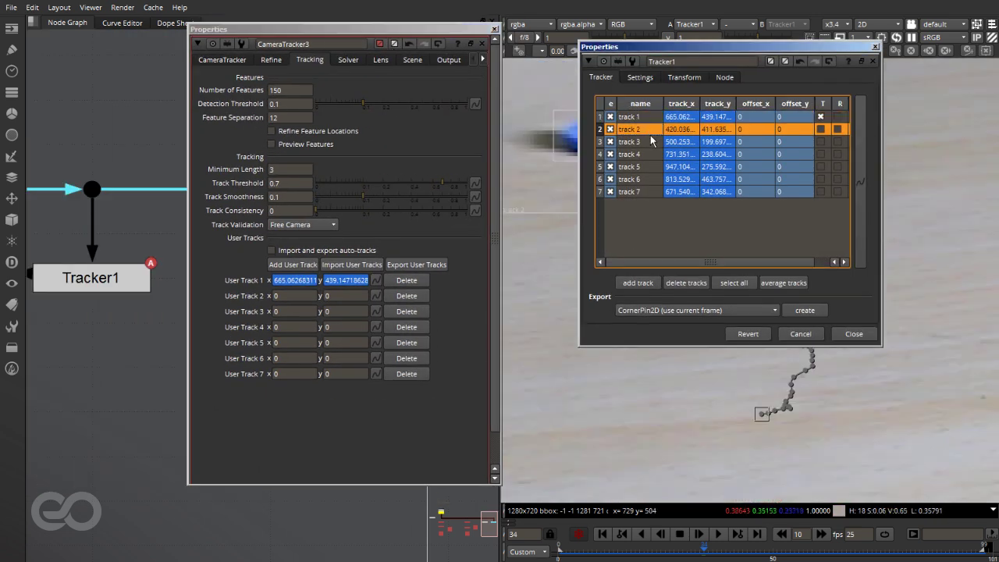
{"action": "left_click_drag", "start_coordinate": [860, 181], "coordinate": [376, 296]}
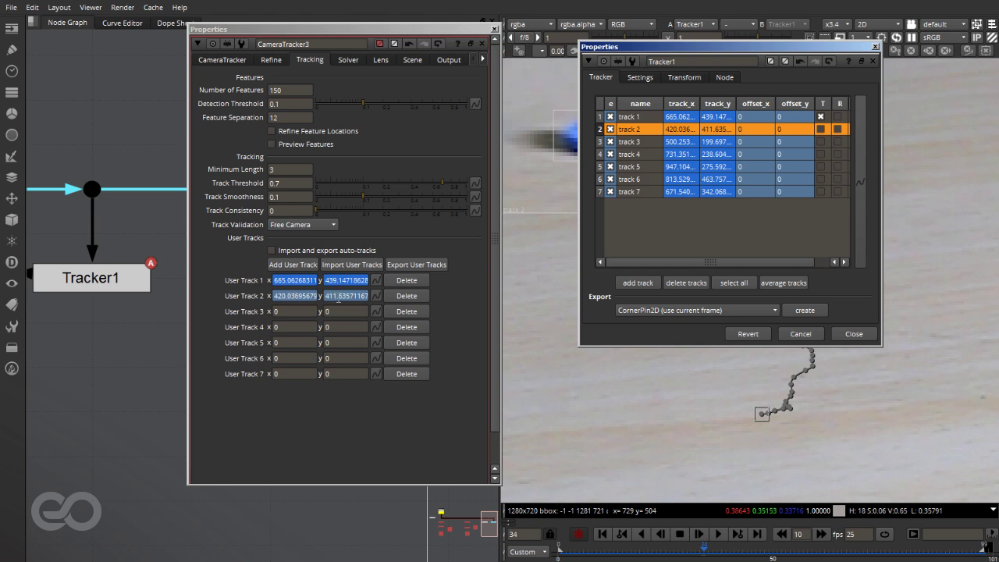
Inspect the x and y expressions that drive User Track 2, leaving them unedited
{"action": "right_click", "coordinate": [377, 295]}
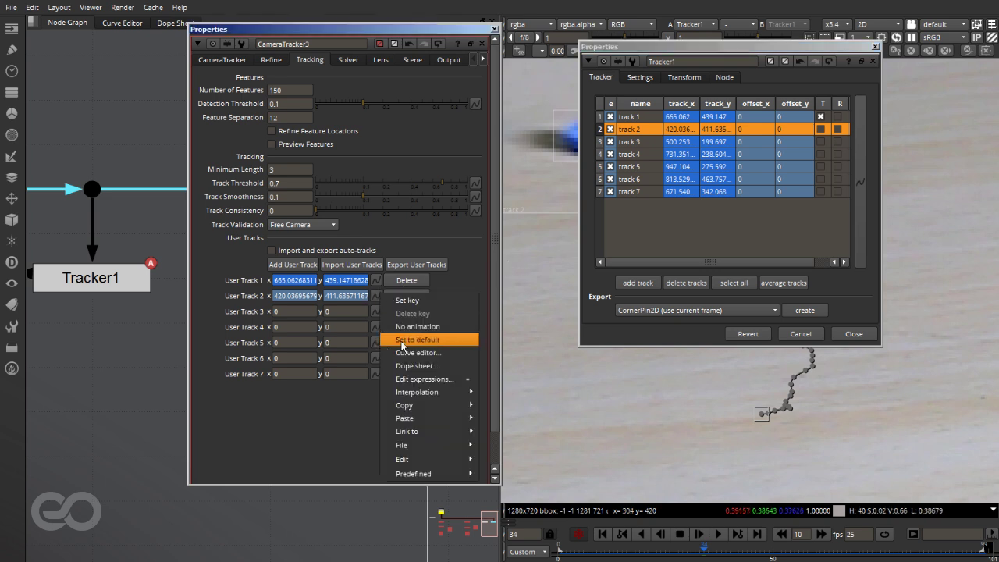
{"action": "left_click", "coordinate": [407, 381]}
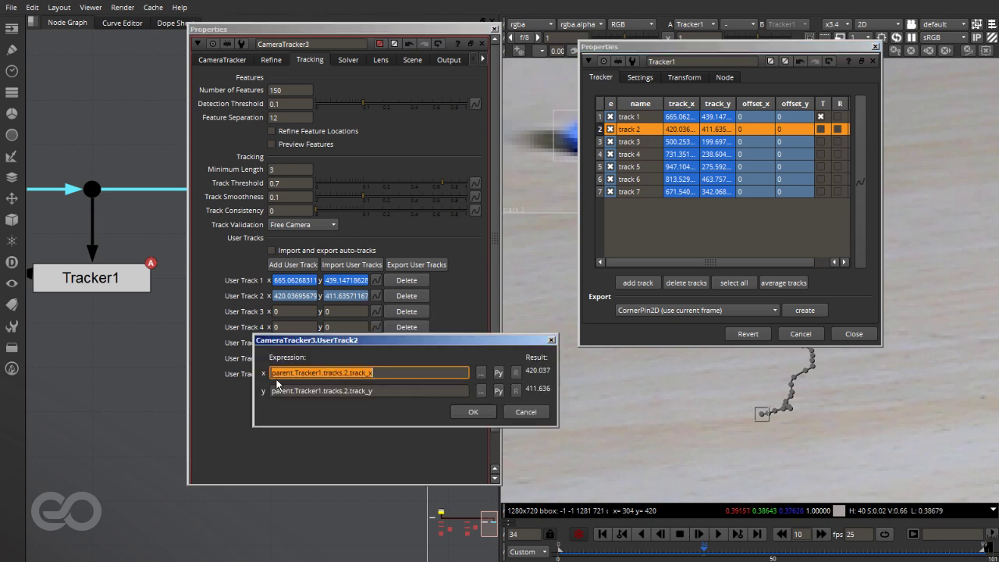
{"action": "left_click_drag", "start_coordinate": [291, 373], "coordinate": [382, 374]}
{"action": "left_click", "coordinate": [536, 414]}
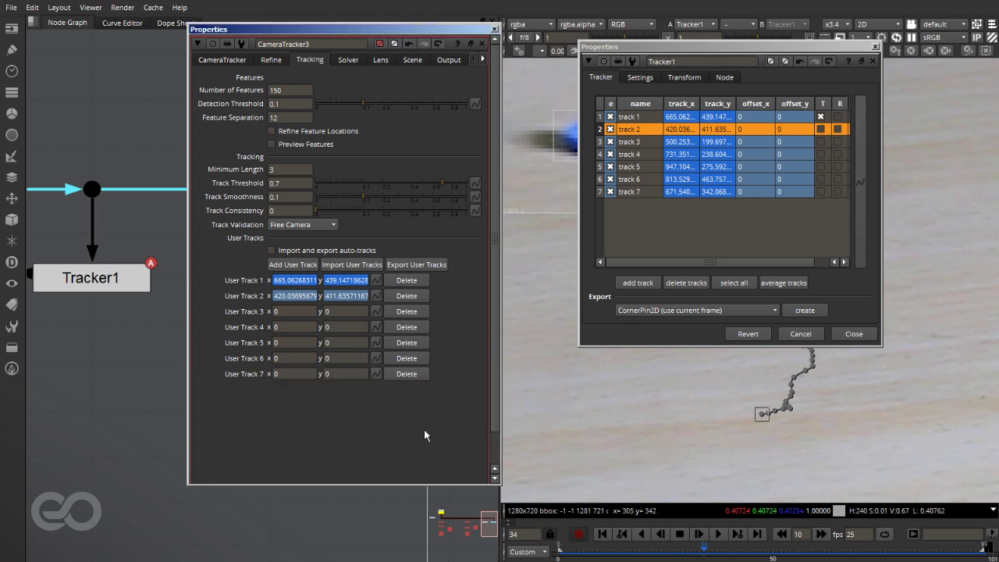
Examine User Track 2's x and y curves in the Curve Editor
{"action": "left_click", "coordinate": [118, 22]}
{"action": "left_click_drag", "start_coordinate": [211, 29], "coordinate": [667, 78]}
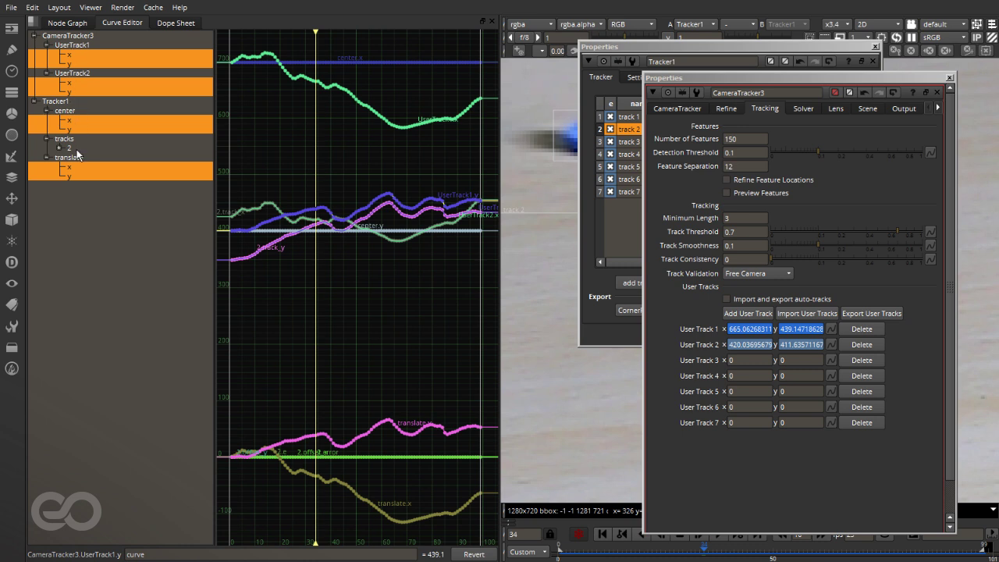
{"action": "left_click", "coordinate": [84, 76]}
{"action": "key", "text": "f"}
{"action": "scroll", "coordinate": [334, 222], "scroll_direction": "up", "scroll_amount": 3}
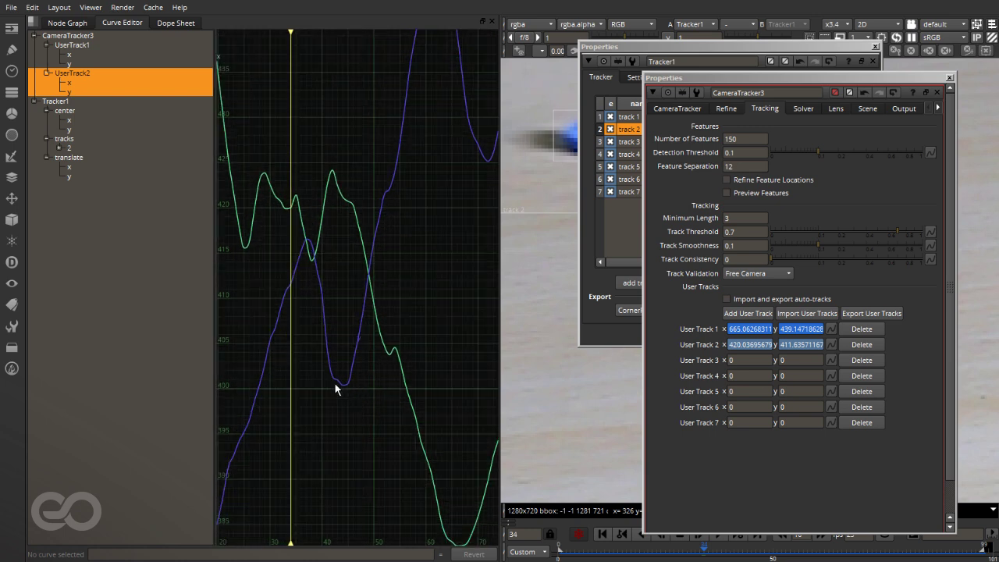
Check User Track 2's position against track 2 on the blue marker in the viewer
{"action": "left_click_drag", "start_coordinate": [802, 78], "coordinate": [208, 47]}
{"action": "left_click", "coordinate": [723, 59]}
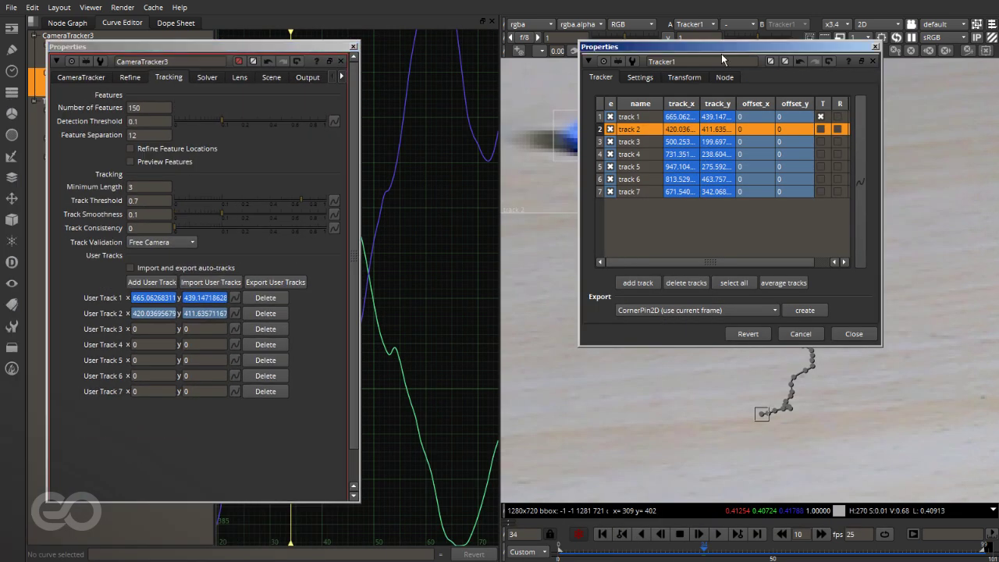
{"action": "left_click_drag", "start_coordinate": [723, 60], "coordinate": [244, 96]}
{"action": "scroll", "coordinate": [659, 329], "scroll_direction": "down", "scroll_amount": 3}
{"action": "scroll", "coordinate": [658, 329], "scroll_direction": "up", "scroll_amount": 2}
{"action": "scroll", "coordinate": [658, 329], "scroll_direction": "down", "scroll_amount": 2}
{"action": "scroll", "coordinate": [738, 294], "scroll_direction": "up", "scroll_amount": 8}
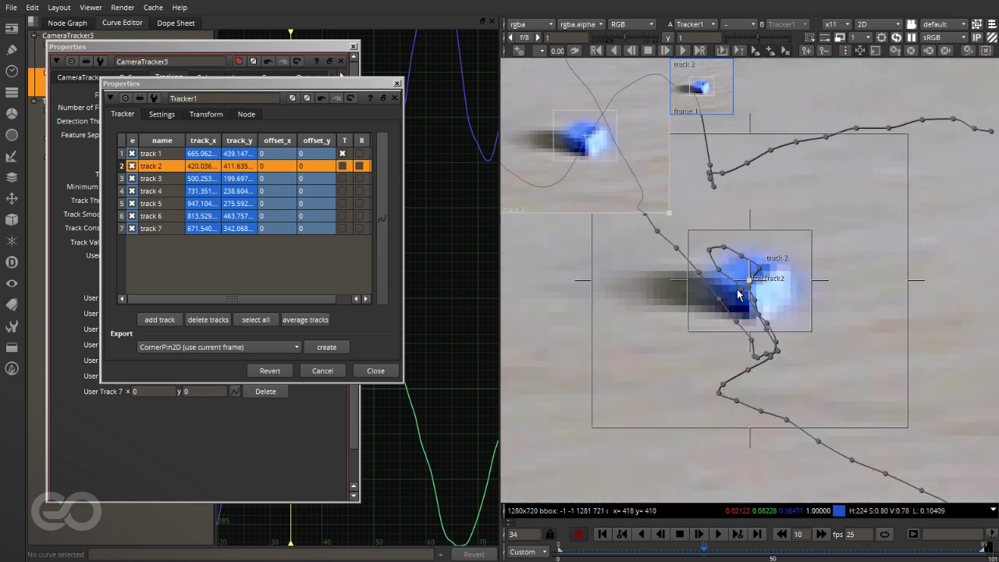
Generate keyframes for User Track 2's linked x and y curves in the Curve Editor, ending at frame 99 with an increment of 1
{"action": "scroll", "coordinate": [679, 289], "scroll_direction": "down", "scroll_amount": 8}
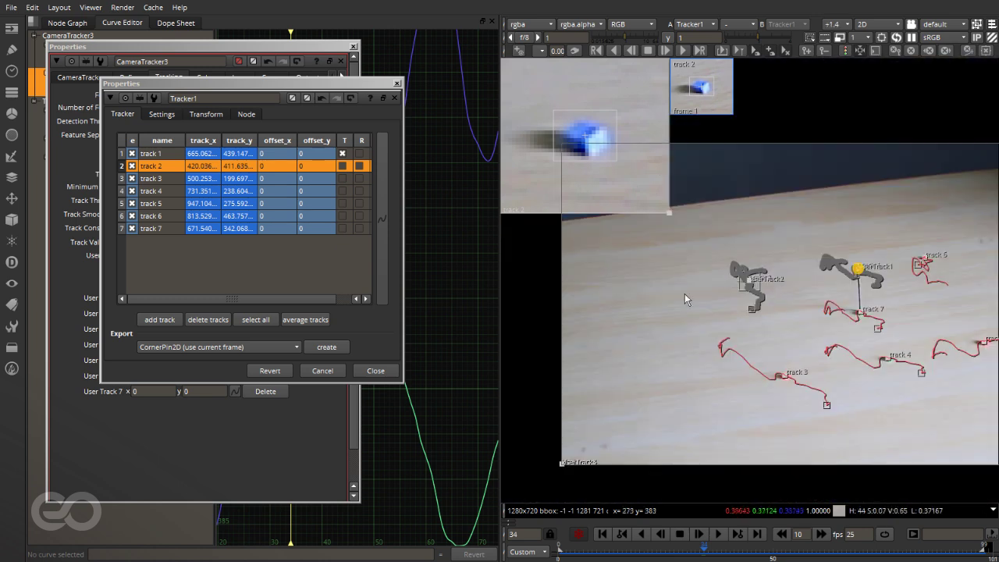
{"action": "scroll", "coordinate": [757, 274], "scroll_direction": "up", "scroll_amount": 1}
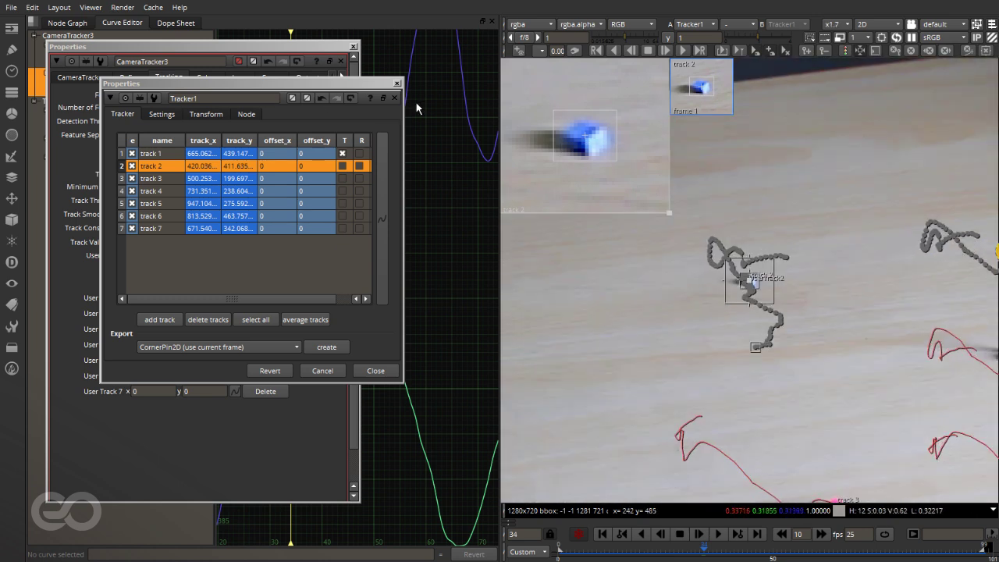
{"action": "right_click", "coordinate": [410, 71]}
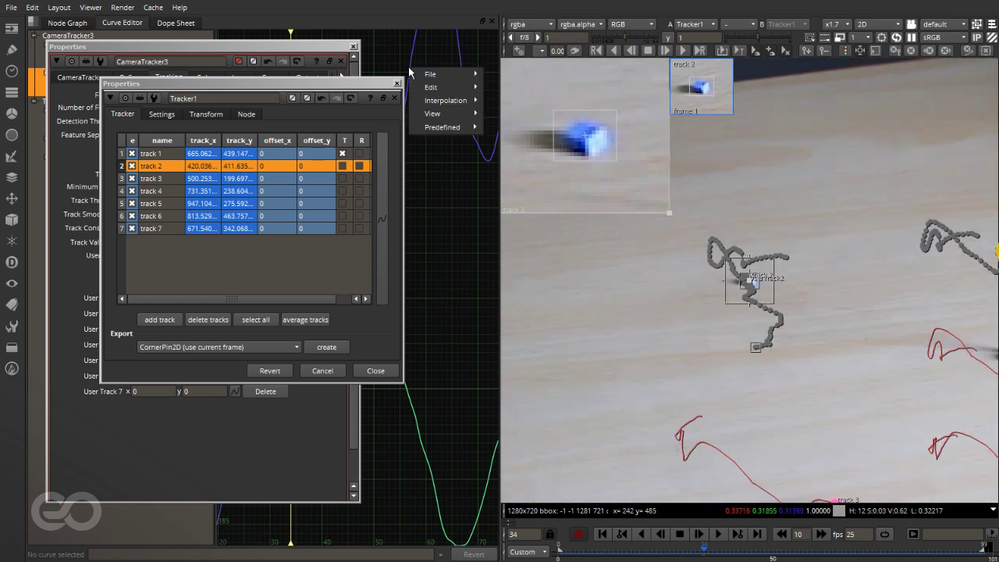
{"action": "mouse_move", "coordinate": [426, 104]}
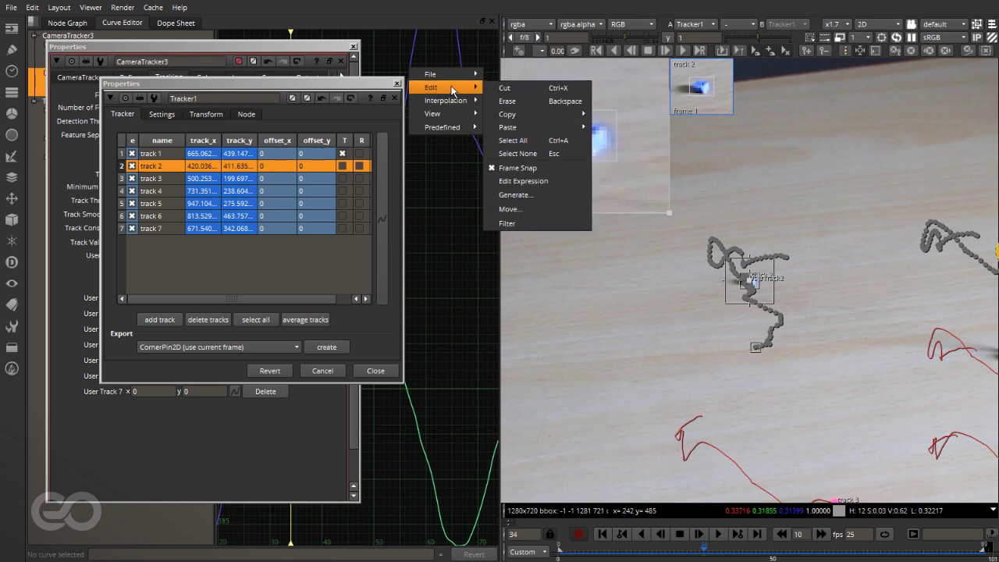
{"action": "mouse_move", "coordinate": [454, 118]}
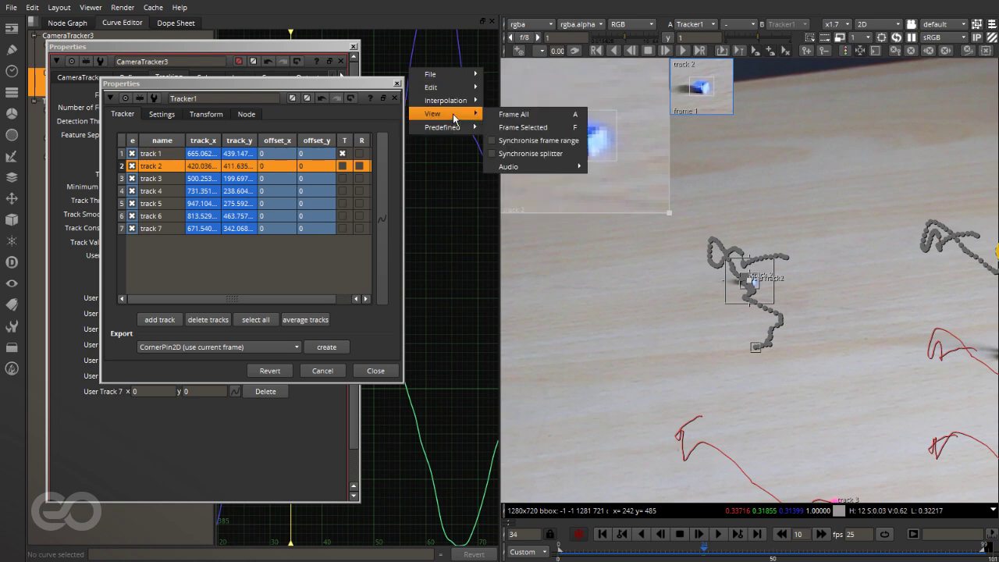
{"action": "mouse_move", "coordinate": [456, 79]}
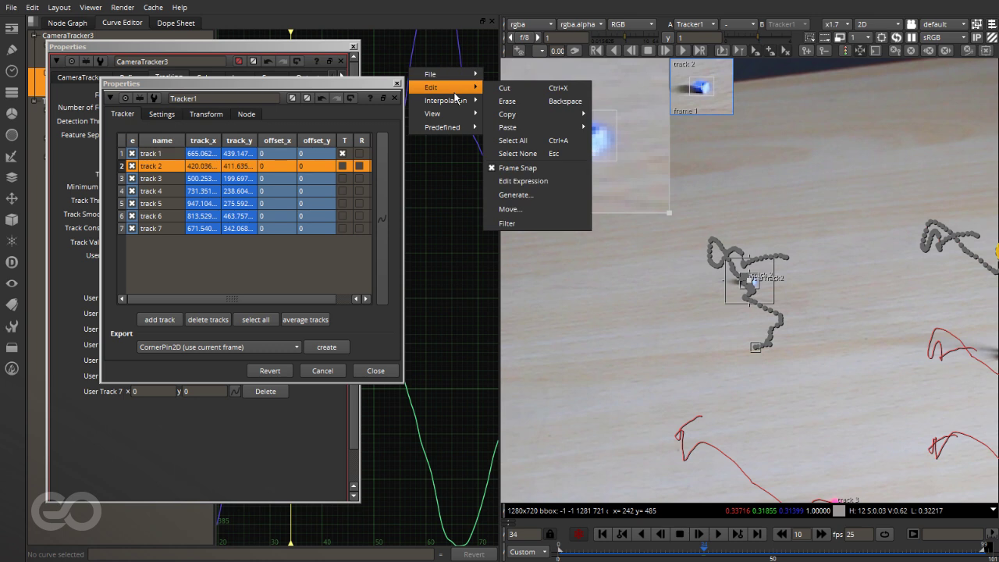
{"action": "left_click", "coordinate": [204, 50]}
{"action": "left_click_drag", "start_coordinate": [220, 50], "coordinate": [562, 87]}
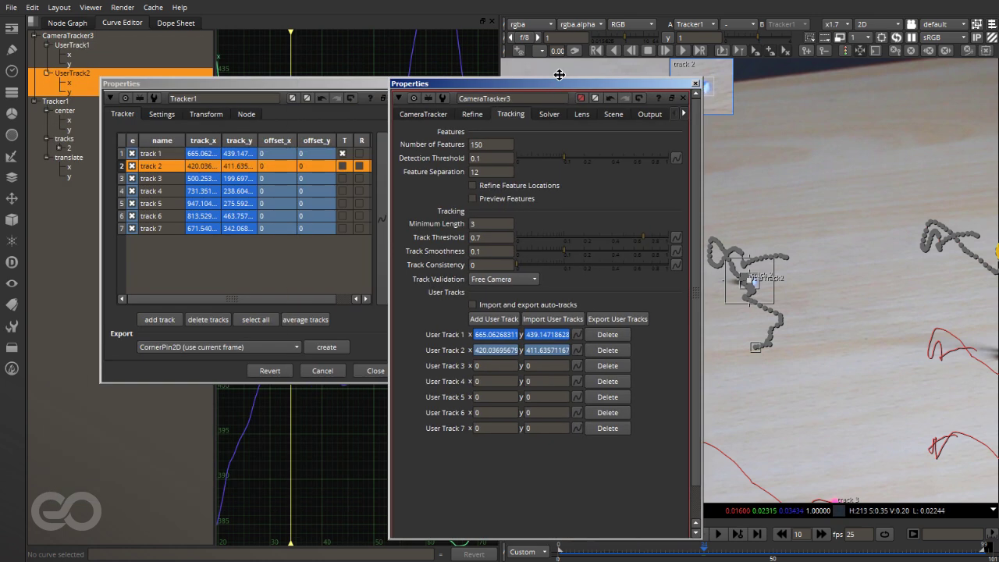
{"action": "right_click", "coordinate": [88, 73]}
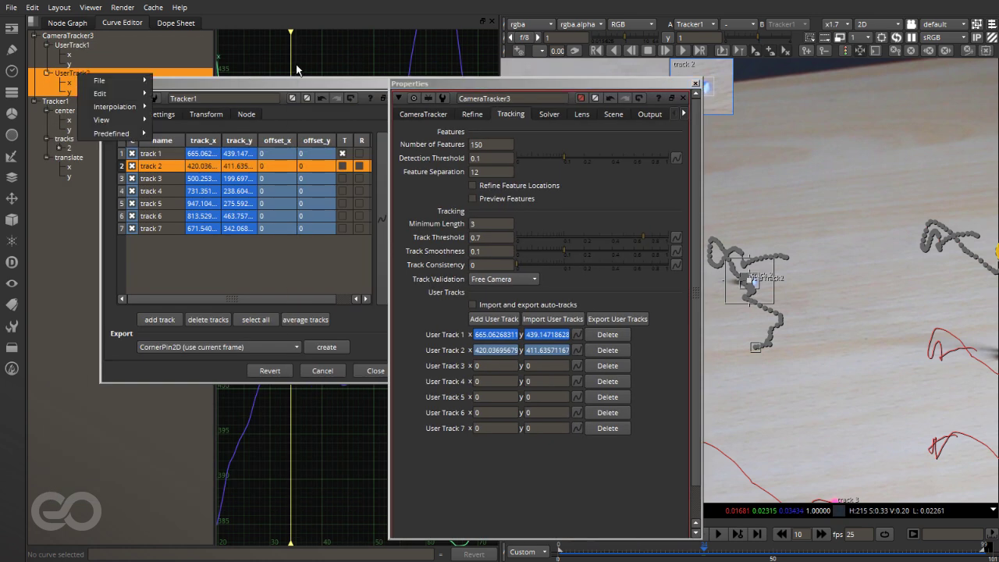
{"action": "mouse_move", "coordinate": [100, 93]}
{"action": "left_click", "coordinate": [207, 197]}
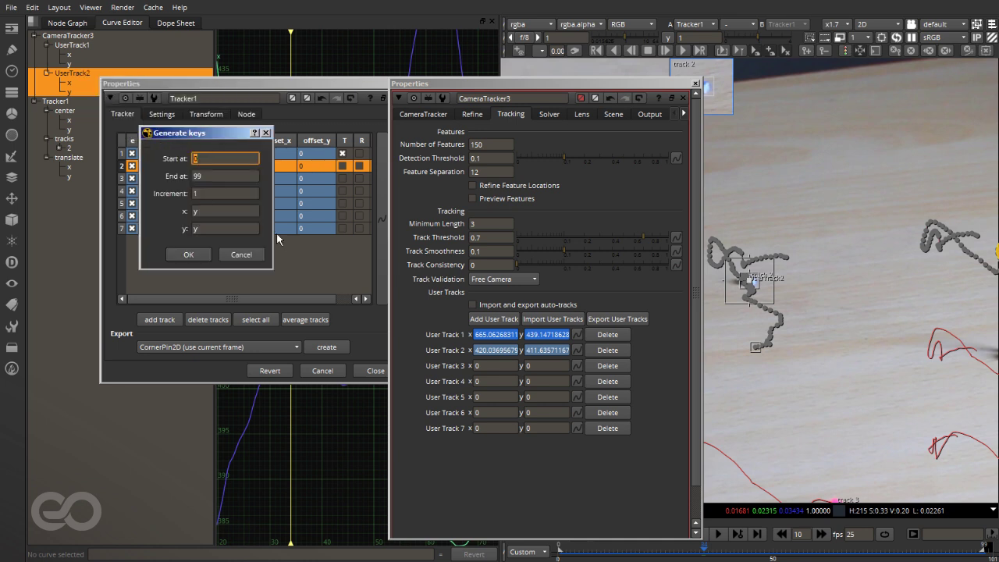
{"action": "left_click", "coordinate": [198, 256]}
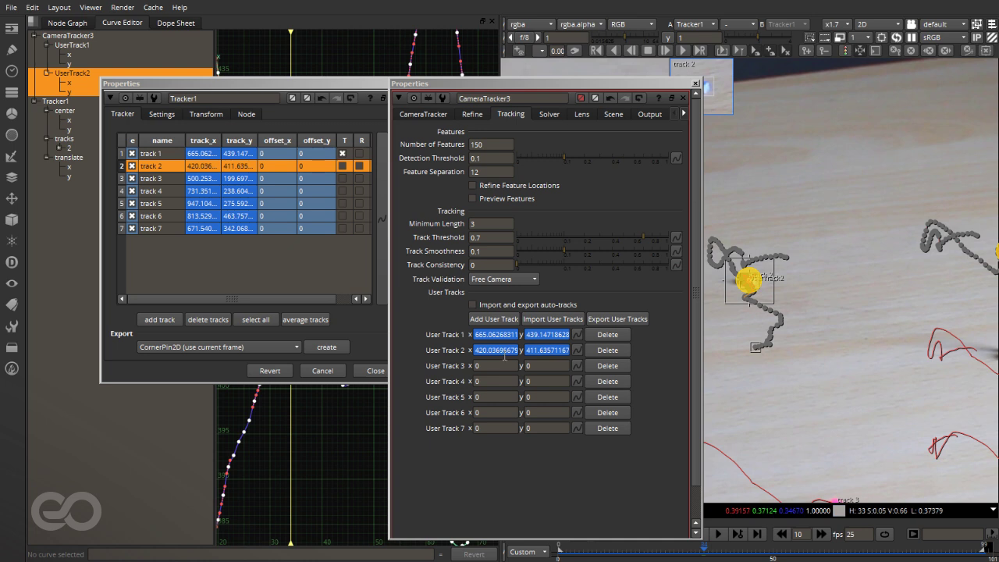
Check User Track 2's x and y expressions in CameraTracker3 and leave them unedited
{"action": "left_click_drag", "start_coordinate": [596, 88], "coordinate": [434, 61]}
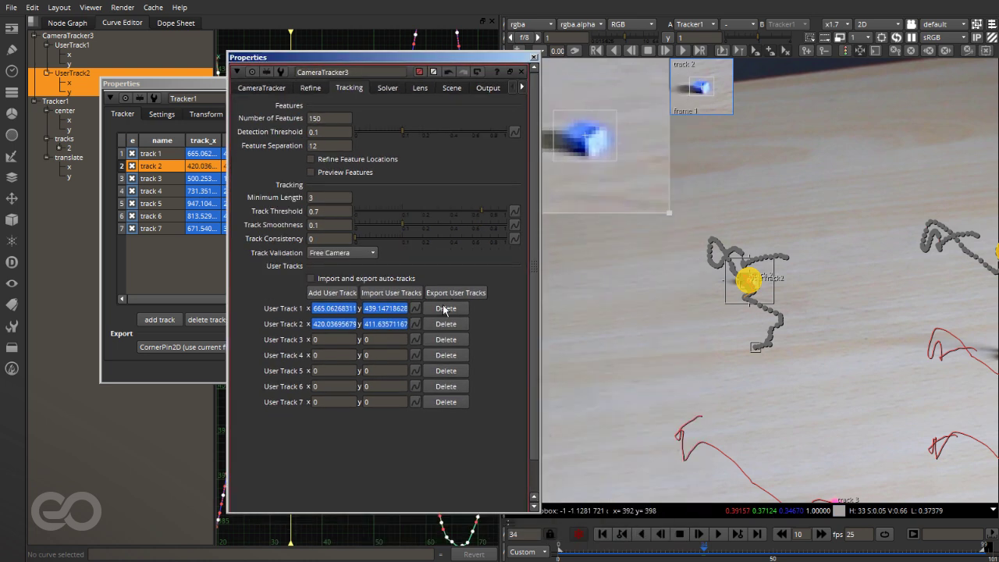
{"action": "right_click", "coordinate": [414, 323]}
{"action": "mouse_move", "coordinate": [484, 434]}
{"action": "left_click", "coordinate": [482, 414]}
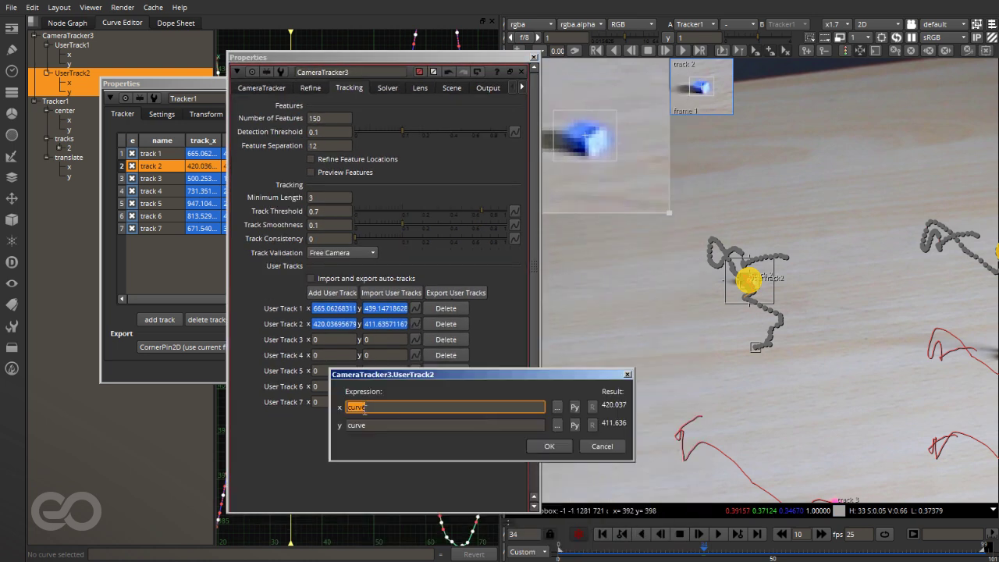
{"action": "left_click", "coordinate": [603, 447]}
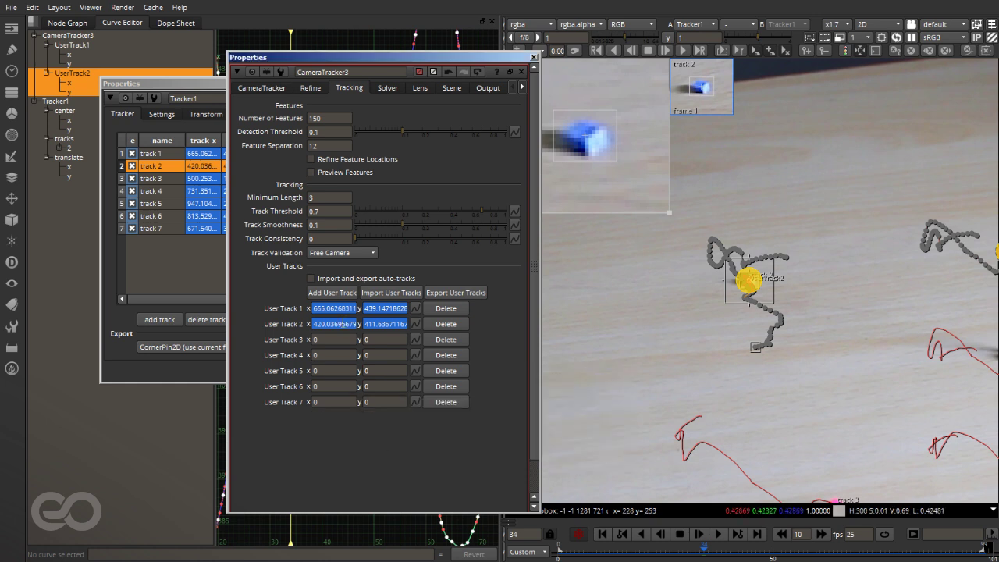
Copy the animation of Tracker1's tracks 3 to 7 onto the matching User Tracks 3 to 7 in CameraTracker3
{"action": "left_click_drag", "start_coordinate": [355, 58], "coordinate": [665, 37]}
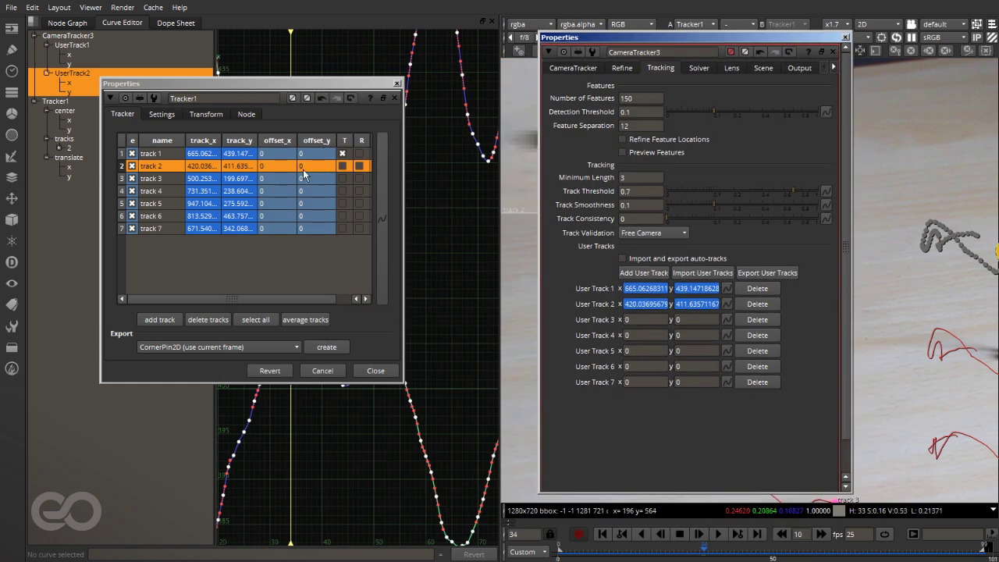
{"action": "left_click", "coordinate": [146, 179]}
{"action": "left_click_drag", "start_coordinate": [388, 222], "coordinate": [730, 320]}
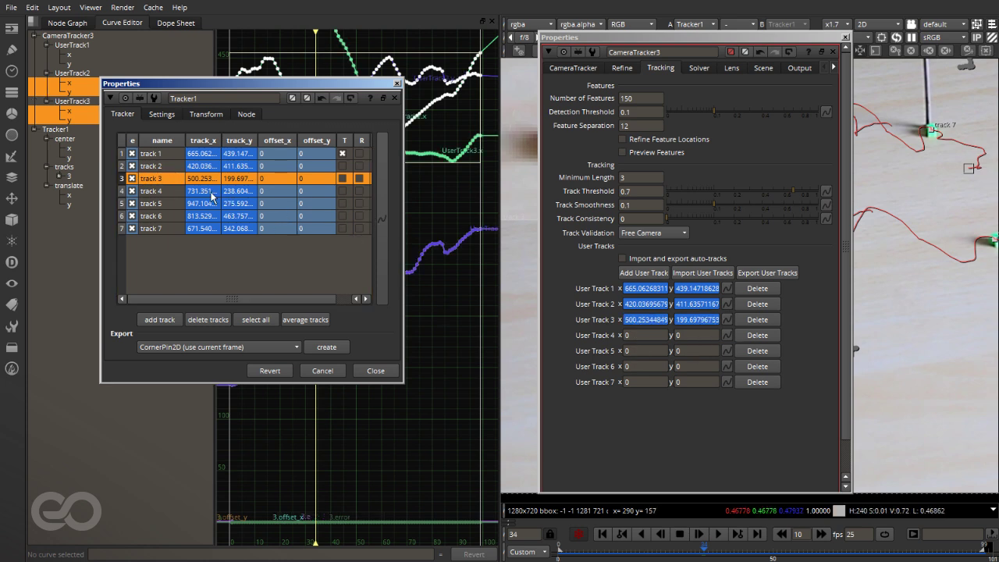
{"action": "left_click", "coordinate": [166, 191]}
{"action": "left_click_drag", "start_coordinate": [380, 217], "coordinate": [727, 335]}
{"action": "left_click", "coordinate": [179, 204]}
{"action": "left_click_drag", "start_coordinate": [381, 219], "coordinate": [727, 366]}
{"action": "left_click", "coordinate": [160, 217]}
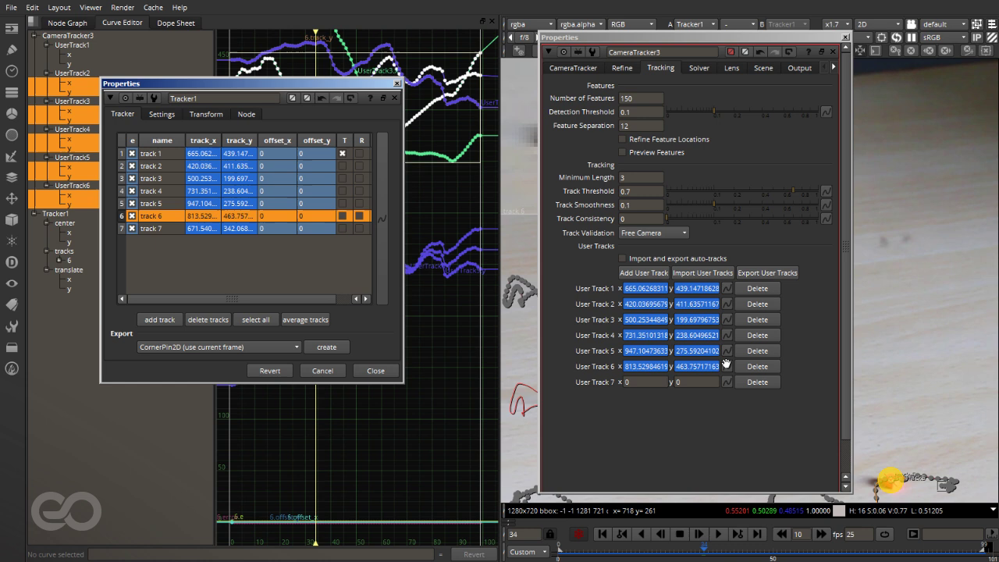
{"action": "left_click", "coordinate": [178, 228]}
{"action": "left_click_drag", "start_coordinate": [382, 219], "coordinate": [726, 381]}
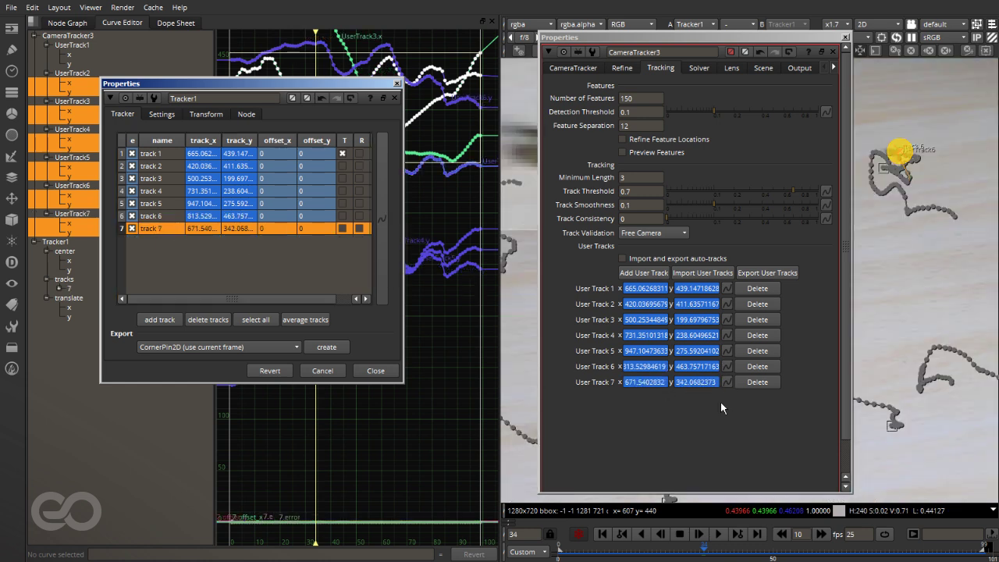
Close Tracker1's properties and review all the user tracks as curves and over the footage in the viewer
{"action": "left_click", "coordinate": [398, 84]}
{"action": "key", "text": "f"}
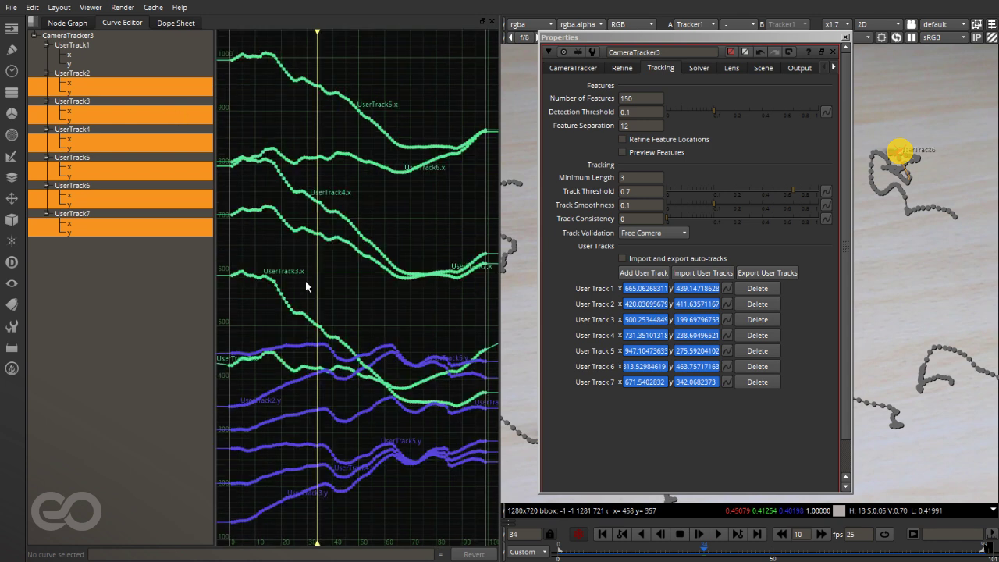
{"action": "left_click", "coordinate": [66, 24]}
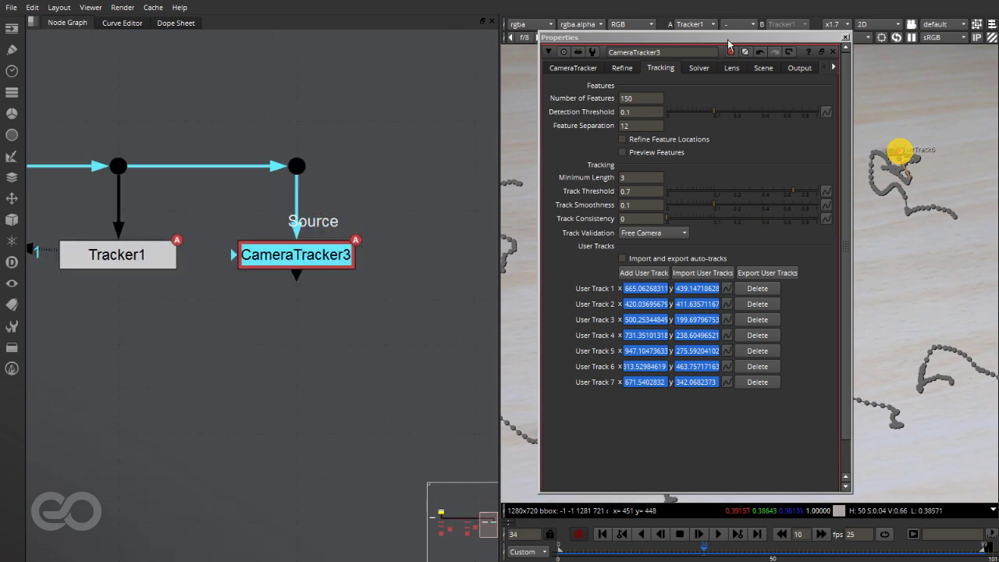
{"action": "left_click_drag", "start_coordinate": [730, 37], "coordinate": [302, 48]}
{"action": "key", "text": "f"}
{"action": "scroll", "coordinate": [781, 305], "scroll_direction": "up", "scroll_amount": 3}
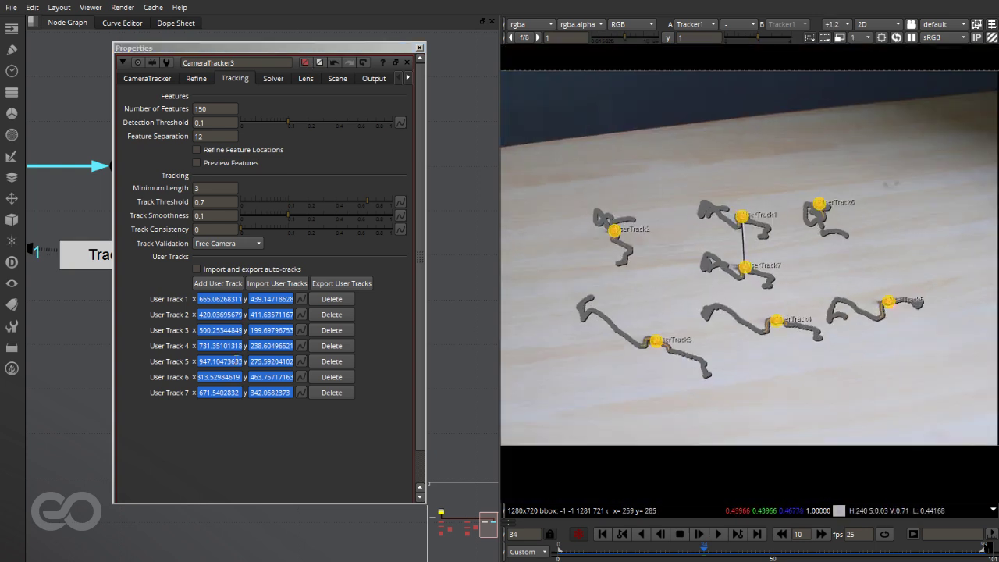
Turn on the feature preview for CameraTracker3 and raise the detection threshold to 1
{"action": "left_click", "coordinate": [148, 78]}
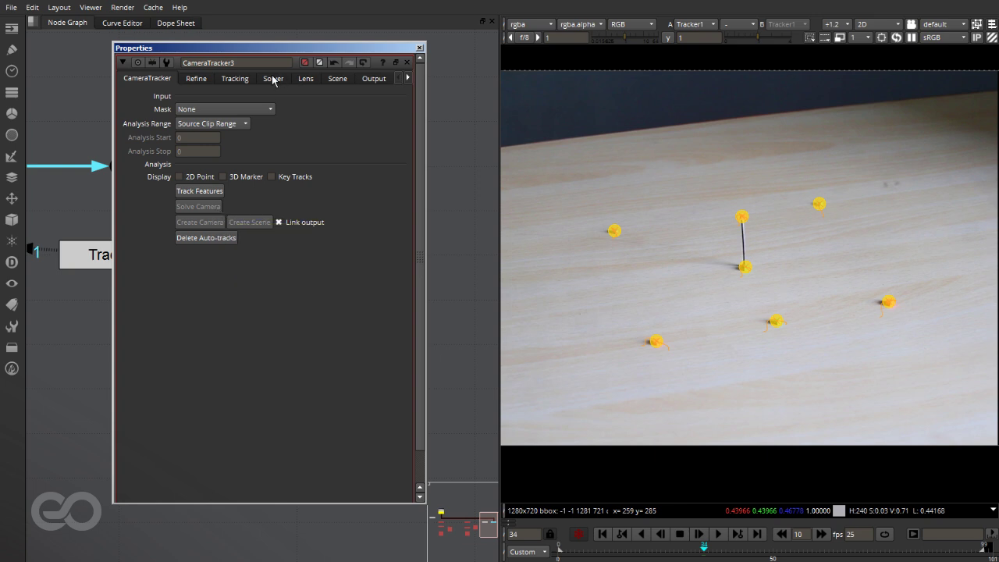
{"action": "left_click", "coordinate": [228, 80]}
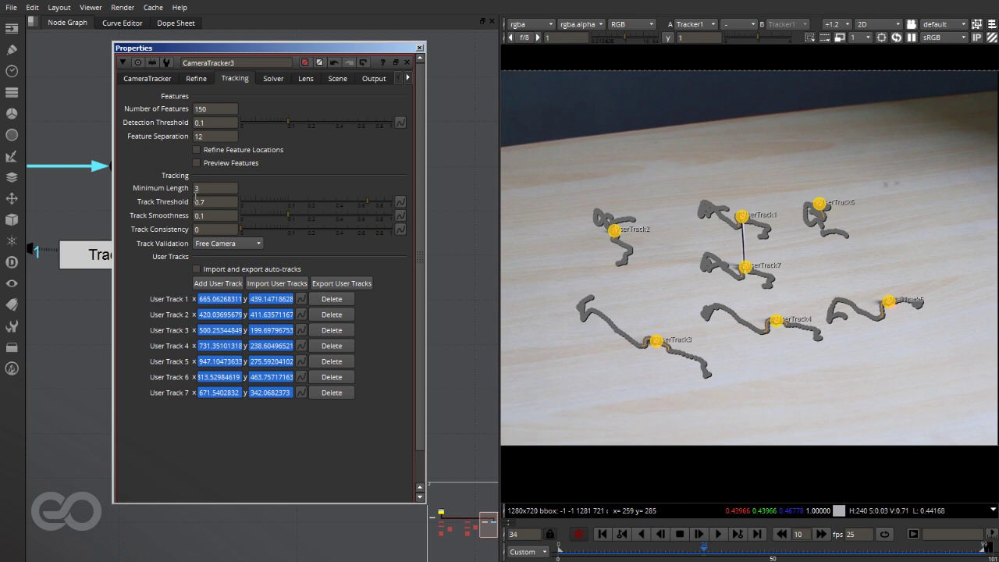
{"action": "left_click", "coordinate": [196, 163]}
{"action": "scroll", "coordinate": [692, 279], "scroll_direction": "down", "scroll_amount": 2}
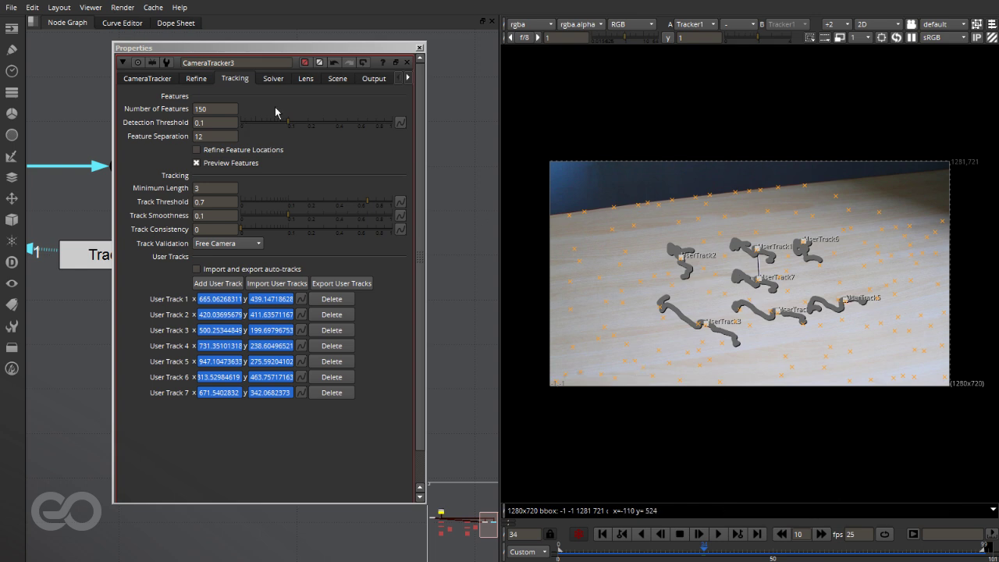
{"action": "left_click_drag", "start_coordinate": [289, 123], "coordinate": [392, 123]}
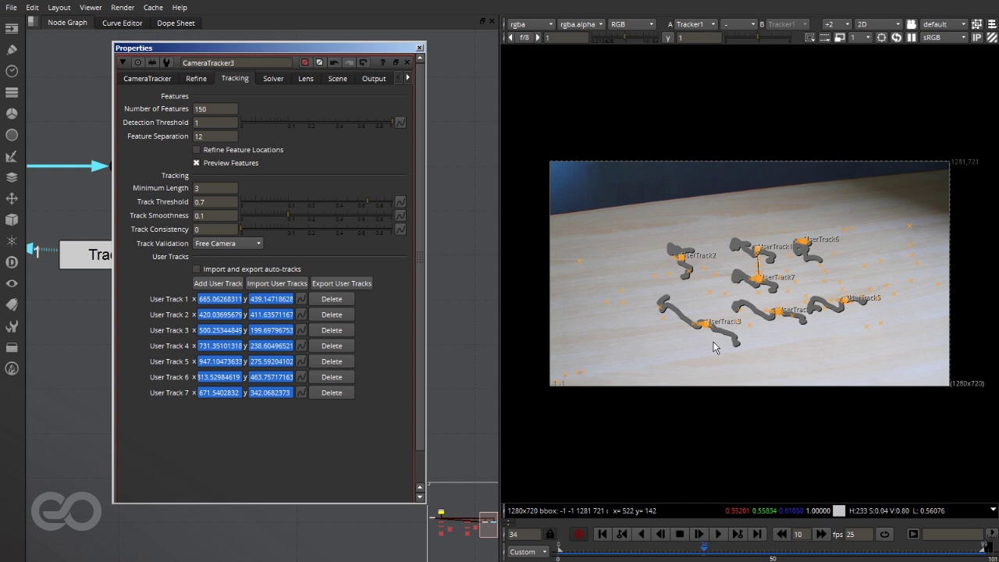
Set CameraTracker3's feature separation to 22, number of features to 30 and minimum track length to 60
{"action": "left_click", "coordinate": [198, 136]}
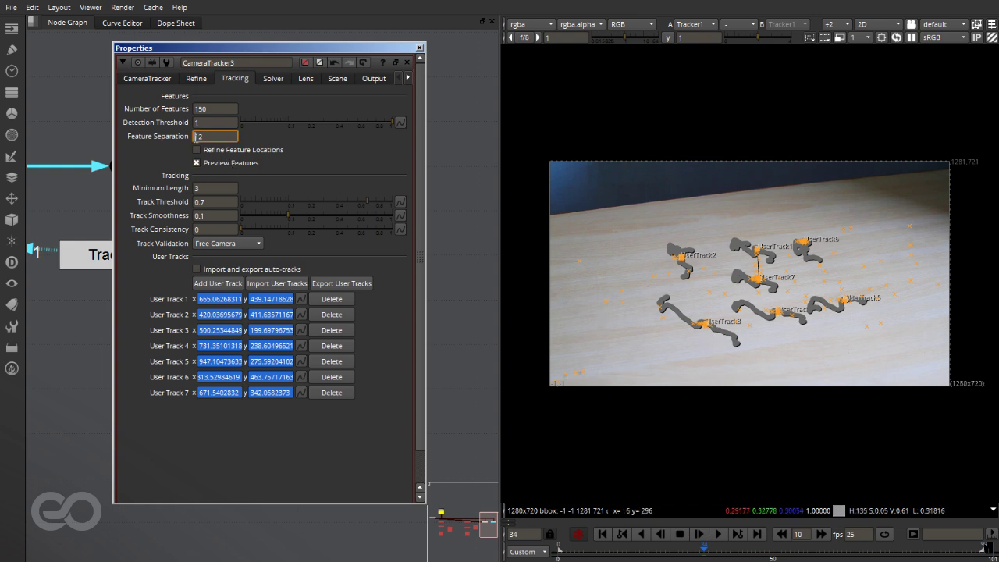
{"action": "left_click", "coordinate": [198, 108]}
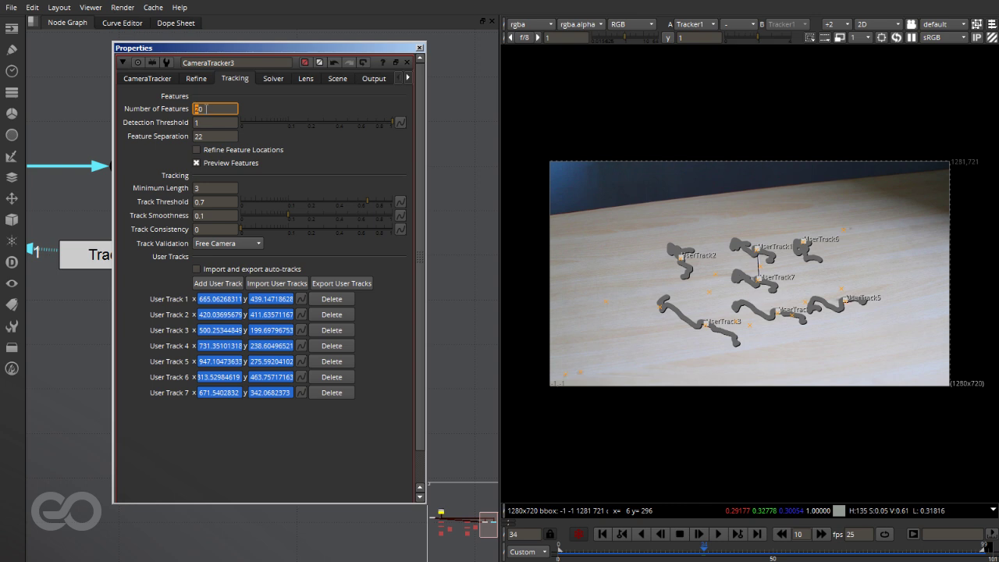
{"action": "left_click", "coordinate": [219, 189]}
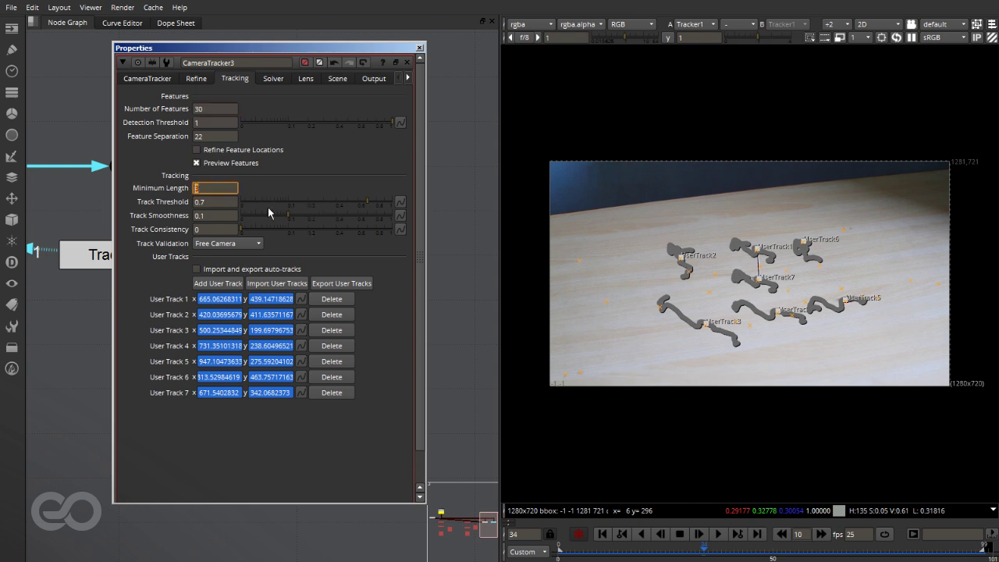
{"action": "type", "text": "60"}
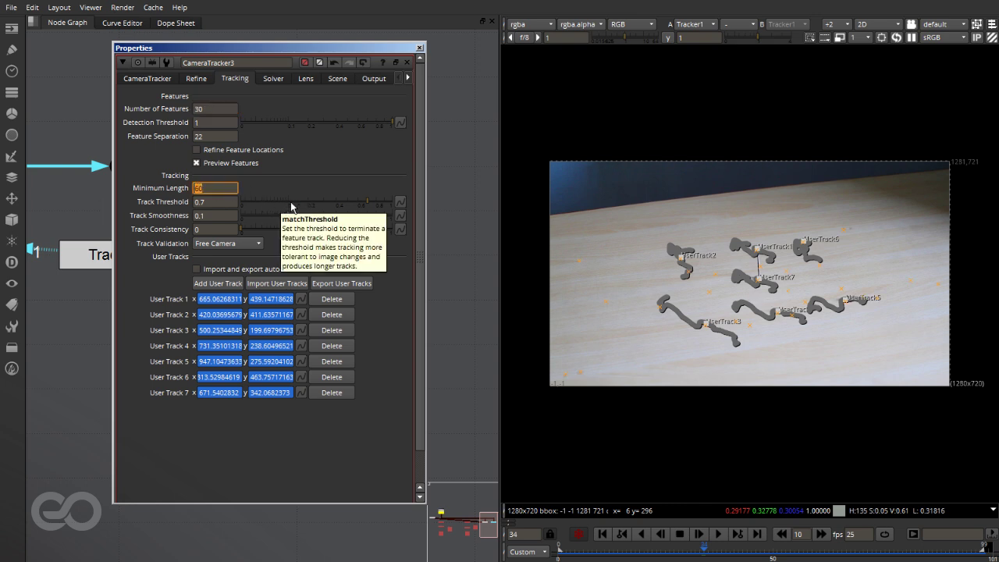
Track the features across the source clip range with CameraTracker3 and darken the viewer to a gain of 0.11
{"action": "left_click", "coordinate": [149, 78]}
{"action": "left_click", "coordinate": [195, 191]}
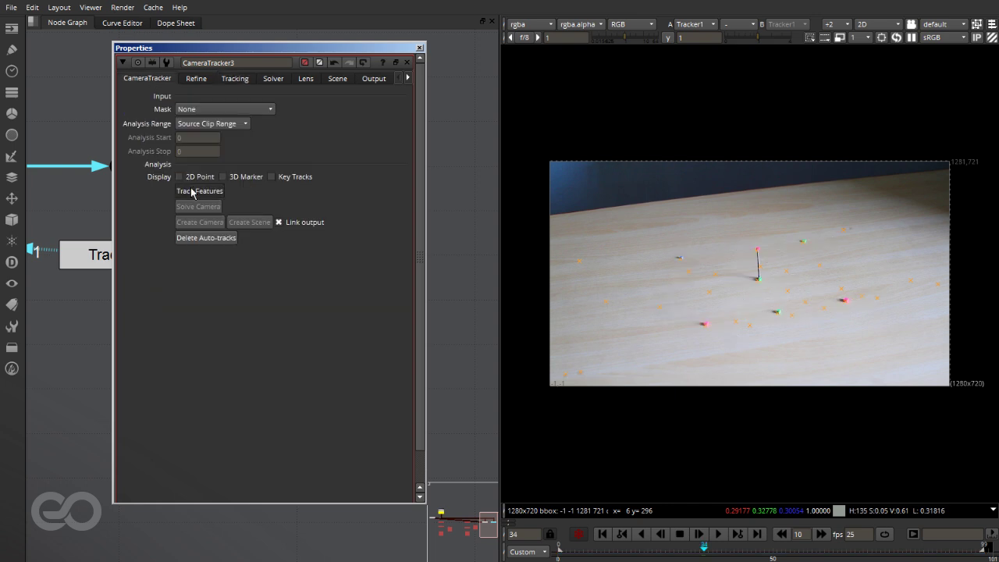
{"action": "left_click", "coordinate": [524, 37]}
{"action": "left_click_drag", "start_coordinate": [596, 236], "coordinate": [445, 218]}
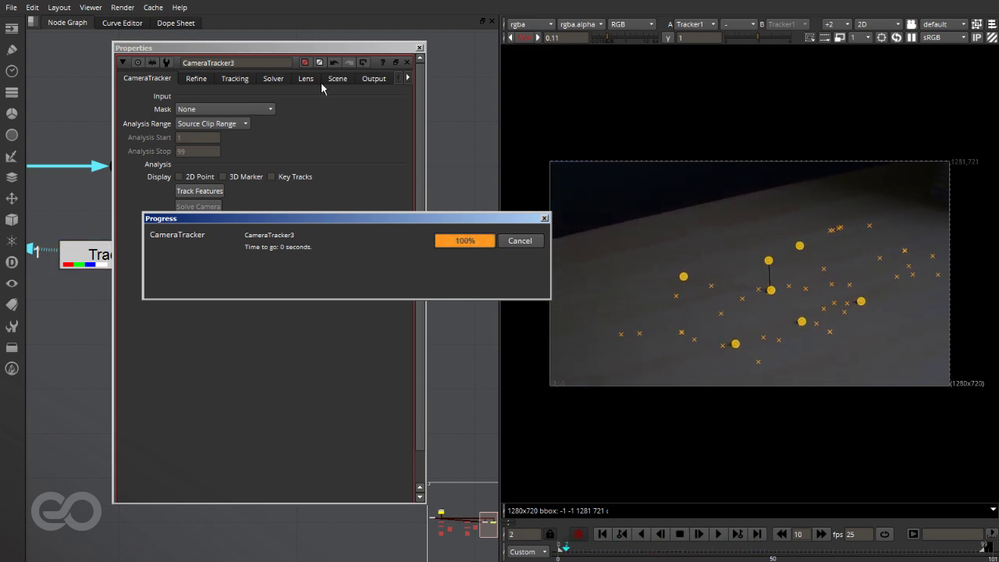
Configure the solver camera with an Approximate Constant focal length of 28 and a film back size of 22.3 by 14.9 mm
{"action": "left_click", "coordinate": [278, 78]}
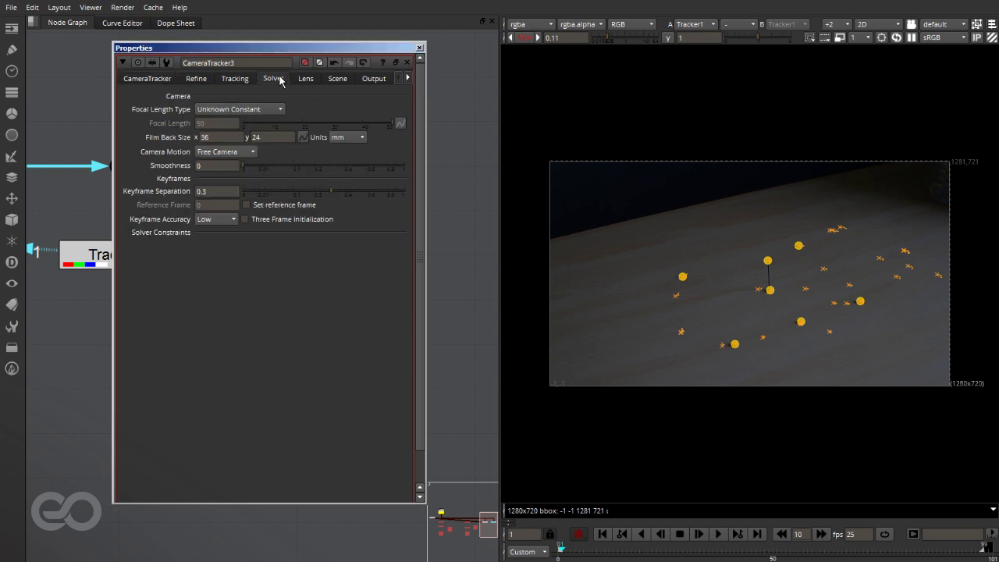
{"action": "left_click", "coordinate": [225, 109]}
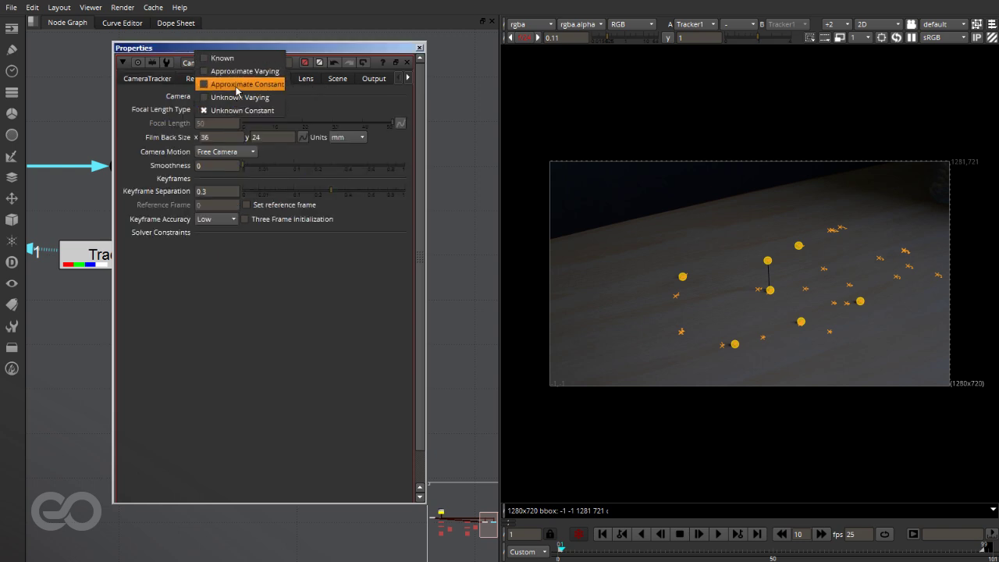
{"action": "left_click", "coordinate": [230, 83]}
{"action": "left_click_drag", "start_coordinate": [230, 134], "coordinate": [132, 162]}
{"action": "type", "text": "22."}
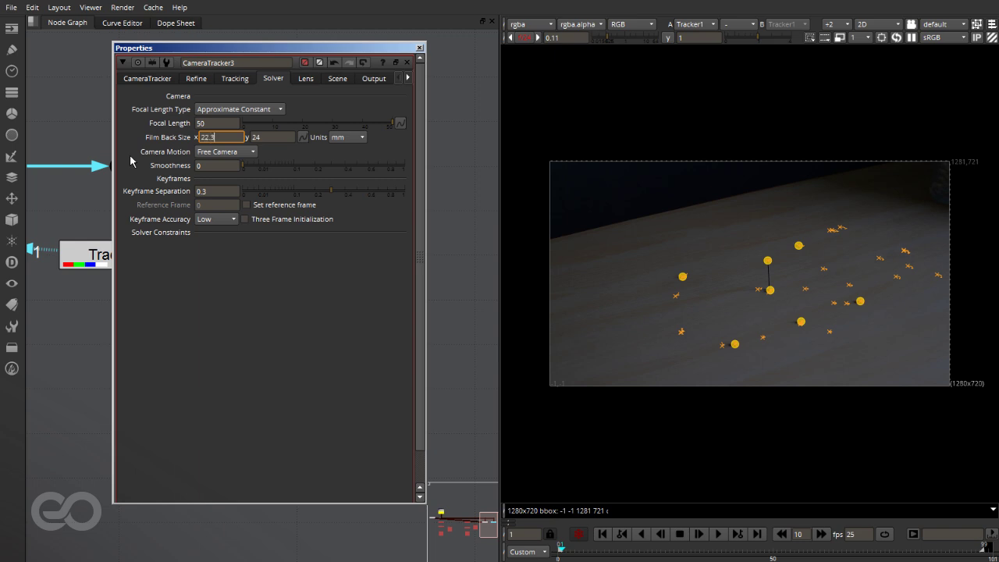
{"action": "key", "text": "Tab"}
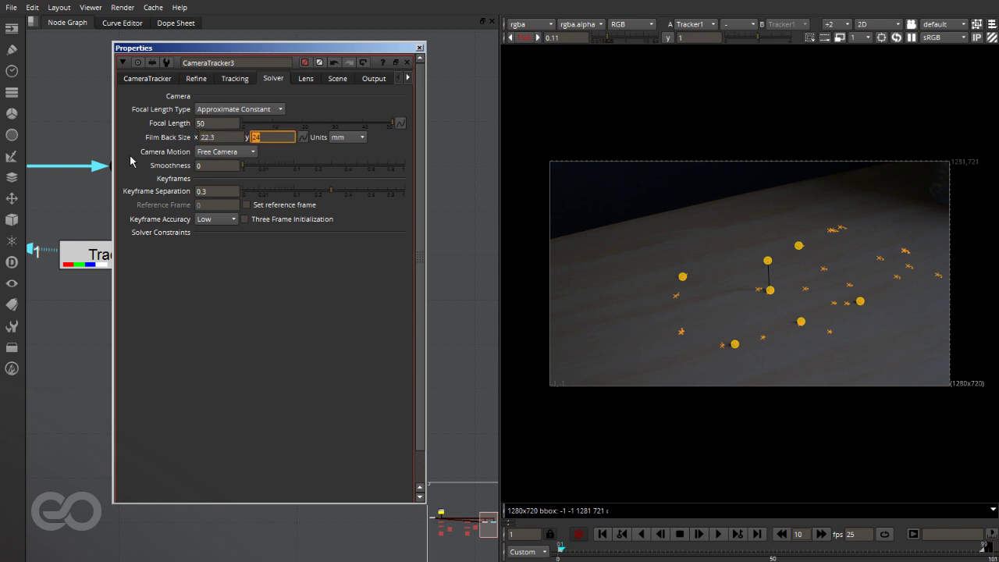
{"action": "key", "text": "Return"}
{"action": "double_click", "coordinate": [219, 121]}
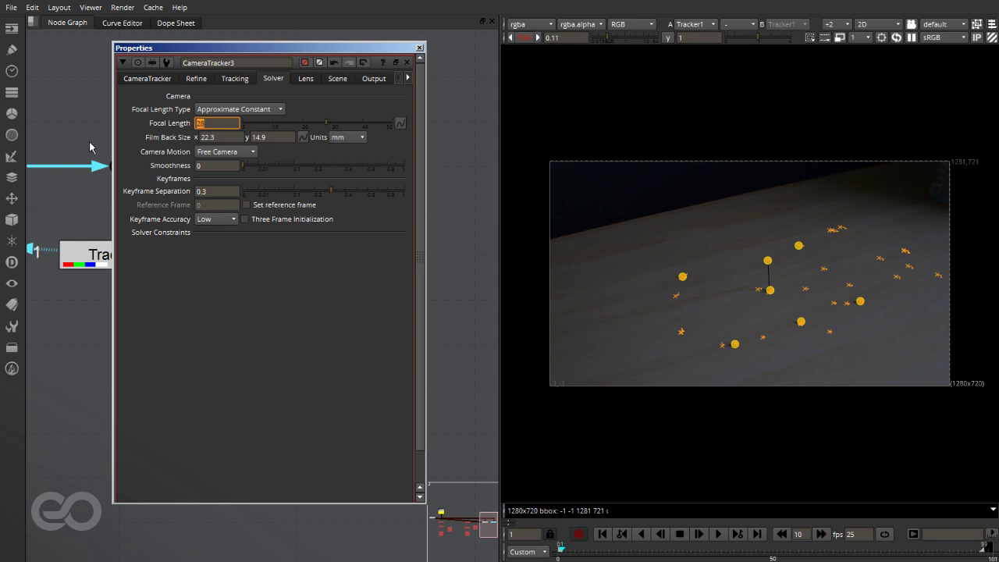
Set the solver's smoothness to 0.05 and keyframe accuracy to High, and enable Three Frame Initialization
{"action": "key", "text": "Tab"}
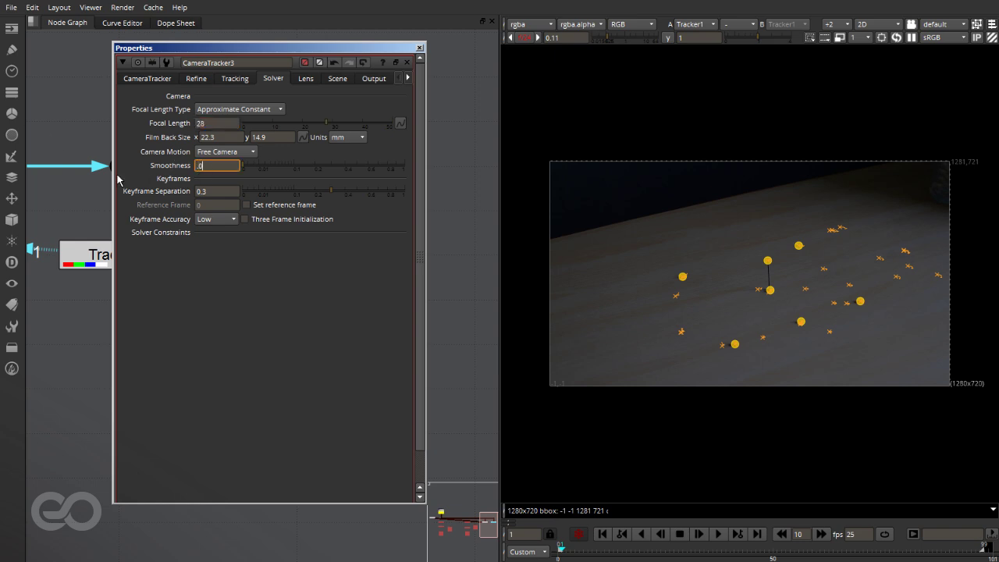
{"action": "type", "text": "0.05"}
{"action": "key", "text": "Return"}
{"action": "left_click", "coordinate": [210, 213]}
{"action": "left_click", "coordinate": [215, 245]}
{"action": "left_click", "coordinate": [256, 221]}
Set the lens distortion to Unknown Lens and solve the camera with CameraTracker3
{"action": "left_click", "coordinate": [305, 78]}
{"action": "left_click", "coordinate": [226, 98]}
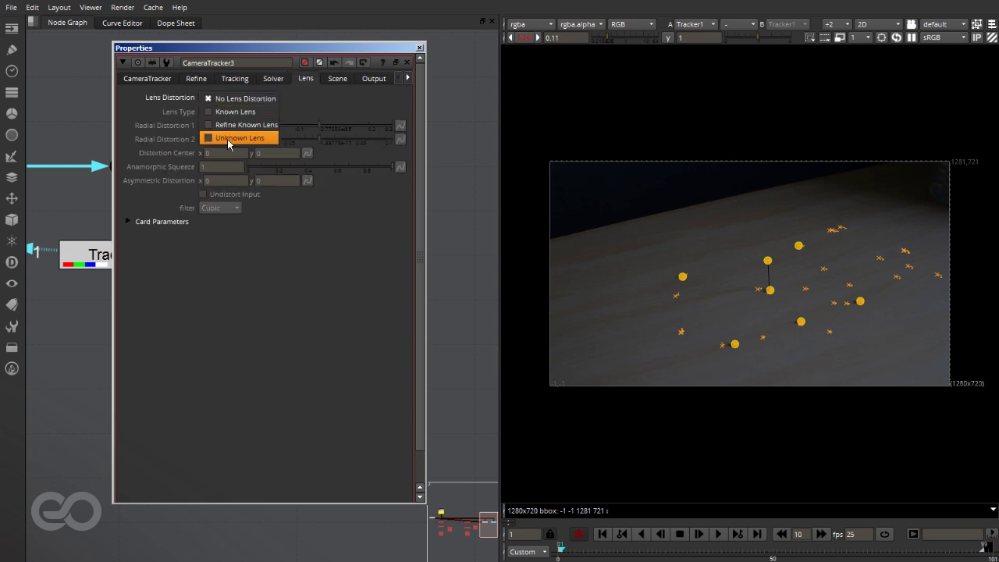
{"action": "left_click", "coordinate": [228, 139]}
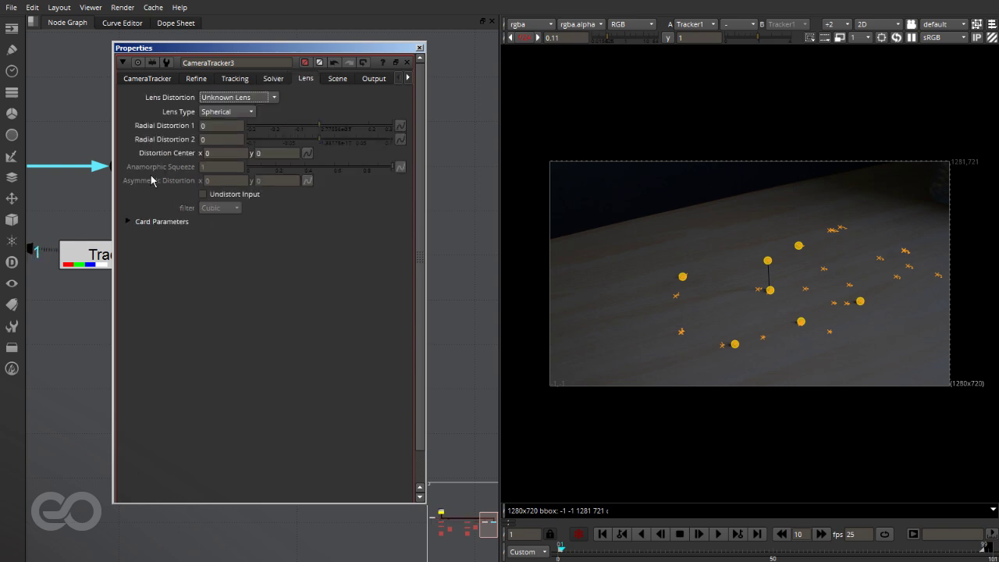
{"action": "left_click", "coordinate": [134, 79]}
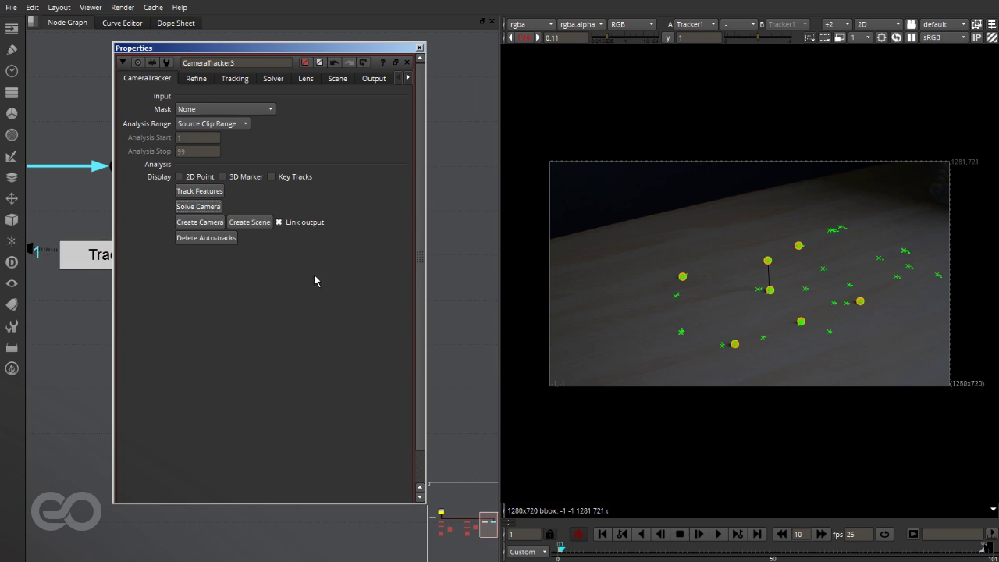
Move through the clip to frame 85 to review the solved tracks, and reset the viewer gain to 1
{"action": "left_click_drag", "start_coordinate": [564, 551], "coordinate": [924, 551]}
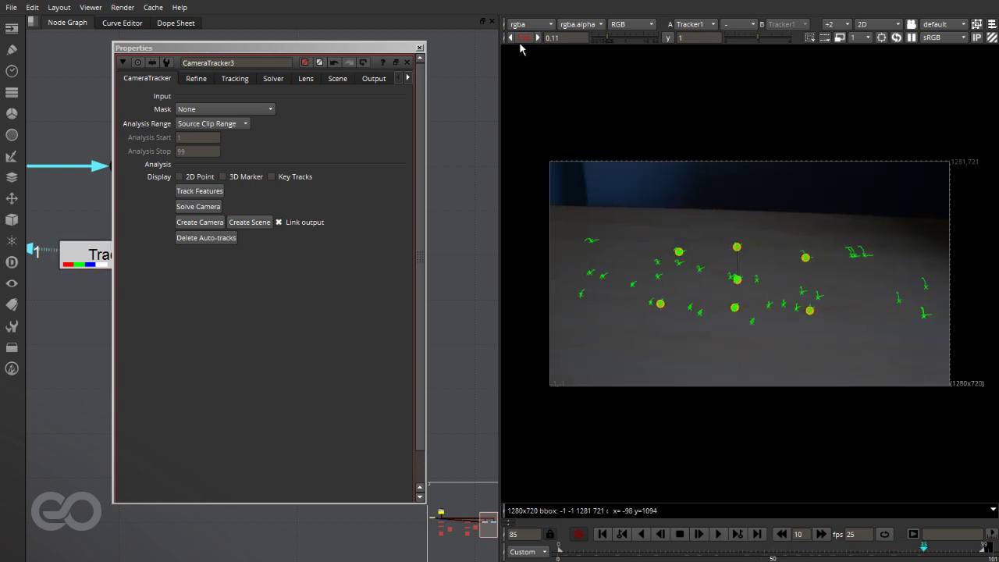
{"action": "left_click", "coordinate": [277, 80]}
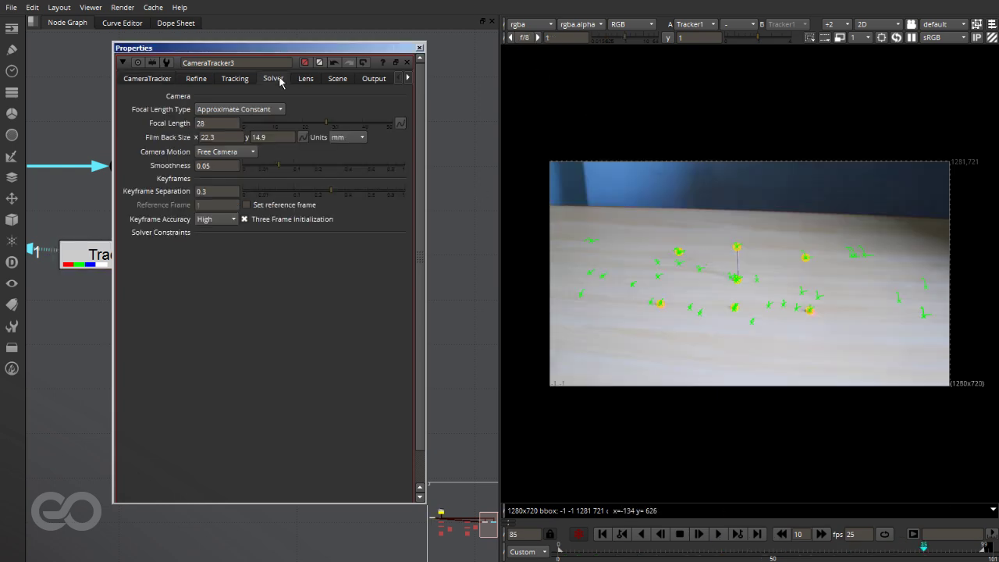
{"action": "left_click", "coordinate": [306, 79]}
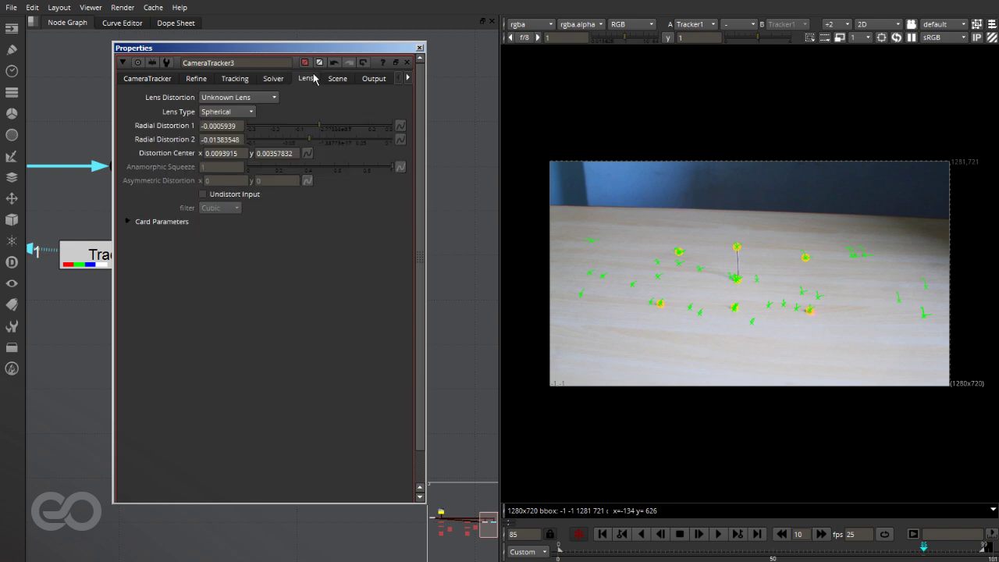
Enable Undistort Input in CameraTracker3's lens settings and show the node's output in the viewer
{"action": "left_click", "coordinate": [228, 194]}
{"action": "left_click_drag", "start_coordinate": [310, 46], "coordinate": [306, 72]}
{"action": "key", "text": "1"}
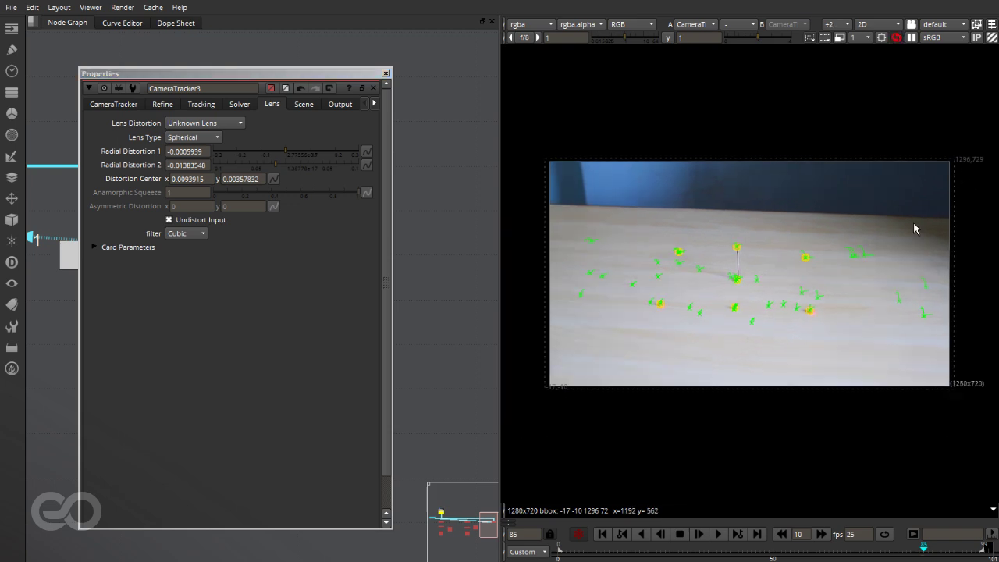
Play the undistorted clip from its first frame and examine closely how the tracks stick to the tabletop
{"action": "left_click_drag", "start_coordinate": [568, 548], "coordinate": [704, 548]}
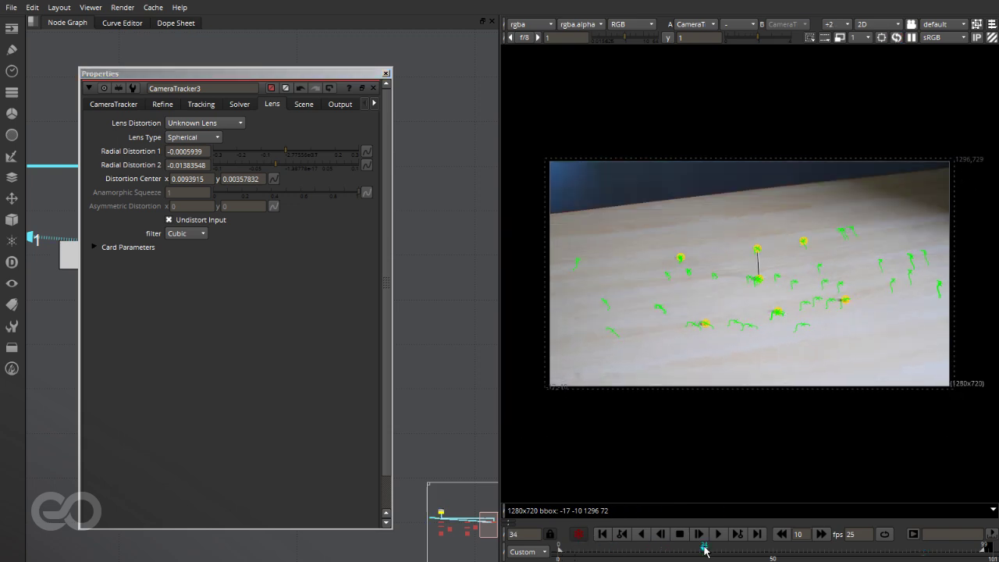
{"action": "left_click", "coordinate": [602, 534]}
{"action": "left_click", "coordinate": [718, 534]}
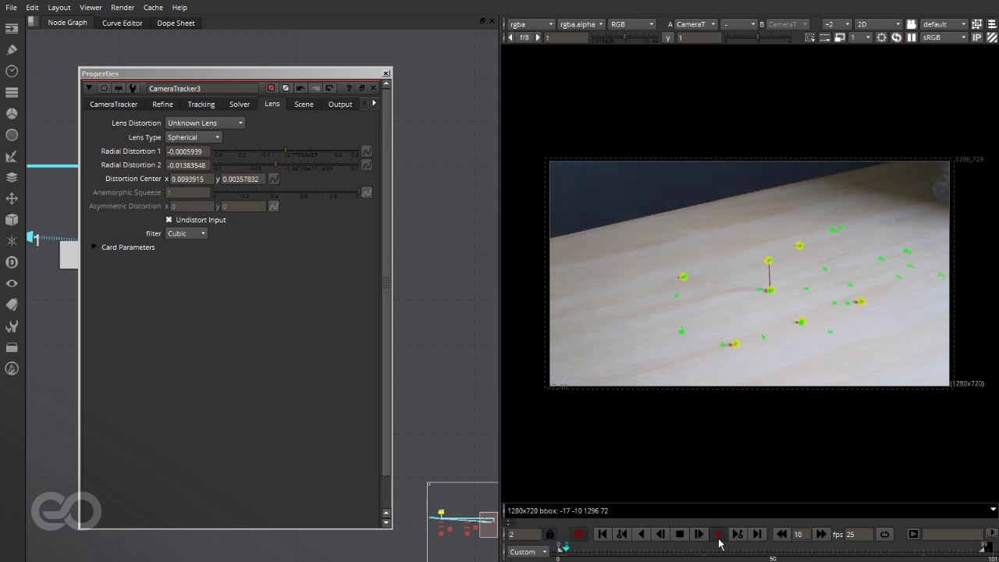
{"action": "left_click", "coordinate": [679, 535]}
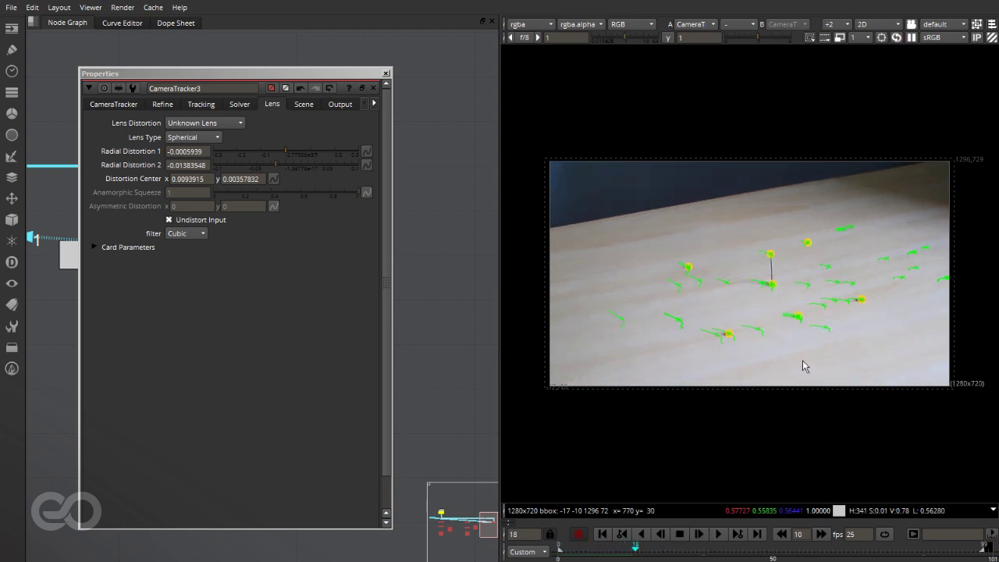
{"action": "scroll", "coordinate": [792, 288], "scroll_direction": "up", "scroll_amount": 3}
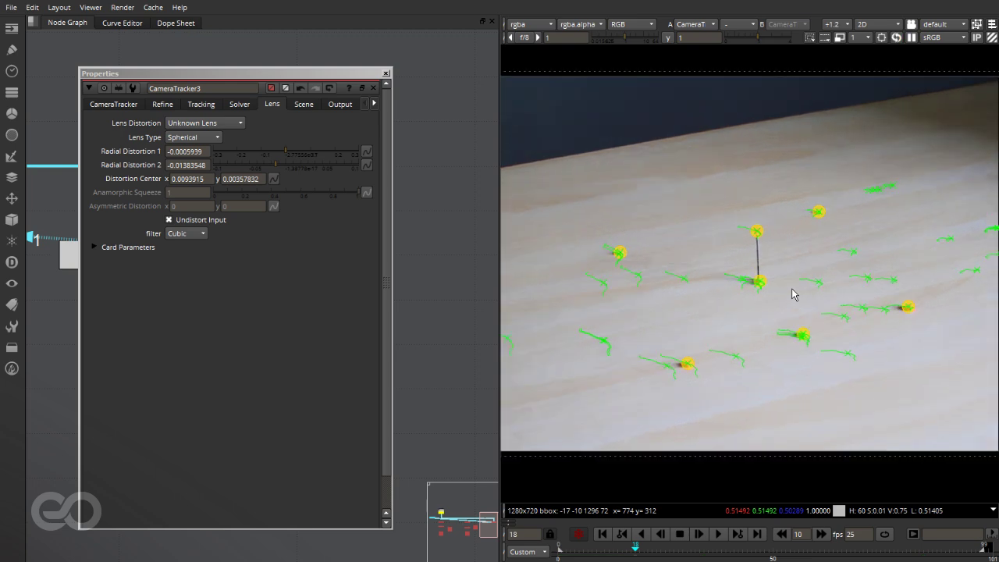
{"action": "scroll", "coordinate": [792, 288], "scroll_direction": "down", "scroll_amount": 3}
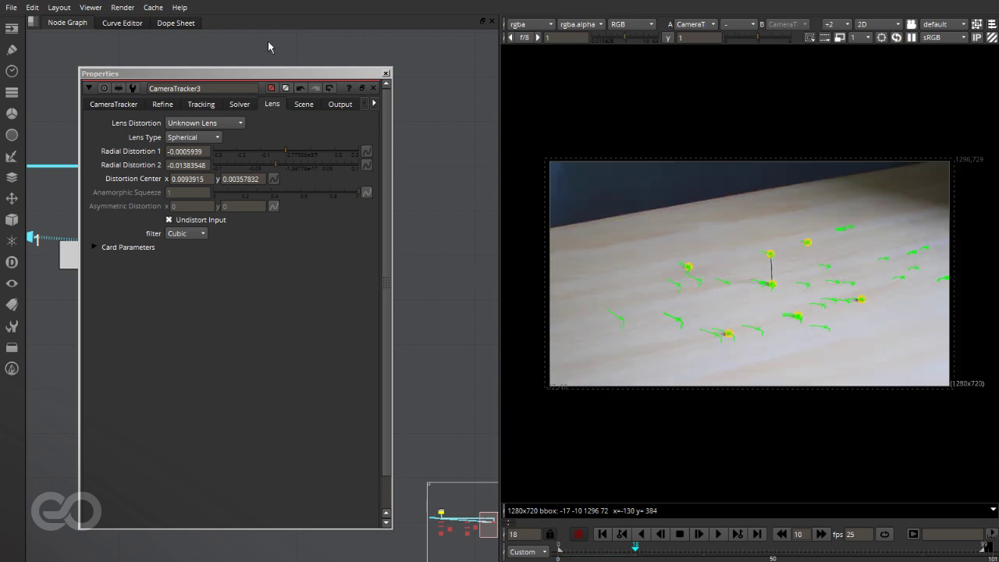
Set the ground plane from all tracks except the raised marker at the tip of the upright pin
{"action": "left_click_drag", "start_coordinate": [283, 77], "coordinate": [267, 68]}
{"action": "left_click_drag", "start_coordinate": [538, 173], "coordinate": [993, 390]}
{"action": "left_click_drag", "start_coordinate": [751, 240], "coordinate": [776, 260], "text": "shift"}
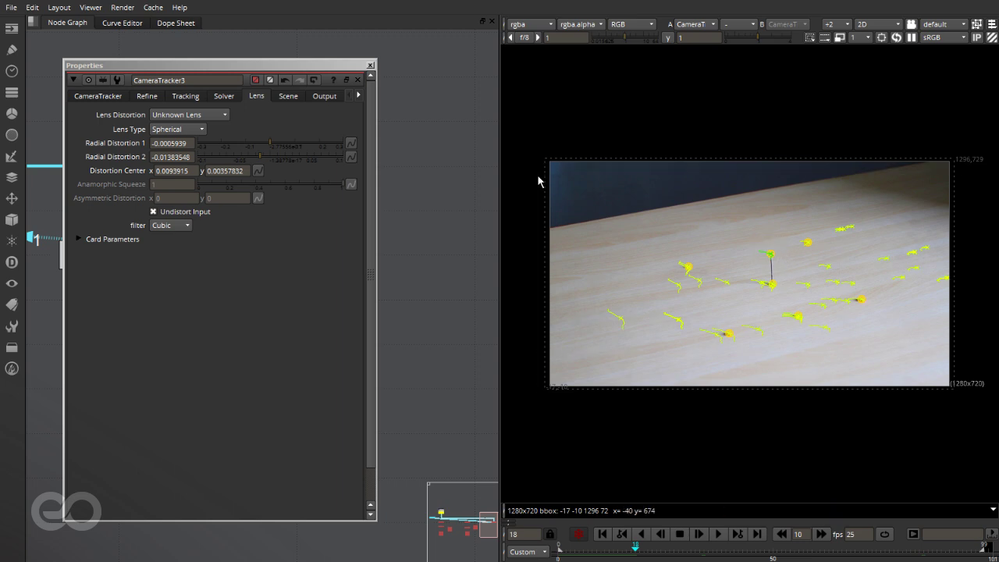
{"action": "right_click", "coordinate": [698, 283]}
{"action": "mouse_move", "coordinate": [733, 304]}
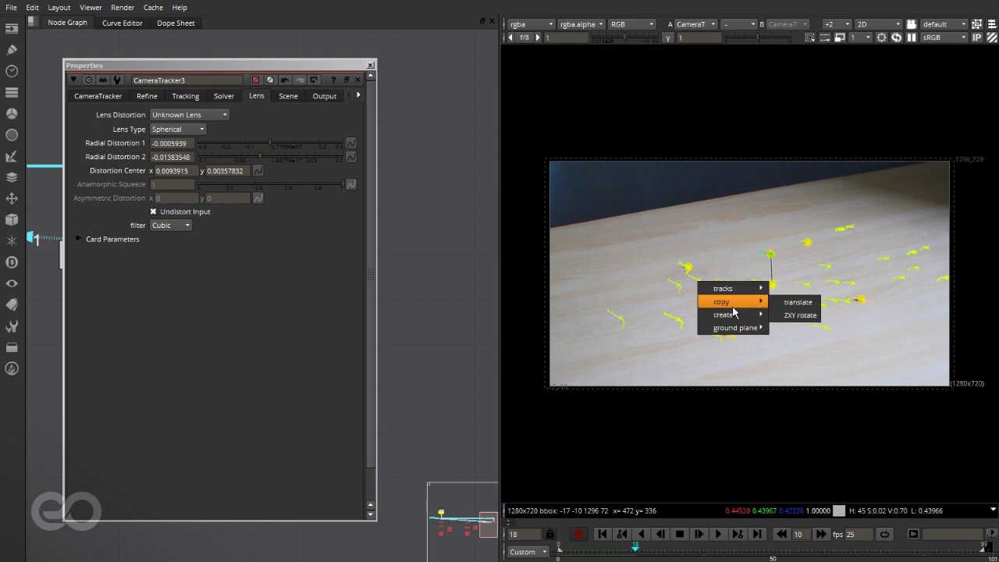
{"action": "mouse_move", "coordinate": [734, 327]}
{"action": "left_click", "coordinate": [780, 327]}
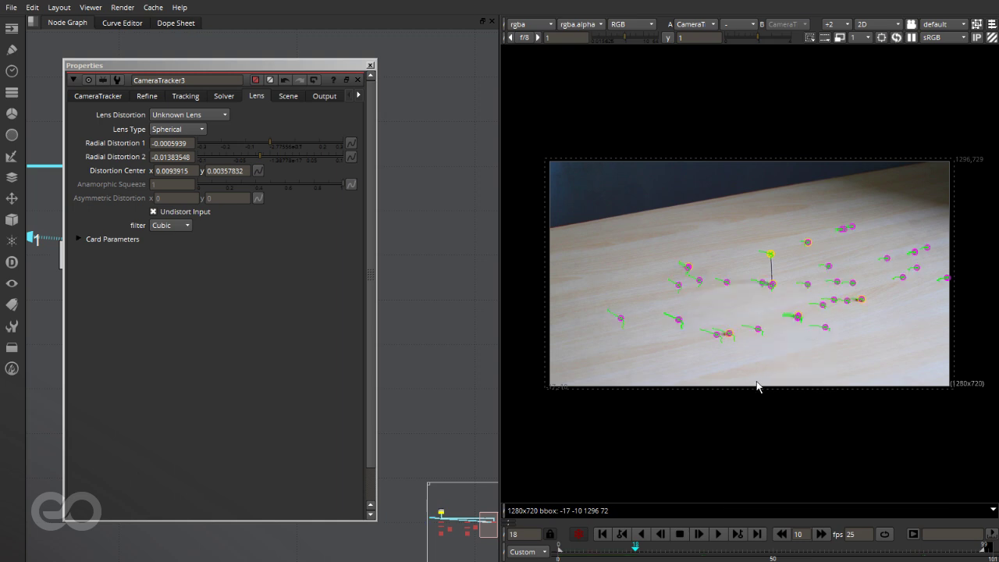
Use the far-left user track on the table to set the ground plane's X axis
{"action": "right_click", "coordinate": [688, 273]}
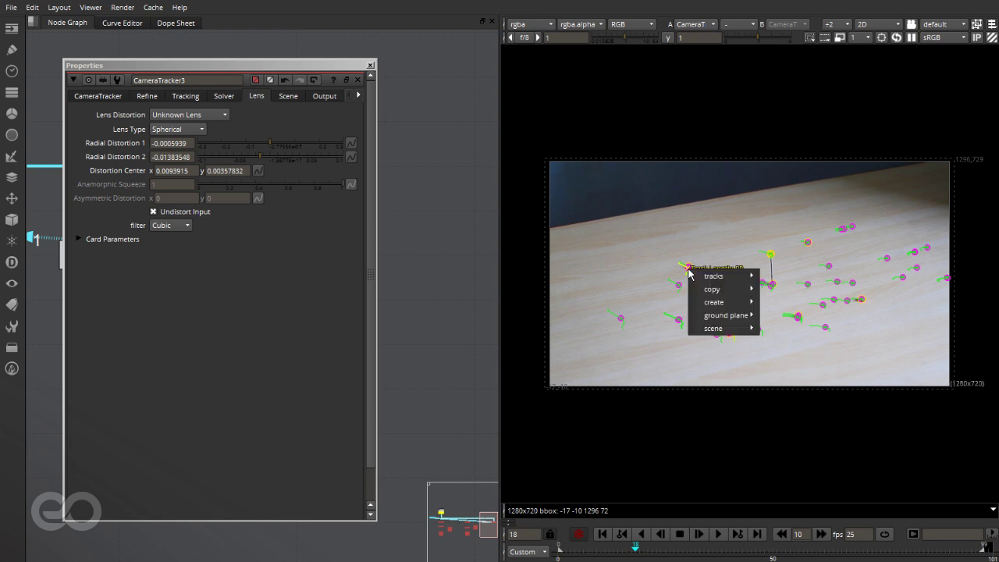
{"action": "mouse_move", "coordinate": [730, 314]}
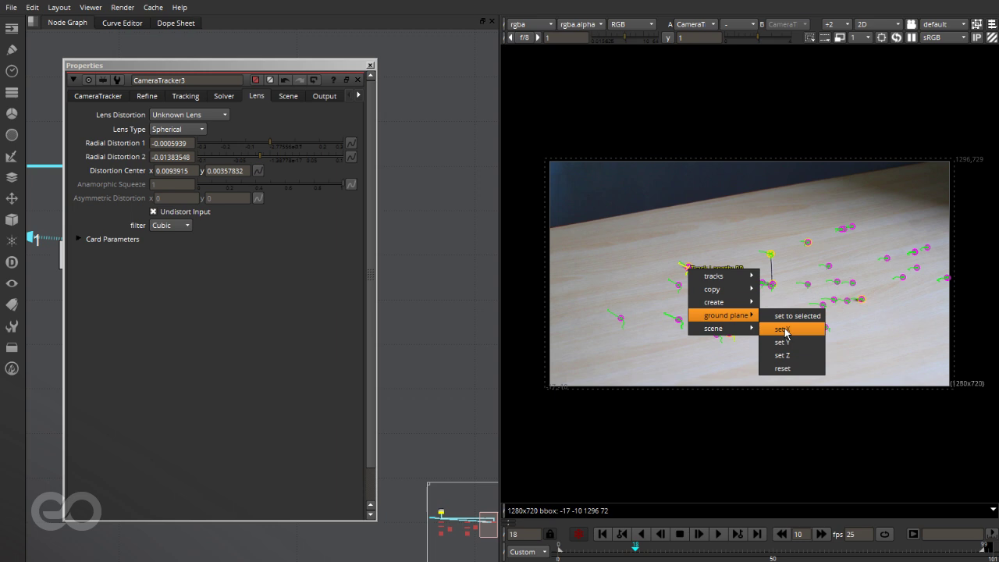
{"action": "left_click", "coordinate": [784, 330]}
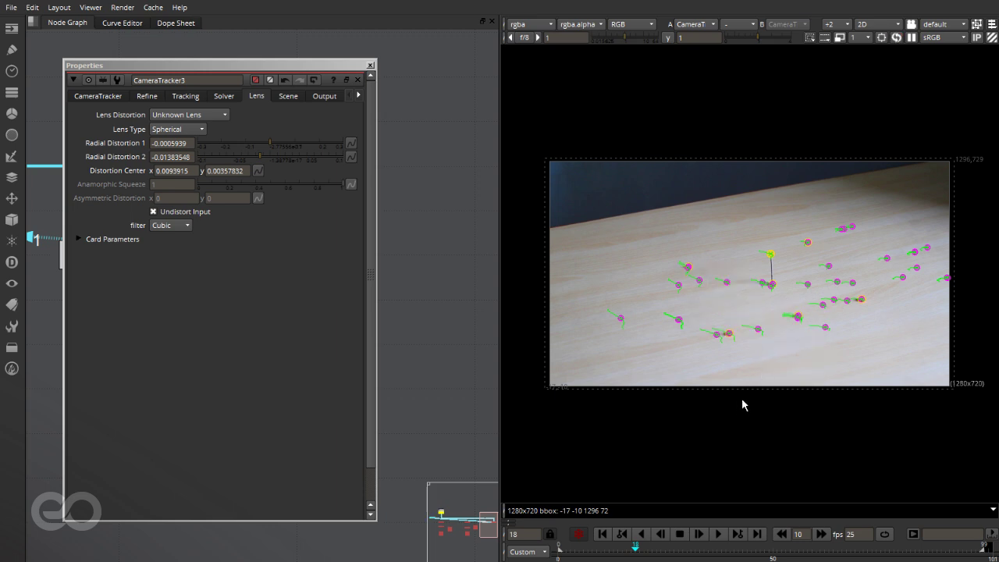
Add a scale distance between the far-left and far-right user tracks at the back of the table
{"action": "mouse_move", "coordinate": [689, 269]}
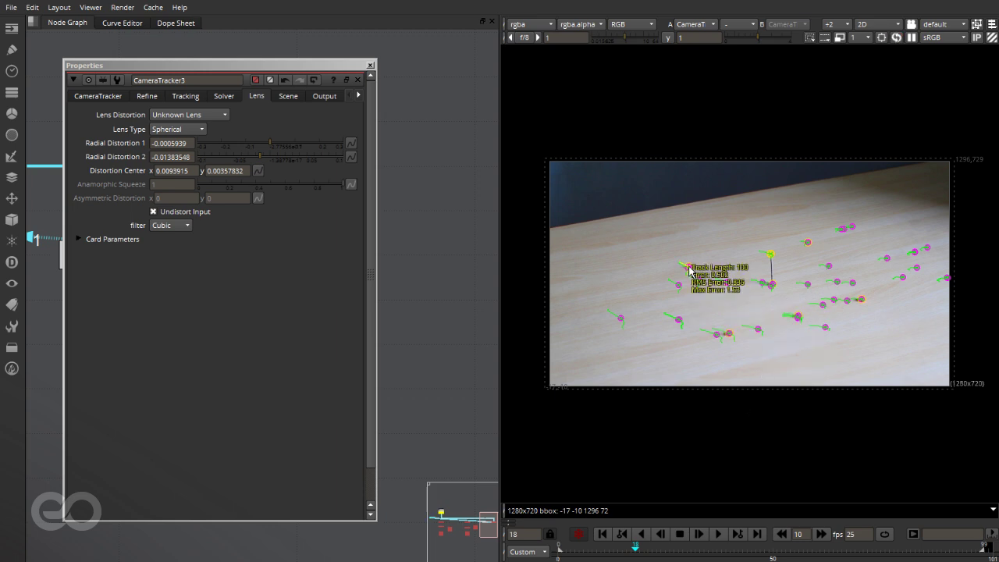
{"action": "mouse_move", "coordinate": [809, 246]}
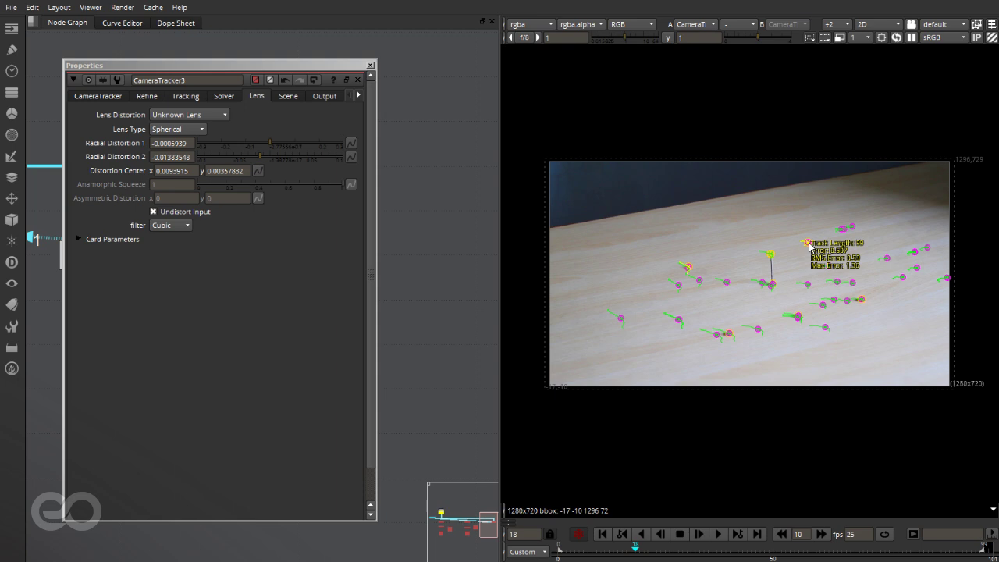
{"action": "right_click", "coordinate": [809, 246]}
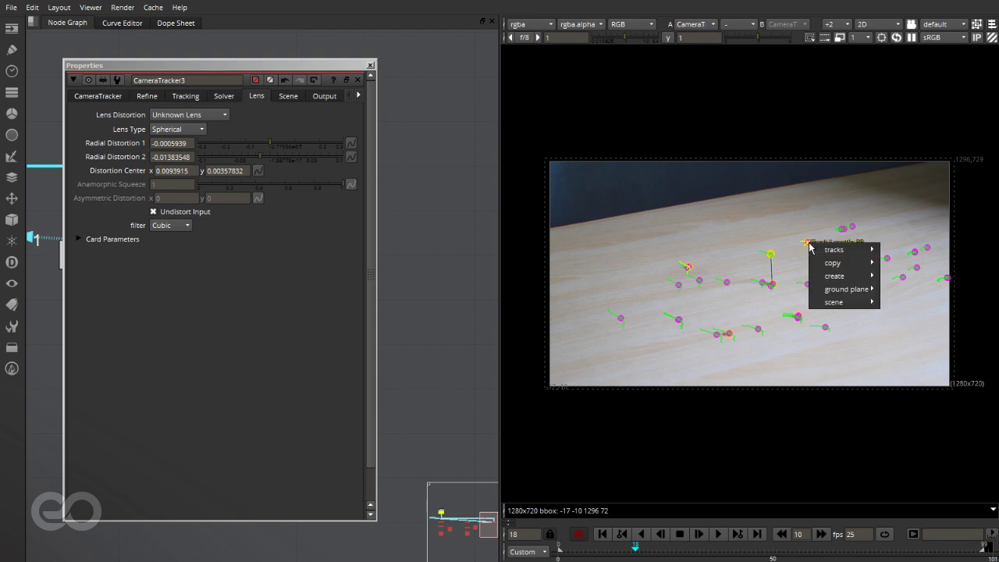
{"action": "mouse_move", "coordinate": [843, 304]}
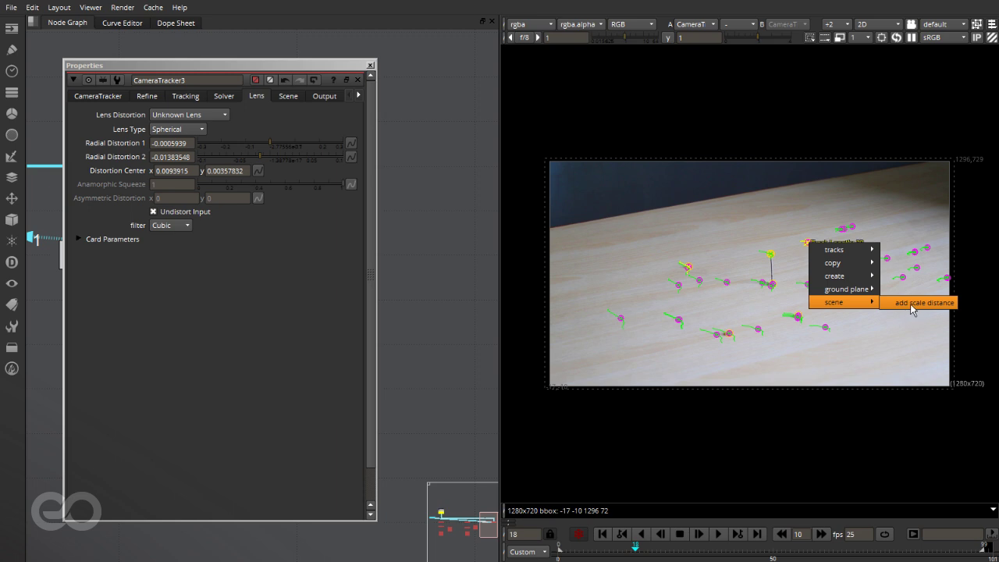
{"action": "left_click", "coordinate": [911, 304]}
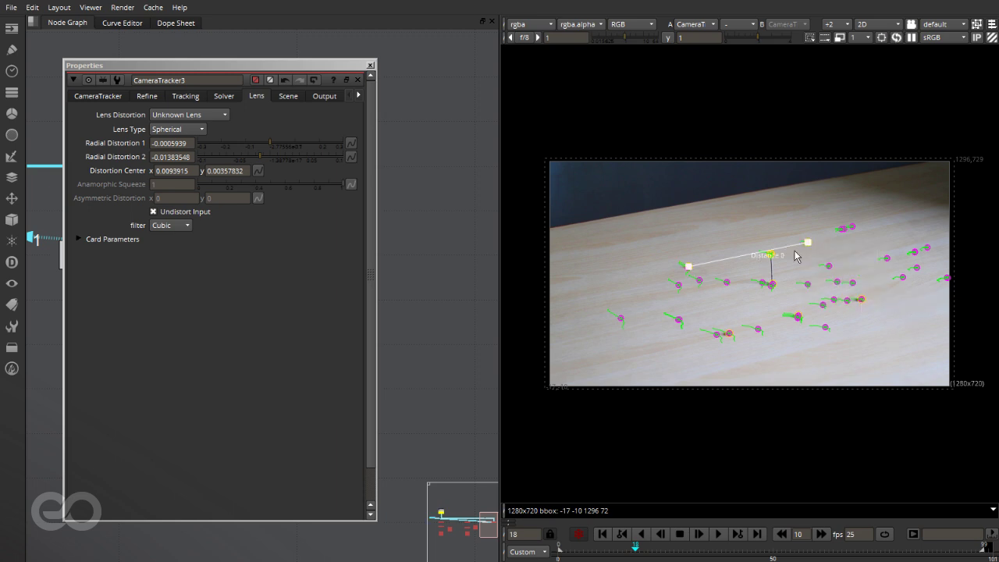
Set the known distance of the Distance 0 scale constraint to 15 in CameraTracker3's scene settings
{"action": "left_click_drag", "start_coordinate": [607, 553], "coordinate": [894, 552]}
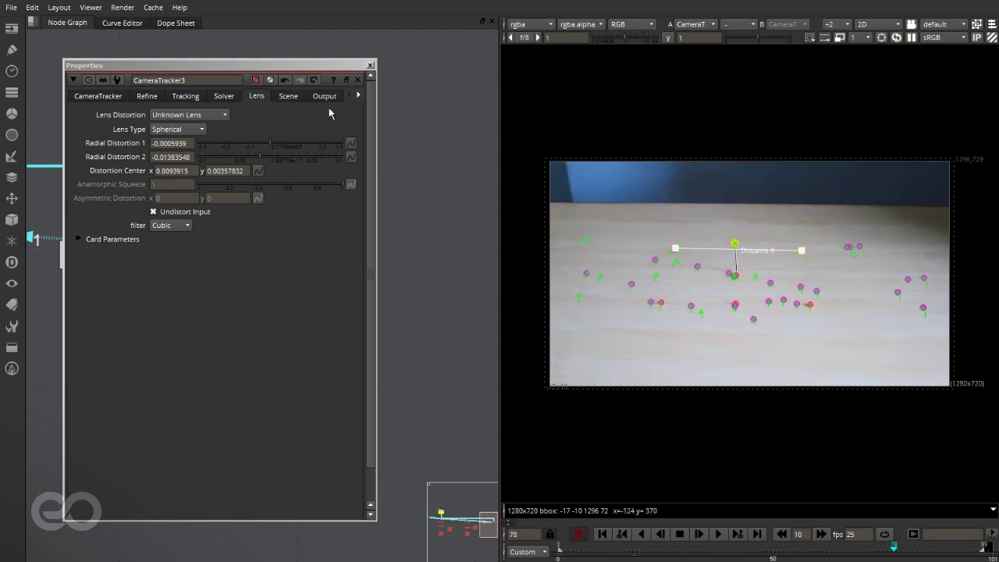
{"action": "left_click", "coordinate": [288, 97]}
{"action": "scroll", "coordinate": [272, 289], "scroll_direction": "down", "scroll_amount": 3}
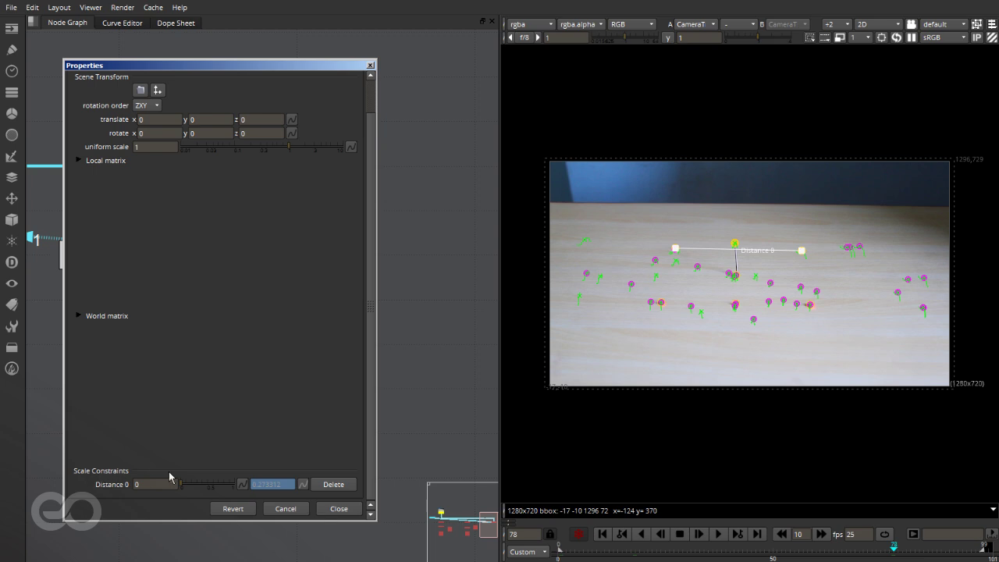
{"action": "left_click", "coordinate": [134, 484]}
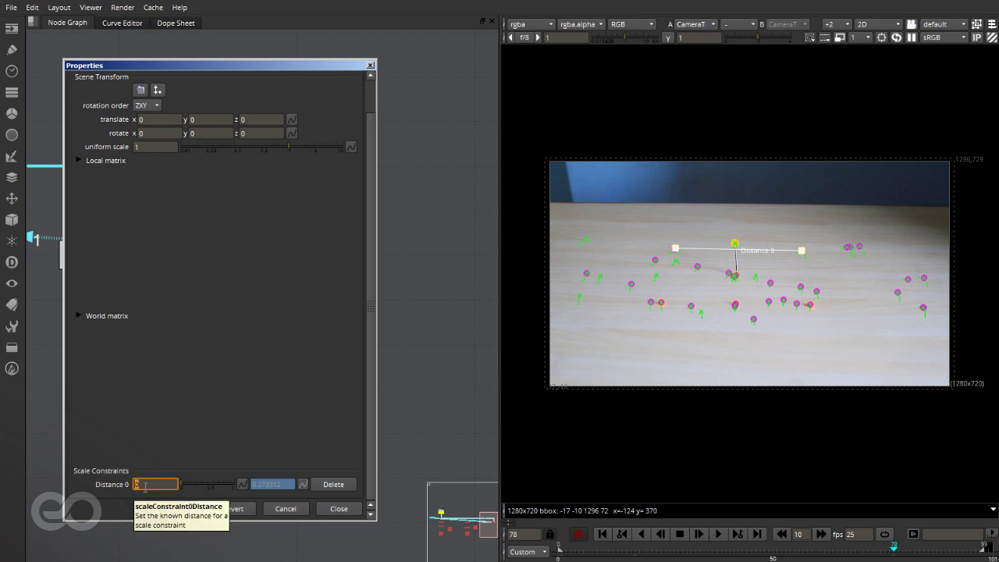
{"action": "key", "text": "Return"}
{"action": "scroll", "coordinate": [164, 145], "scroll_direction": "up", "scroll_amount": 2}
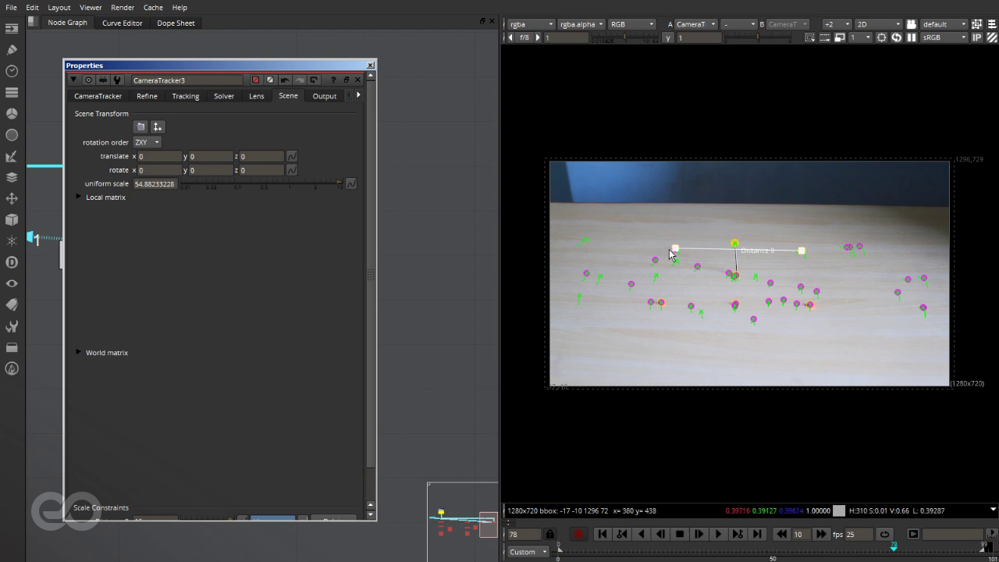
Create a linked scene with camera and point cloud from CameraTracker3 and check the new nodes in the graph
{"action": "left_click_drag", "start_coordinate": [355, 80], "coordinate": [349, 123]}
{"action": "left_click", "coordinate": [808, 335]}
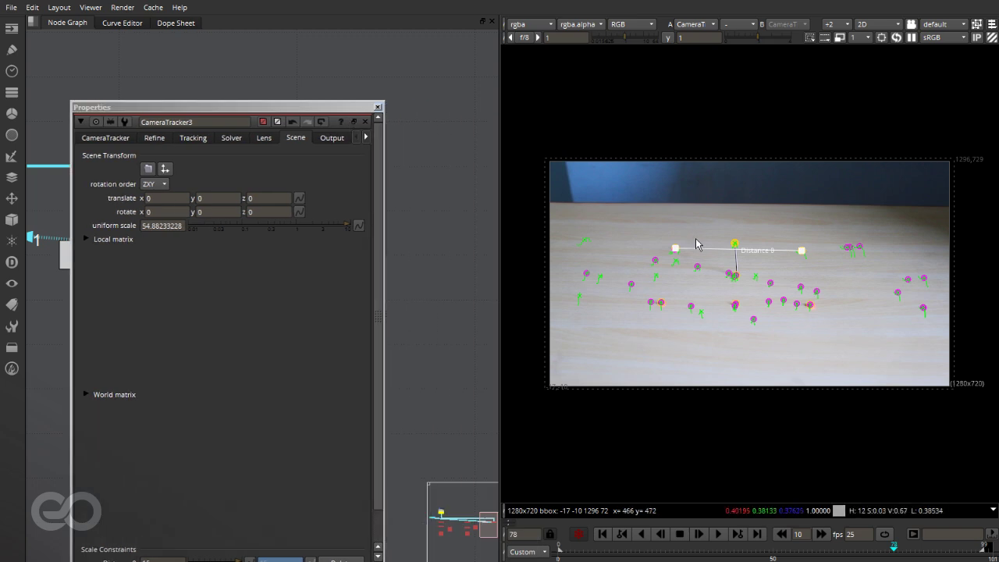
{"action": "left_click_drag", "start_coordinate": [347, 108], "coordinate": [737, 71]}
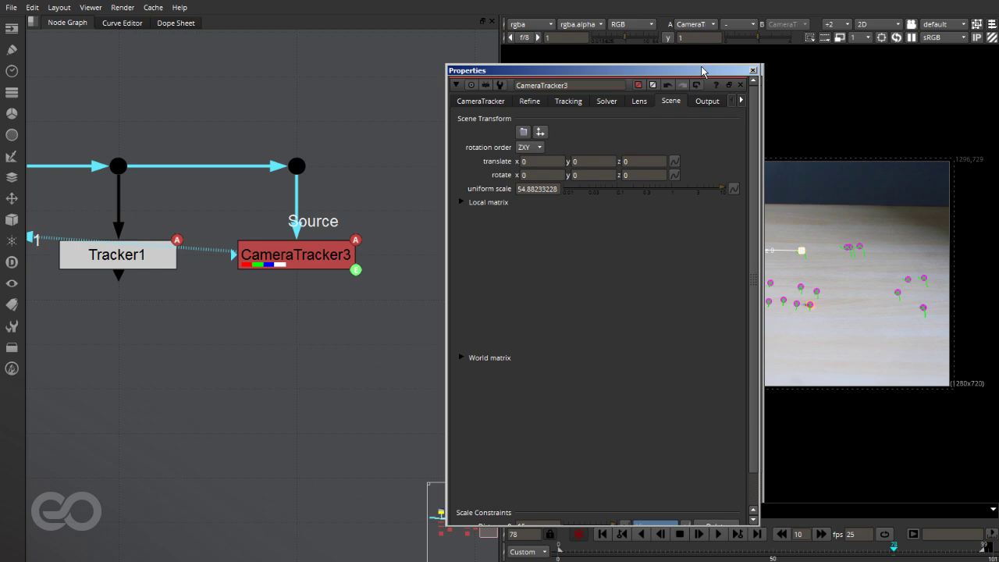
{"action": "left_click", "coordinate": [494, 102]}
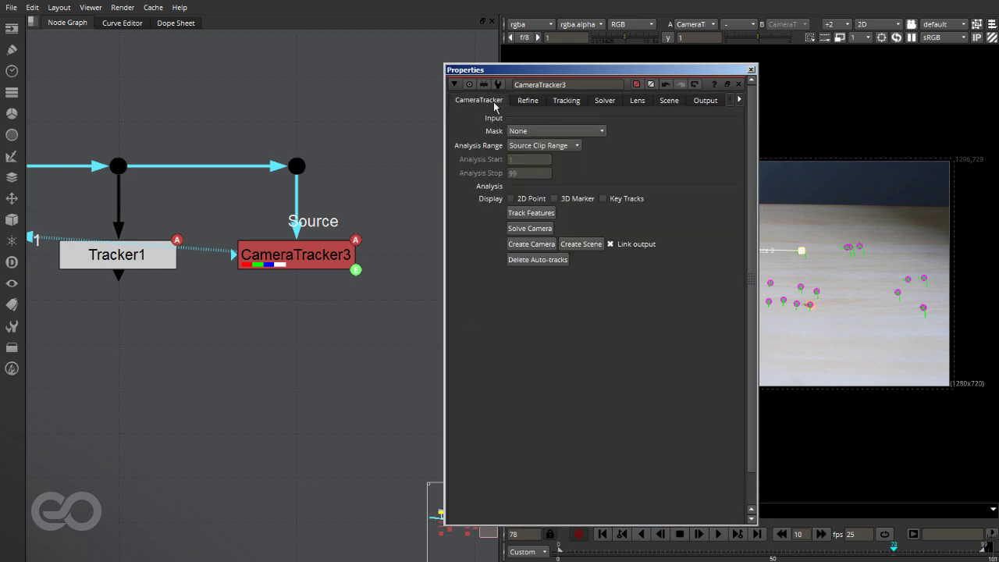
{"action": "left_click", "coordinate": [585, 246]}
{"action": "scroll", "coordinate": [125, 234], "scroll_direction": "down", "scroll_amount": 3}
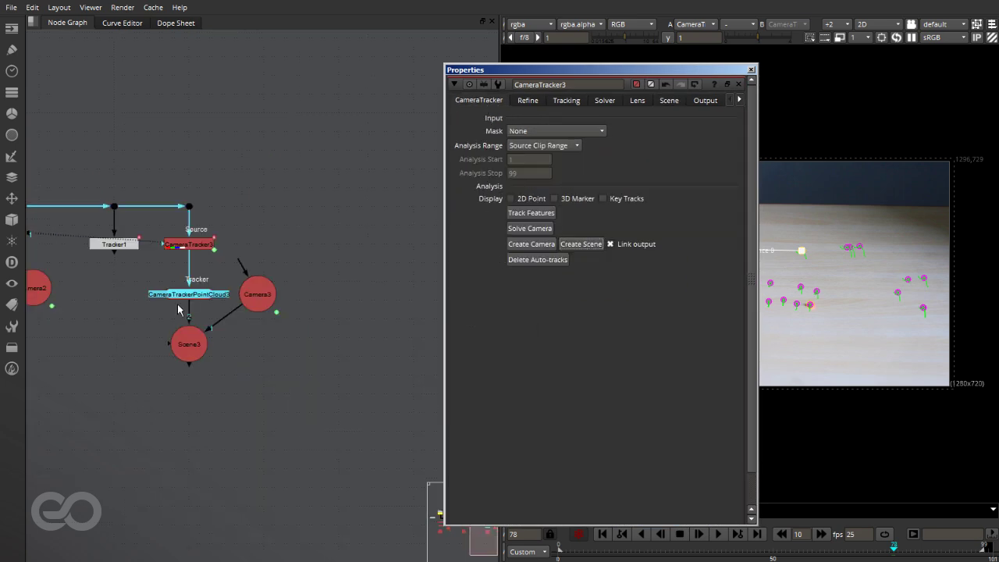
{"action": "scroll", "coordinate": [271, 251], "scroll_direction": "up", "scroll_amount": 3}
{"action": "scroll", "coordinate": [335, 380], "scroll_direction": "down", "scroll_amount": 4}
{"action": "scroll", "coordinate": [330, 383], "scroll_direction": "up", "scroll_amount": 4}
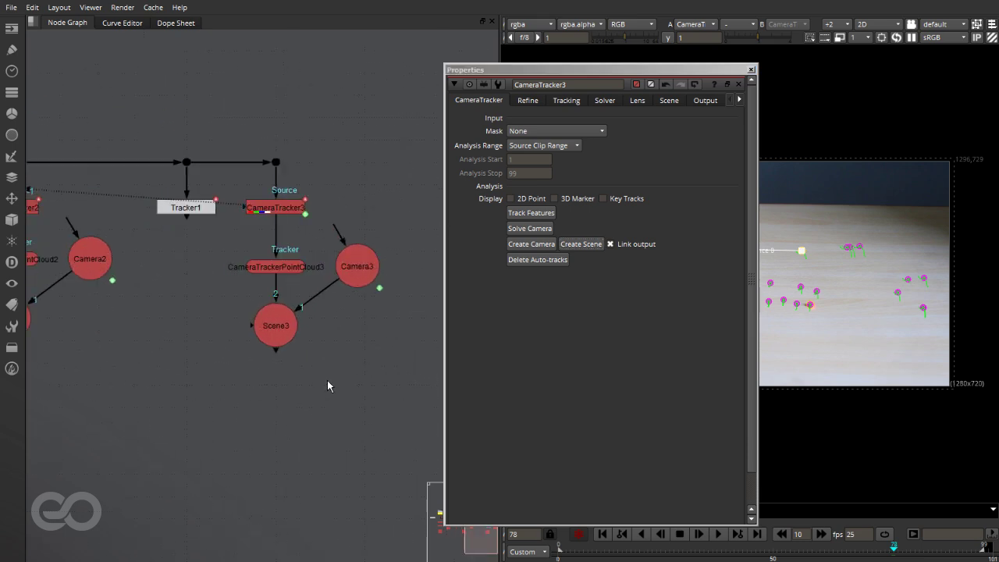
Connect Scene3 to viewer input 2 and CameraTracker3 to viewer input 1, and clear the properties window from the viewer
{"action": "left_click", "coordinate": [277, 328]}
{"action": "key", "text": "2"}
{"action": "left_click", "coordinate": [275, 208]}
{"action": "key", "text": "1"}
{"action": "left_click", "coordinate": [640, 70]}
{"action": "left_click_drag", "start_coordinate": [639, 73], "coordinate": [361, 57]}
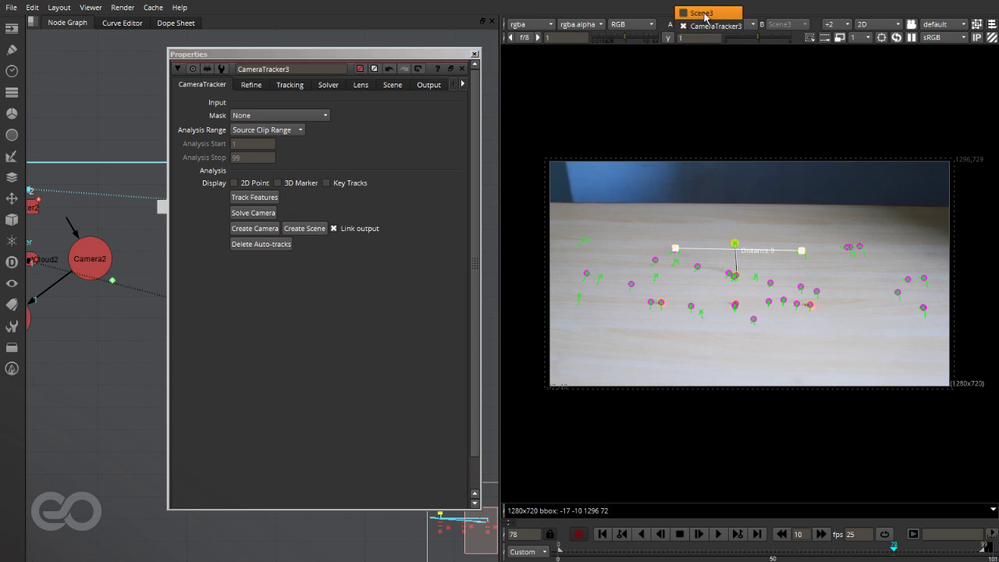
Show Scene3 over CameraTracker3 in the viewer using the over mode, and lock the 3D view to Camera3
{"action": "left_click", "coordinate": [705, 14]}
{"action": "left_click", "coordinate": [741, 40]}
{"action": "left_click", "coordinate": [778, 26]}
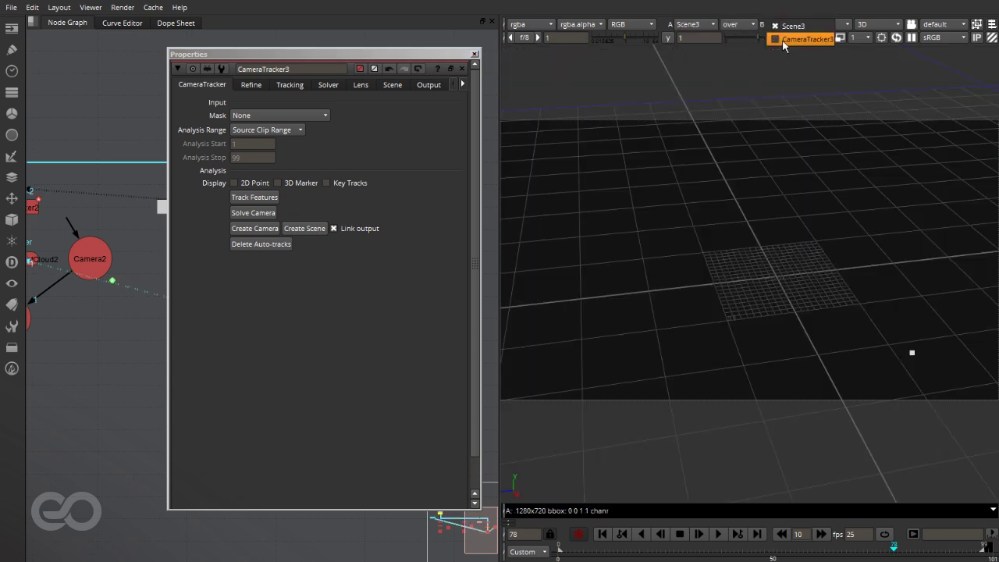
{"action": "left_click", "coordinate": [804, 39]}
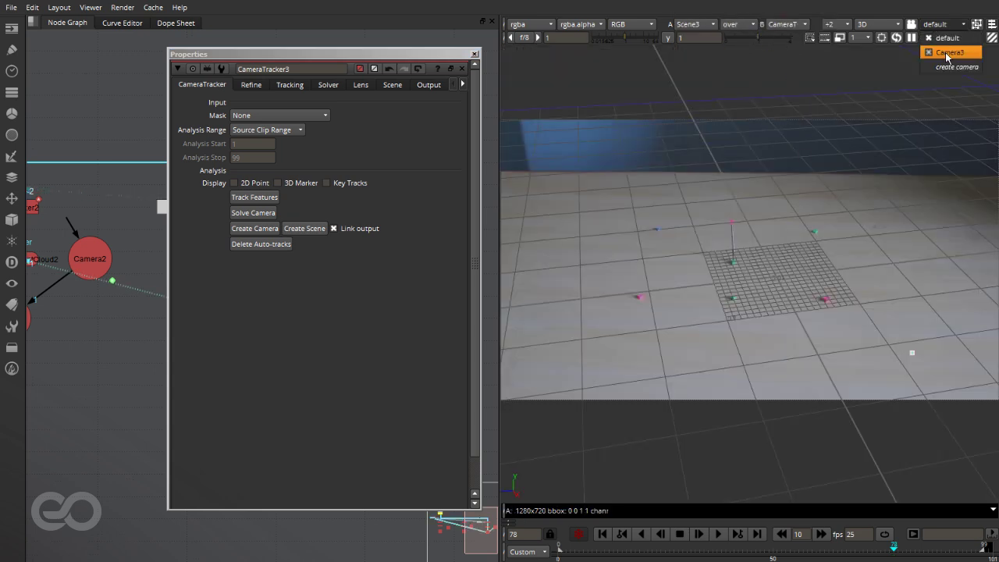
{"action": "left_click", "coordinate": [948, 52]}
{"action": "left_click", "coordinate": [912, 25]}
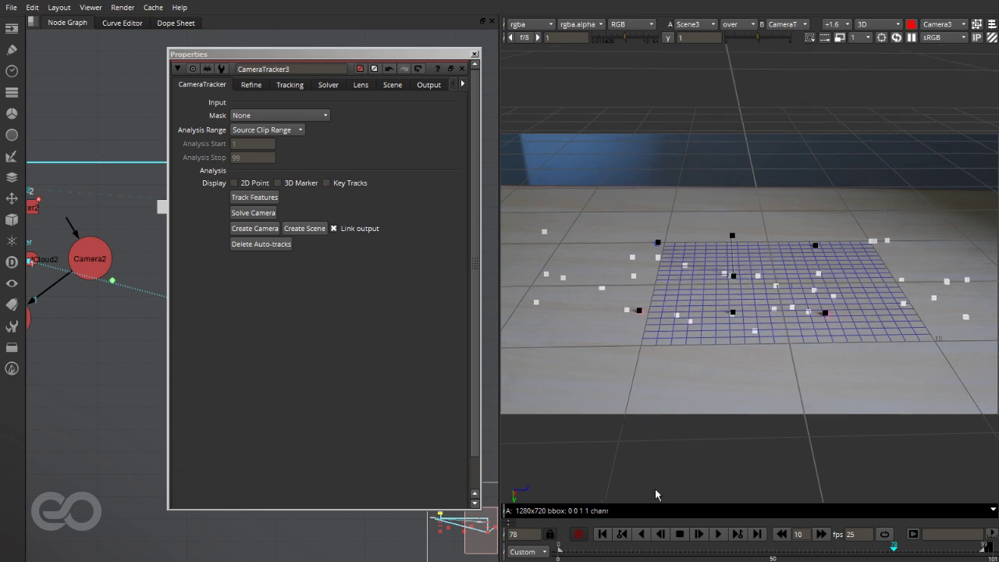
Play the shot from the first frame to check how the grid and points stick to the table, and stop playback
{"action": "left_click", "coordinate": [602, 534]}
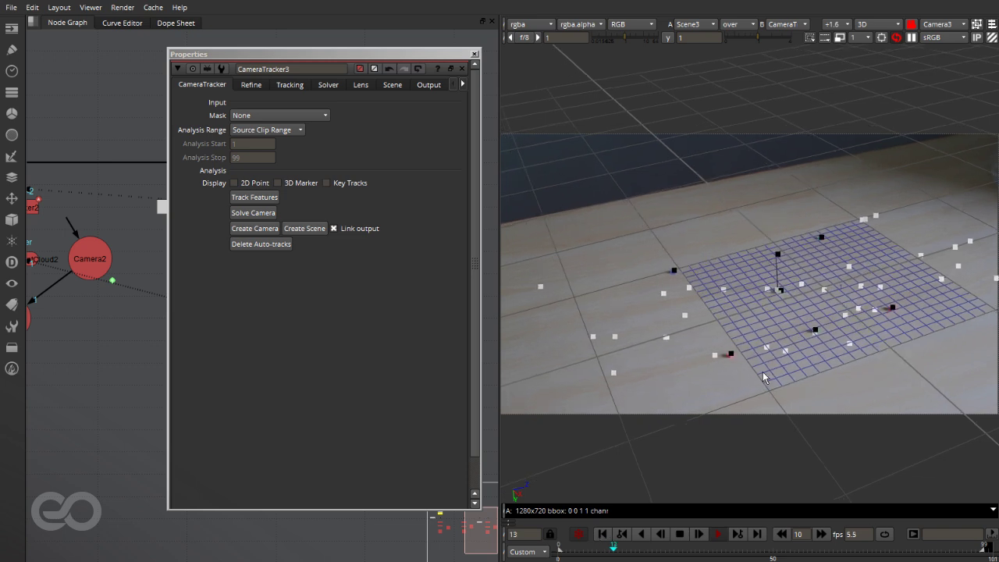
{"action": "left_click_drag", "start_coordinate": [296, 54], "coordinate": [171, 54]}
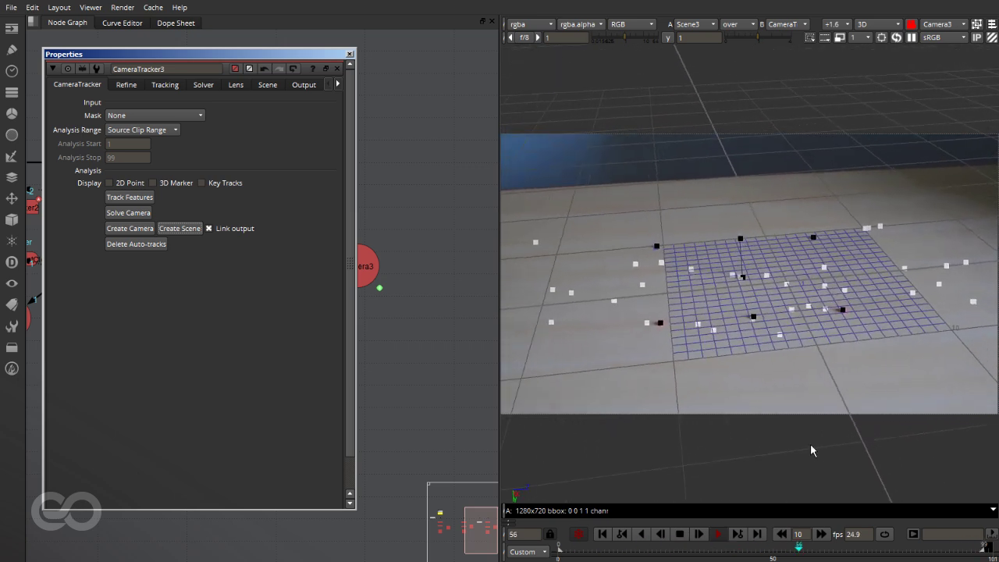
{"action": "left_click", "coordinate": [680, 535]}
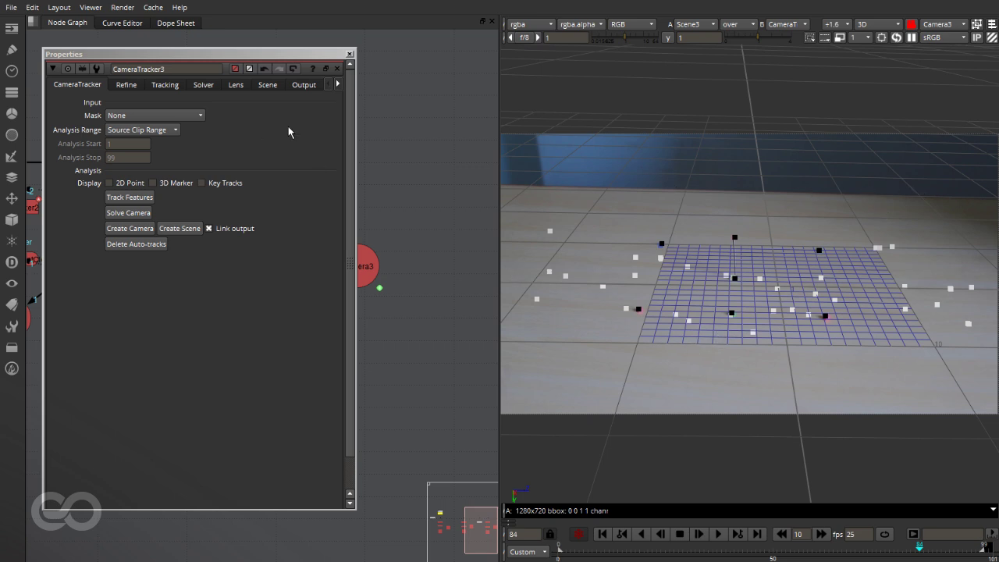
Rotate CameraTracker3's scene transform by a small negative Y angle to straighten the ground grid on the table
{"action": "left_click", "coordinate": [277, 85]}
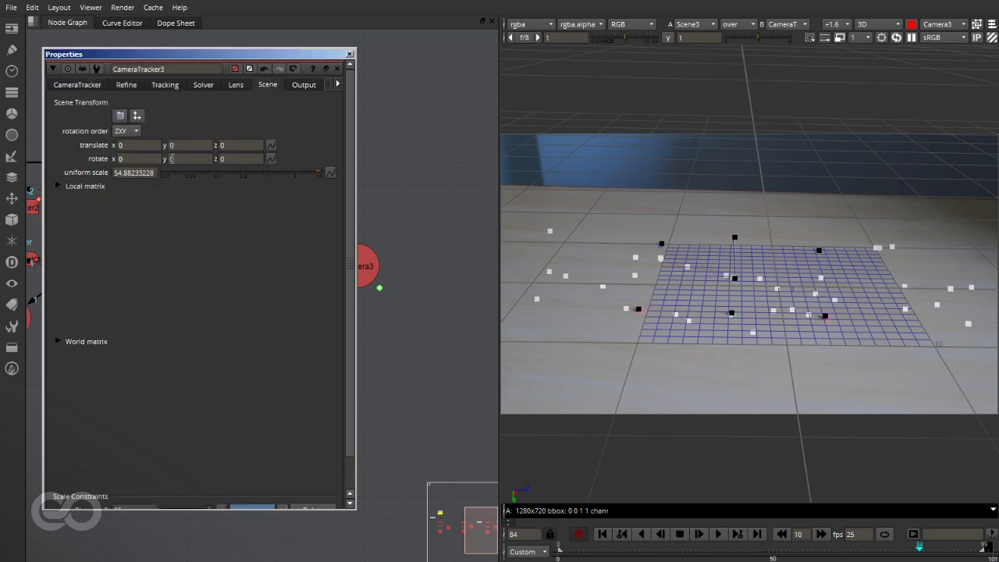
{"action": "key", "text": "Down"}
{"action": "key", "text": "Down"}
{"action": "key", "text": "Down"}
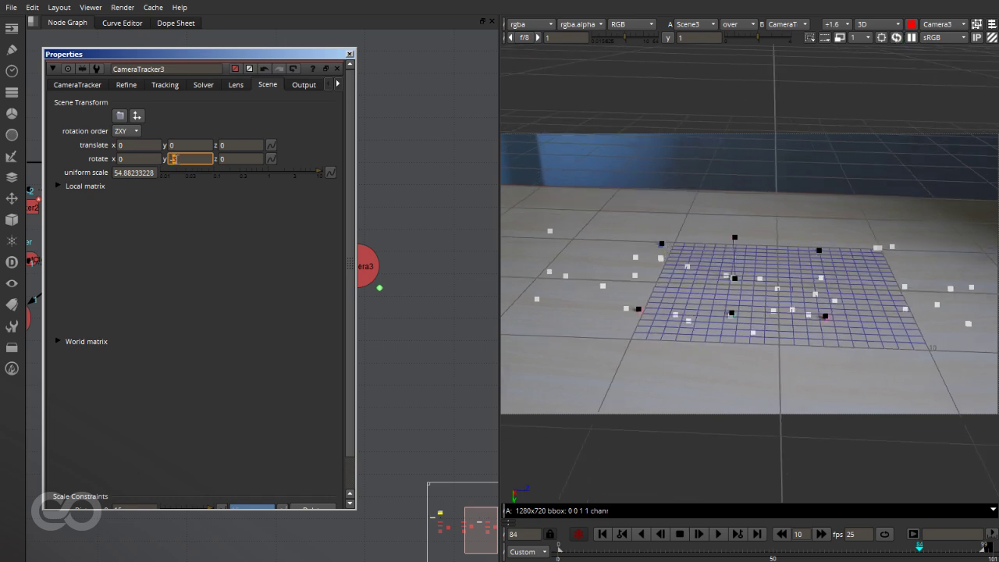
{"action": "key", "text": "Down"}
{"action": "key", "text": "Down"}
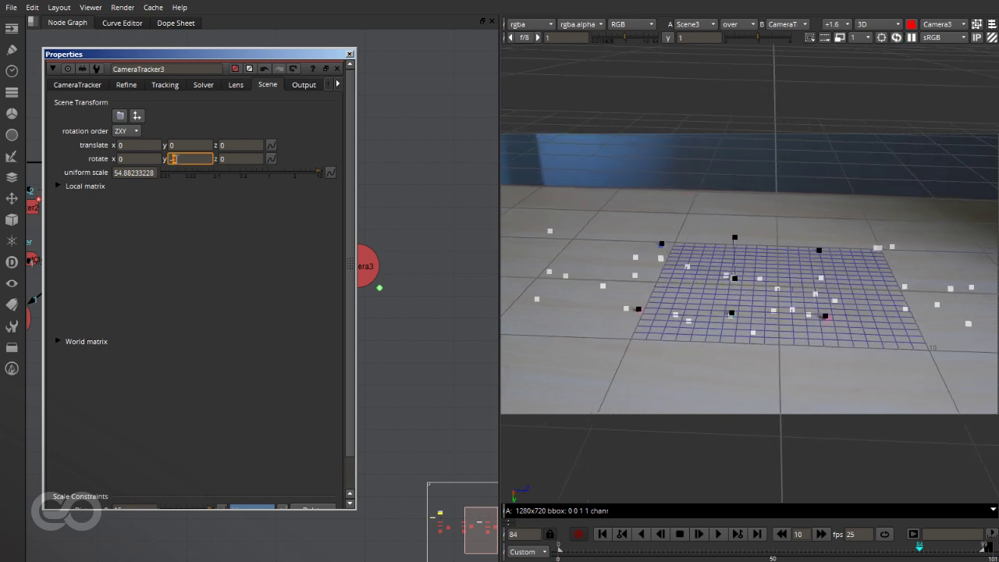